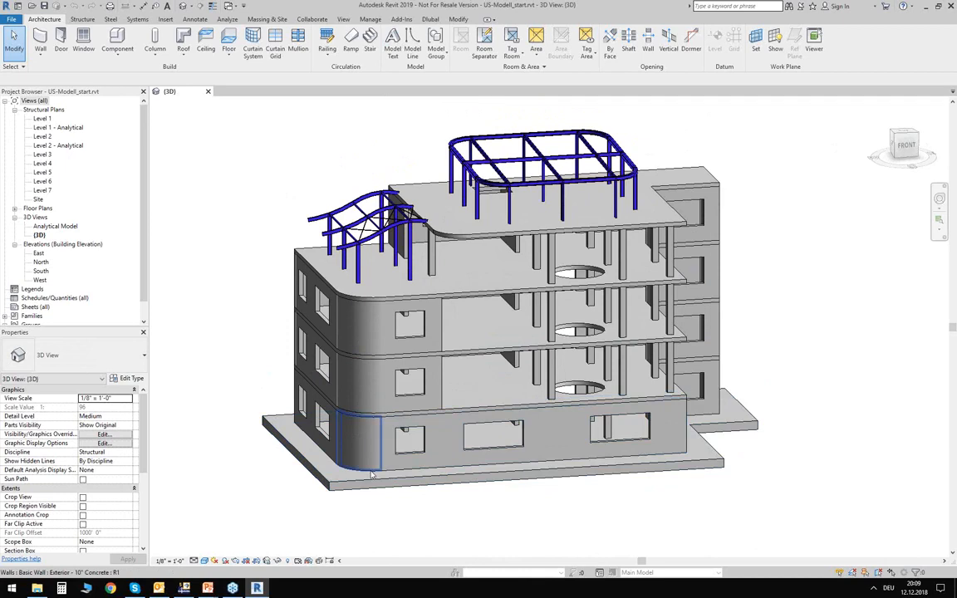
- Examine the building model and its wave-shaped steel roof frame from the front and from an angled view
middle_click_drag(530, 506, 565, 527, "shift")
left_click(532, 506)
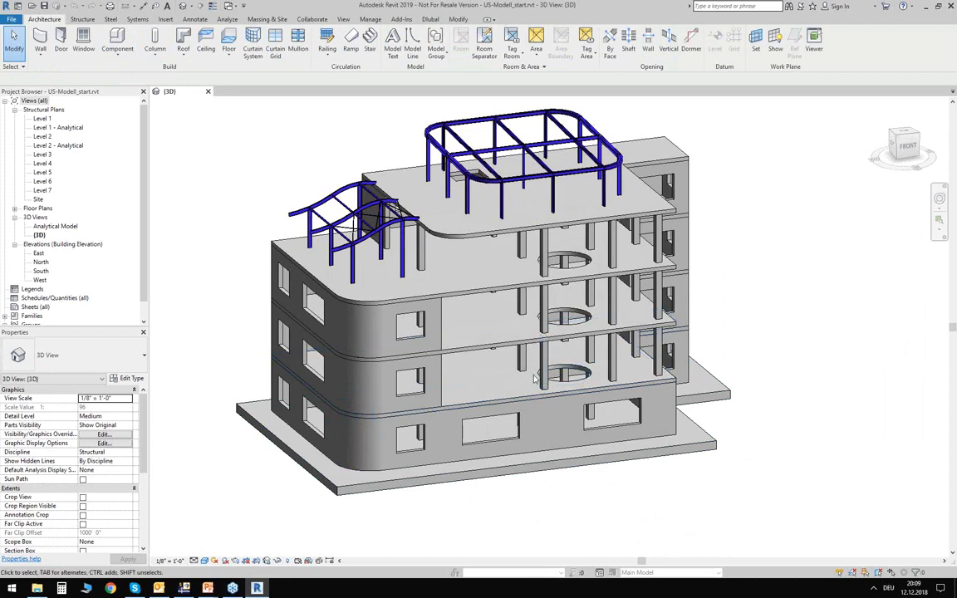
mouse_move(486, 307)
middle_mouse_down()
mouse_move(514, 386)
mouse_move(470, 309)
middle_mouse_up()
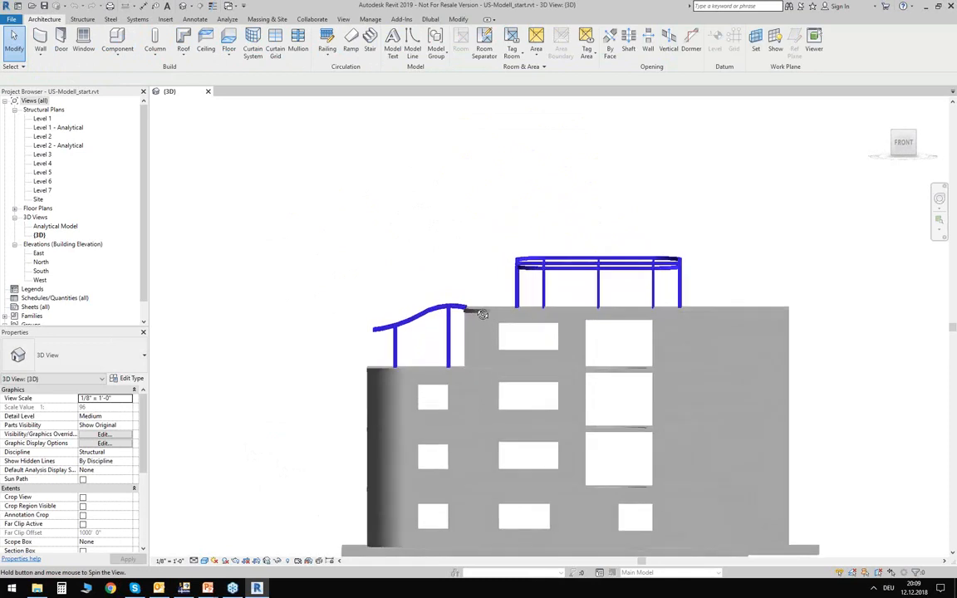
scroll(475, 310, "up", 5)
scroll(515, 331, "up", 3)
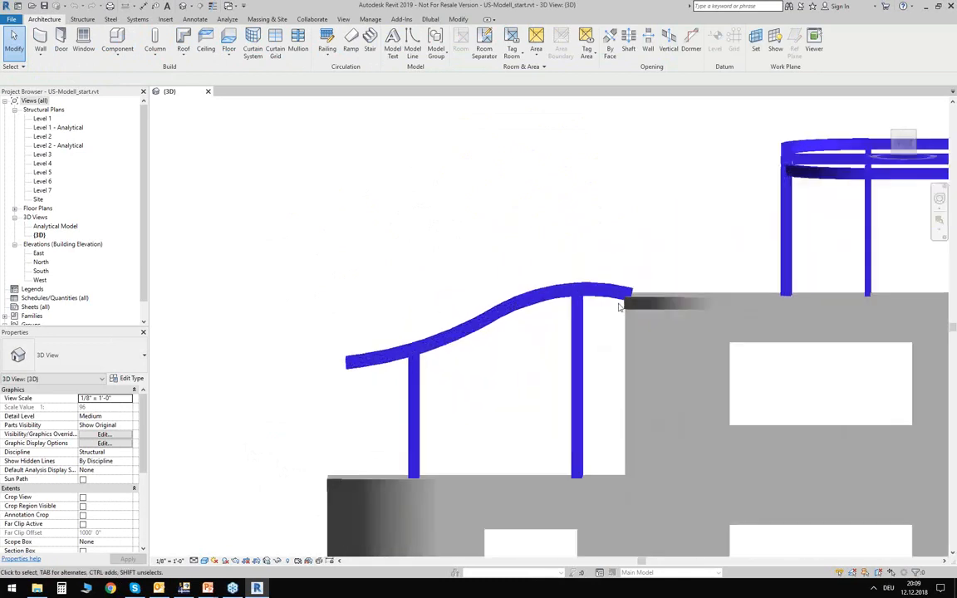
middle_click_drag(492, 386, 360, 299)
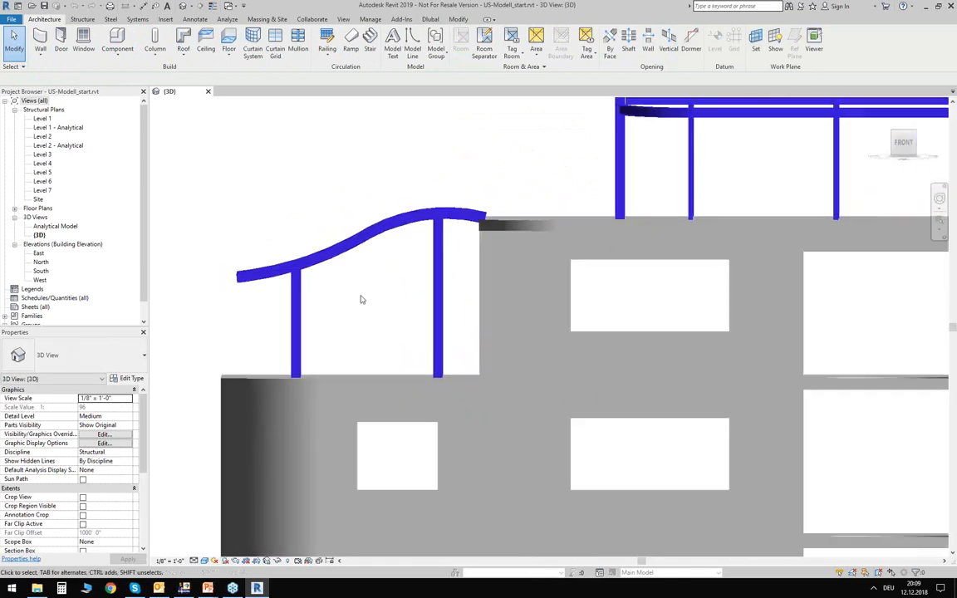
scroll(387, 237, "down", 4)
middle_click_drag(386, 237, 332, 254, "shift")
scroll(333, 216, "down", 2)
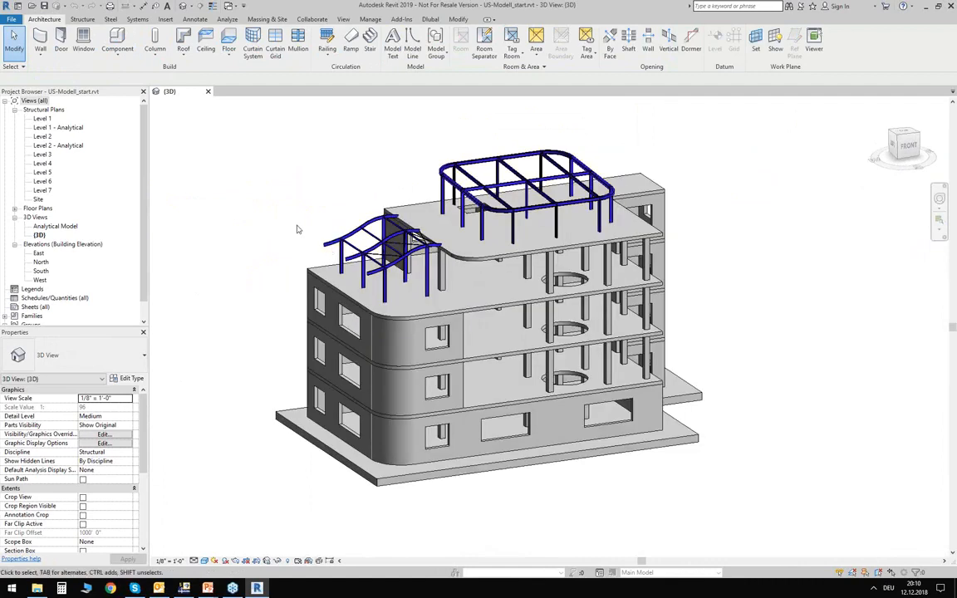
middle_click_drag(296, 226, 300, 243)
scroll(327, 400, "up", 1)
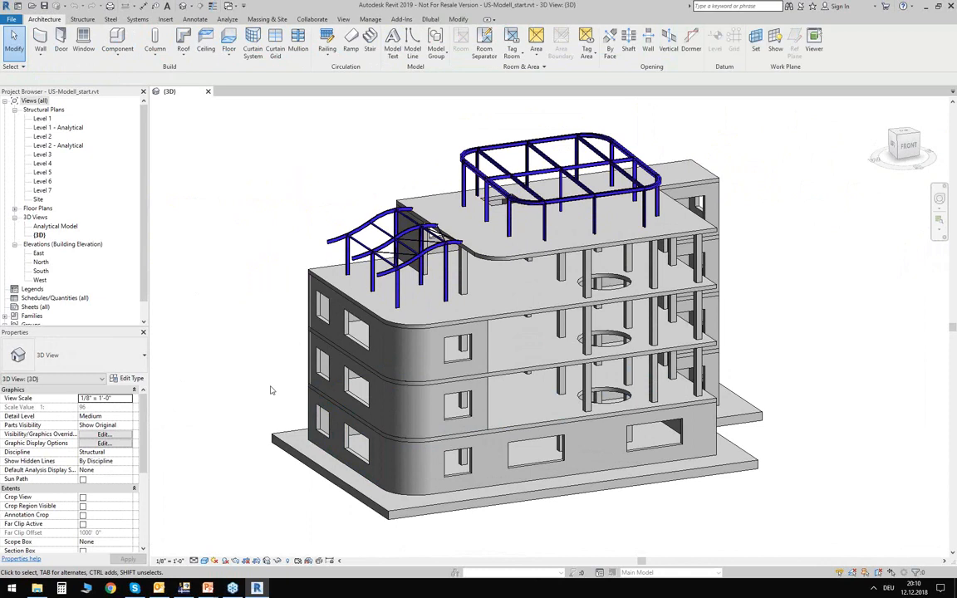
mouse_move(263, 315)
middle_mouse_down("shift")
mouse_move(281, 351)
mouse_move(252, 359)
mouse_move(246, 310)
middle_mouse_up("shift")
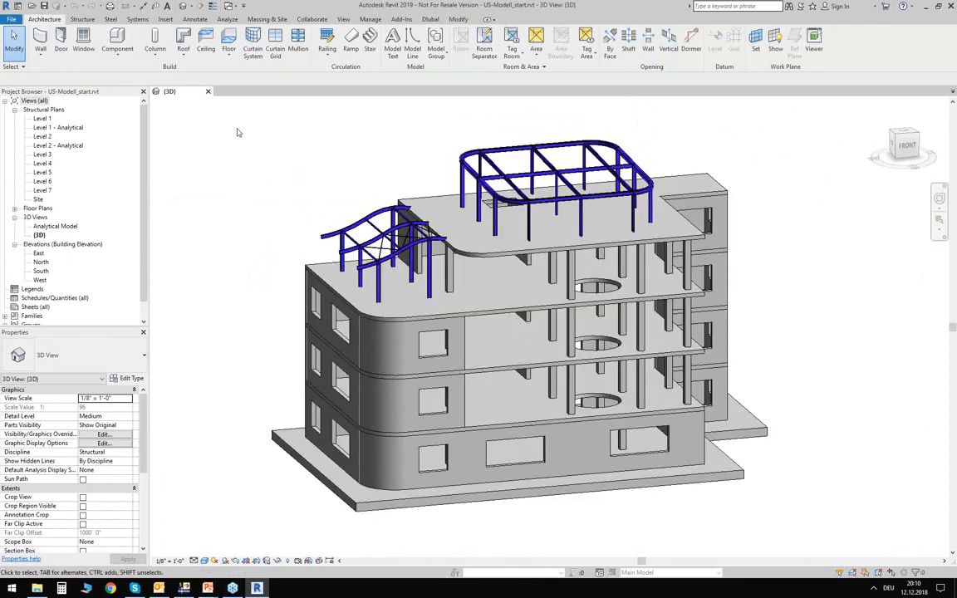
middle_click_drag(680, 519, 647, 511)
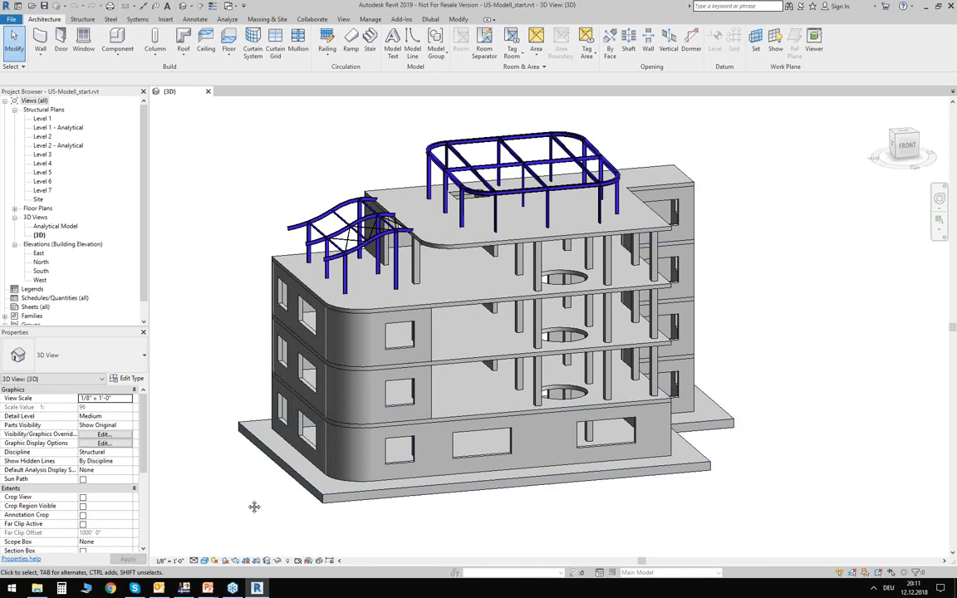
middle_click_drag(254, 506, 261, 474)
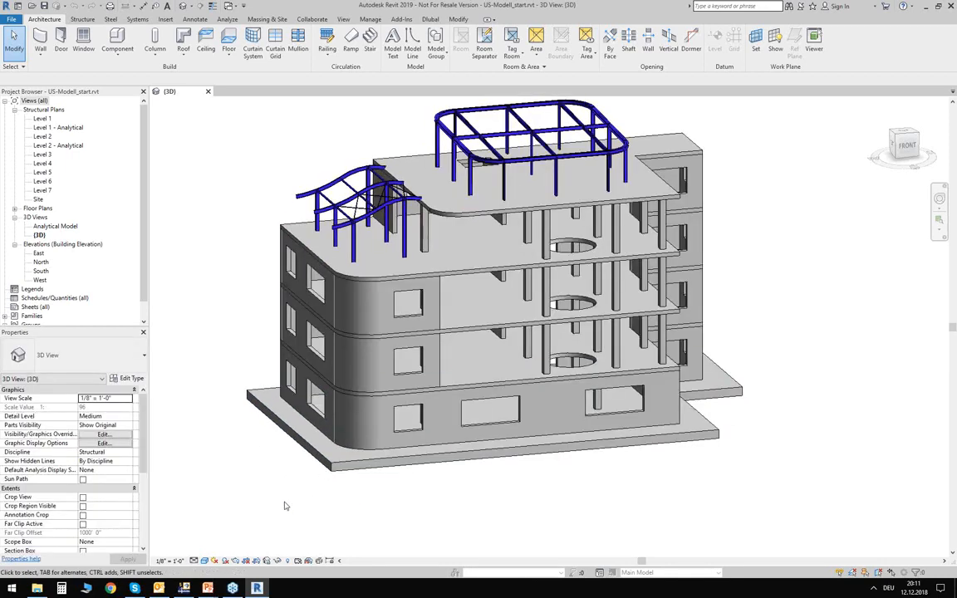
middle_click_drag(284, 468, 278, 501)
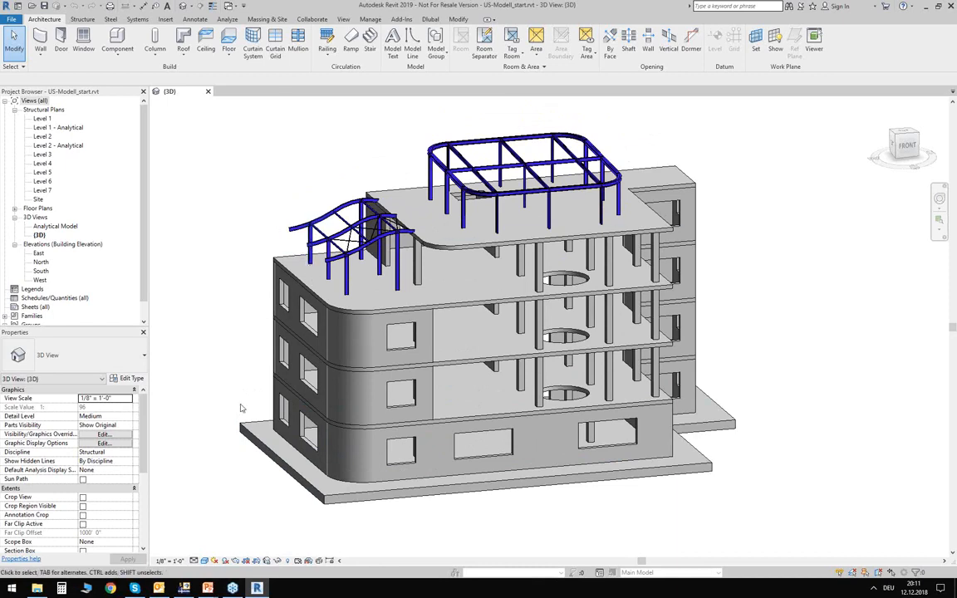
- Review the analytical properties of the 20" foundation slab and the structural properties of the ground-floor front wall
left_click(328, 497)
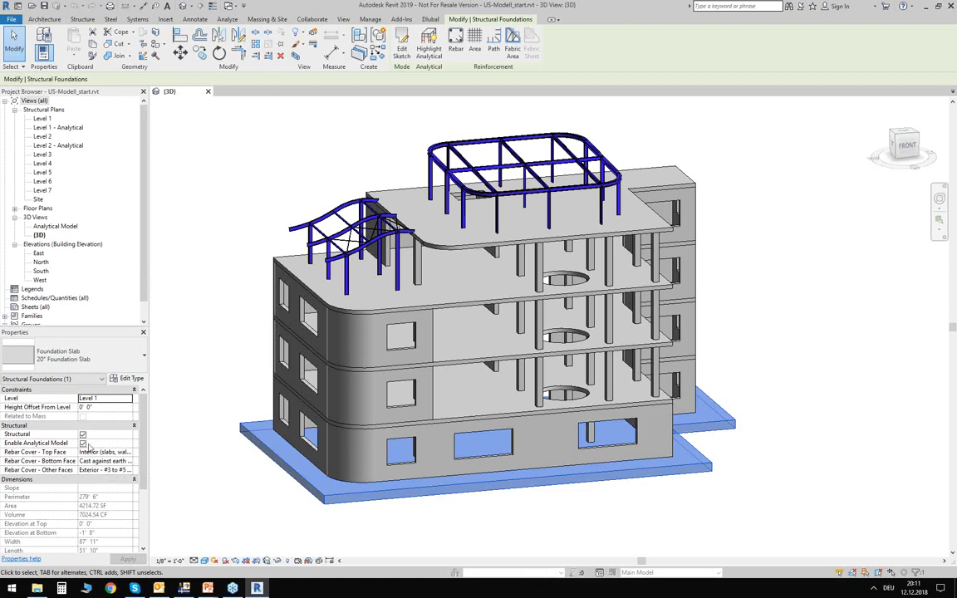
left_click(64, 381)
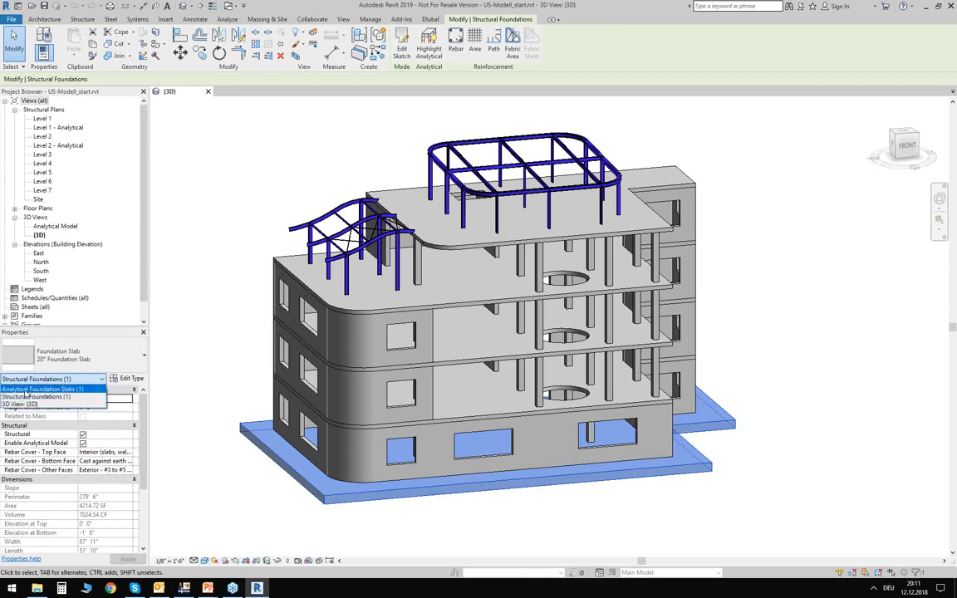
left_click(40, 390)
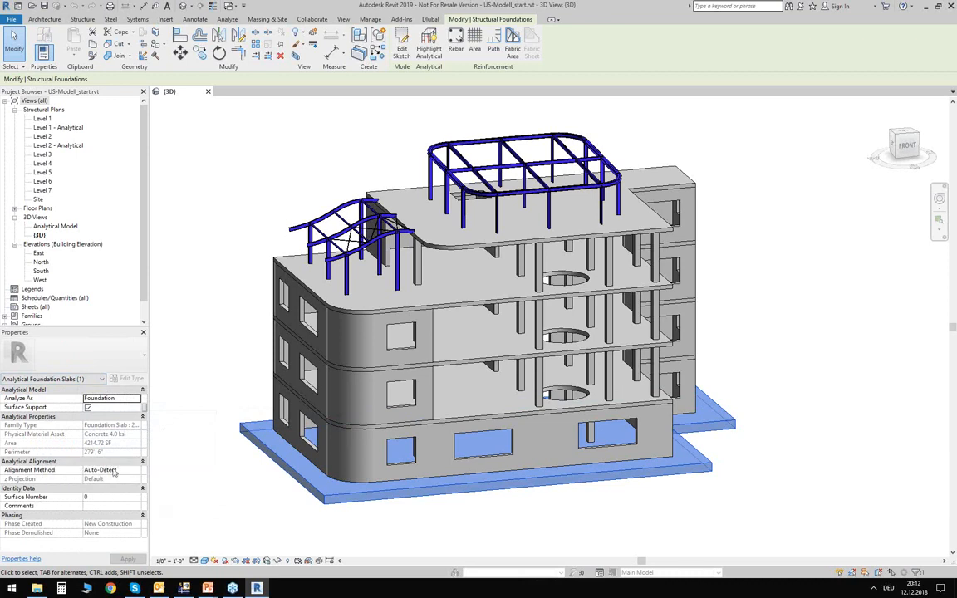
left_click(208, 513)
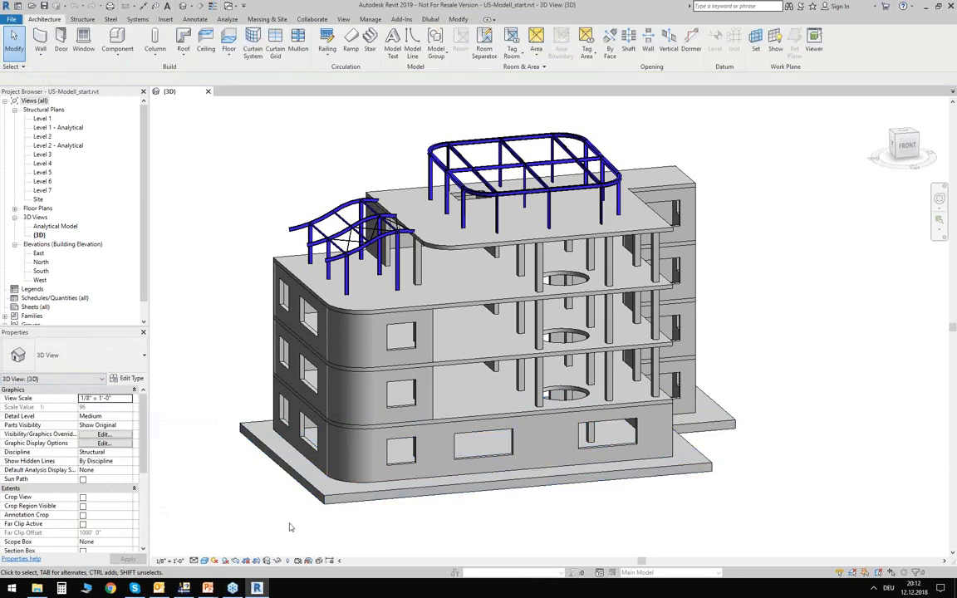
left_click(453, 465)
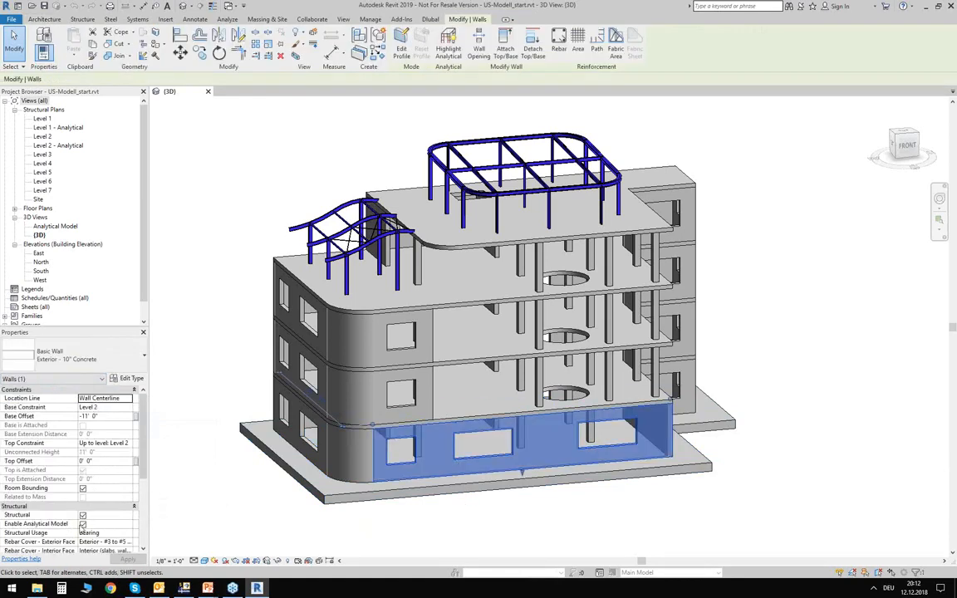
left_click(234, 488)
- Inspect the analytical beam properties of the HSS3X3X1/8 cross member in the wave-shaped roof frame, including member type, alignment and releases
scroll(314, 216, "up", 4)
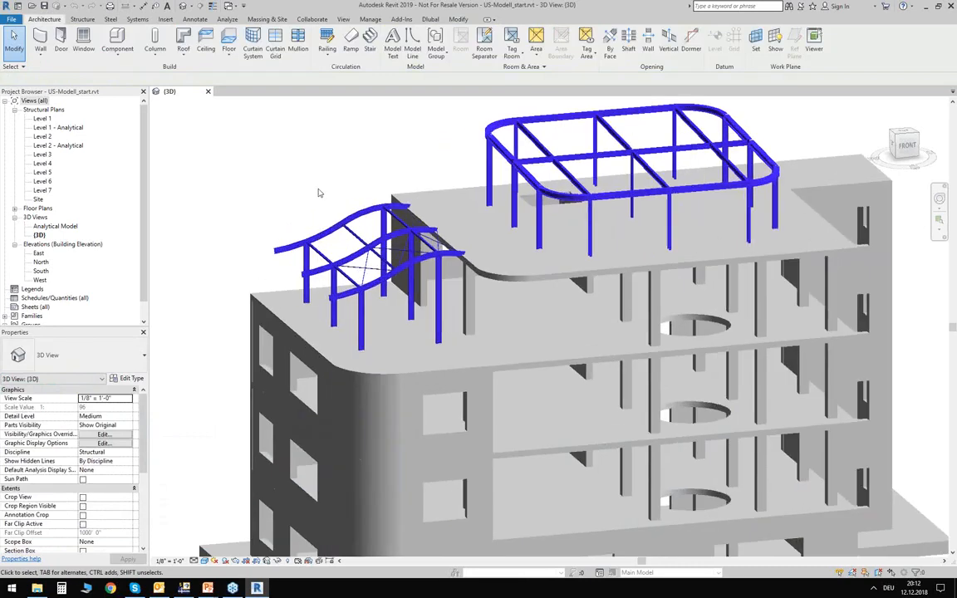
scroll(320, 261, "up", 5)
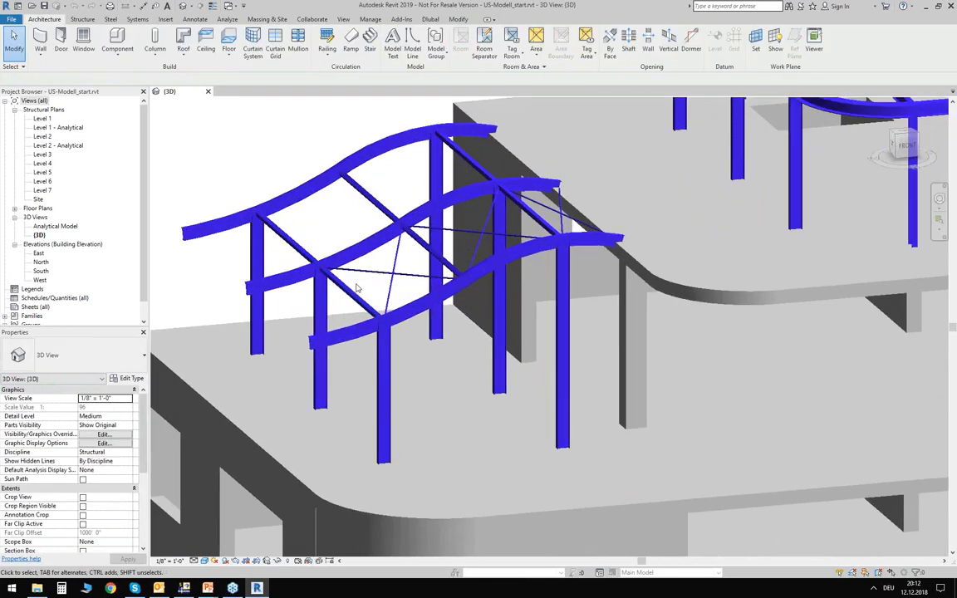
scroll(358, 286, "up", 4)
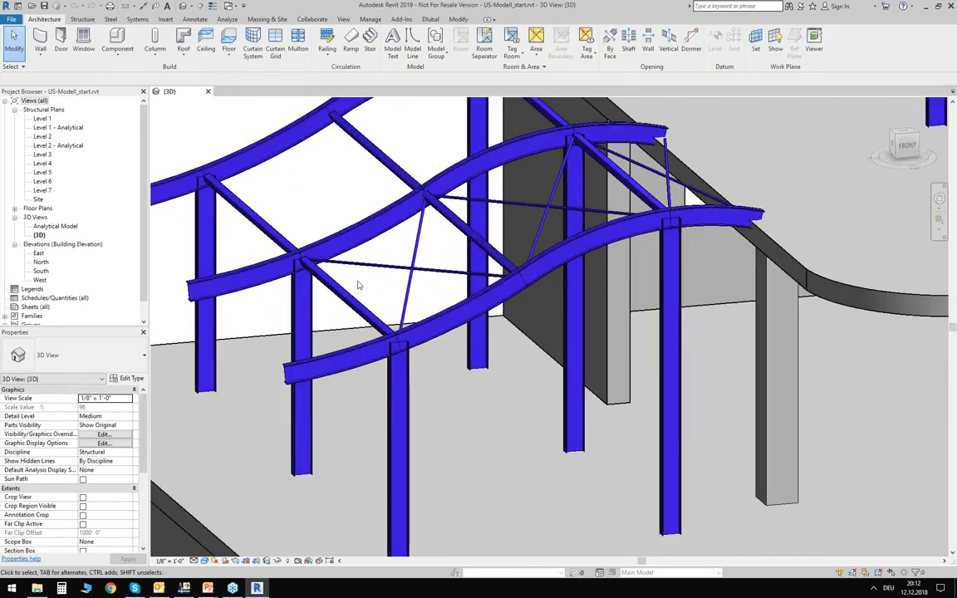
left_click(366, 285)
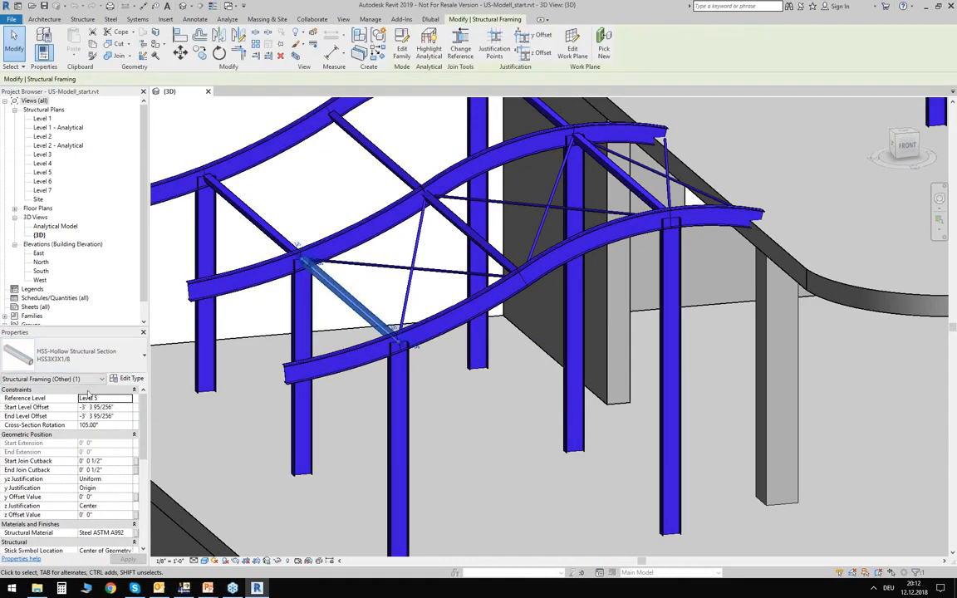
left_click(51, 379)
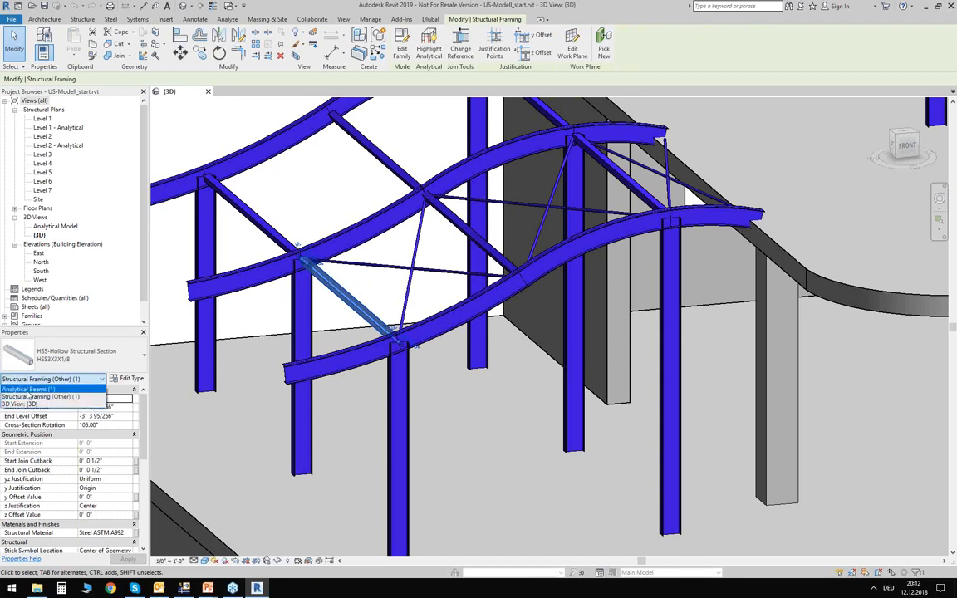
left_click(29, 389)
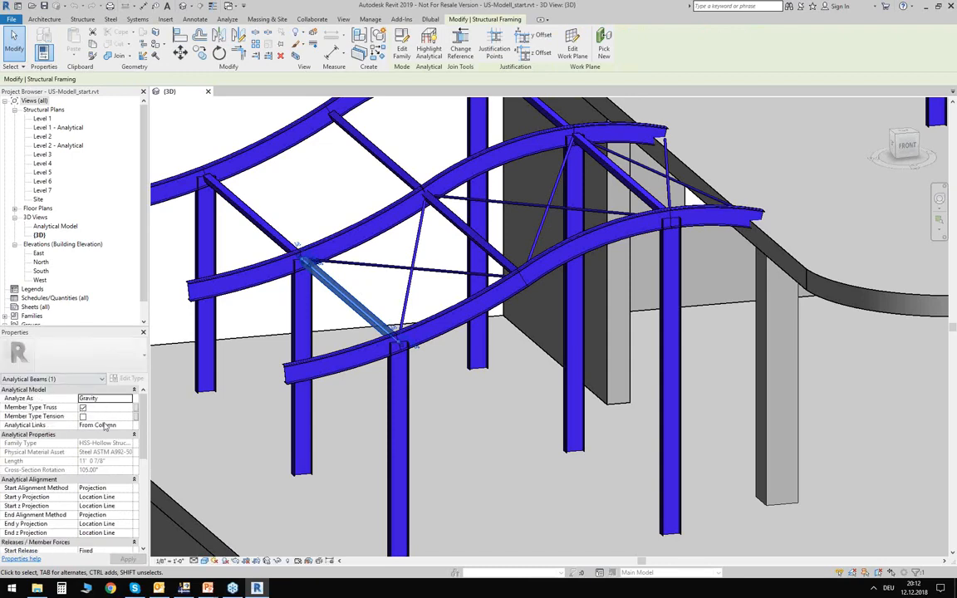
scroll(102, 427, "down", 3)
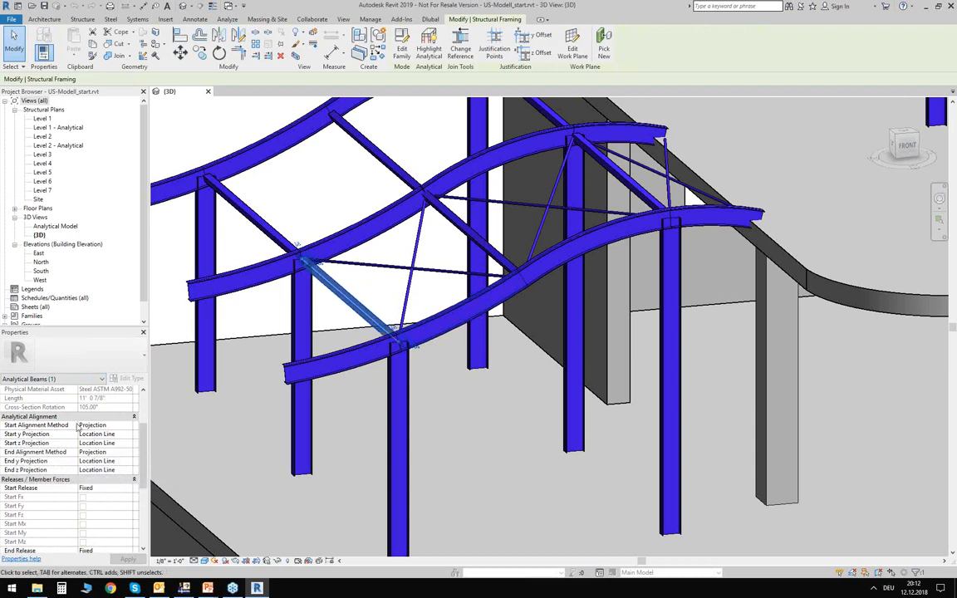
scroll(103, 425, "down", 3)
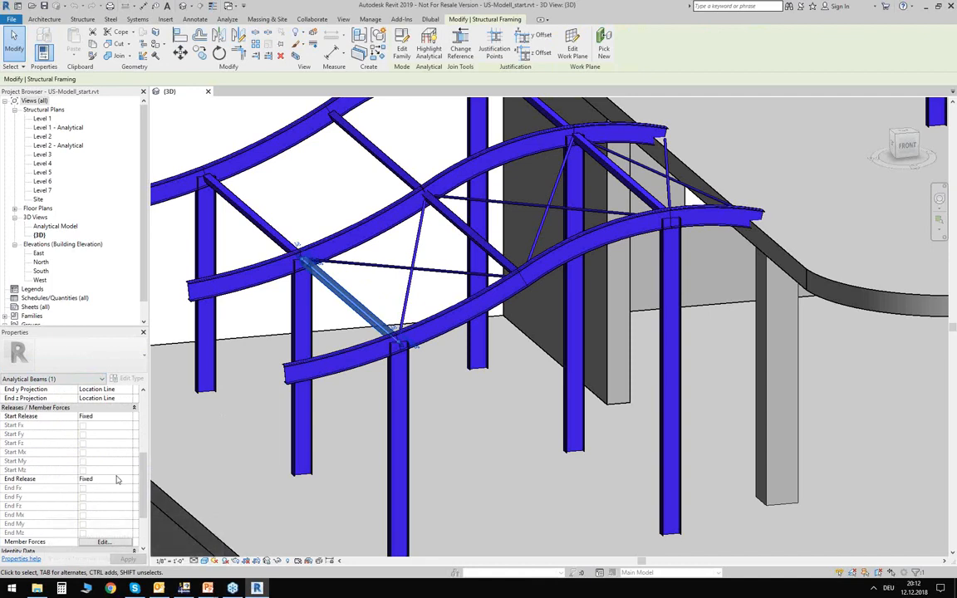
scroll(116, 480, "up", 5)
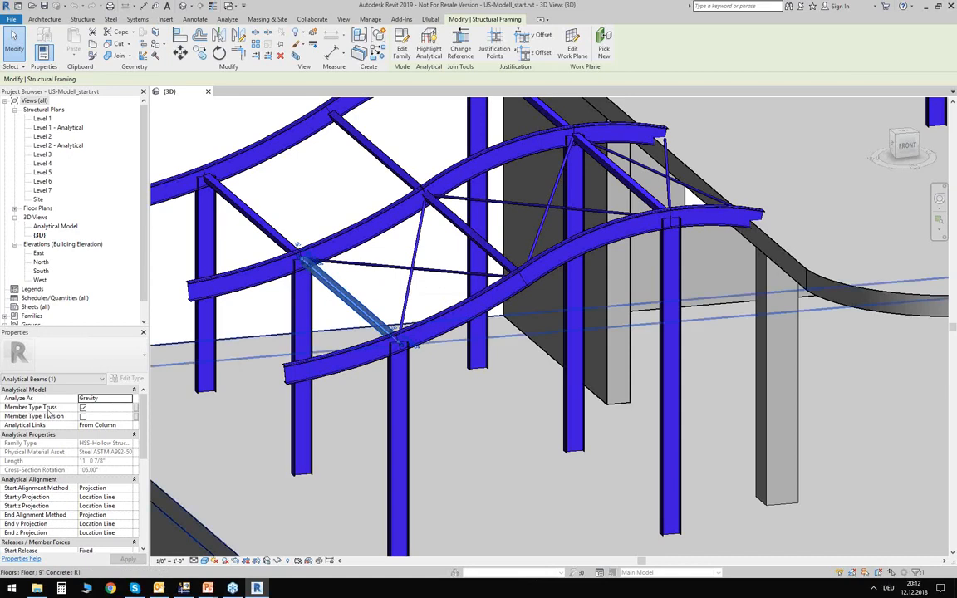
left_click(83, 408)
- Check the analytical beam properties of a round bar brace in the wave-shaped roof frame, and clear the selection
left_click(325, 363, "ctrl")
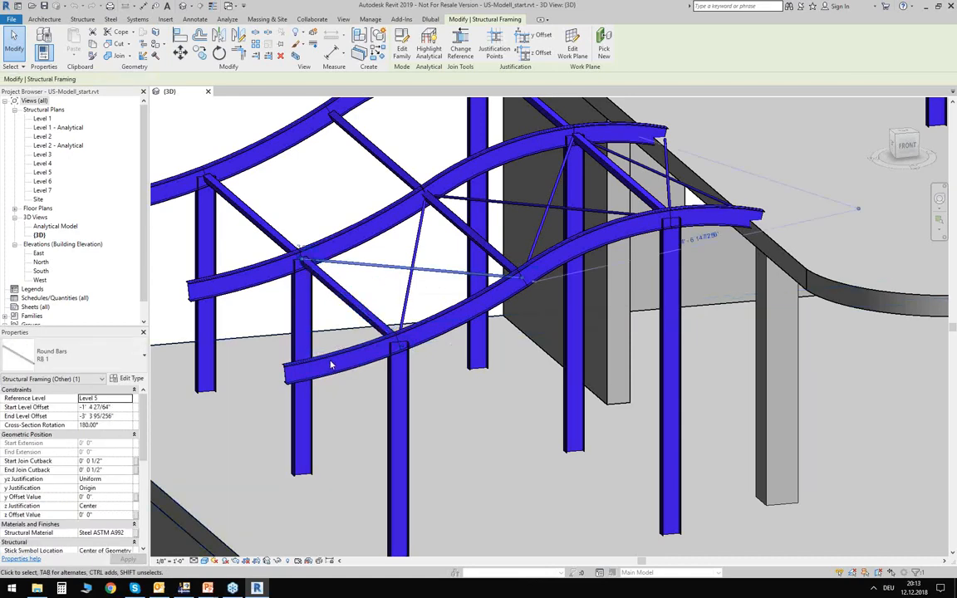
left_click(64, 378)
left_click(64, 388)
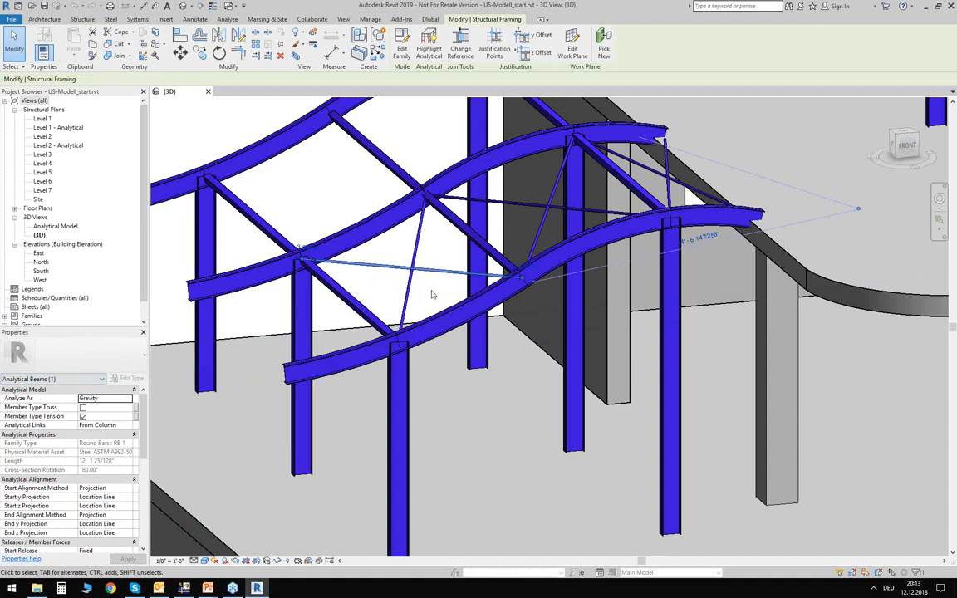
scroll(431, 294, "down", 6)
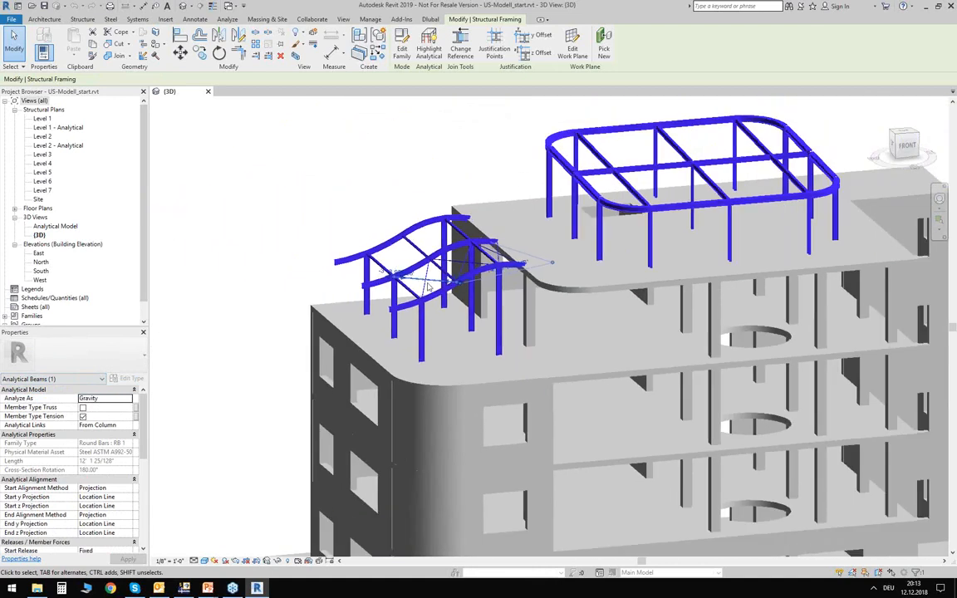
scroll(429, 287, "down", 4)
middle_click_drag(347, 269, 302, 246)
left_click(254, 327)
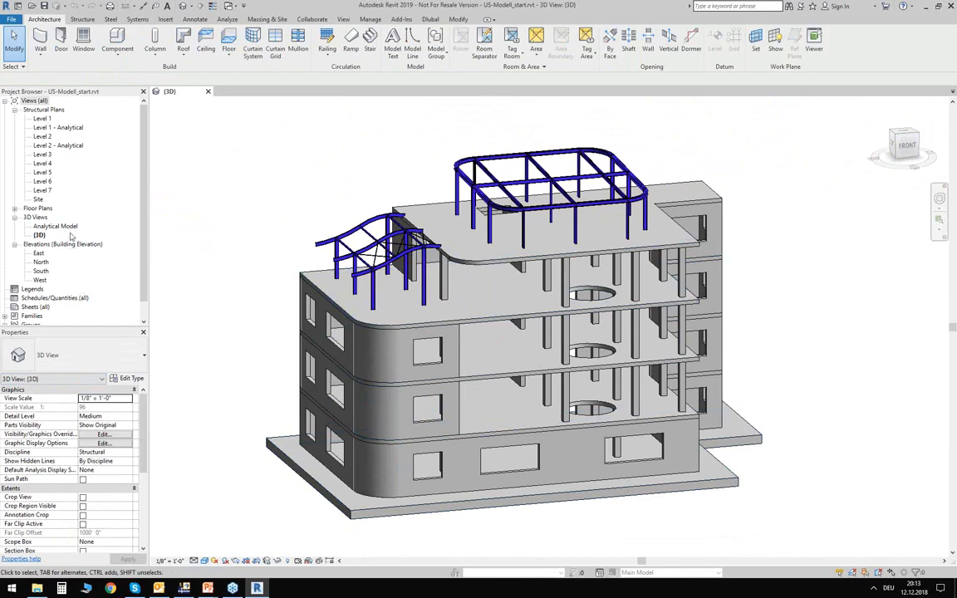
- Open the Analytical Model 3D view and show the building from its front corner
double_click(50, 228)
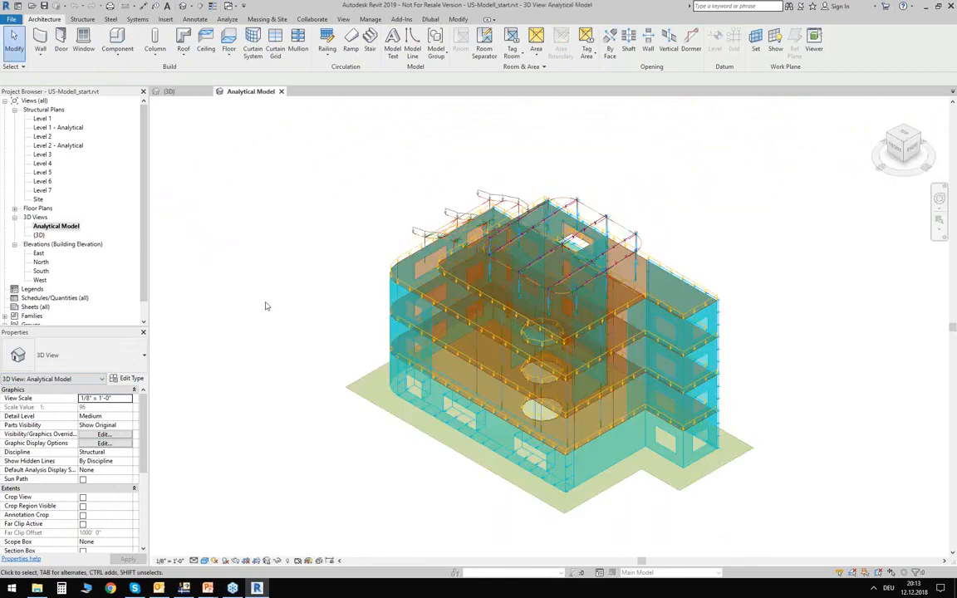
middle_click_drag(361, 464, 538, 408, "shift")
scroll(505, 510, "up", 4)
scroll(517, 490, "down", 1)
middle_click_drag(542, 491, 489, 490)
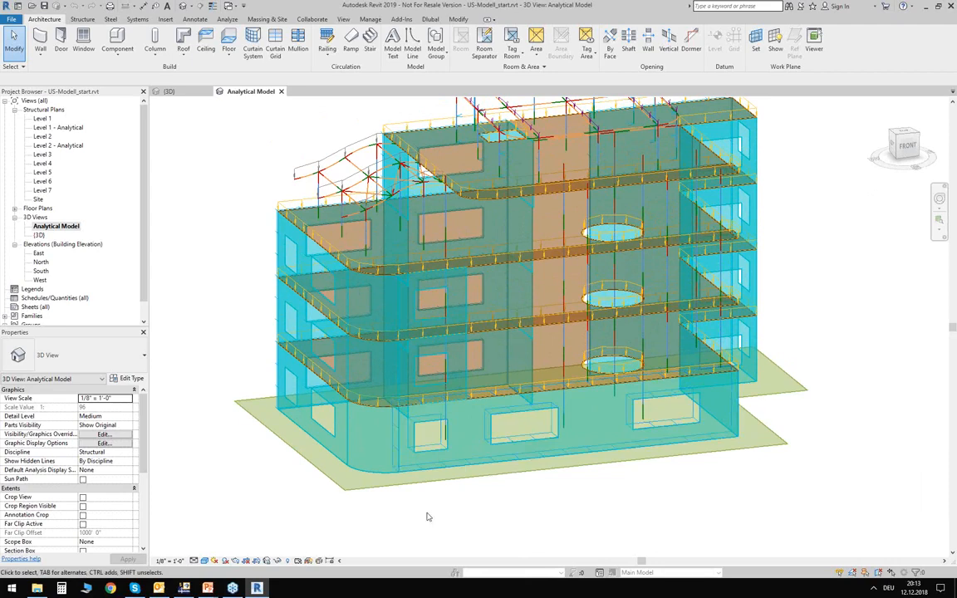
scroll(256, 449, "up", 1)
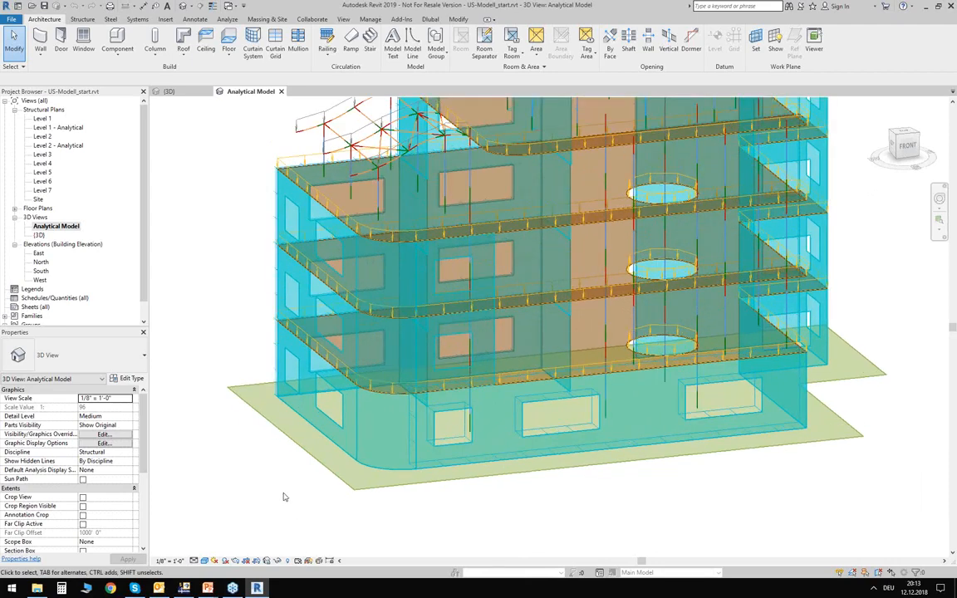
- Inspect the properties of the analytical foundation slab beneath the building, and clear the selection
left_click(318, 468)
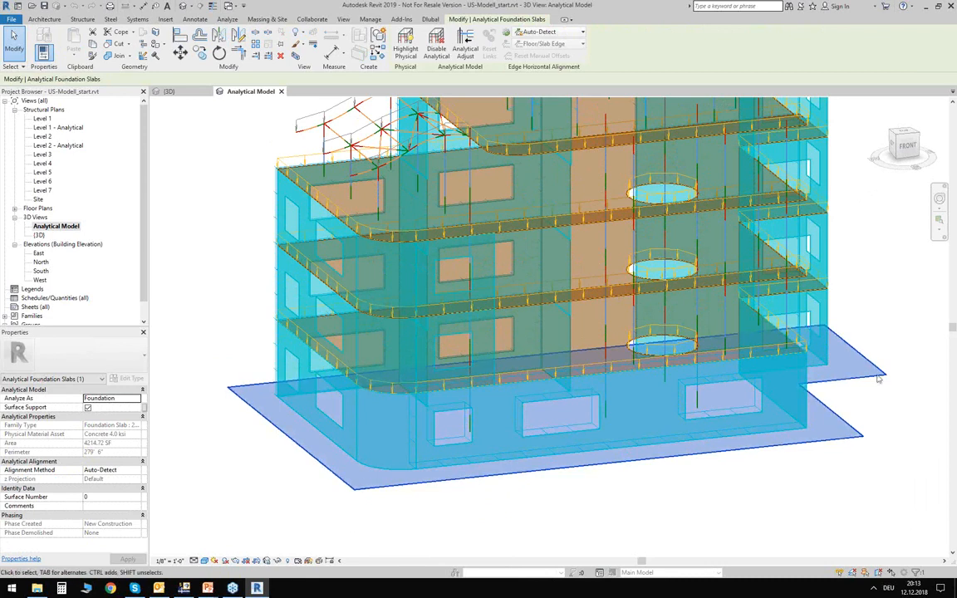
left_click(874, 341)
middle_click_drag(891, 262, 860, 368)
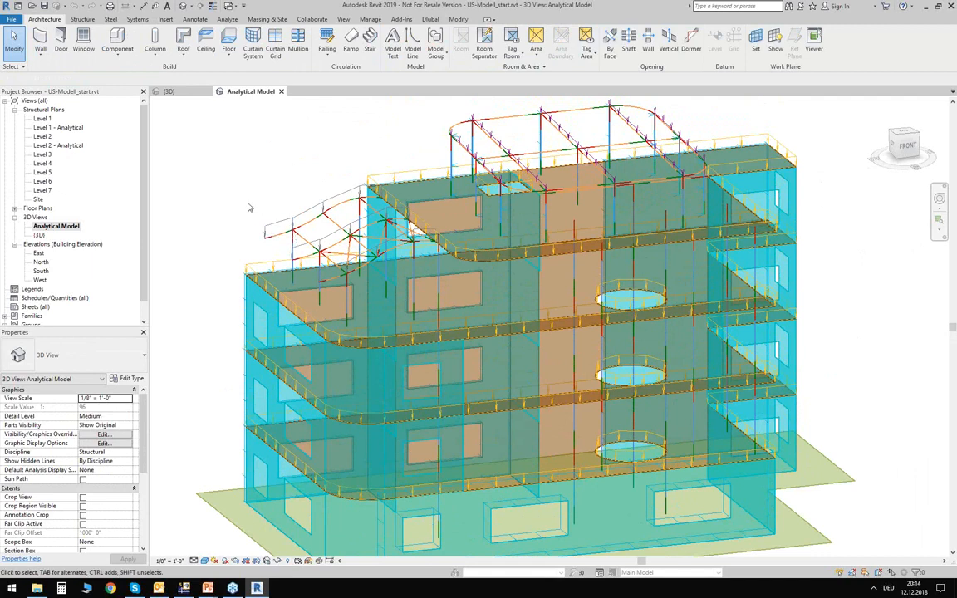
scroll(229, 208, "down", 3)
middle_click_drag(232, 182, 243, 198)
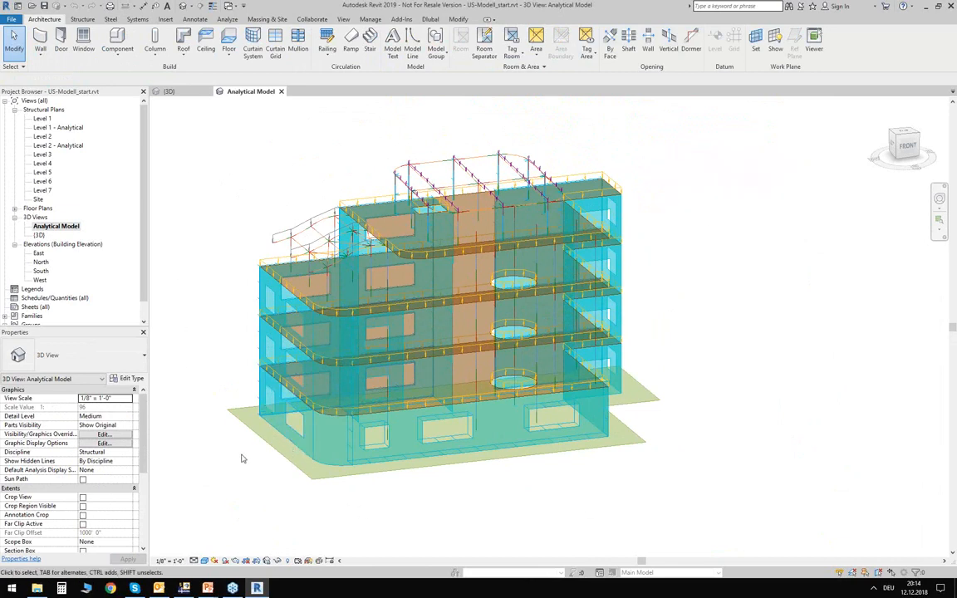
scroll(250, 458, "up", 2)
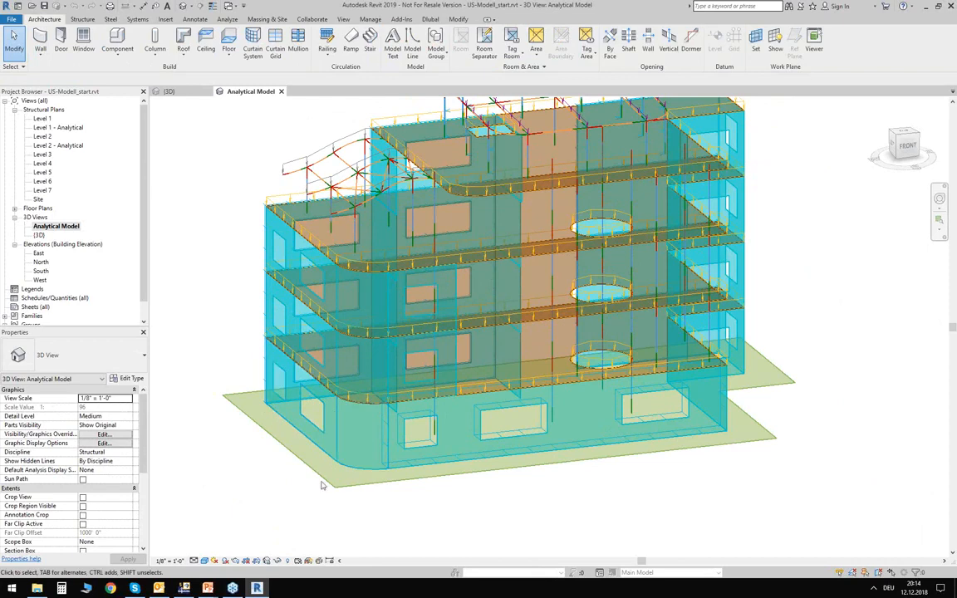
- Open the project's material browser and display the settings of the material Concrete, Normal Weight - 4 ksi
middle_click_drag(209, 266, 235, 333, "shift")
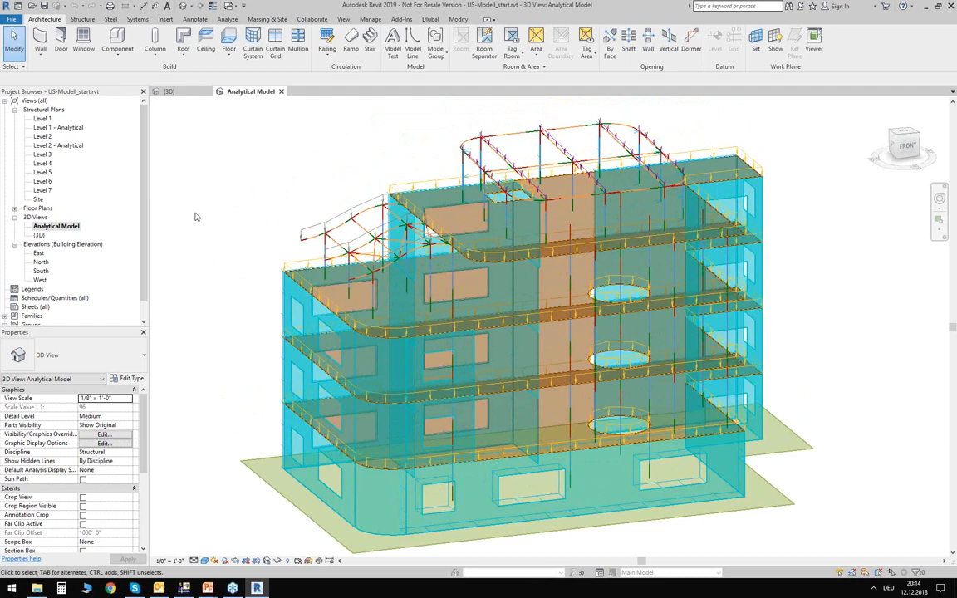
left_click(370, 20)
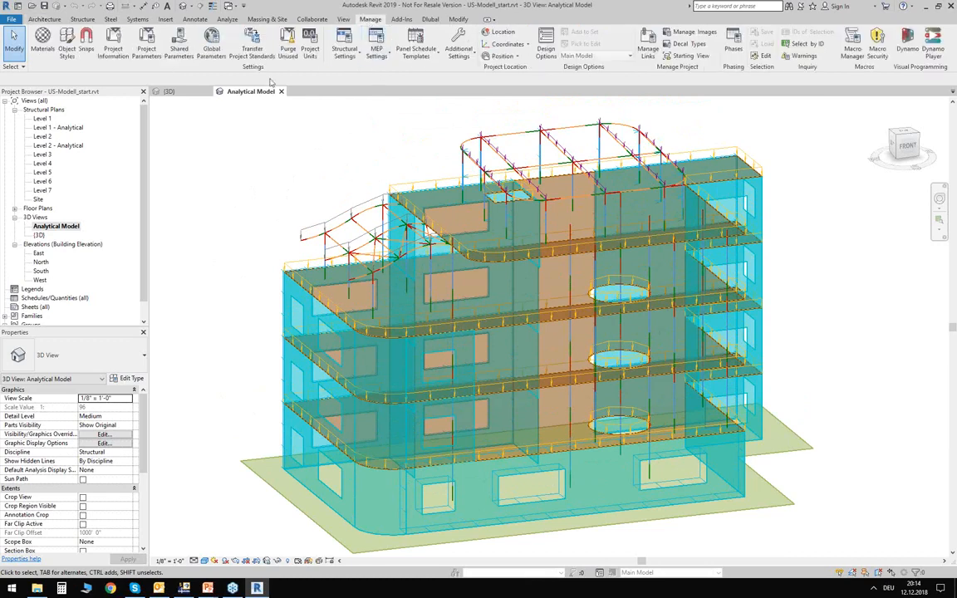
left_click(42, 37)
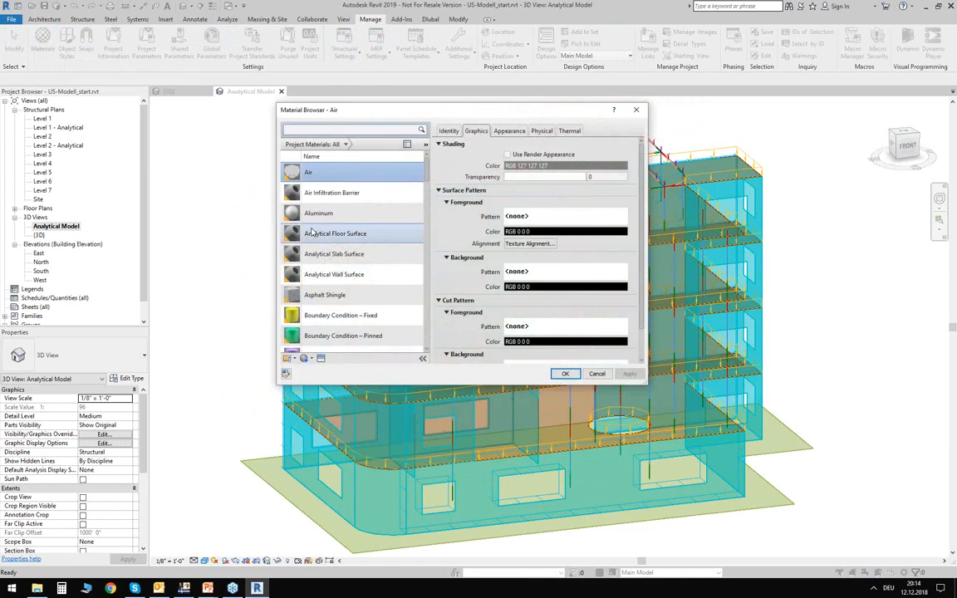
scroll(399, 200, "down", 4)
scroll(410, 191, "down", 3)
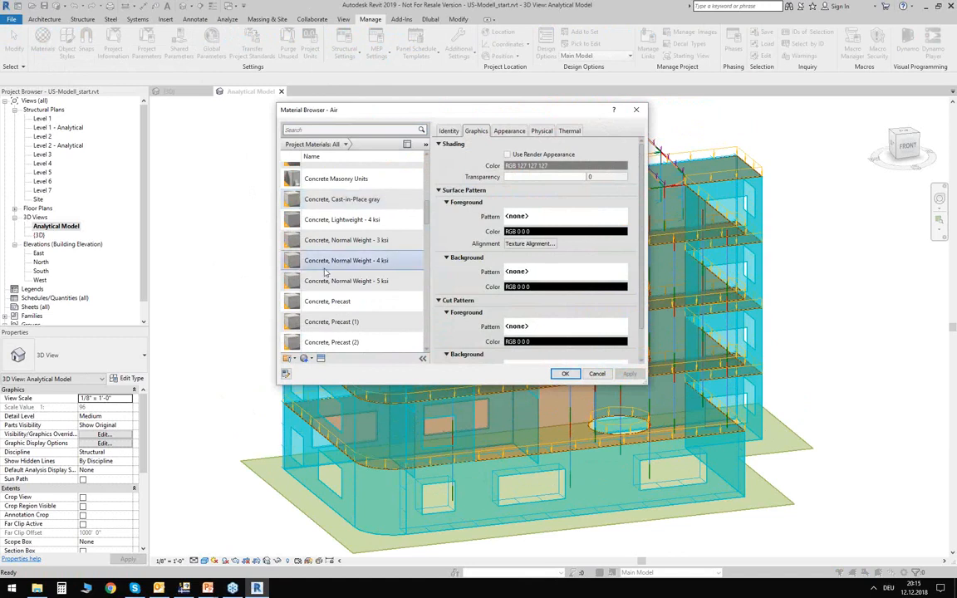
left_click(349, 260)
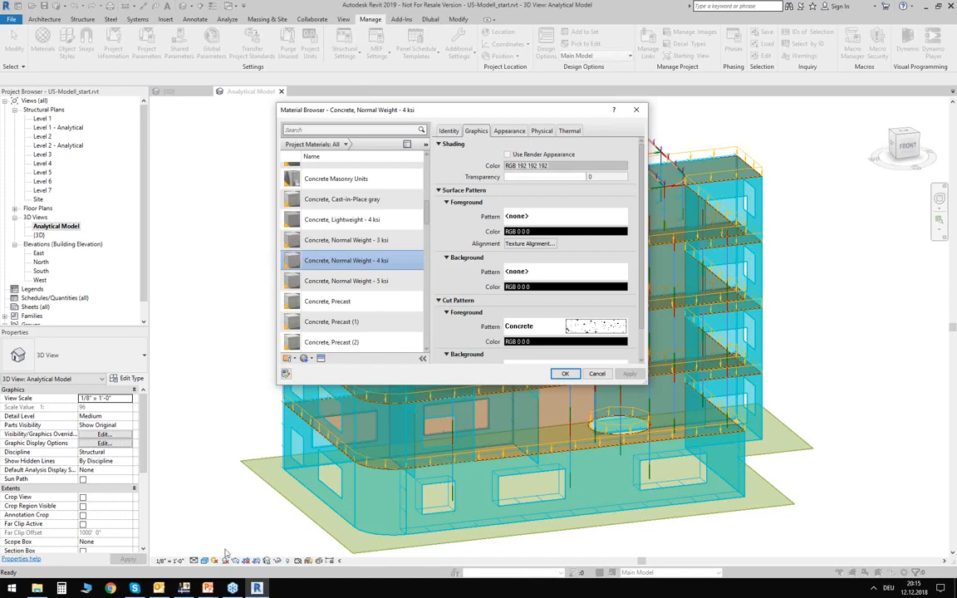
- Switch to the PowerPoint presentation, show the Dlubal – Revit Link slide on conversion tables and Dlubal parameters, and return to Revit
left_click(213, 591)
left_click(262, 545)
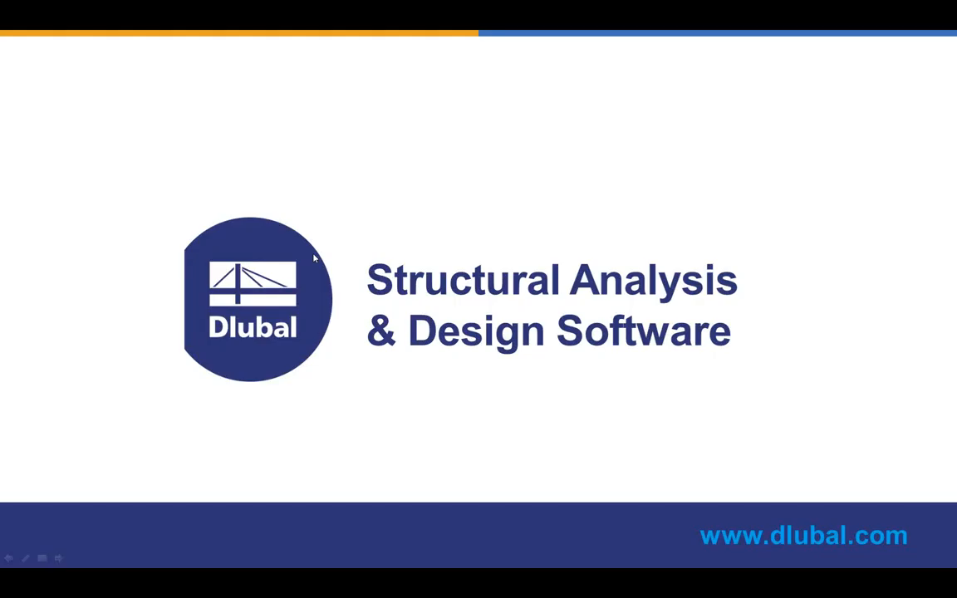
left_click(315, 258)
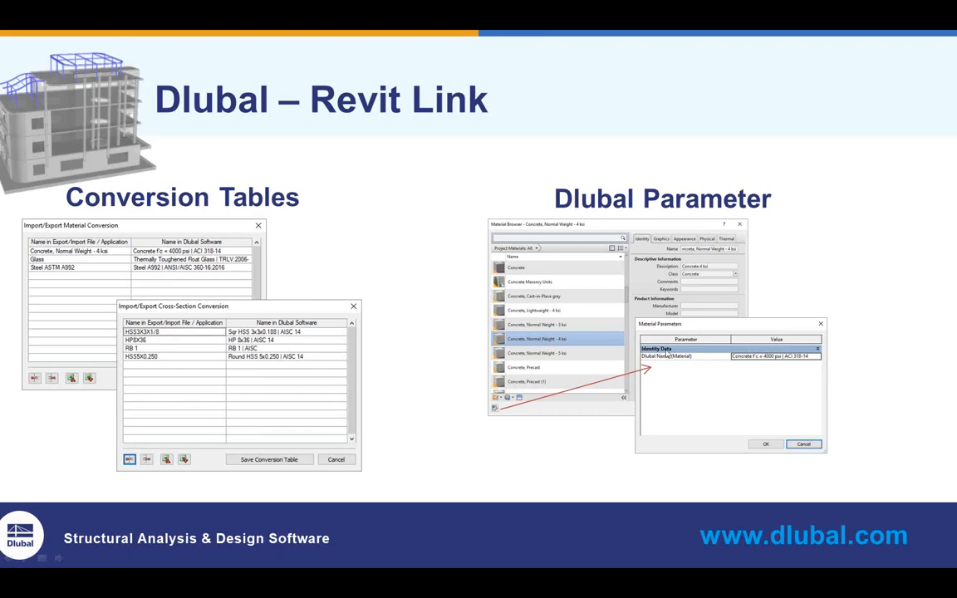
key("Escape")
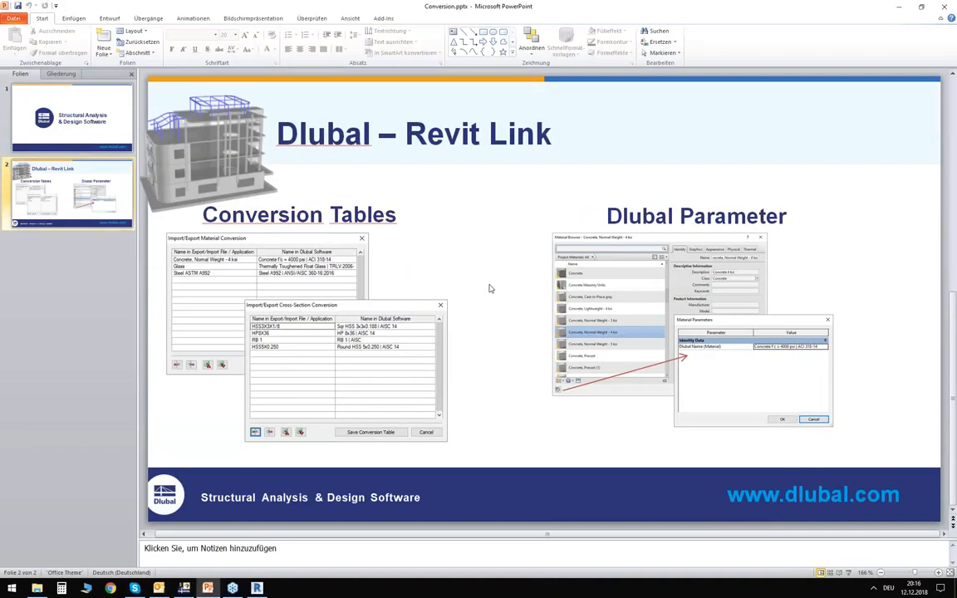
key("alt+Tab")
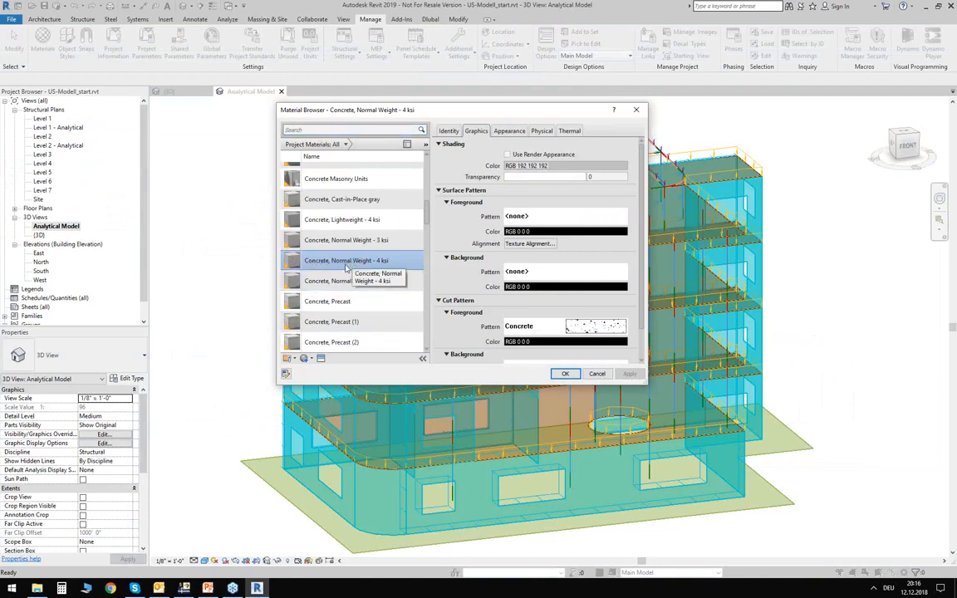
- Check the custom Dlubal Name parameter of the Concrete, Normal Weight - 4 ksi material and leave the material browser without changes
left_click(287, 376)
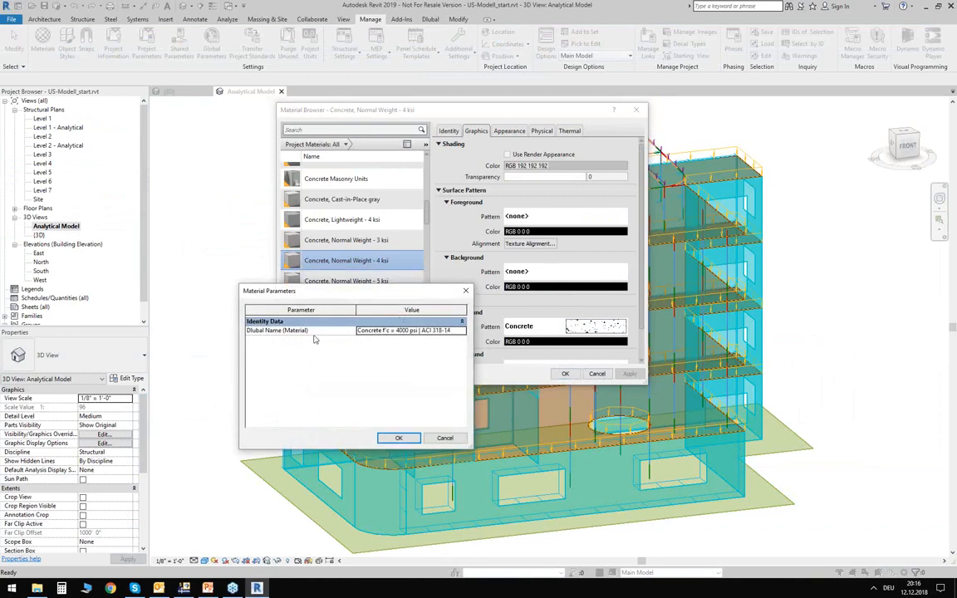
left_click_drag(313, 289, 350, 320)
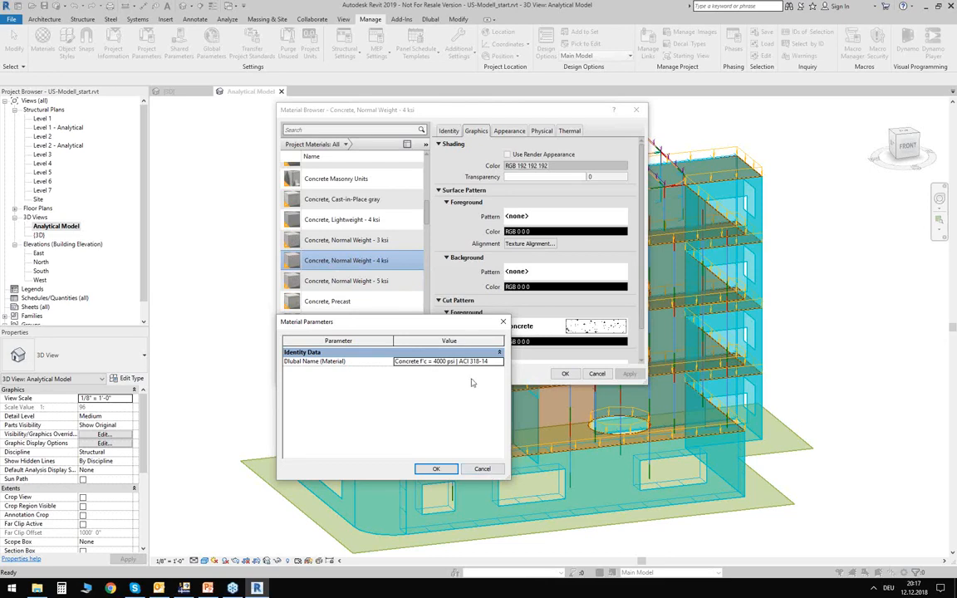
left_click(487, 470)
left_click(598, 375)
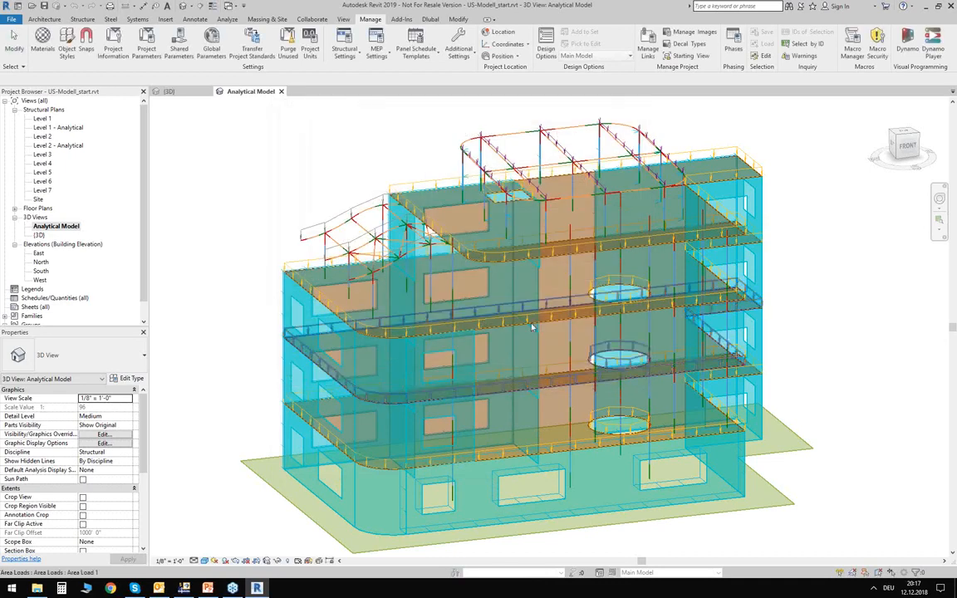
- Examine the loads on the analytical model, especially the line loads on the wave-shaped roof frame, from the front and from the corner
middle_click_drag(241, 159, 315, 205, "shift")
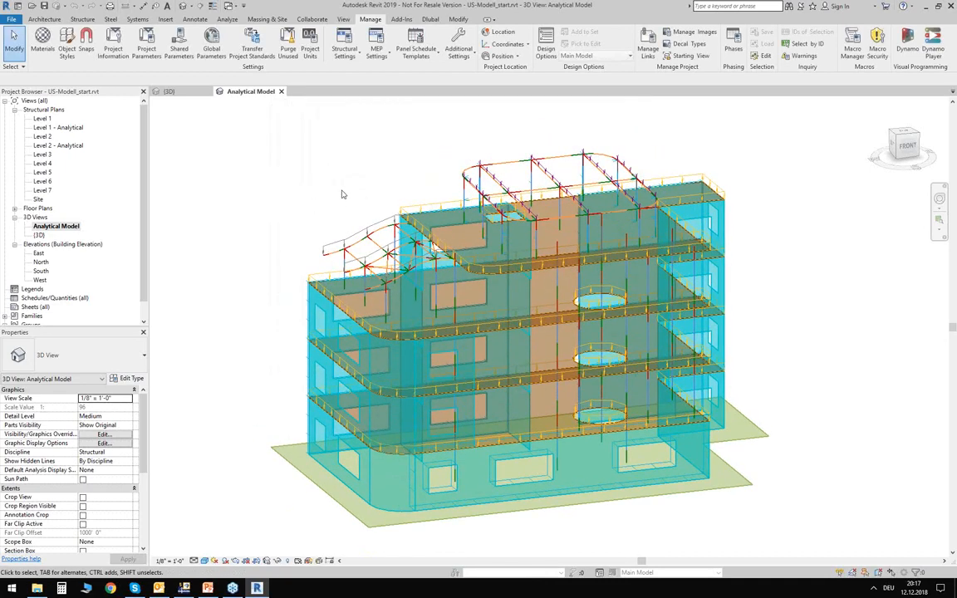
middle_click_drag(362, 213, 316, 165, "shift")
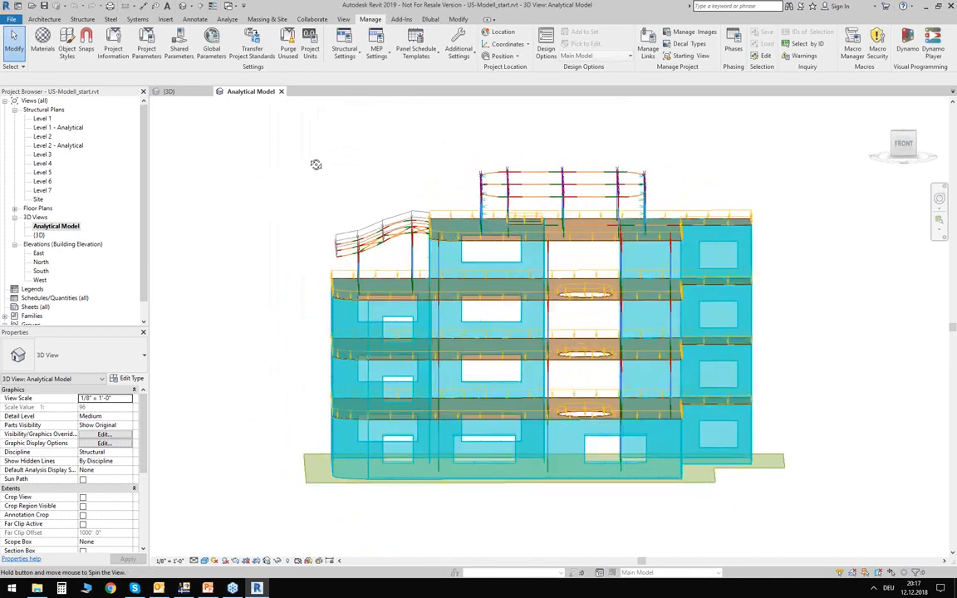
scroll(343, 237, "up", 2)
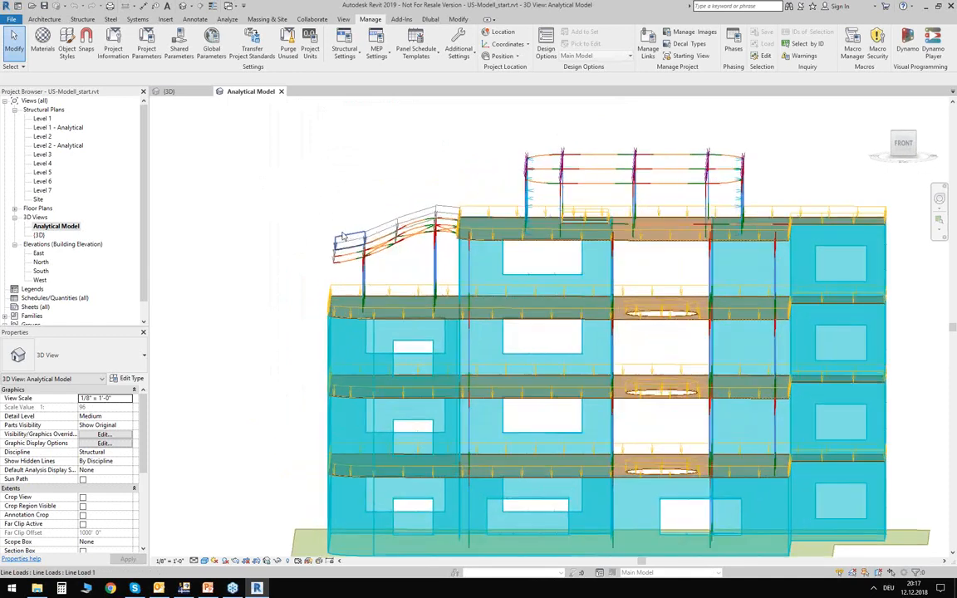
scroll(343, 237, "up", 2)
scroll(359, 249, "up", 2)
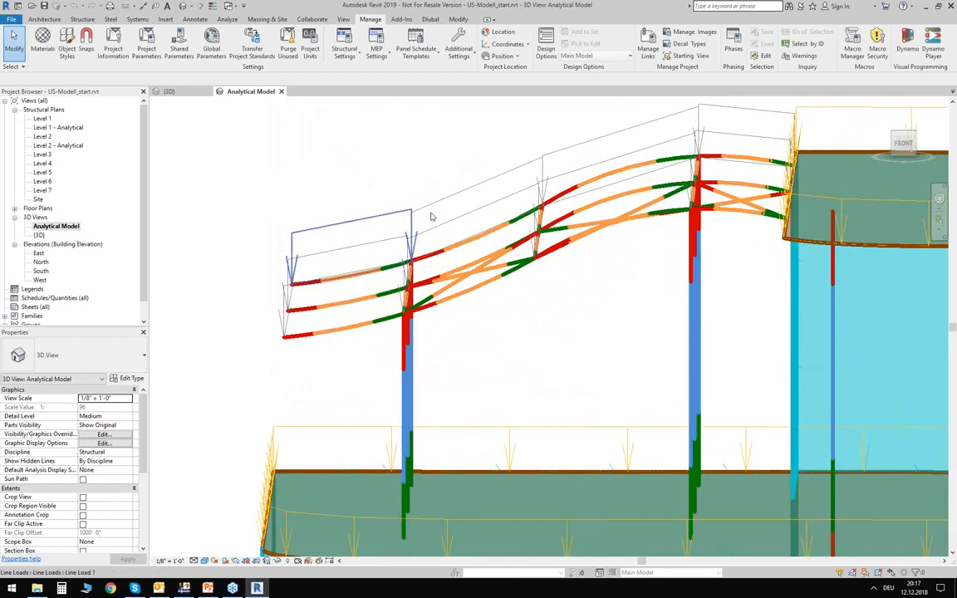
scroll(362, 272, "down", 4)
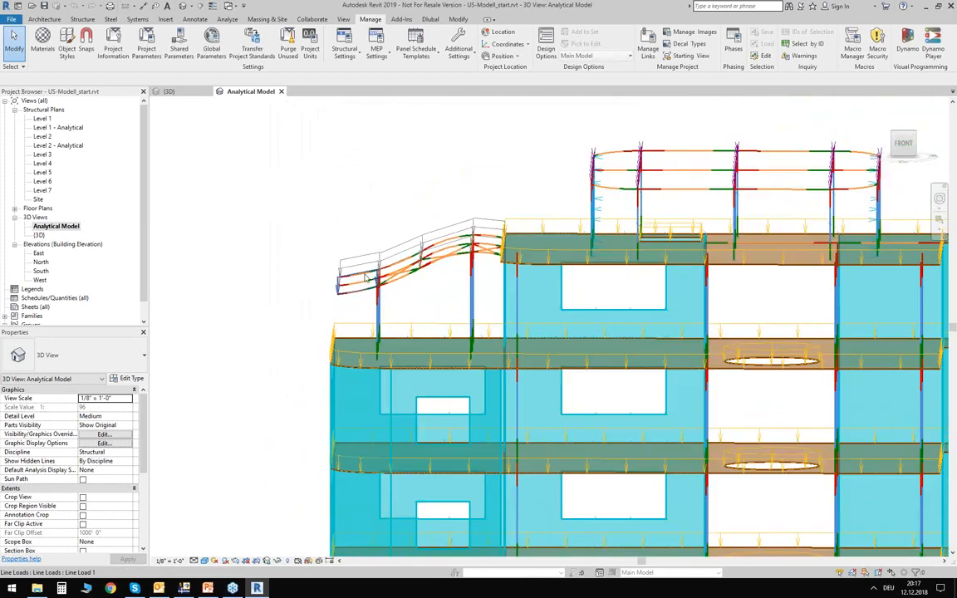
scroll(365, 277, "down", 3)
middle_click_drag(333, 211, 289, 169)
middle_click_drag(288, 169, 370, 224, "shift")
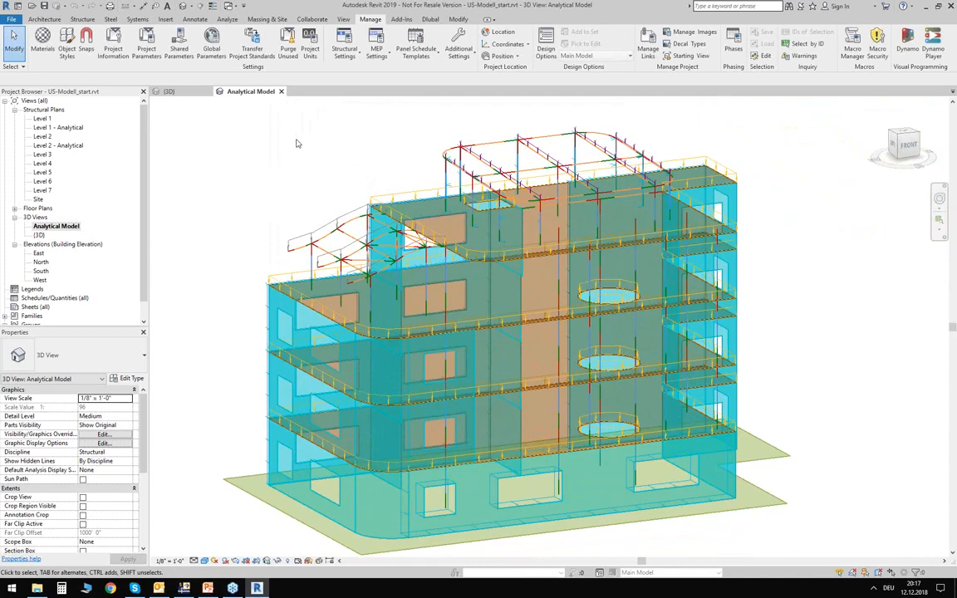
- Review the load cases and load natures defined in the structural settings, and close the dialog
left_click(226, 20)
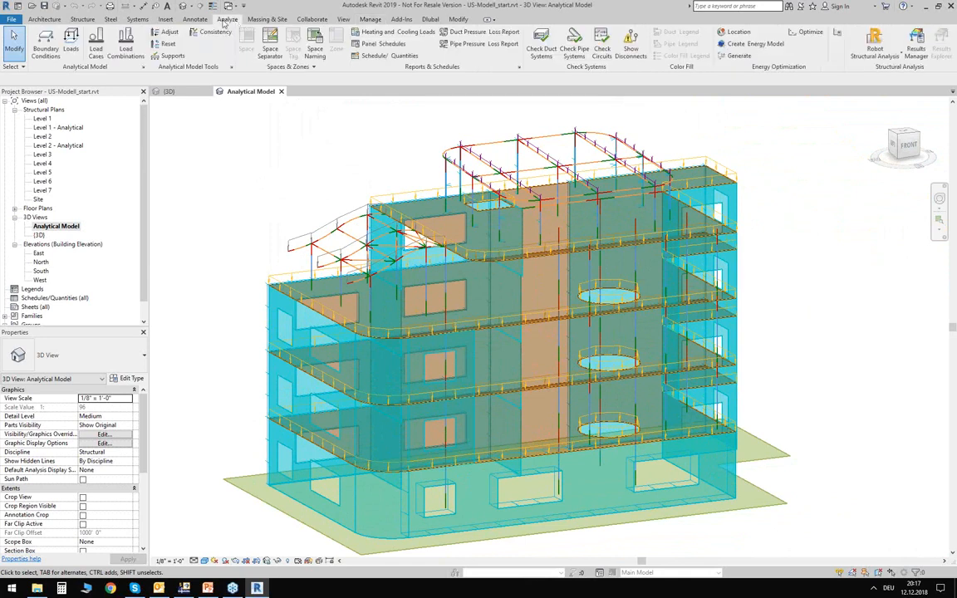
left_click(96, 43)
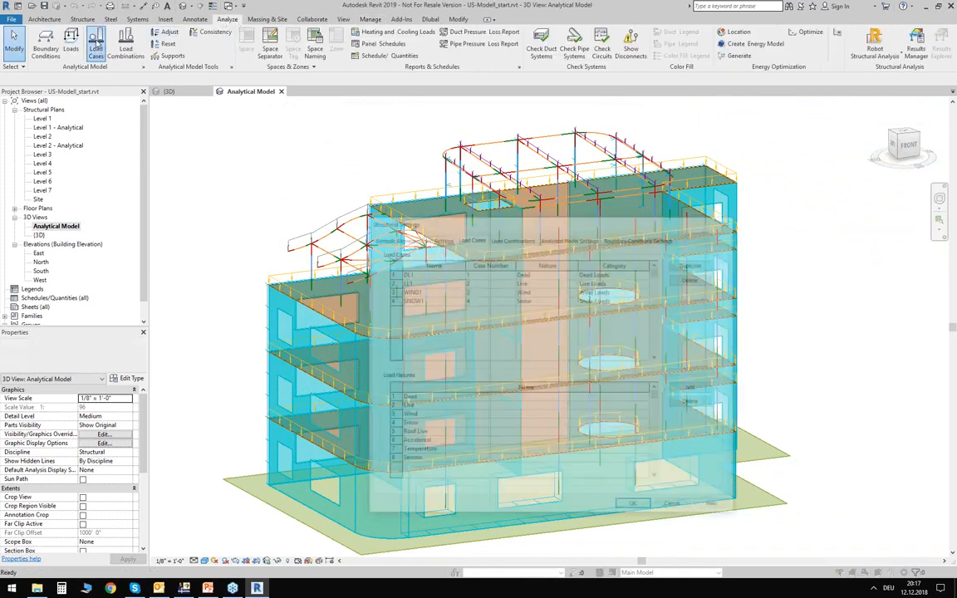
left_click_drag(434, 223, 320, 146)
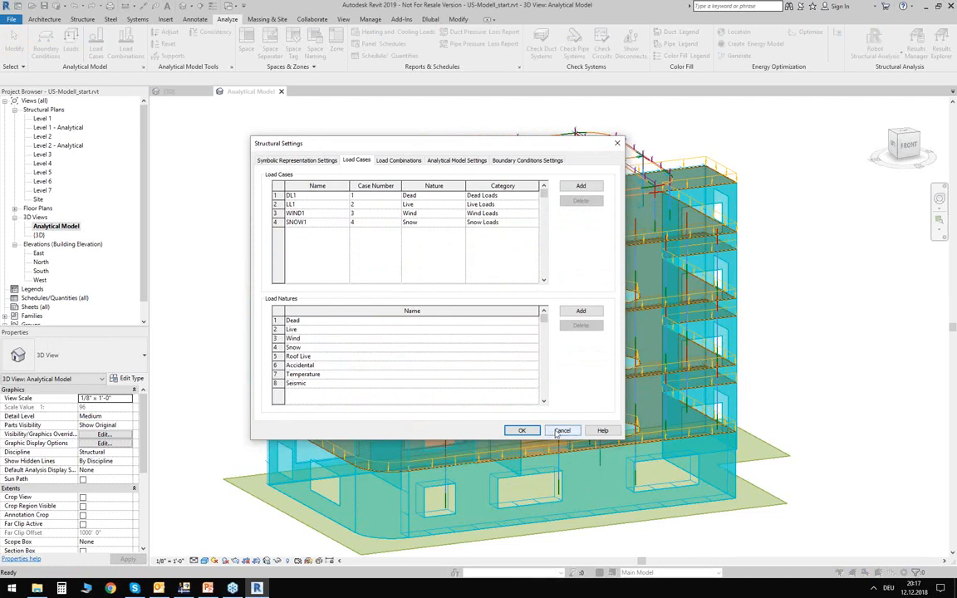
left_click(522, 430)
- Show the whole analytical model, switch to RFEM to check that it is running, and return to Revit
scroll(251, 137, "down", 3)
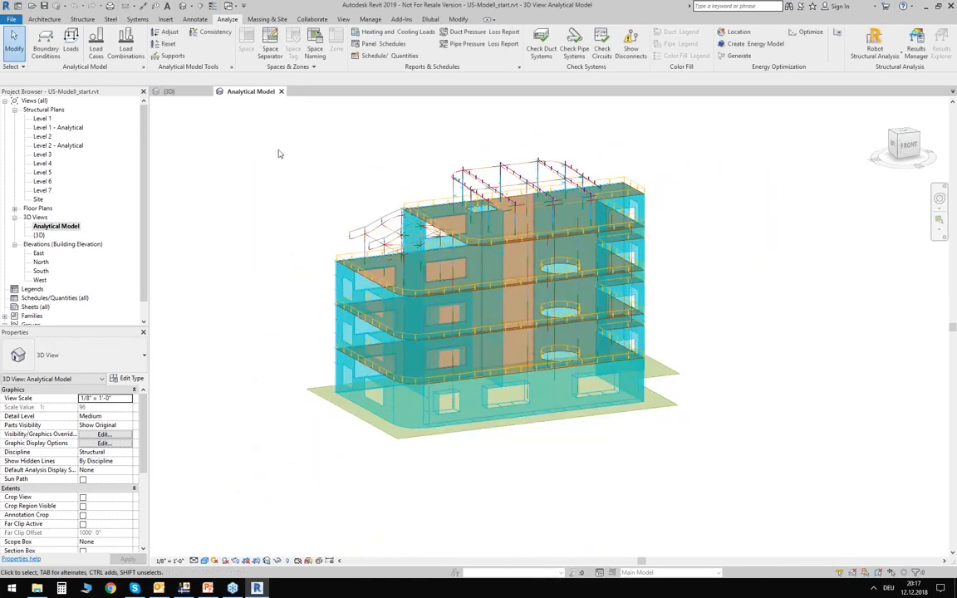
mouse_move(269, 132)
left_mouse_down()
mouse_move(625, 364)
mouse_move(305, 172)
left_mouse_up()
left_click(185, 588)
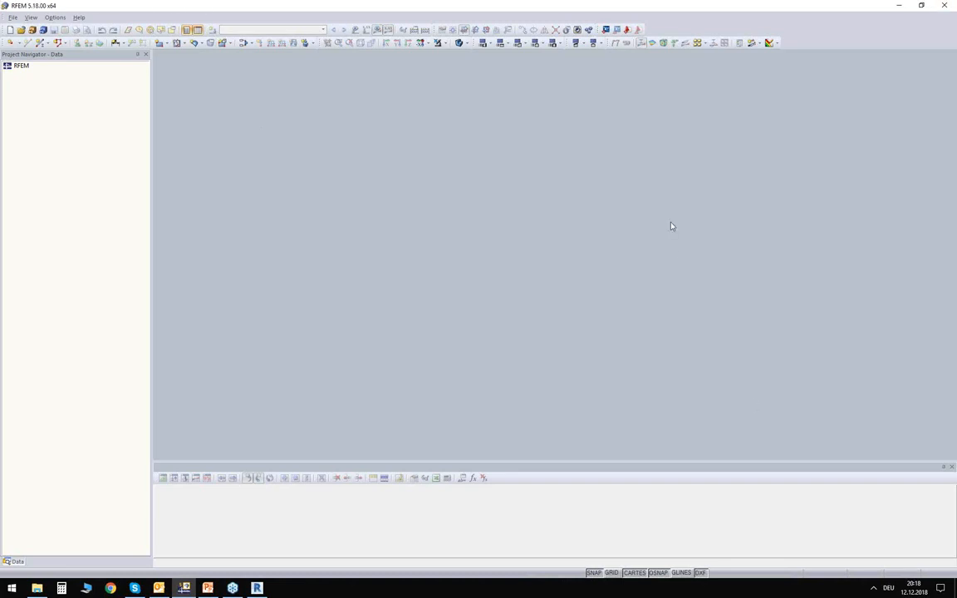
left_click(900, 5)
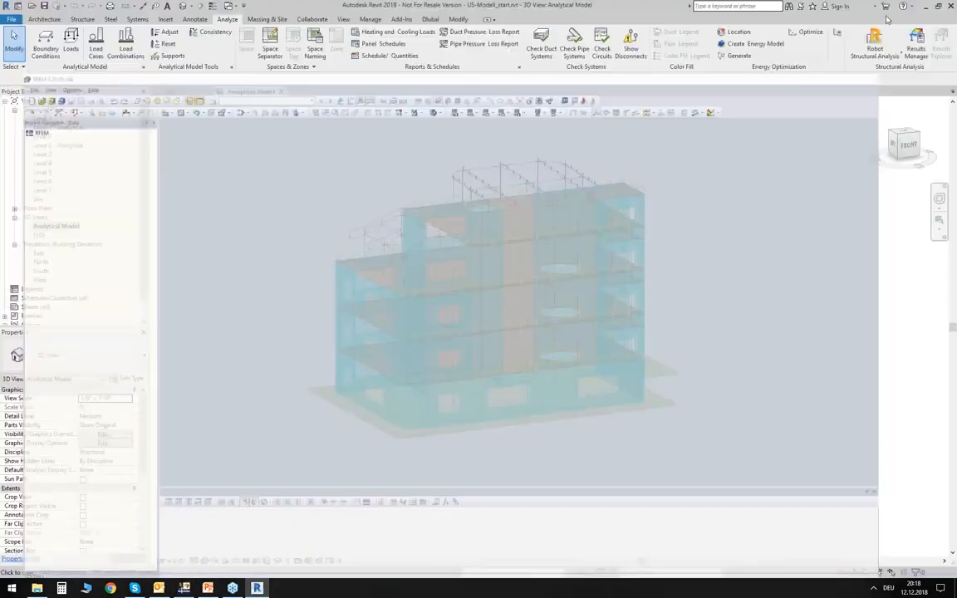
- Review the Dlubal shared parameters for material name, cross-section name and truss member type, and close the list without changes
left_click(429, 20)
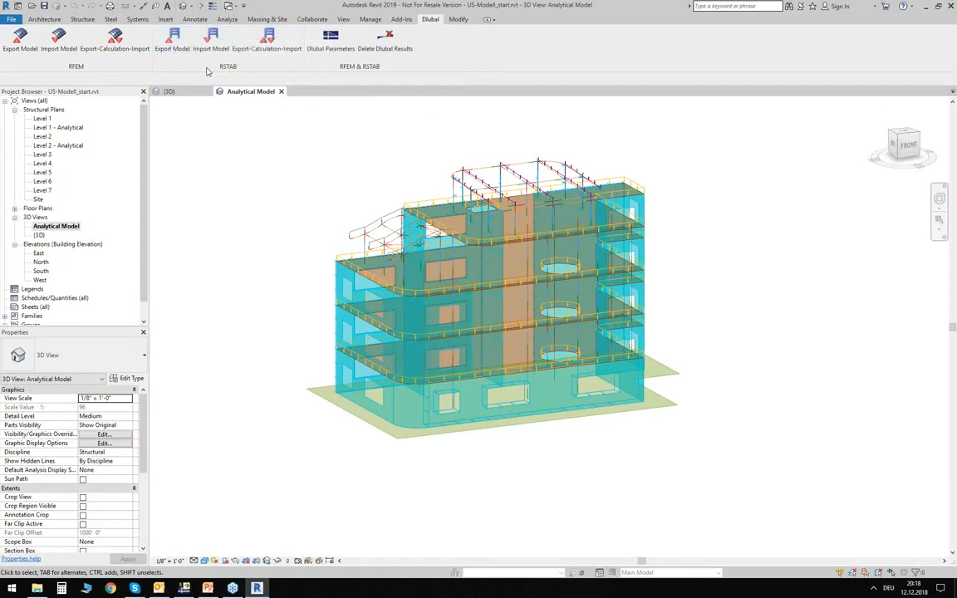
left_click(332, 41)
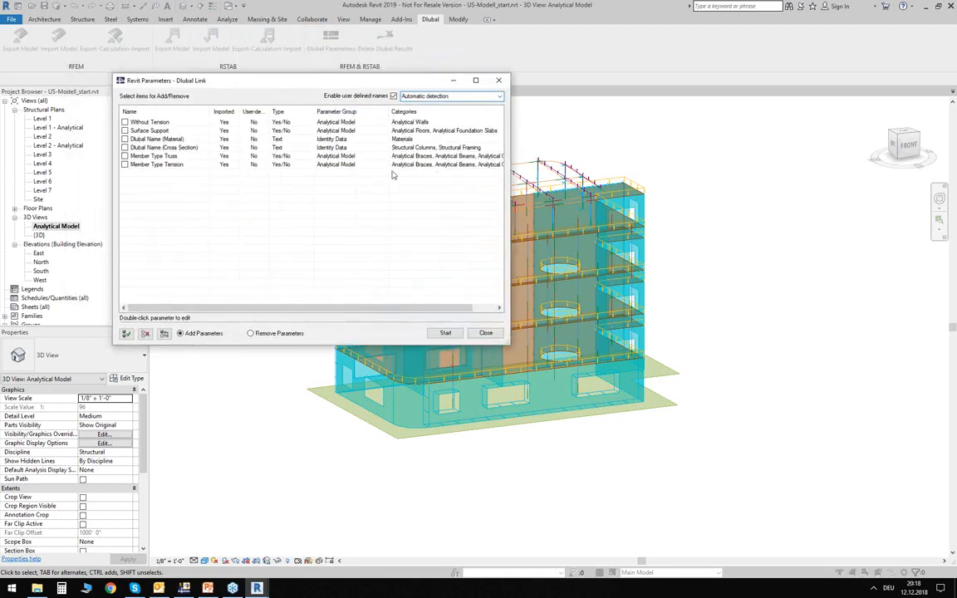
left_click(153, 139)
left_click(158, 147)
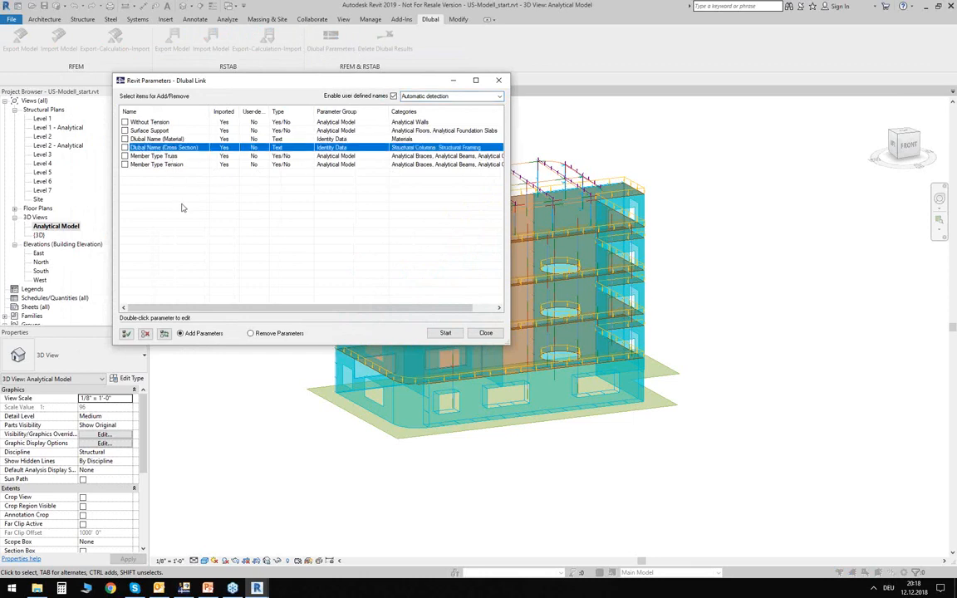
left_click(177, 157)
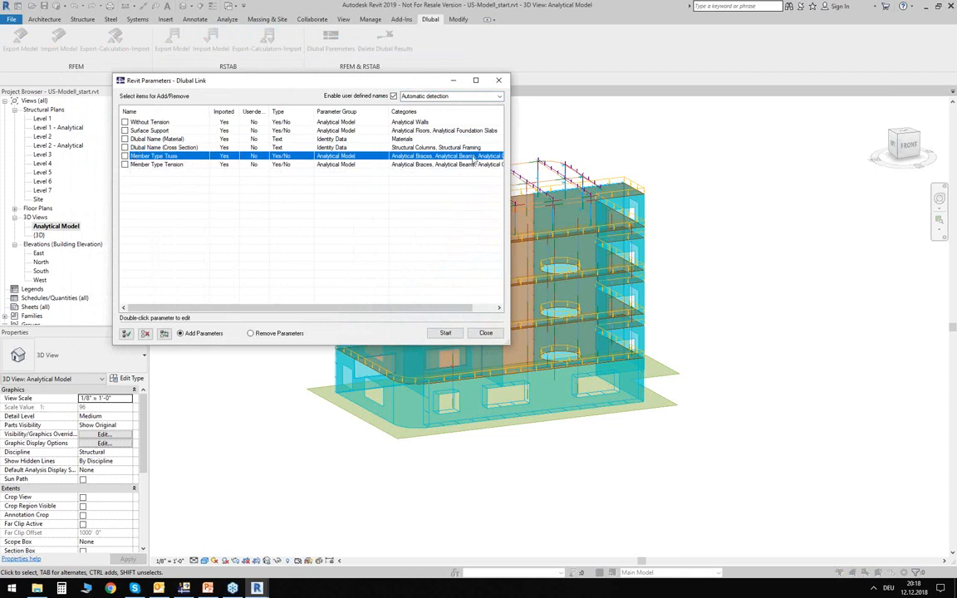
left_click(499, 82)
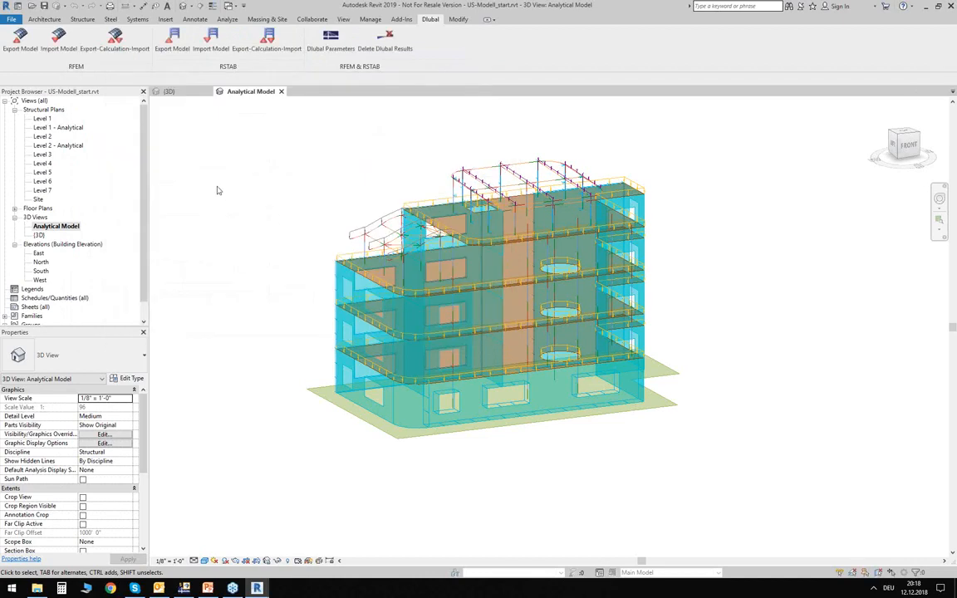
- Open the RFEM export settings for the analytical model and set the export to create a new structure
left_click(23, 46)
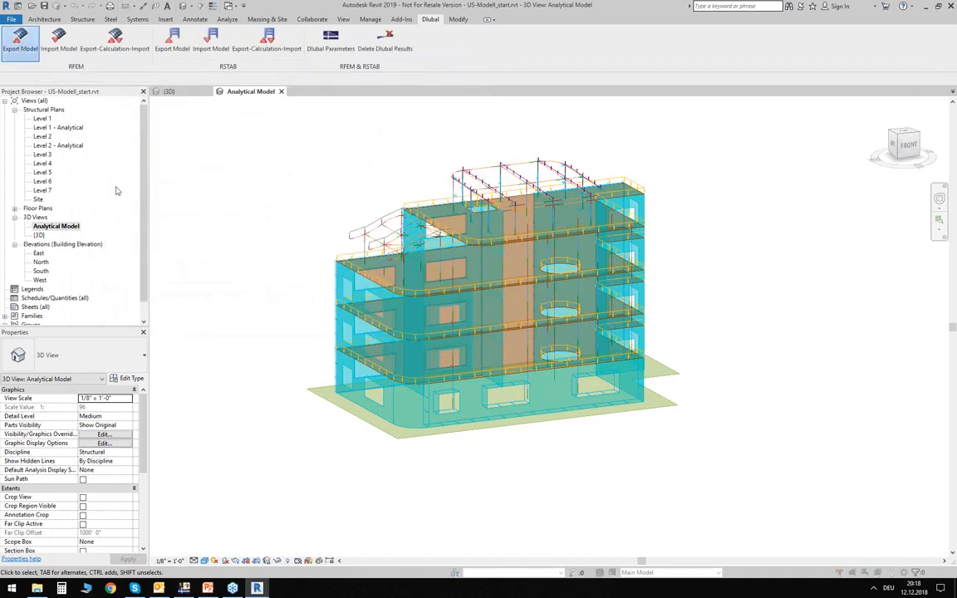
left_click_drag(353, 178, 370, 162)
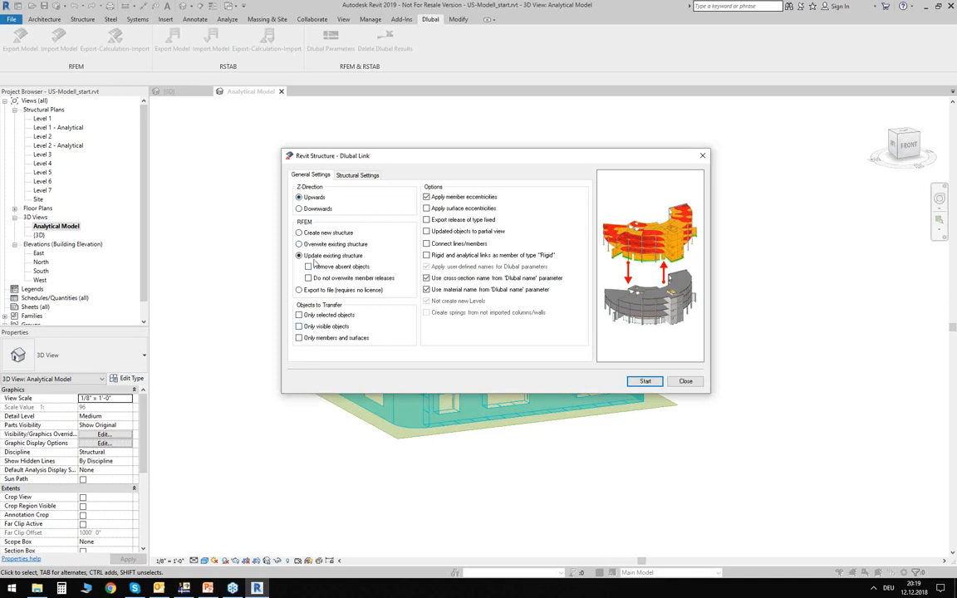
left_click(302, 234)
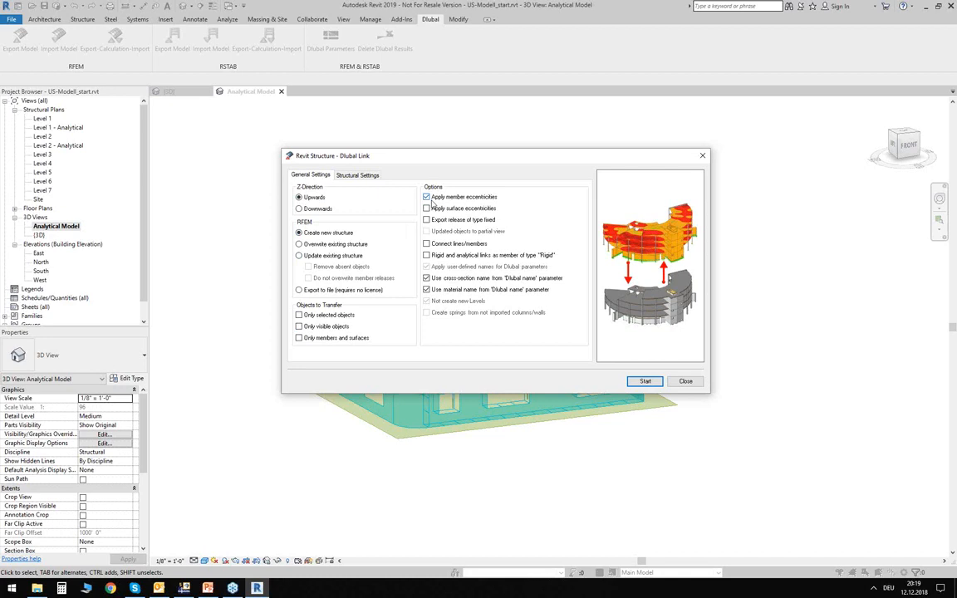
left_click_drag(431, 155, 463, 197)
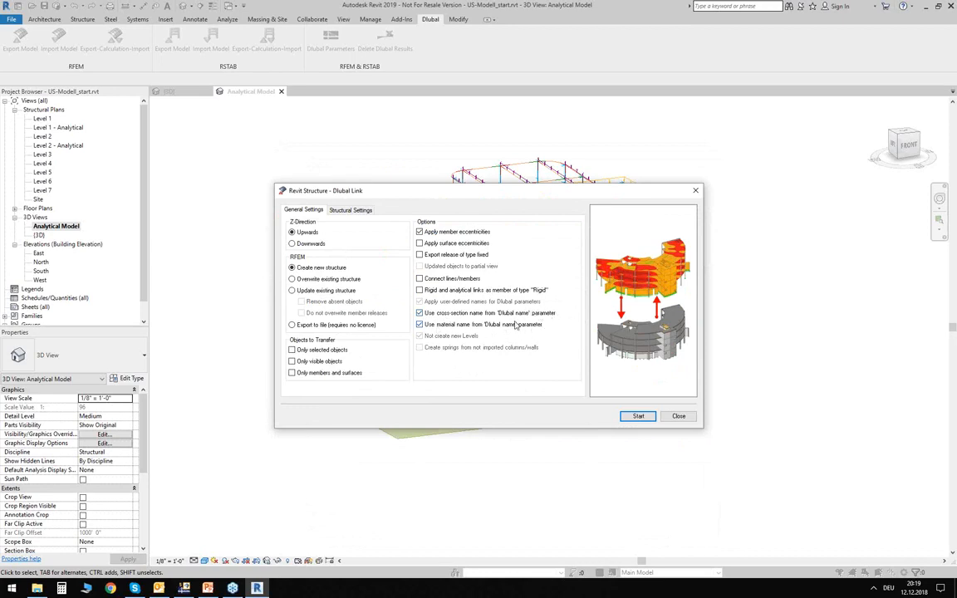
- Include the loads with self-weight in load case DL1, run the export to RFEM and close the export log
left_click(347, 210)
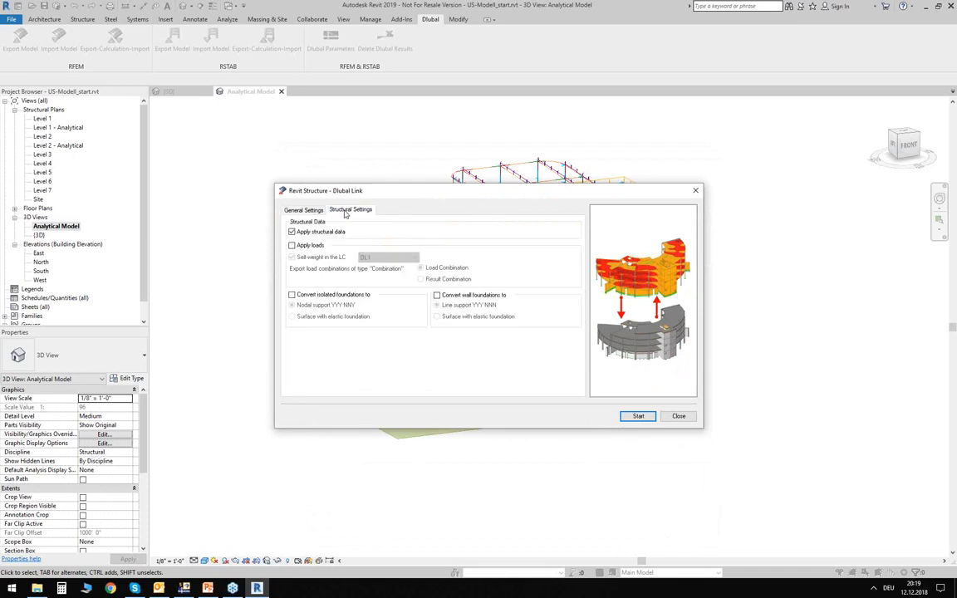
left_click(292, 245)
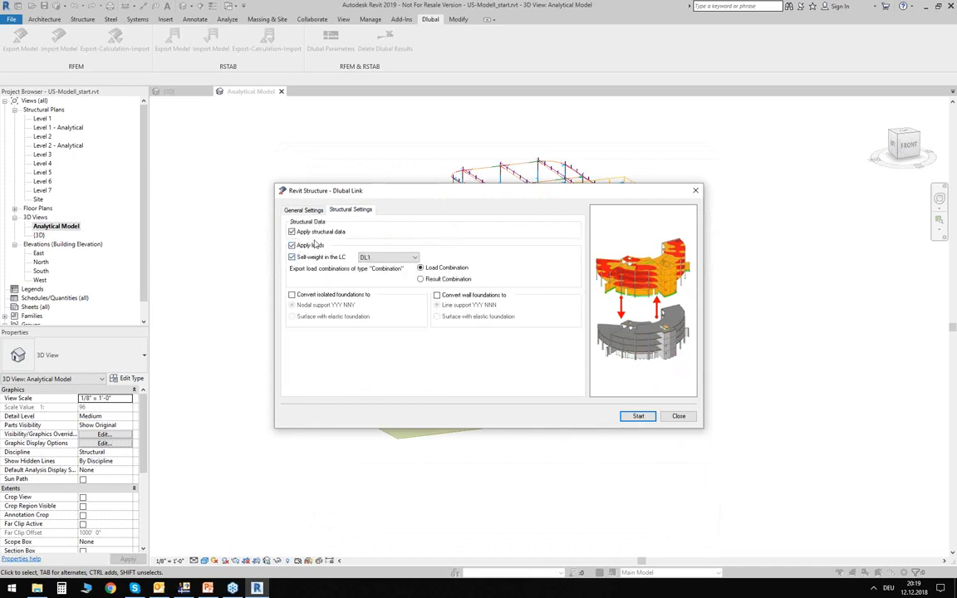
left_click(638, 417)
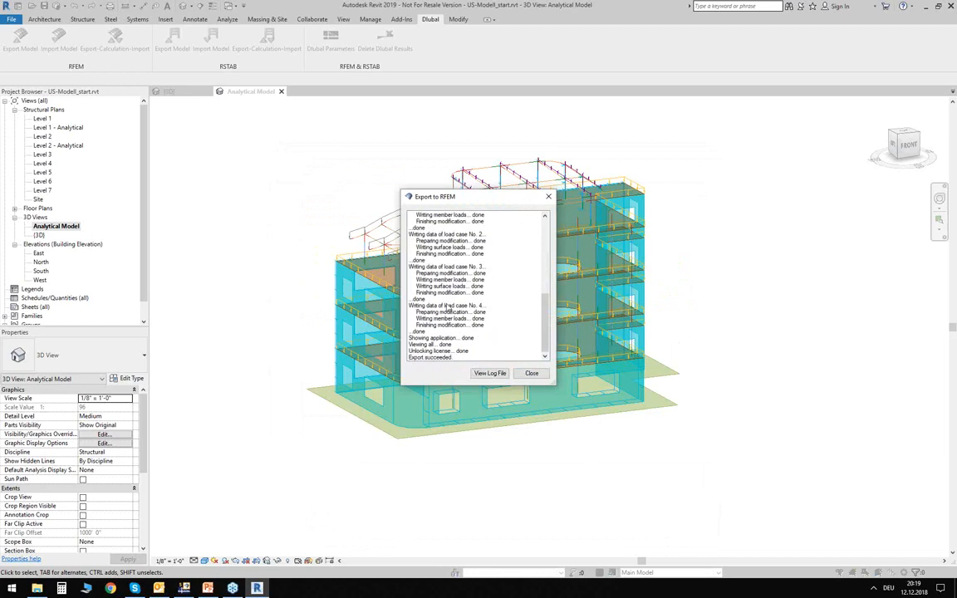
left_click(532, 373)
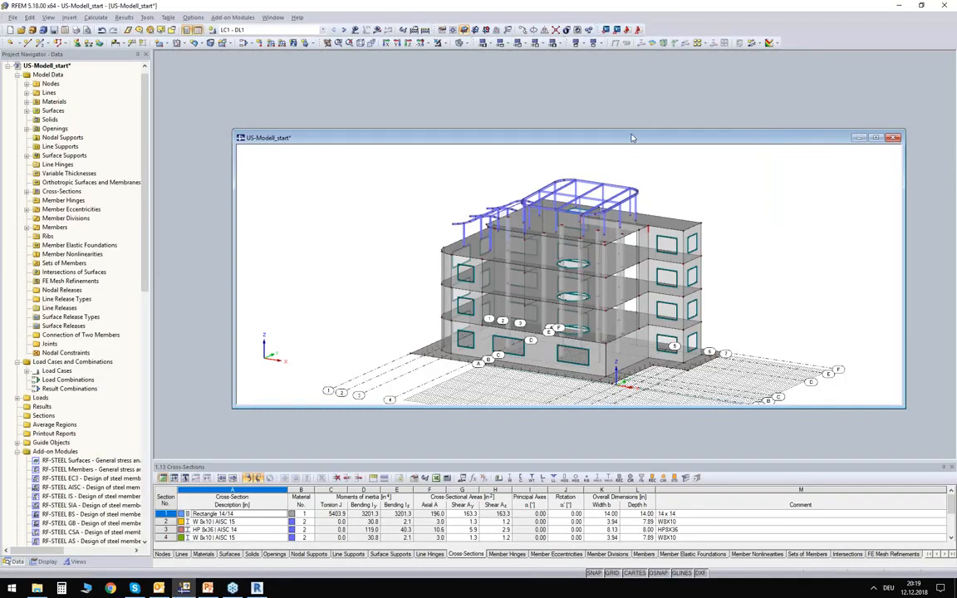
- Maximize the exported model's window in RFEM and show the building as solid without guidelines and grid
double_click(631, 138)
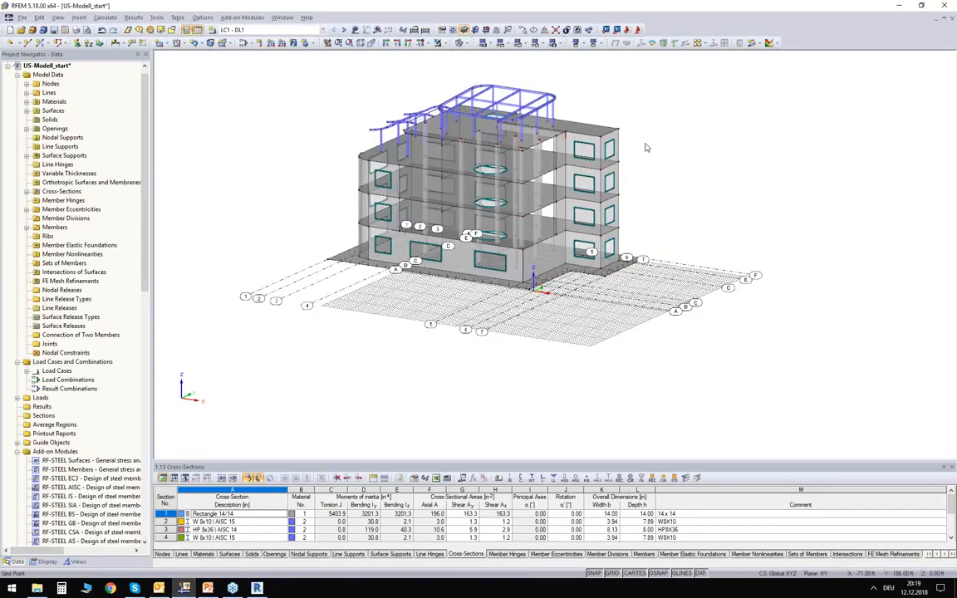
left_click(676, 575)
left_click(614, 573)
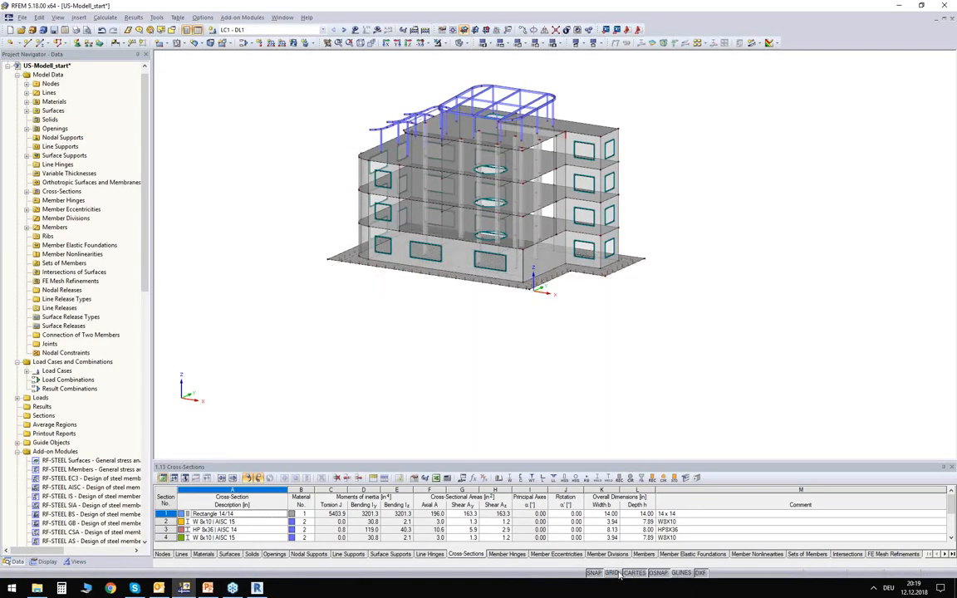
left_click(460, 44)
left_click(459, 43)
- Review the surface support of the foundation slab and close its settings without changes
scroll(435, 111, "up", 3)
scroll(435, 110, "up", 3)
scroll(321, 116, "up", 2)
middle_click_drag(319, 131, 295, 189)
scroll(295, 103, "down", 1)
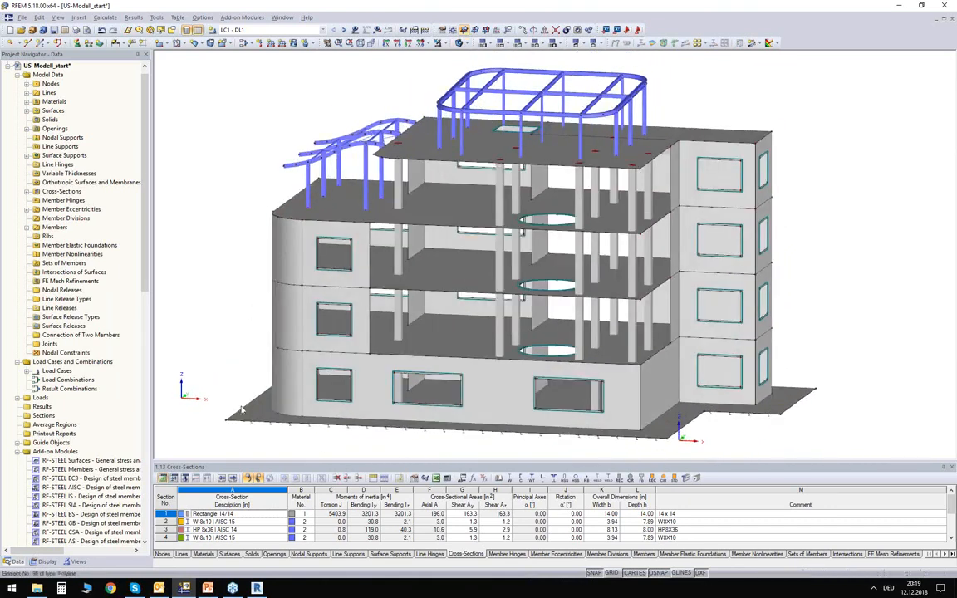
scroll(260, 422, "up", 2)
left_click(277, 418)
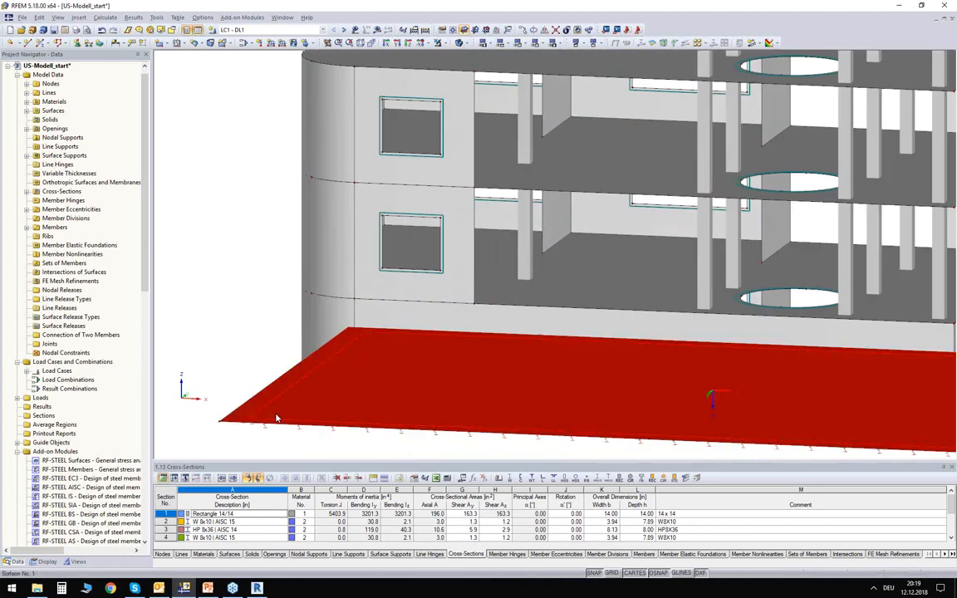
double_click(387, 359)
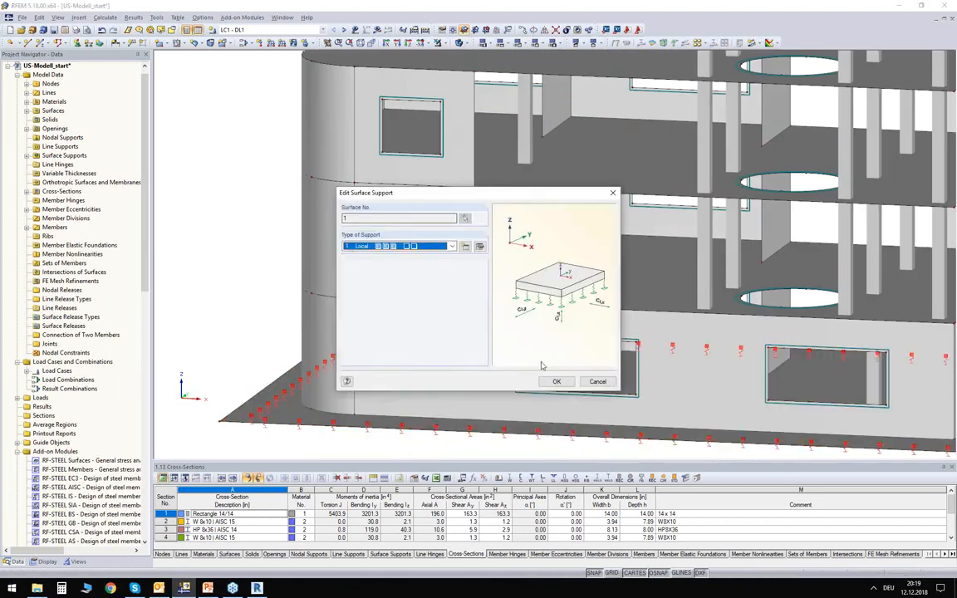
key("Escape")
scroll(247, 279, "down", 3)
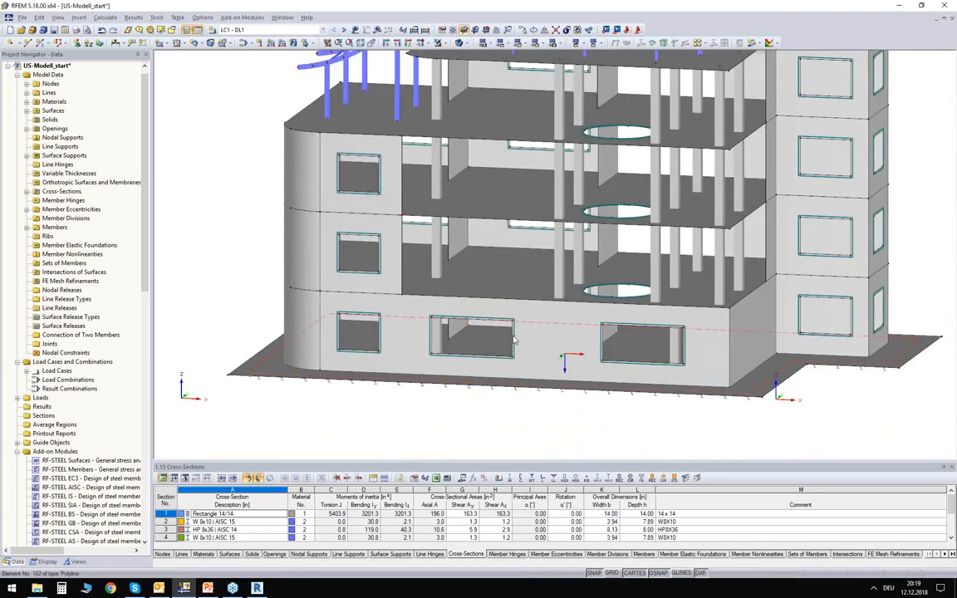
- Examine the transferred building from several sides, including the curved corner walls, slabs, openings and both steel roof frames
middle_click_drag(542, 335, 369, 405, "ctrl")
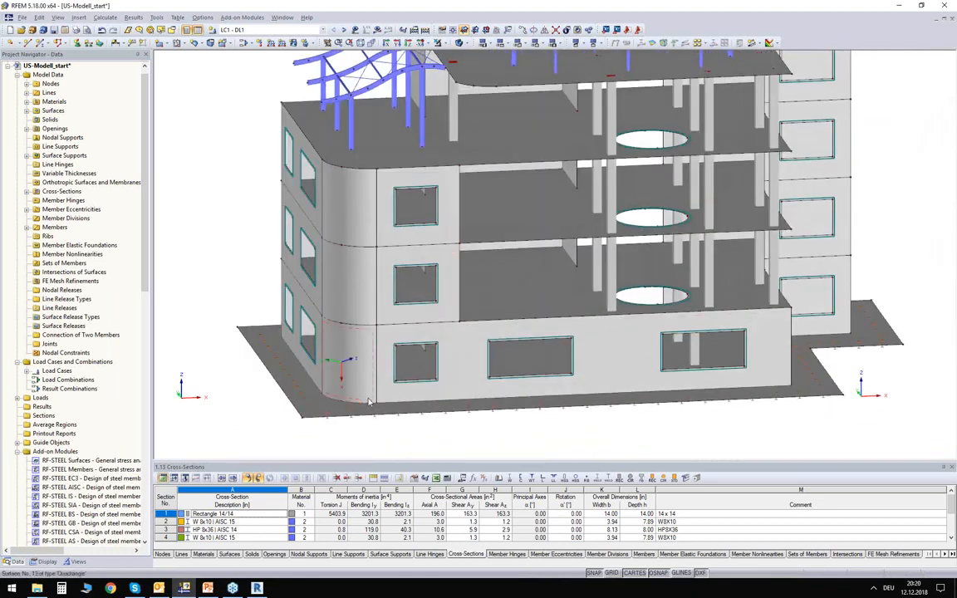
left_click(335, 363)
middle_click_drag(460, 418, 440, 409, "ctrl")
left_click(239, 221)
middle_click_drag(239, 220, 212, 213, "ctrl")
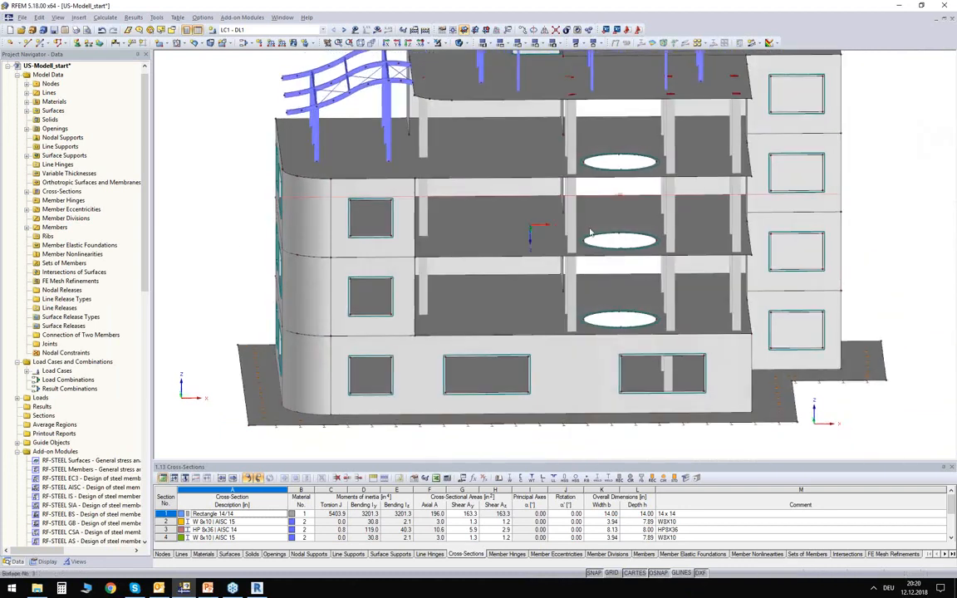
middle_click_drag(482, 145, 506, 201, "ctrl")
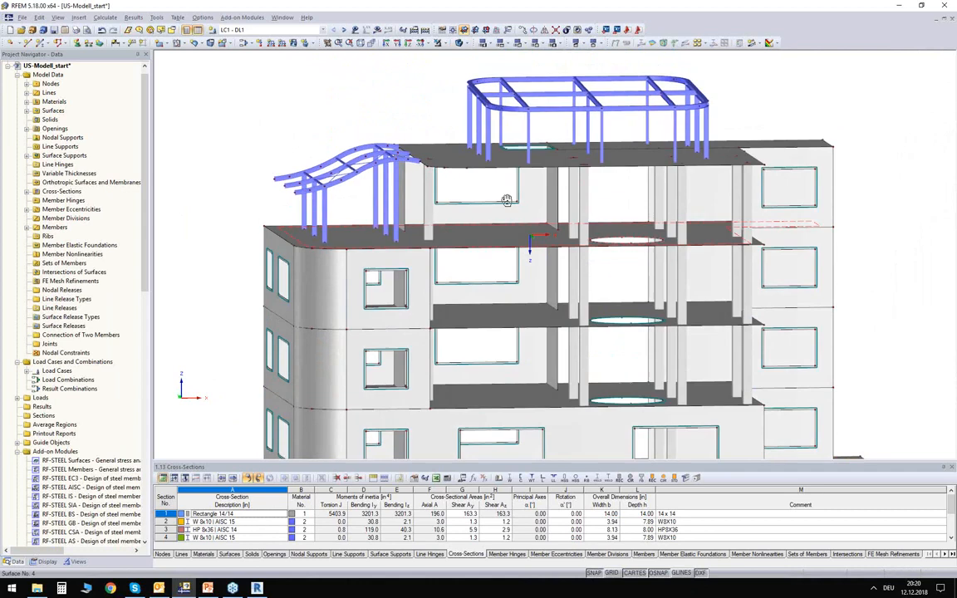
middle_click_drag(330, 178, 411, 158, "ctrl")
middle_click_drag(402, 108, 792, 104, "ctrl")
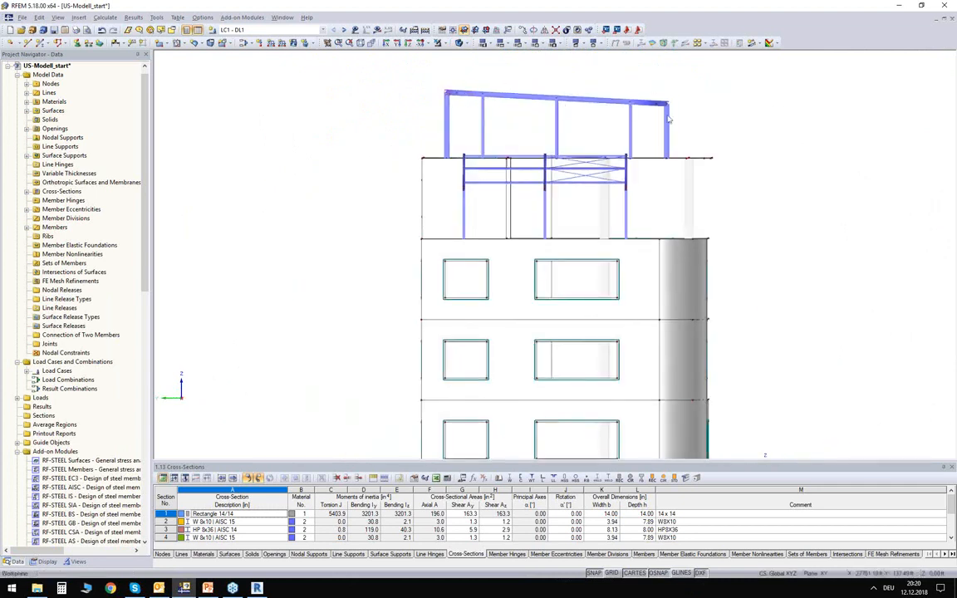
middle_click_drag(708, 130, 284, 173, "ctrl")
scroll(288, 126, "down", 3)
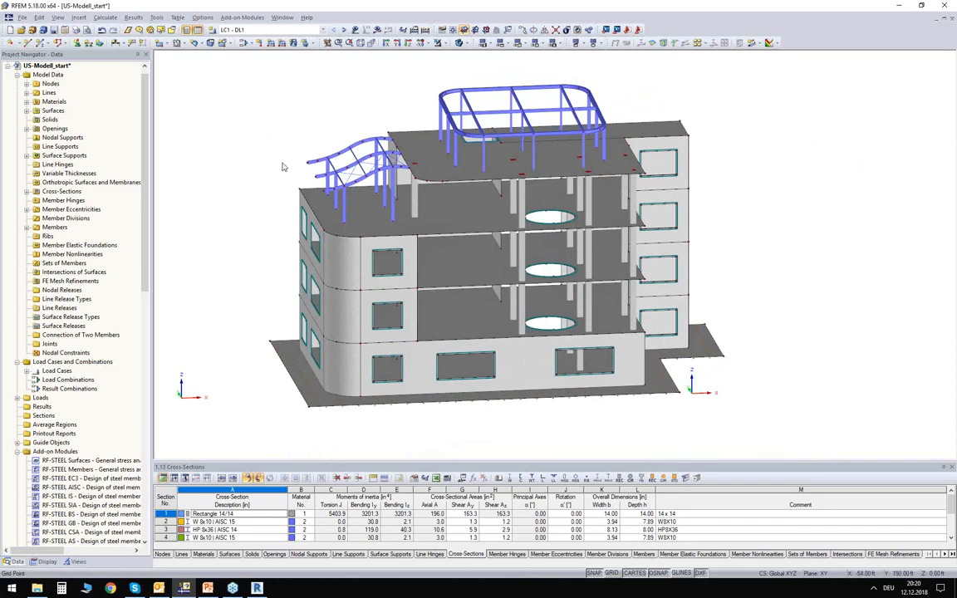
scroll(296, 195, "up", 1)
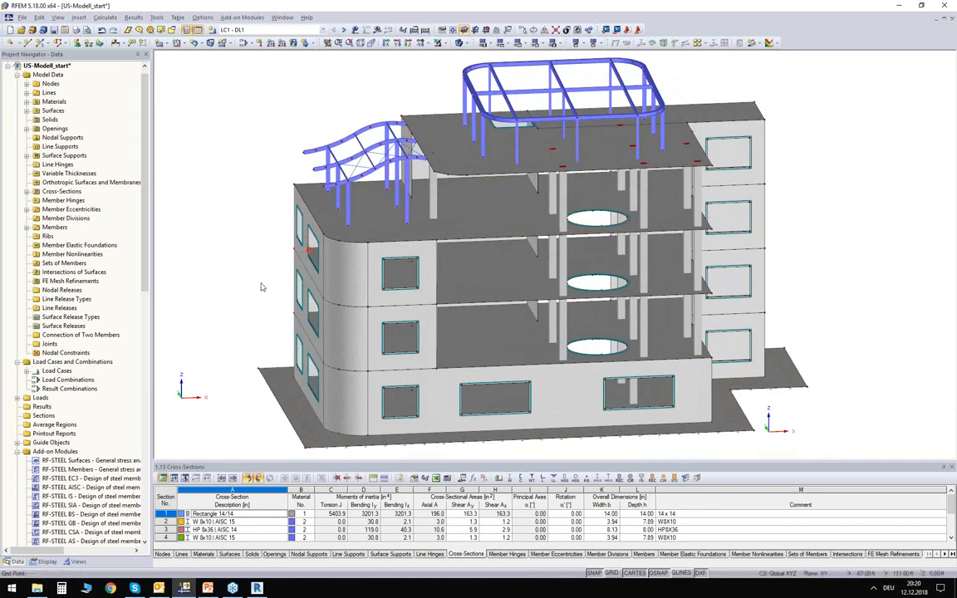
- Color the model by material and check which parts are assigned to concrete and which to steel
left_click(46, 562)
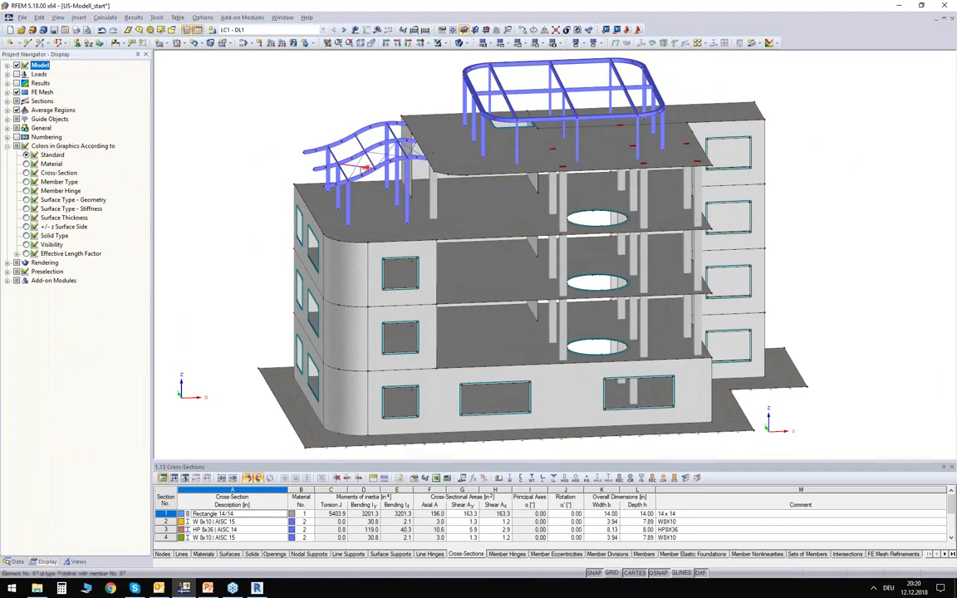
middle_click_drag(222, 170, 216, 149, "ctrl")
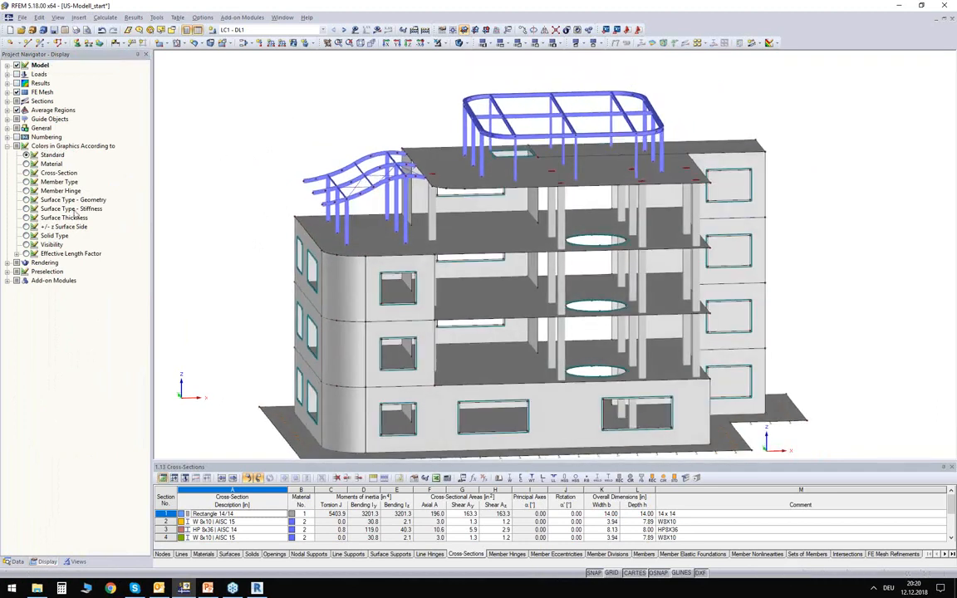
left_click(26, 165)
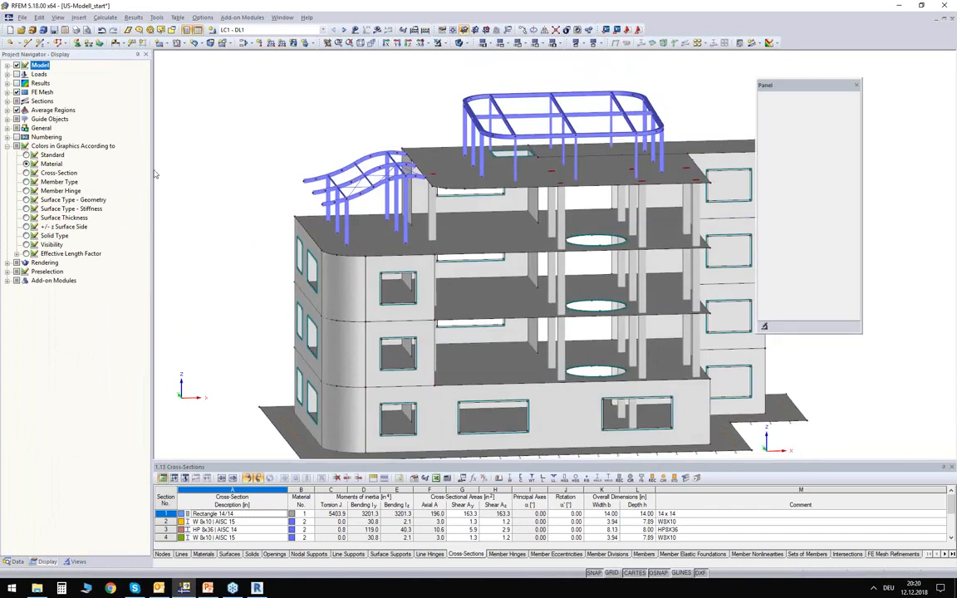
middle_click_drag(481, 186, 425, 156)
middle_click_drag(512, 141, 509, 146)
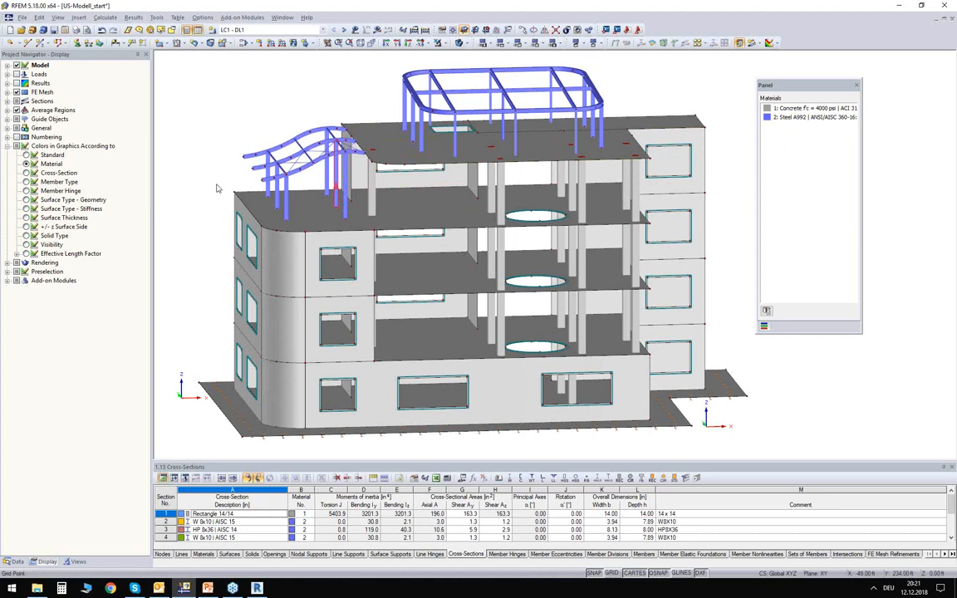
middle_click_drag(206, 197, 225, 233, "ctrl")
middle_click_drag(192, 150, 197, 167)
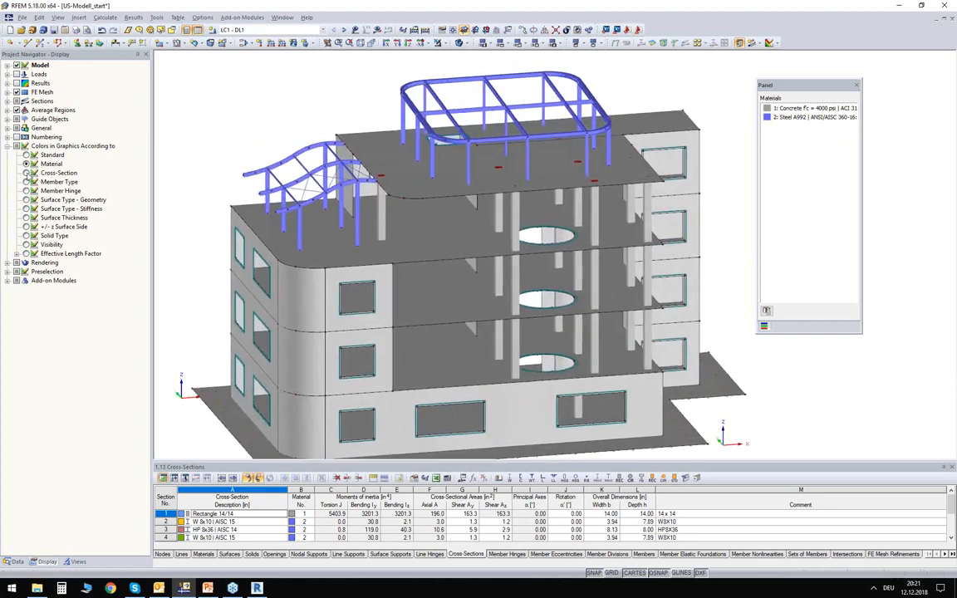
- Color the model by cross-section and compare the columns and roof frame members with the section legend
left_click(25, 173)
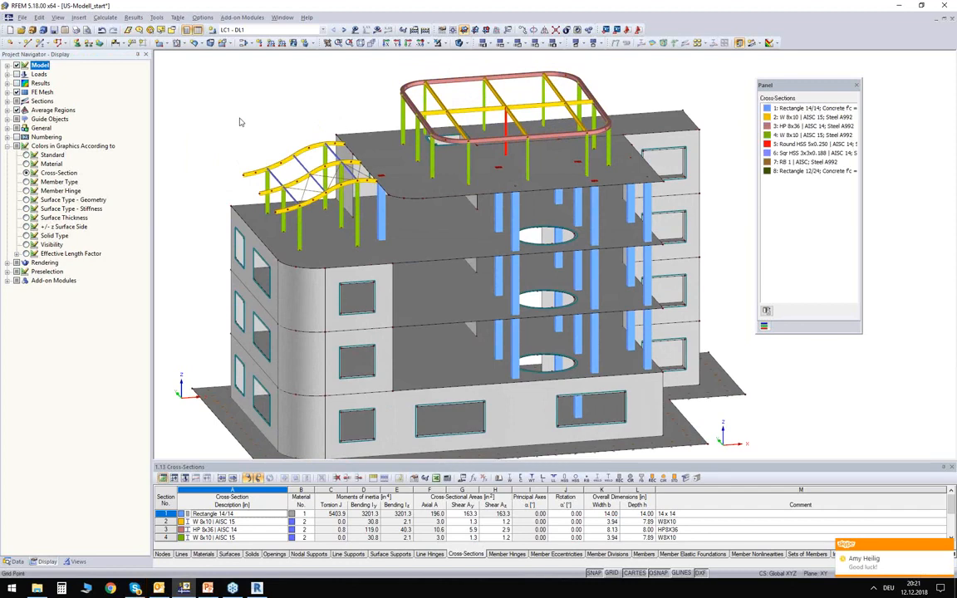
middle_click_drag(244, 129, 264, 172)
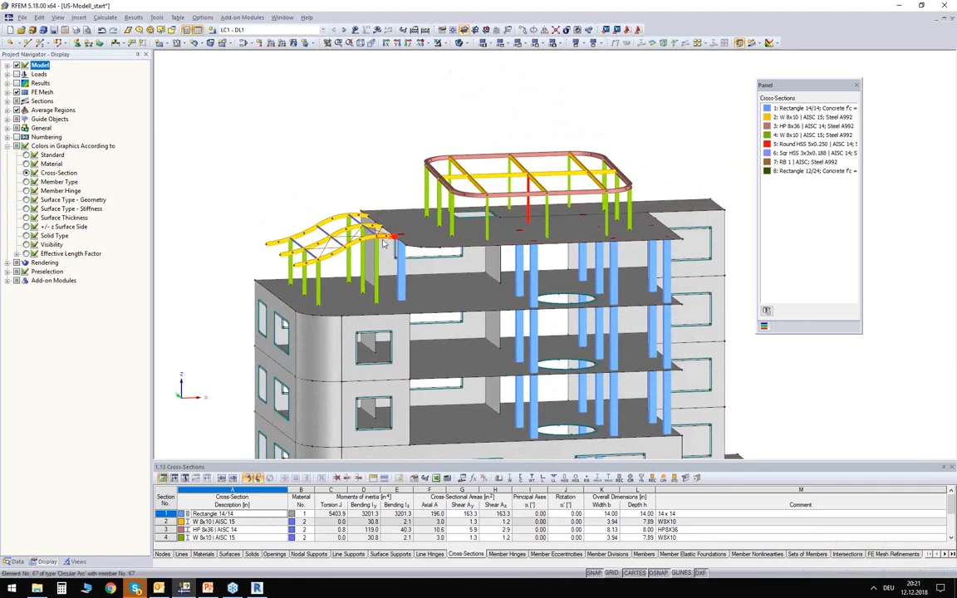
scroll(344, 274, "up", 3)
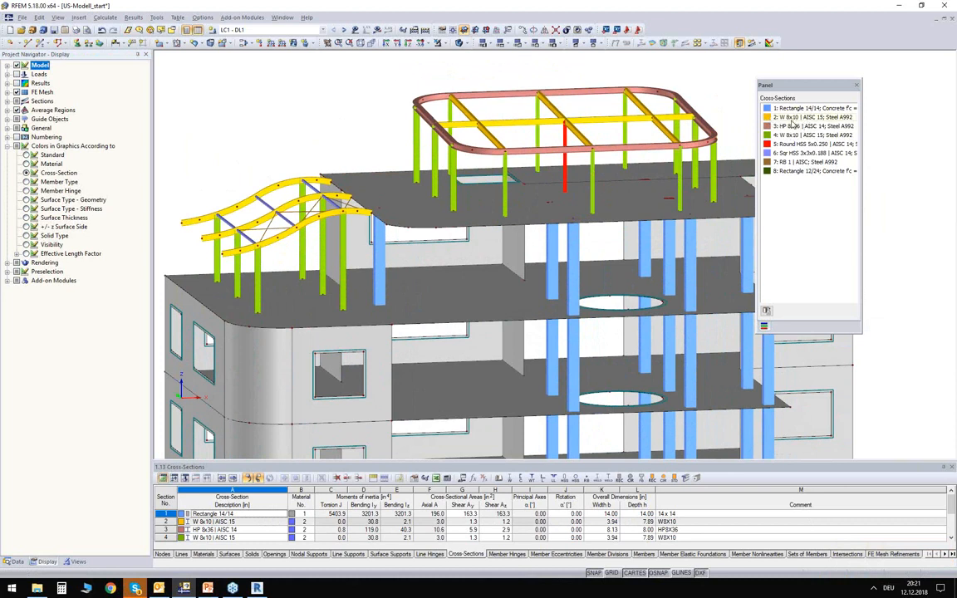
left_click_drag(786, 86, 838, 87)
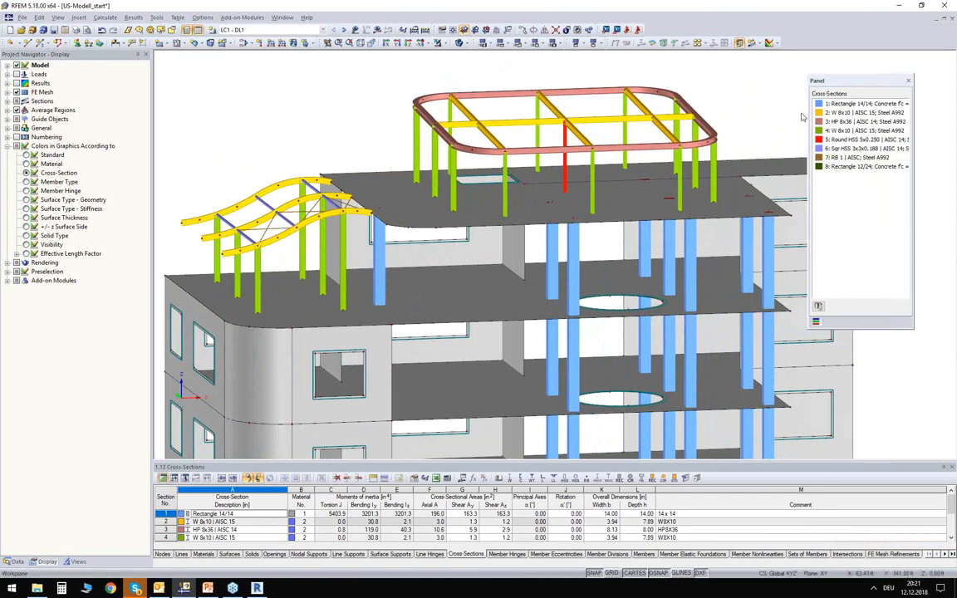
middle_click_drag(325, 148, 333, 128)
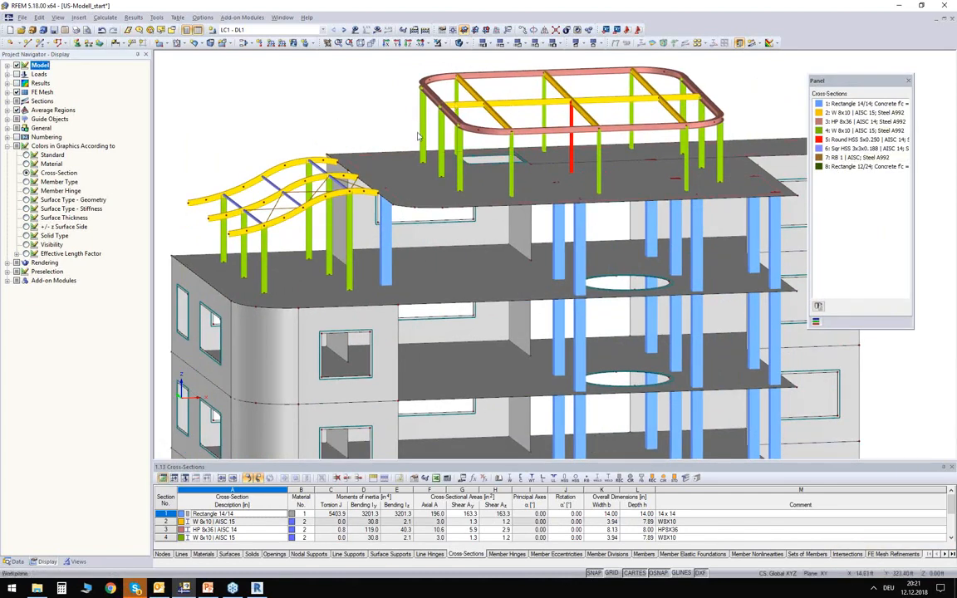
scroll(417, 138, "down", 3)
middle_click_drag(316, 130, 311, 79)
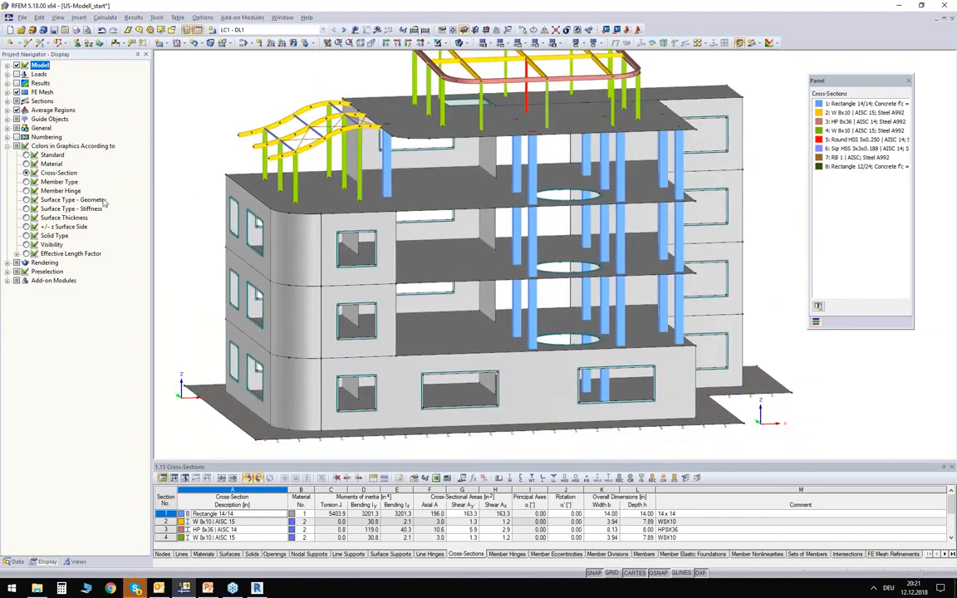
- Color the model by member type and inspect the truss and tension members of the wave-shaped roof frame up close
left_click(27, 181)
middle_click_drag(235, 90, 291, 132)
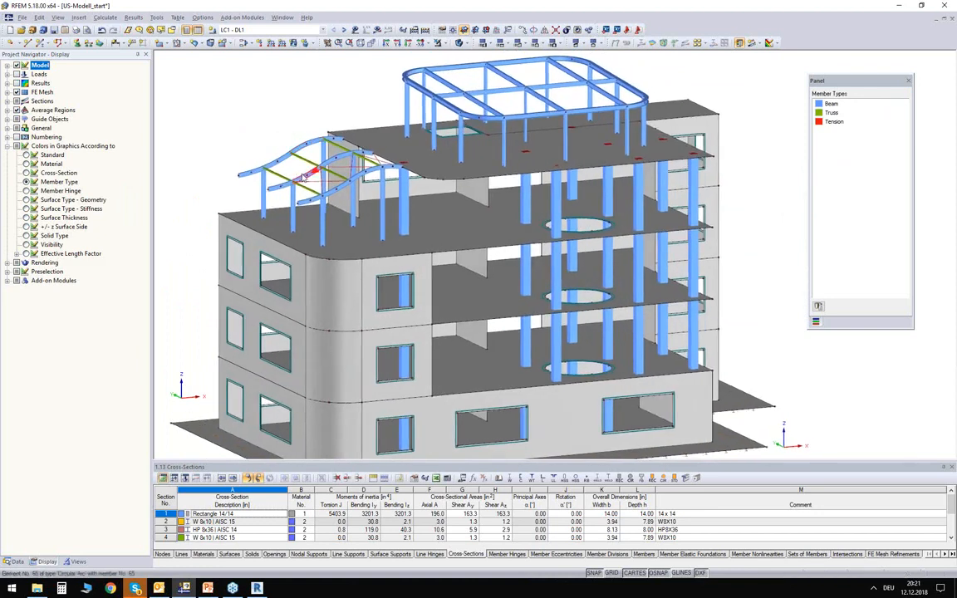
scroll(304, 180, "up", 1)
scroll(305, 179, "up", 8)
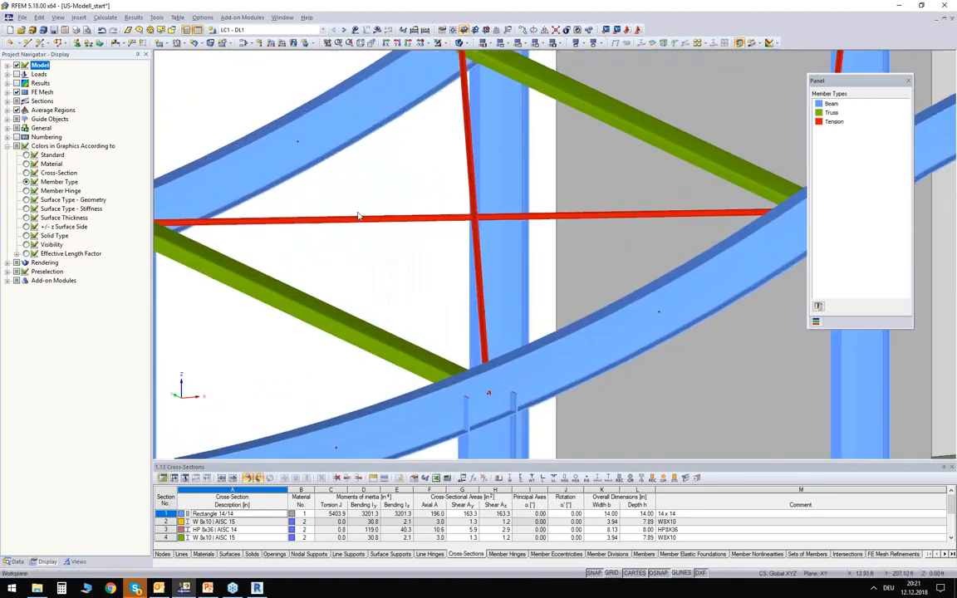
scroll(399, 199, "down", 3)
left_click_drag(846, 84, 877, 124)
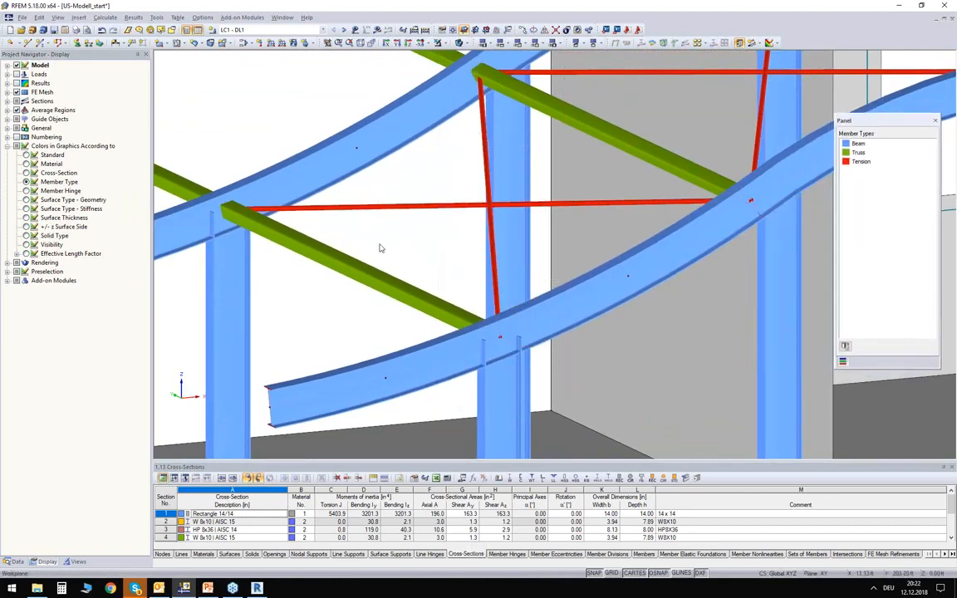
left_click(338, 264)
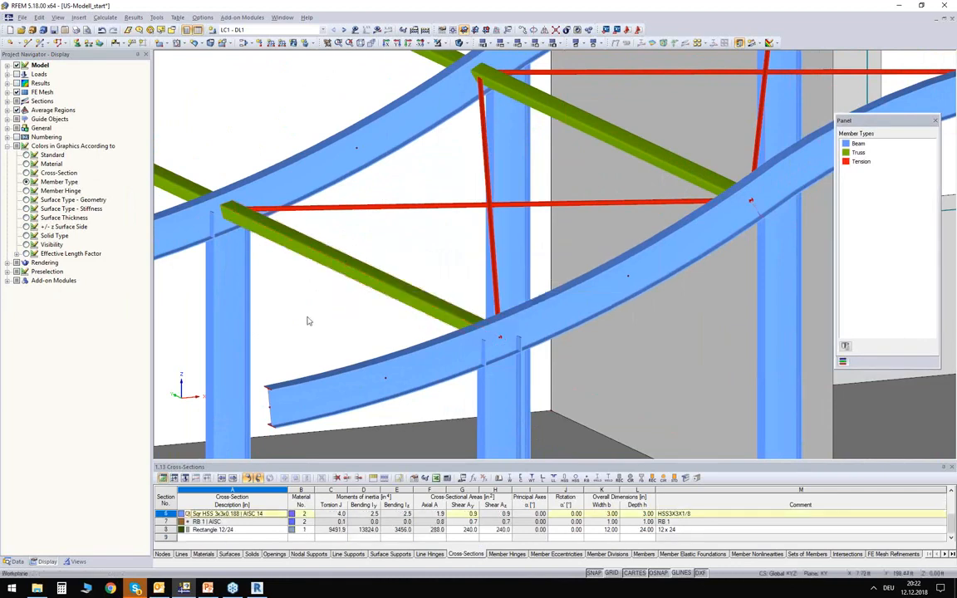
- Look up the cross-sections of a tension member and a truss member of the wave-shaped roof frame in the cross-section table
left_click(370, 208)
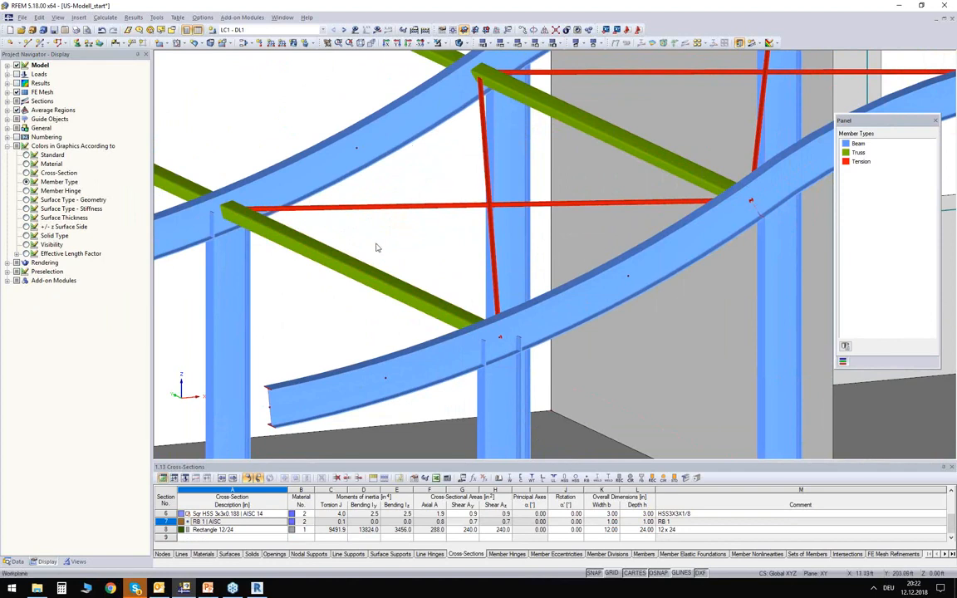
left_click(315, 249)
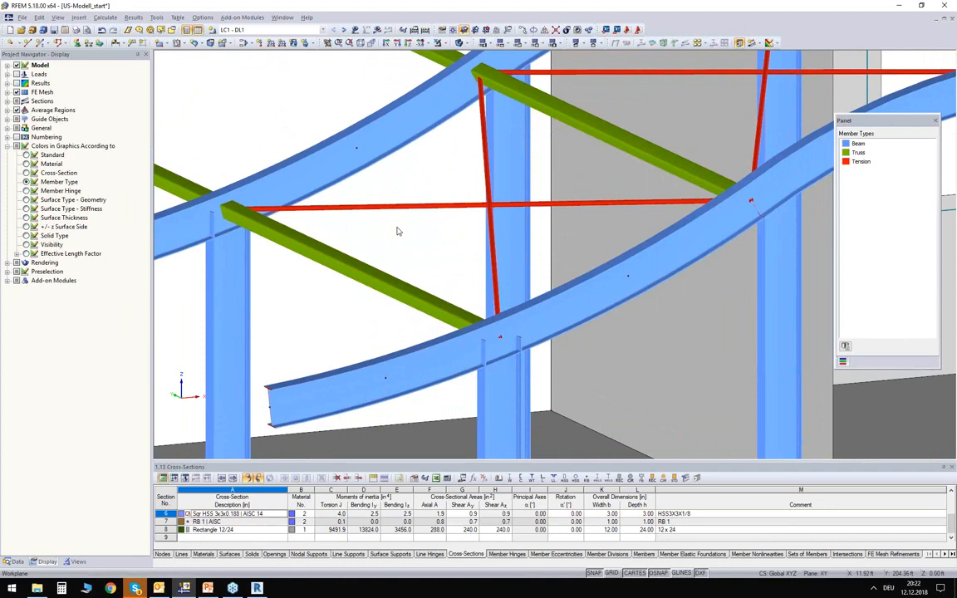
middle_click_drag(419, 241, 405, 256)
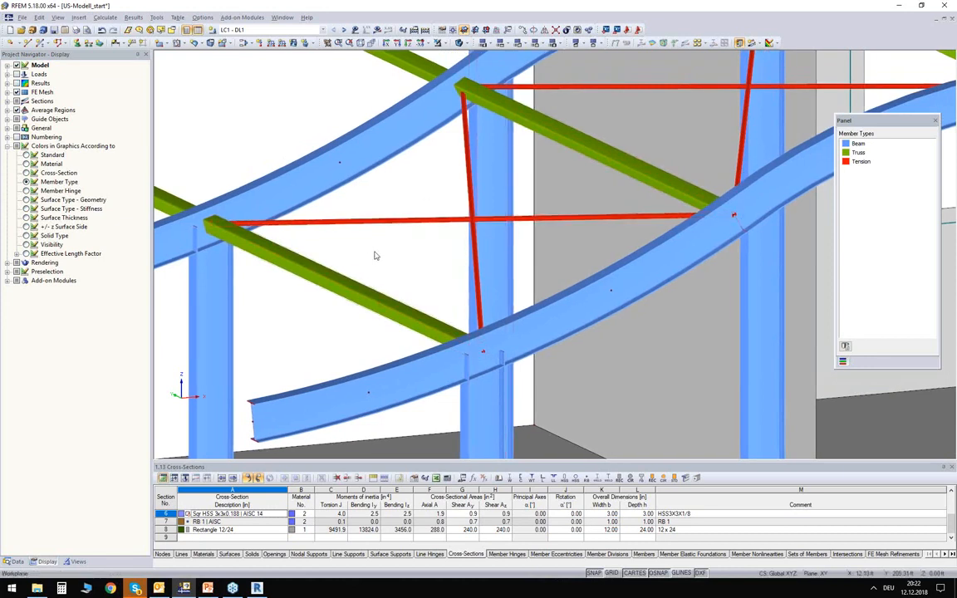
scroll(394, 272, "down", 5)
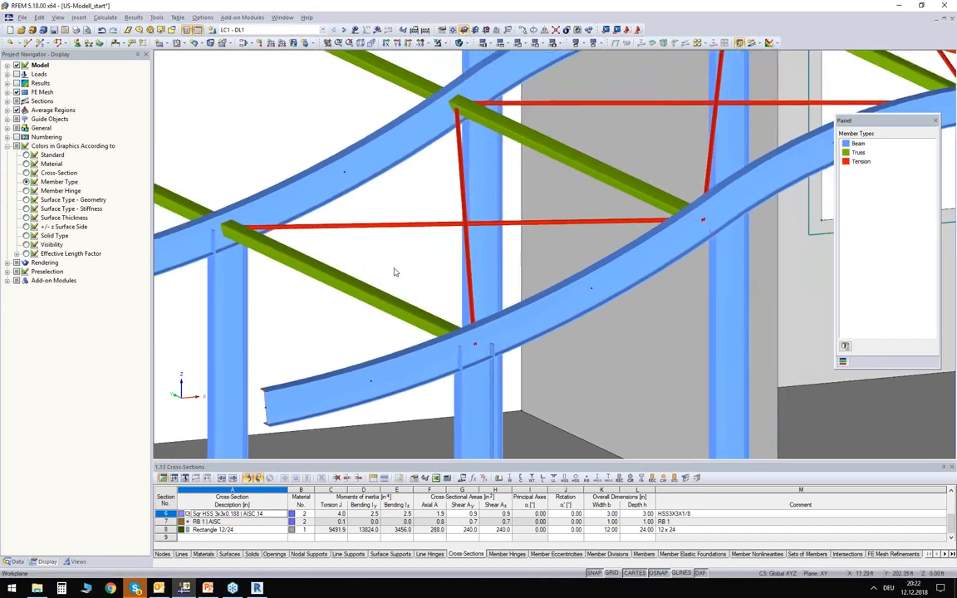
scroll(395, 271, "down", 5)
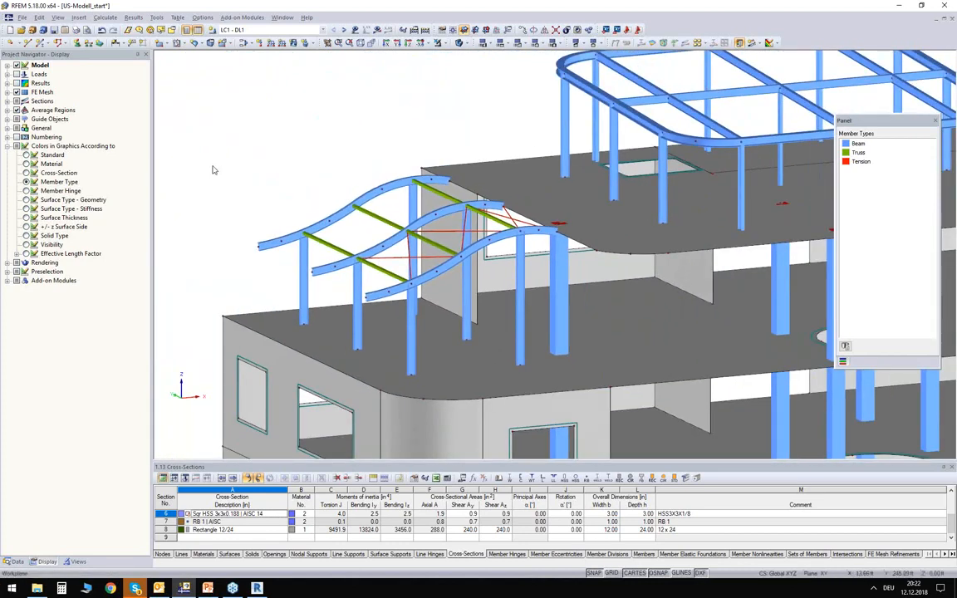
scroll(211, 169, "down", 3)
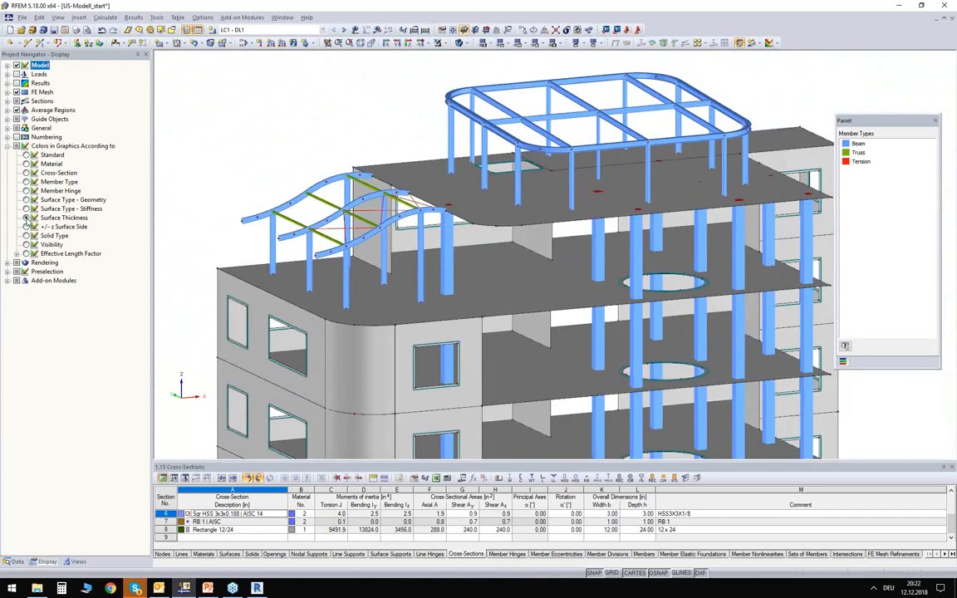
- Color the model by surface thickness and compare the walls and slabs with the thickness legend
left_click(26, 217)
middle_click_drag(370, 334, 181, 140, "ctrl")
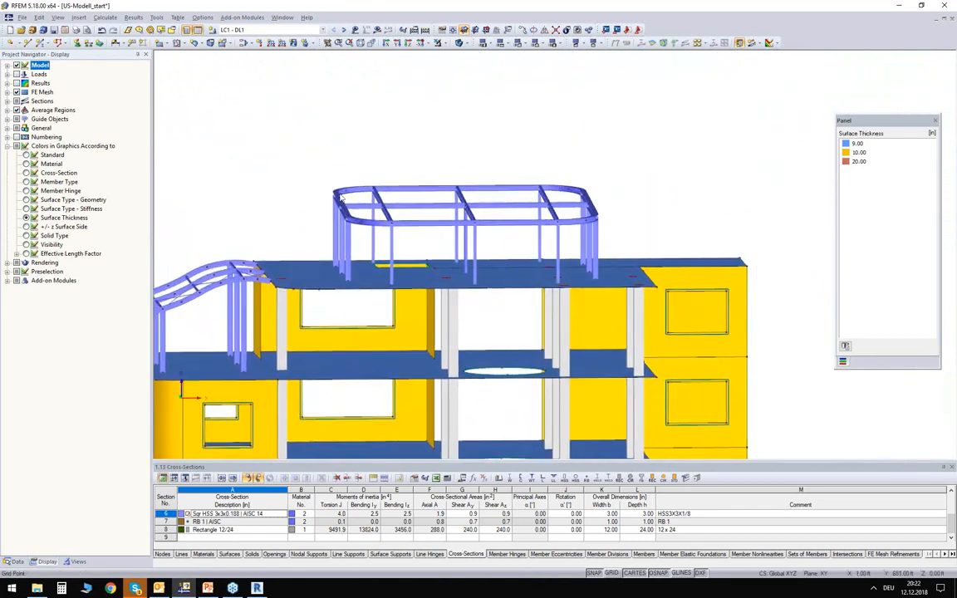
scroll(307, 207, "up", 3)
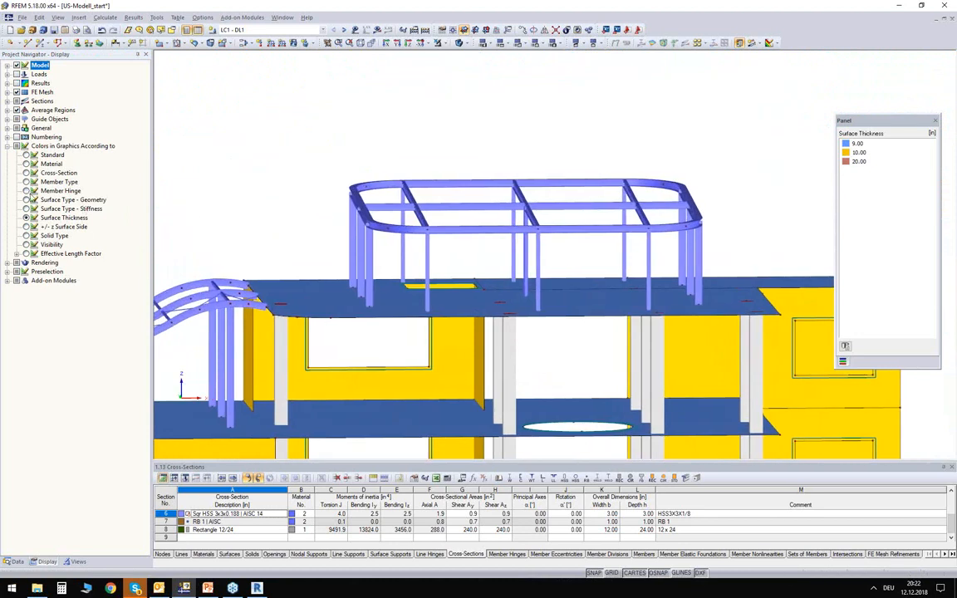
- Color the model by member hinge and check the rounded rectangular roof frame for transferred hinges
middle_click_drag(276, 225, 321, 203)
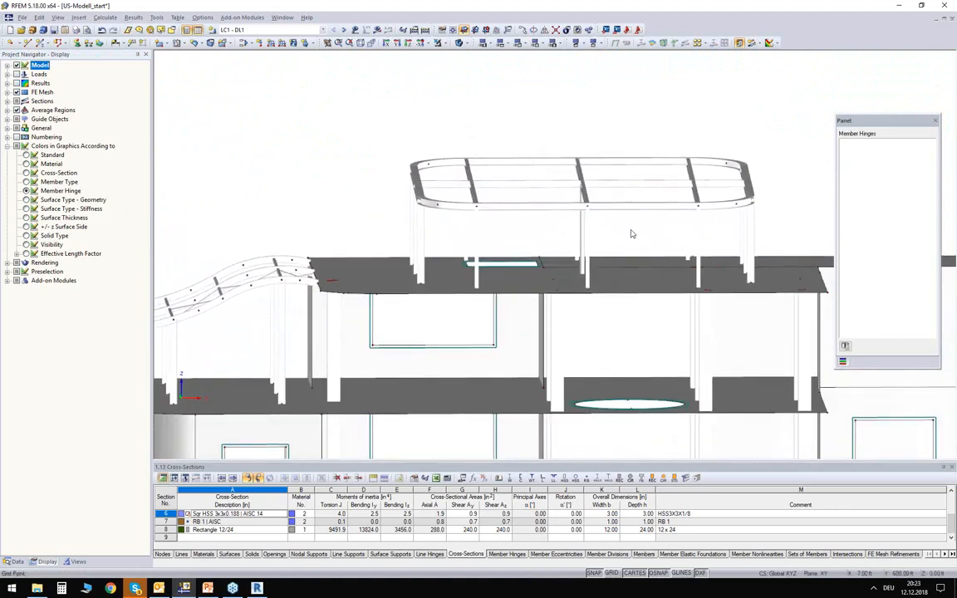
middle_click_drag(639, 231, 526, 229, "ctrl")
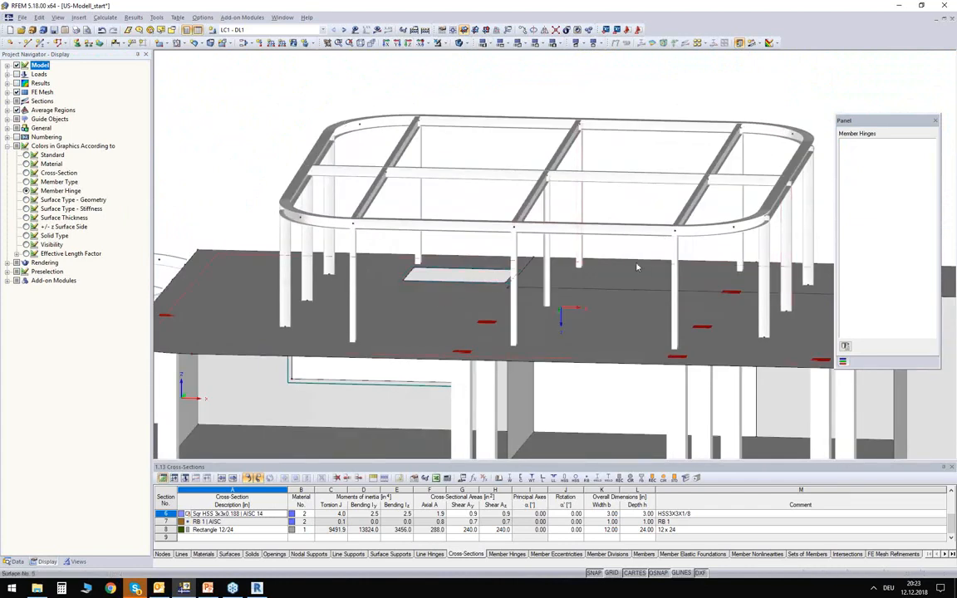
mouse_move(627, 253)
middle_mouse_down("ctrl")
mouse_move(626, 265)
mouse_move(611, 261)
middle_mouse_up("ctrl")
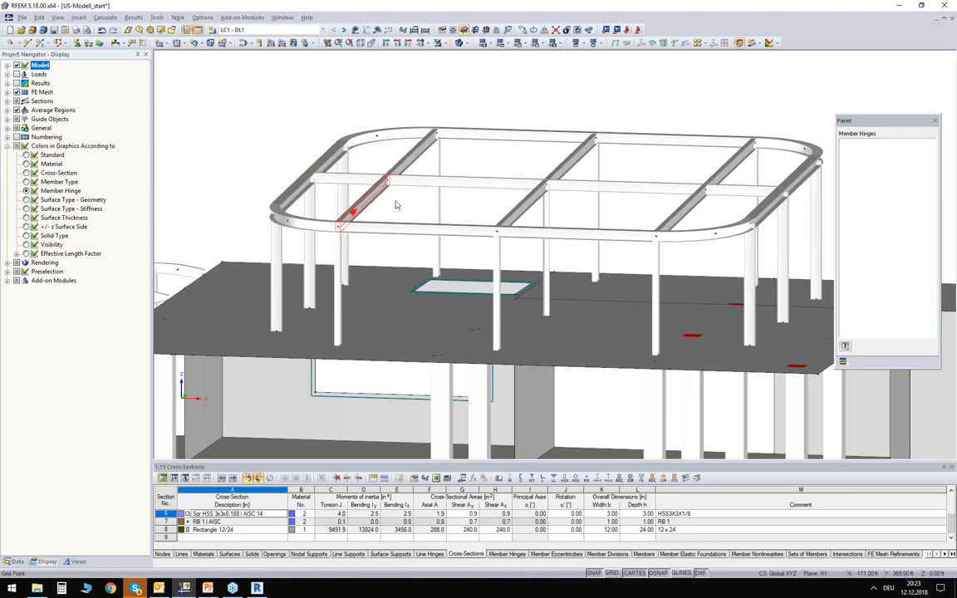
left_click(400, 203)
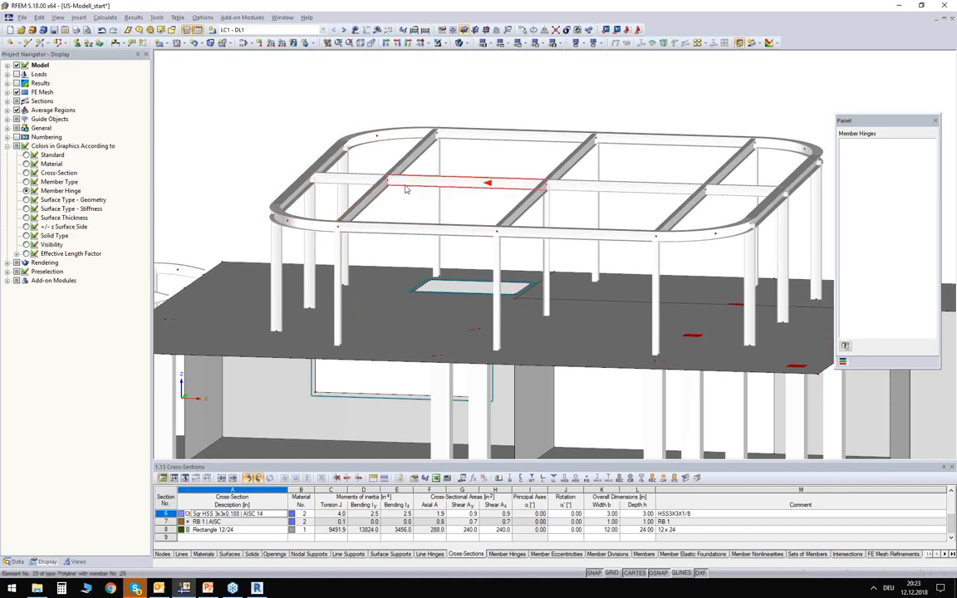
- Create a new member hinge in local member axes with the rotations φy and φz released
left_click(12, 563)
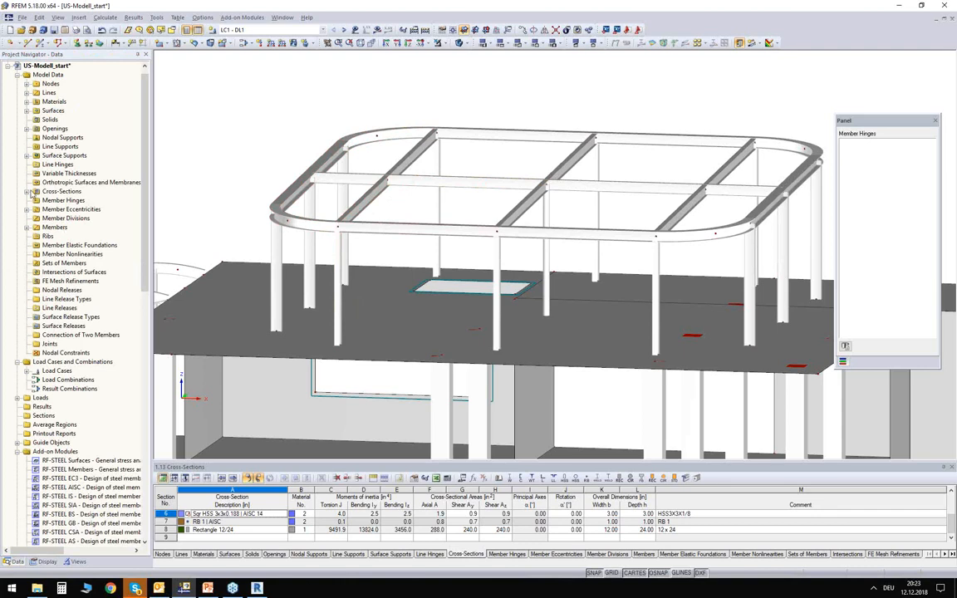
right_click(44, 202)
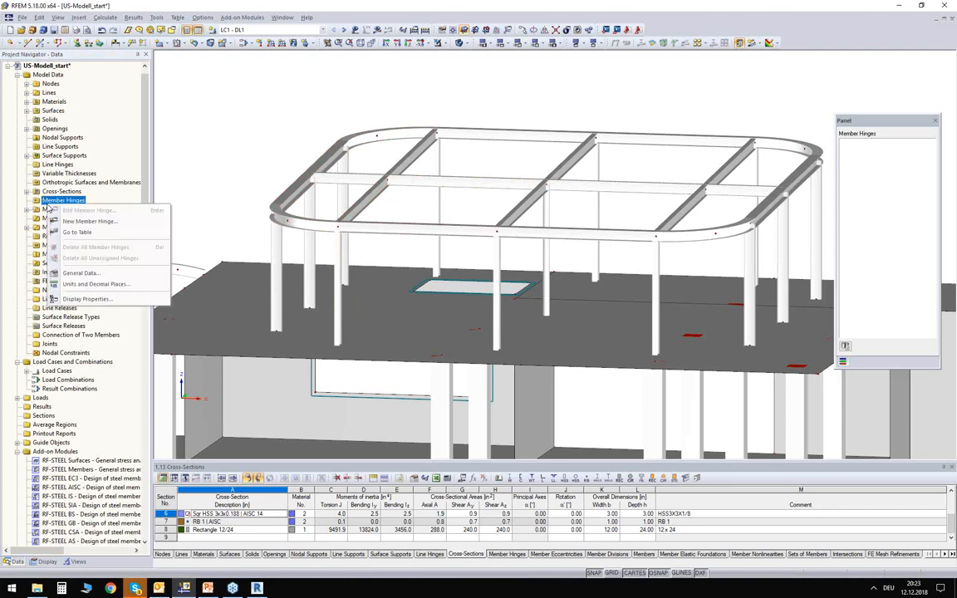
left_click(65, 223)
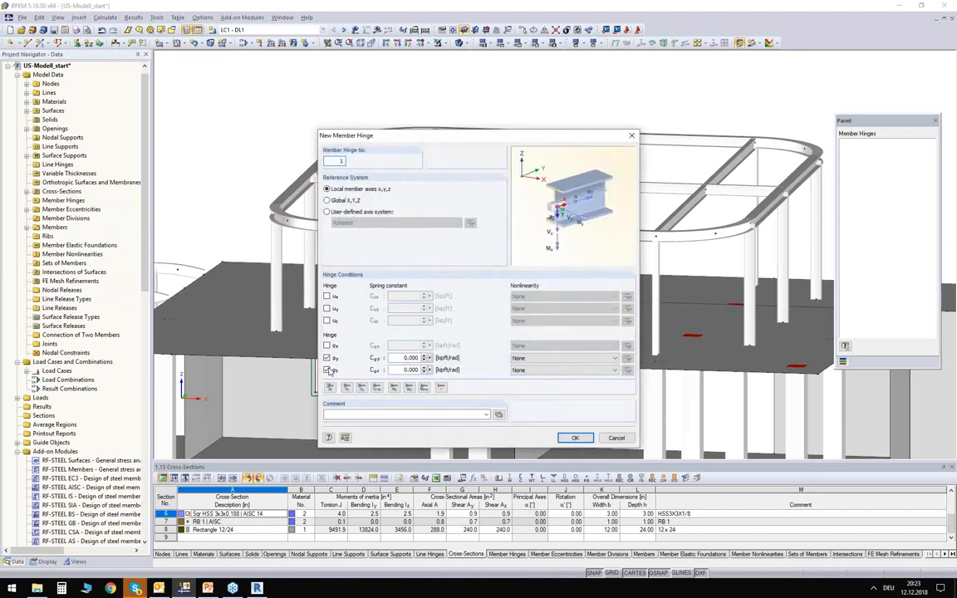
left_click(572, 439)
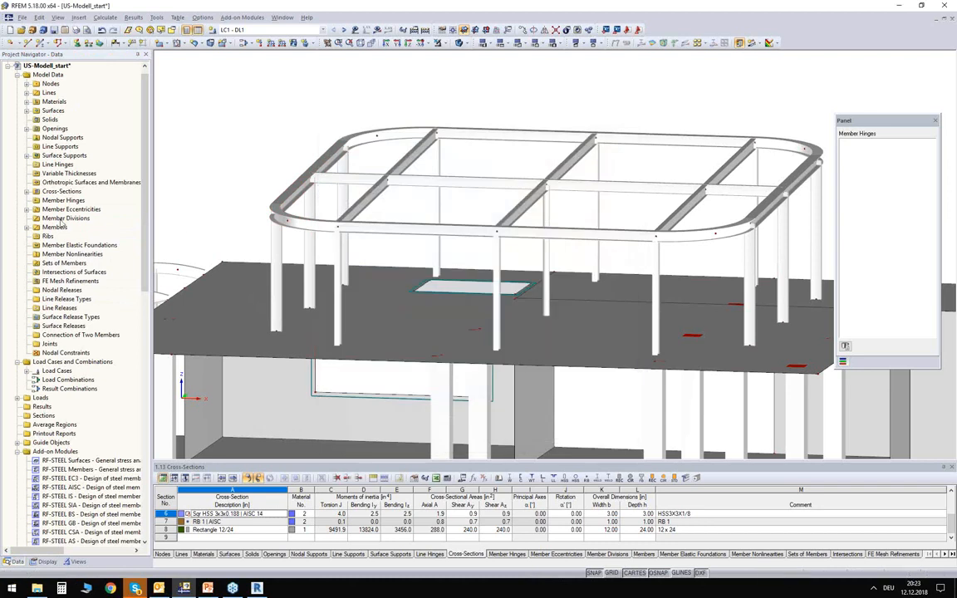
- Start assigning the new hinge graphically, selecting both outer ends of the roof frame's central longitudinal beam and both halves of its three crossbeams
left_click(27, 201)
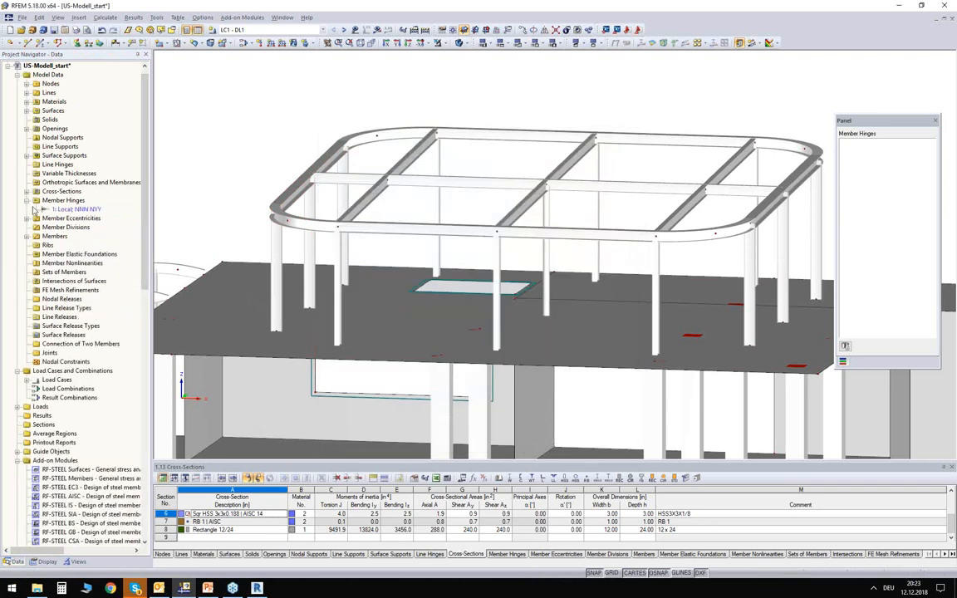
right_click(70, 210)
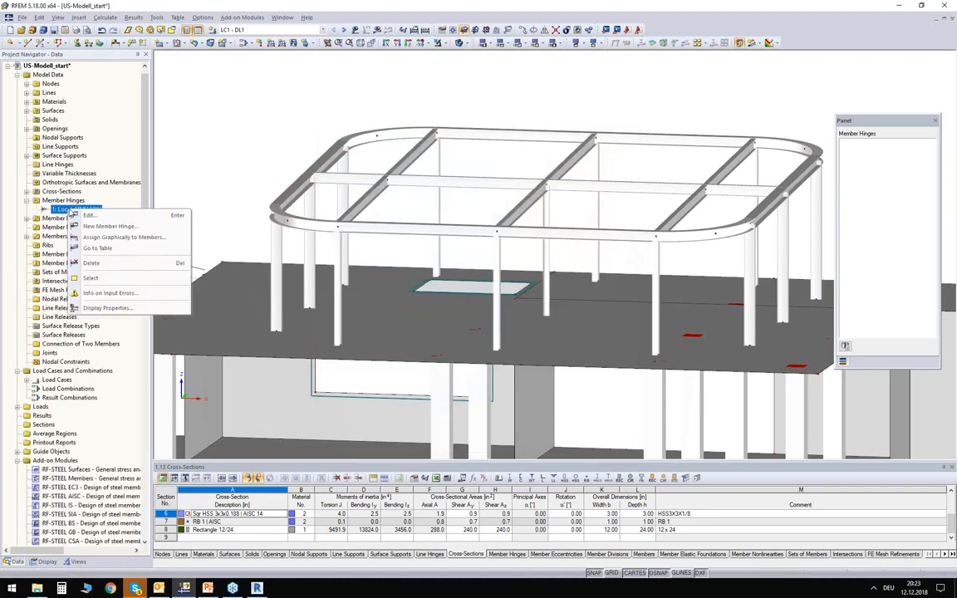
left_click(130, 239)
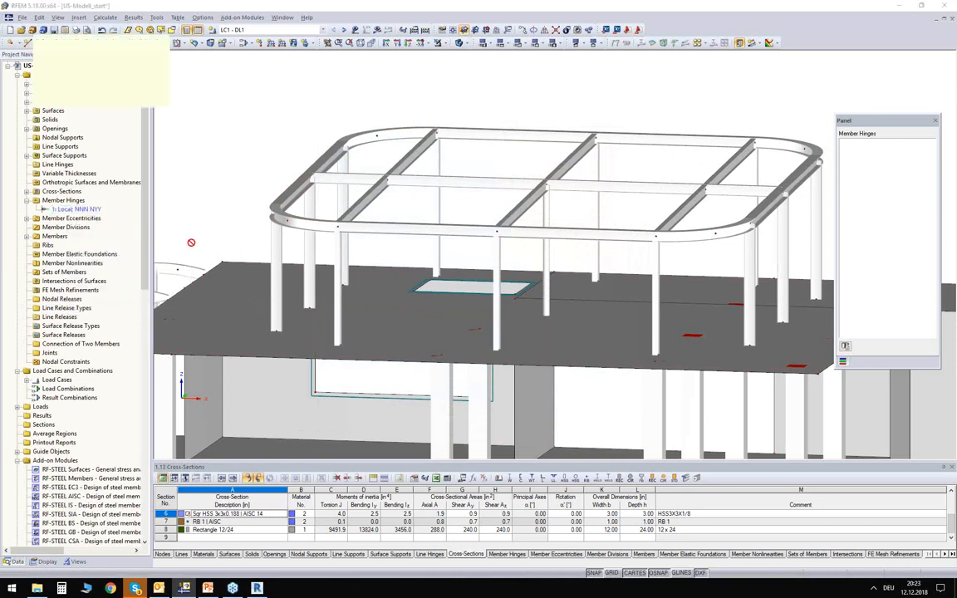
middle_click_drag(432, 216, 387, 179)
left_click(295, 140)
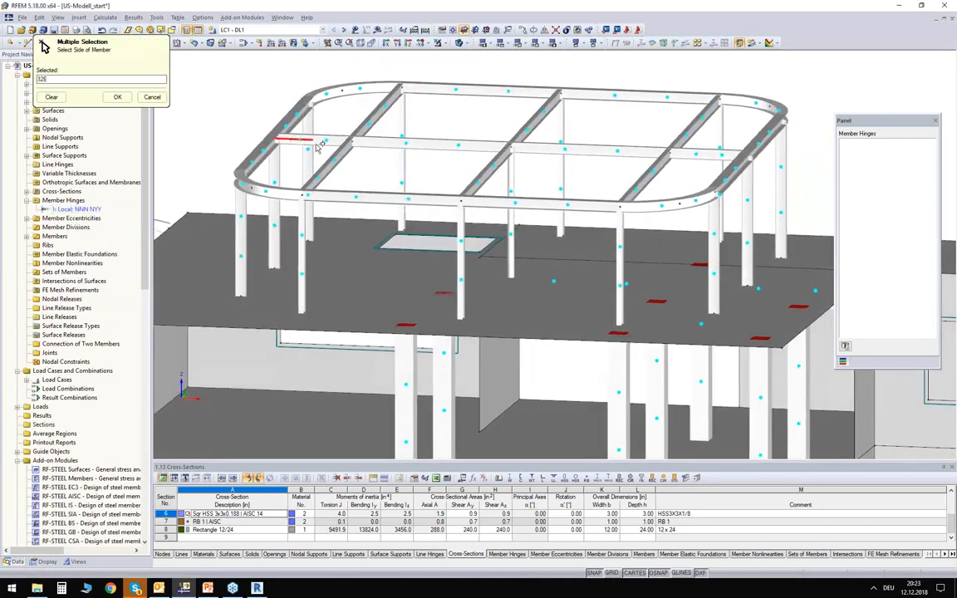
left_click(723, 155)
left_click(694, 125)
left_click(536, 118)
left_click(367, 124)
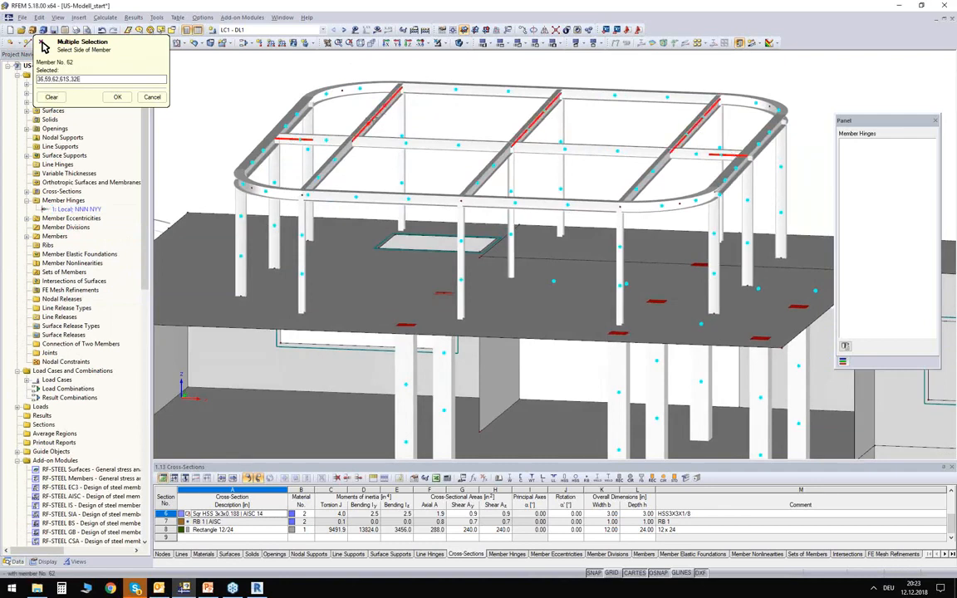
left_click(488, 168)
left_click(486, 172)
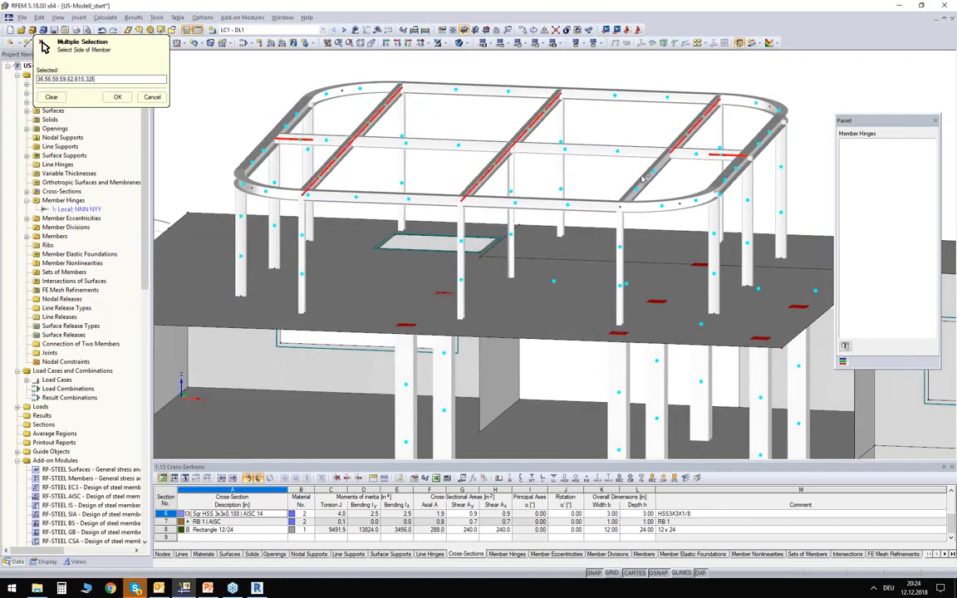
left_click(651, 181)
- Add the lower ends of all columns of the rounded roof frame to the selection and apply the member hinge
middle_click_drag(597, 224, 650, 179, "ctrl")
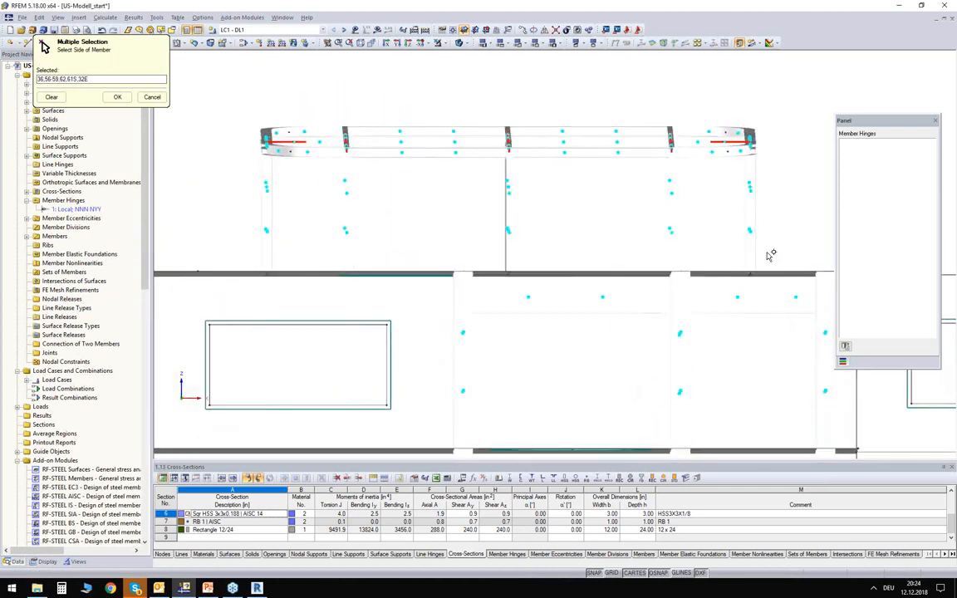
left_click_drag(700, 226, 251, 246)
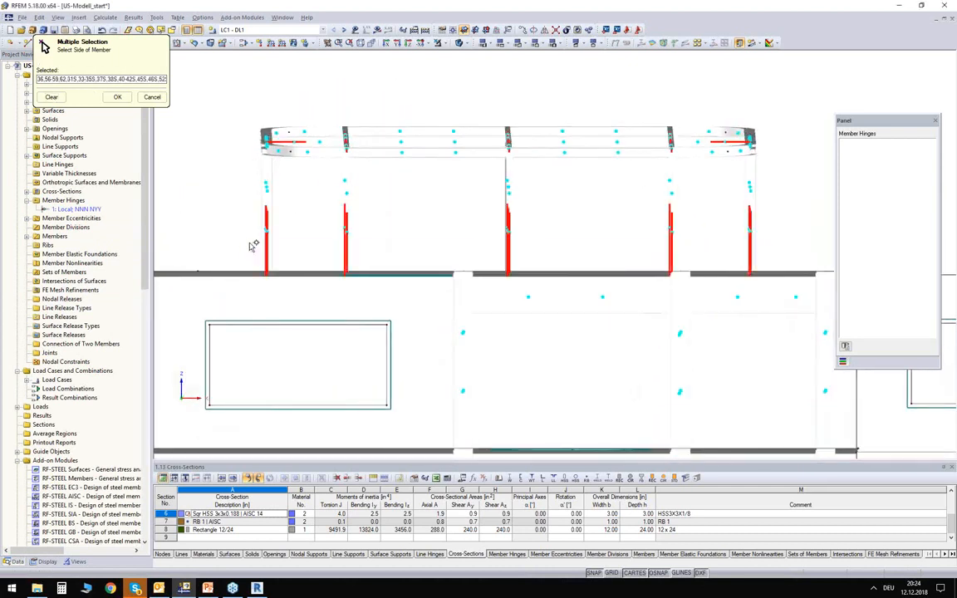
middle_click_drag(521, 172, 364, 212, "ctrl")
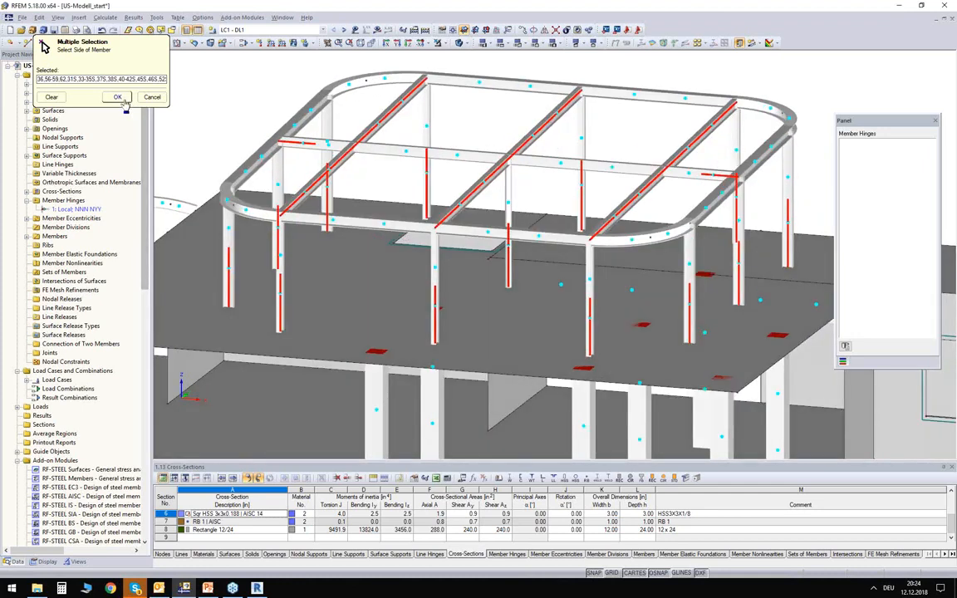
middle_click_drag(358, 154, 531, 175, "ctrl")
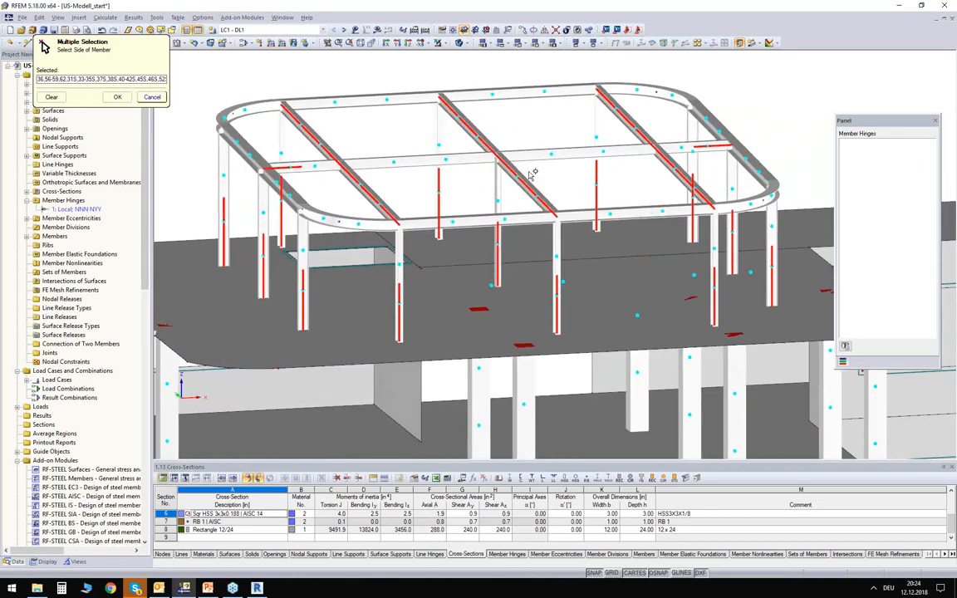
left_click(119, 97)
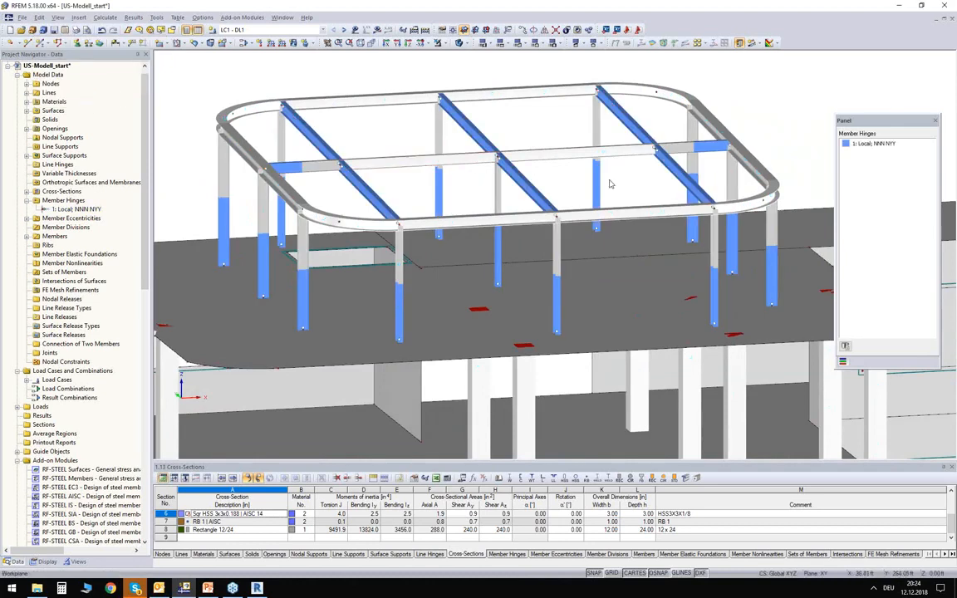
- Inspect the hinges assigned to the crossbeams, central beam and column bases against the member hinge legend
middle_click_drag(570, 186, 458, 191, "ctrl")
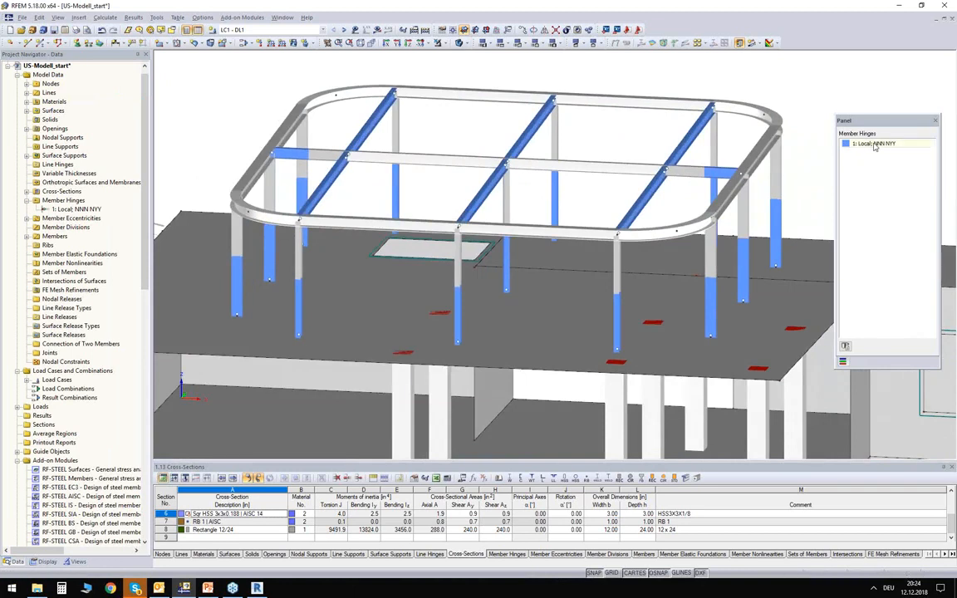
middle_click_drag(636, 200, 654, 241, "ctrl")
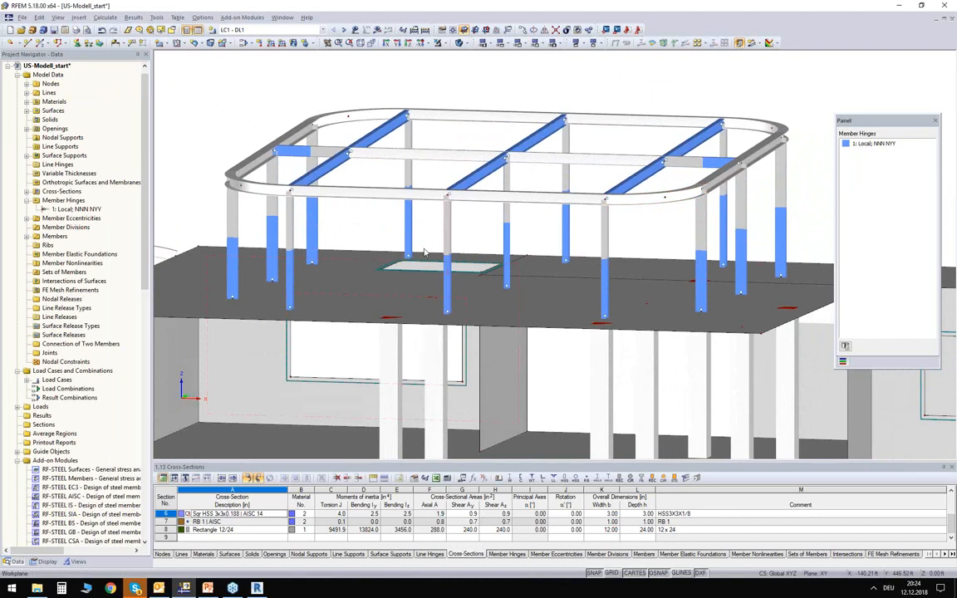
middle_click_drag(363, 211, 363, 231, "ctrl")
scroll(383, 214, "down", 3)
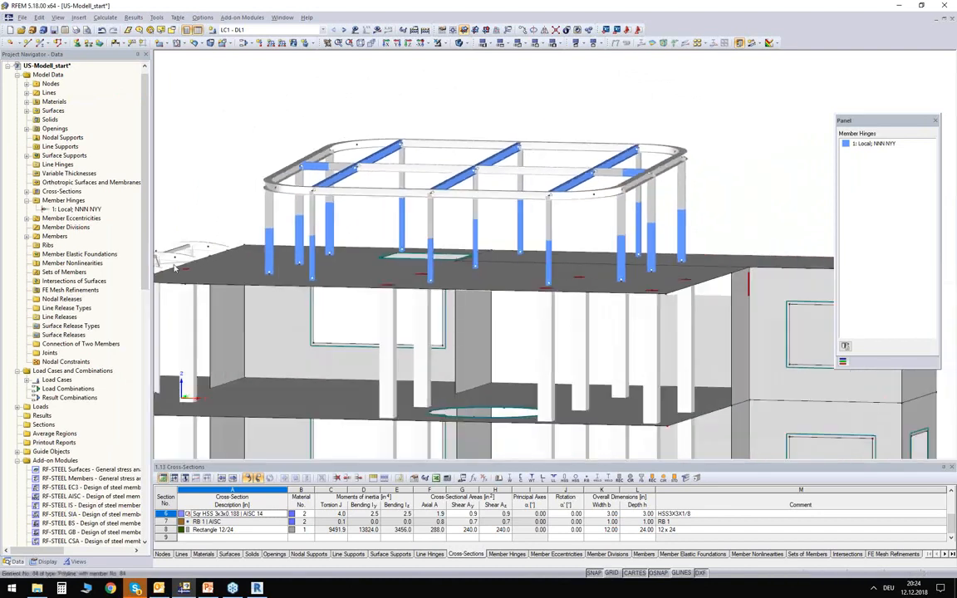
- Set the graphics coloring back to Standard and bring the whole building into view
left_click(44, 562)
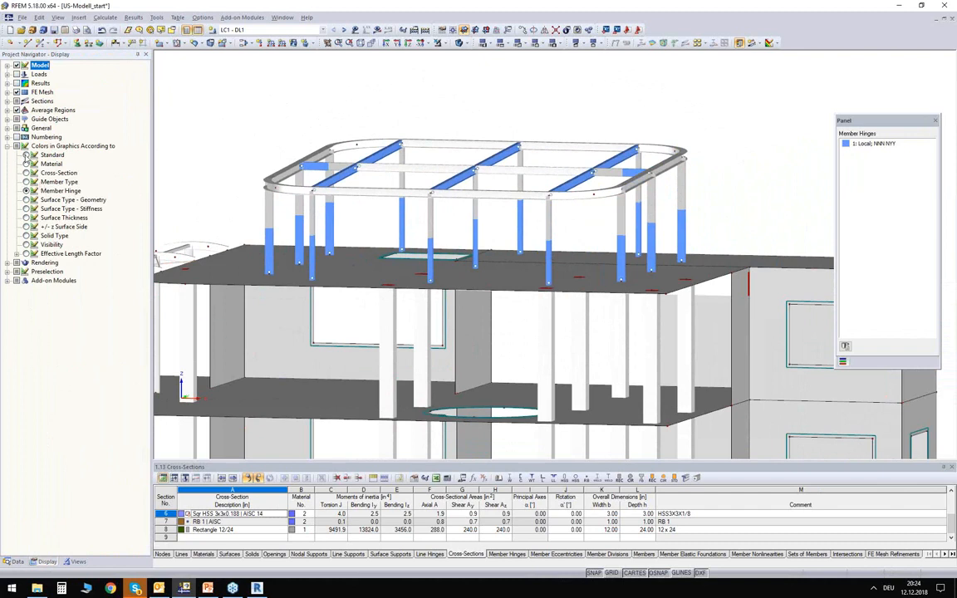
left_click(25, 155)
middle_click_drag(199, 168, 273, 214, "ctrl")
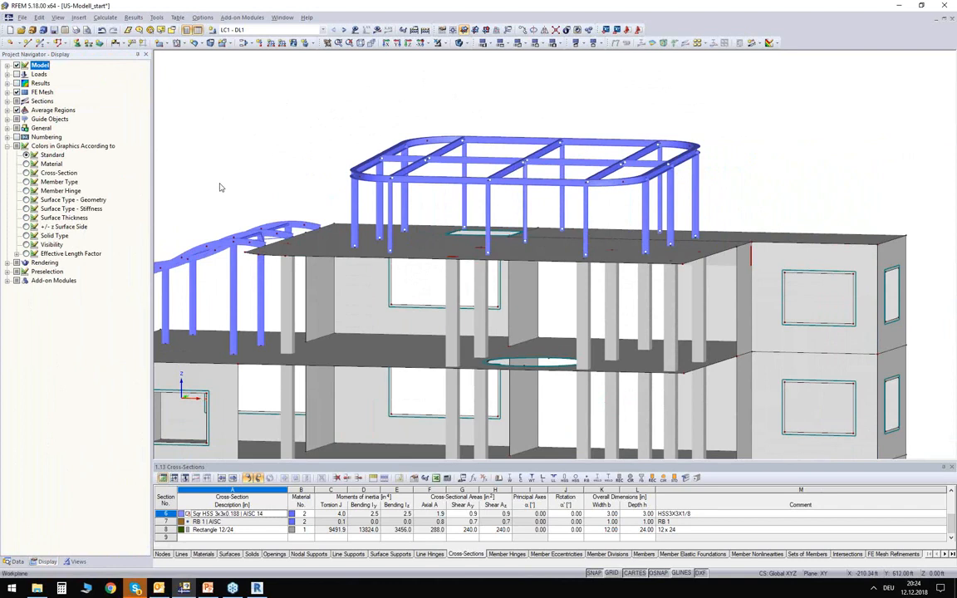
middle_click_drag(257, 169, 252, 98, "ctrl")
left_click_drag(184, 63, 226, 104)
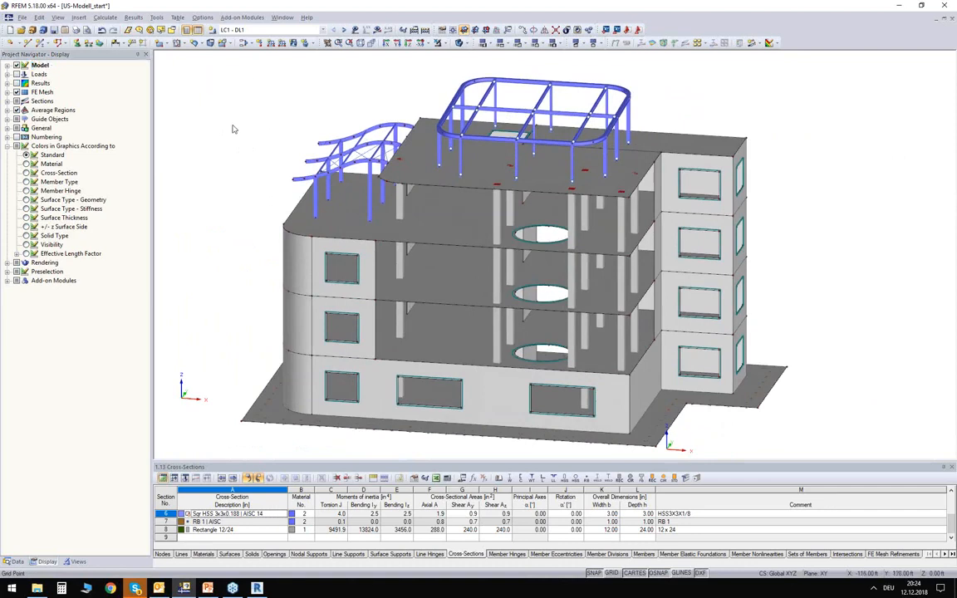
- Display the loads of load case LC1 - DL1, then those of LC2 - LL1, on the building
middle_click_drag(237, 153, 371, 156, "ctrl")
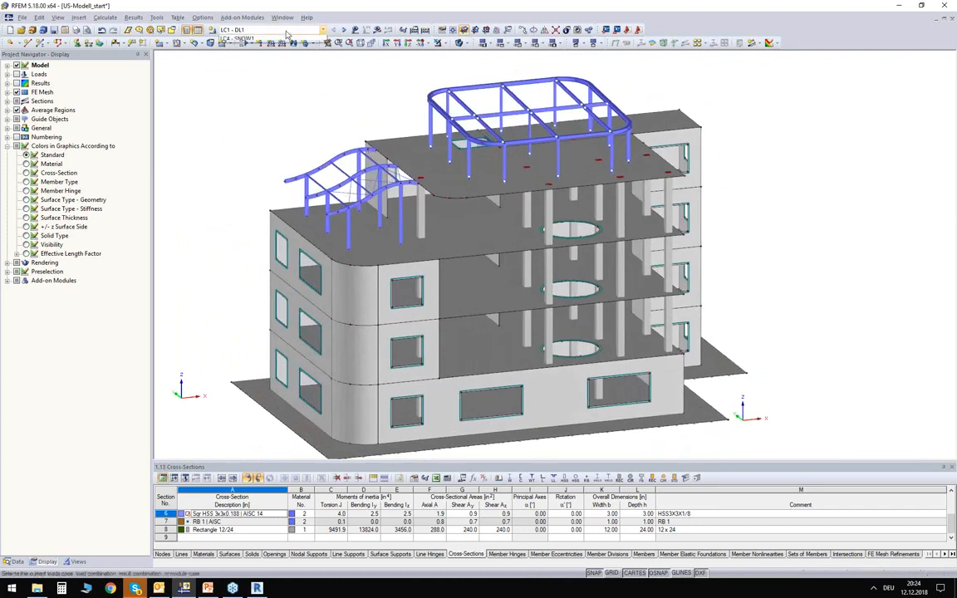
left_click(286, 29)
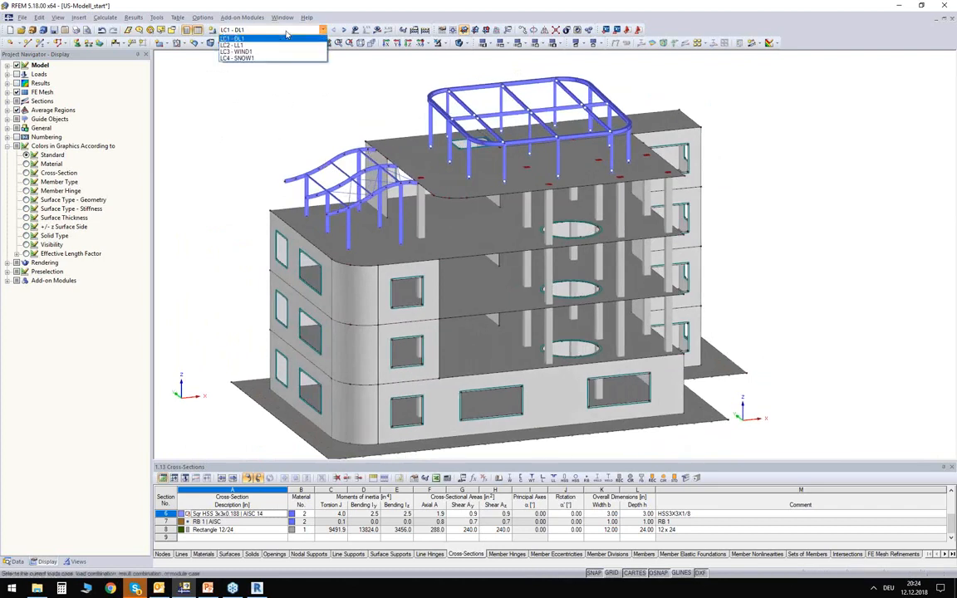
left_click(241, 39)
middle_click_drag(287, 103, 263, 124)
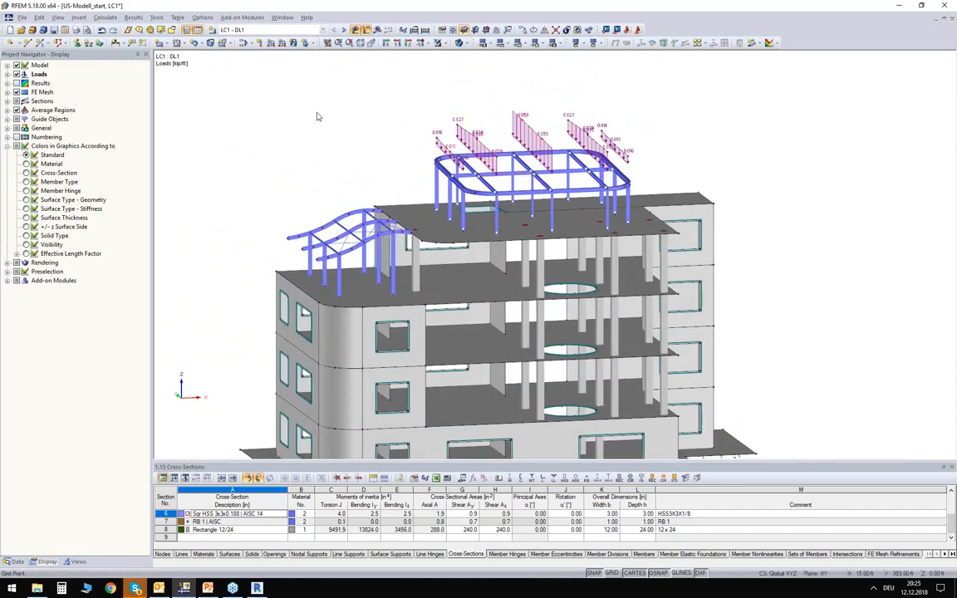
left_click(342, 30)
middle_click_drag(313, 153, 314, 166, "ctrl")
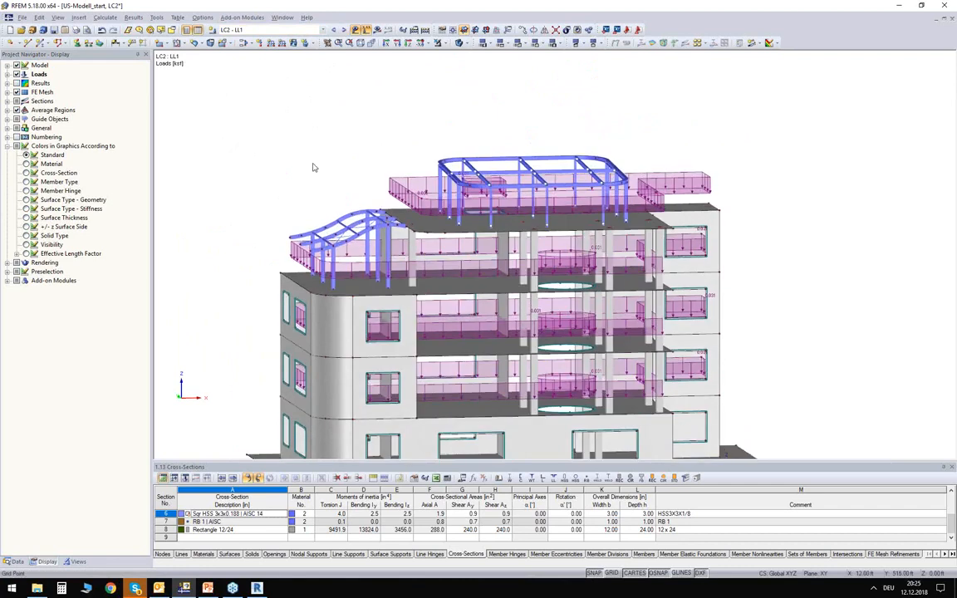
- Step through load cases LC3 - WIND1 and LC4 - SNOW1 and check the snow loads on both roof frames
left_click(342, 30)
middle_click_drag(278, 87, 308, 156, "ctrl")
left_click(343, 31)
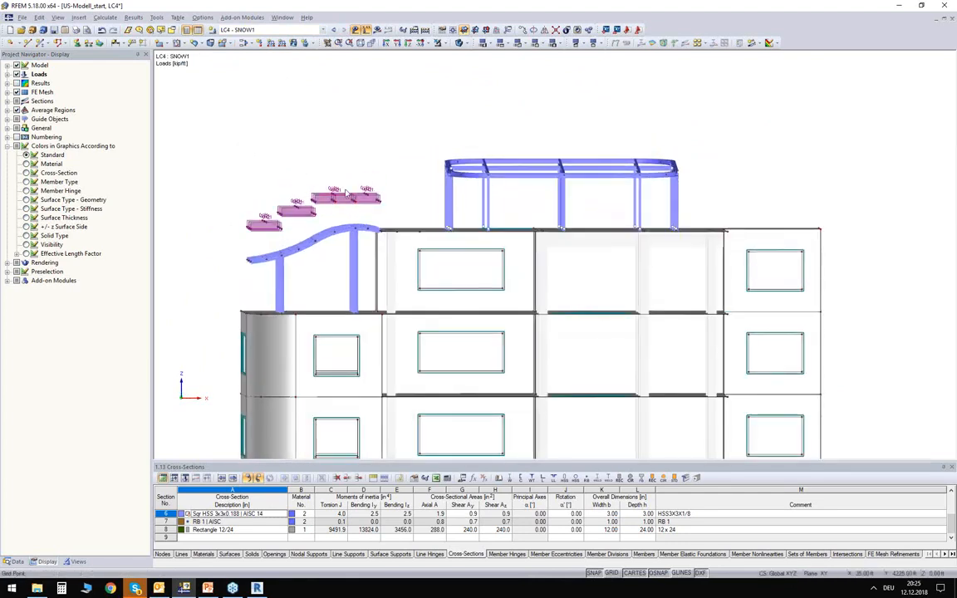
left_click_drag(708, 194, 427, 130)
left_click(392, 136)
middle_click_drag(362, 121, 291, 146, "ctrl")
scroll(413, 140, "up", 2)
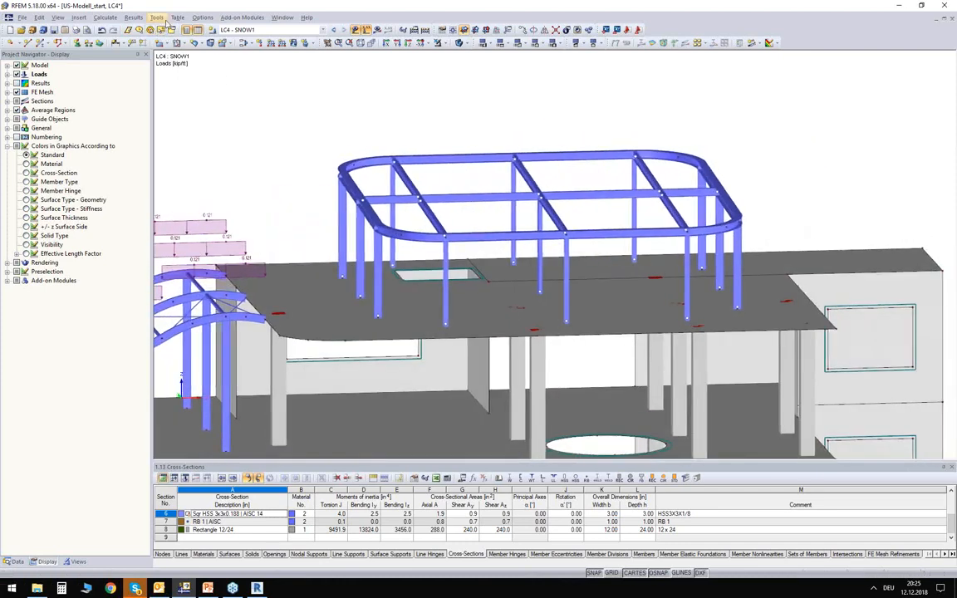
- Start generating member loads from area loads via plane in LC4 - SNOW1, with the load direction set to global ZP on projected area
left_click(156, 18)
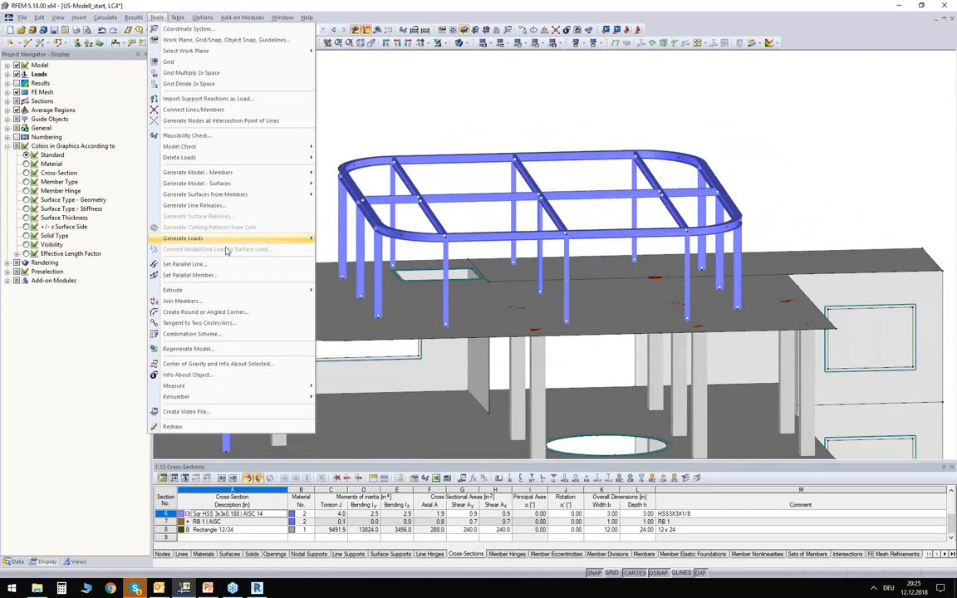
mouse_move(196, 237)
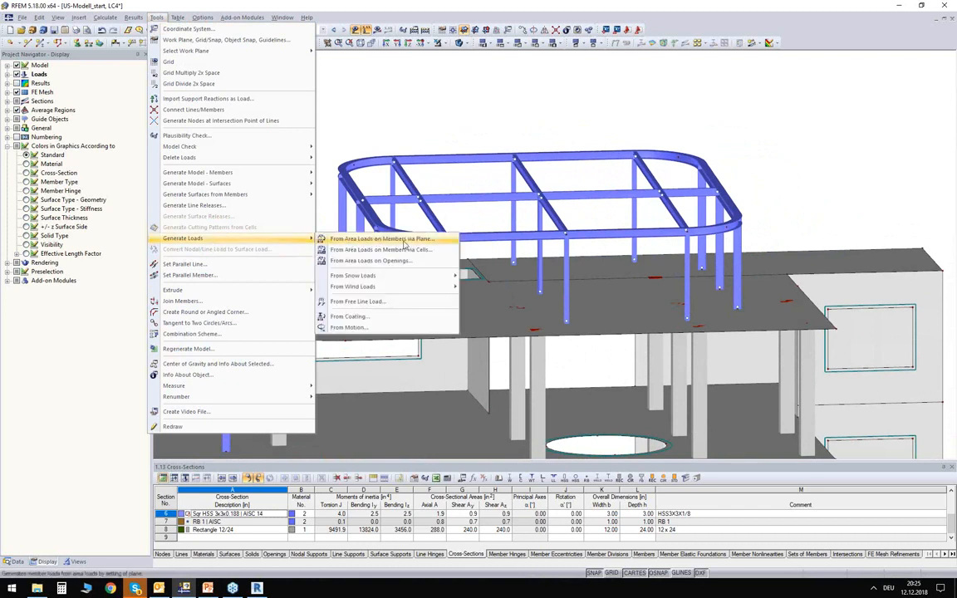
left_click(404, 240)
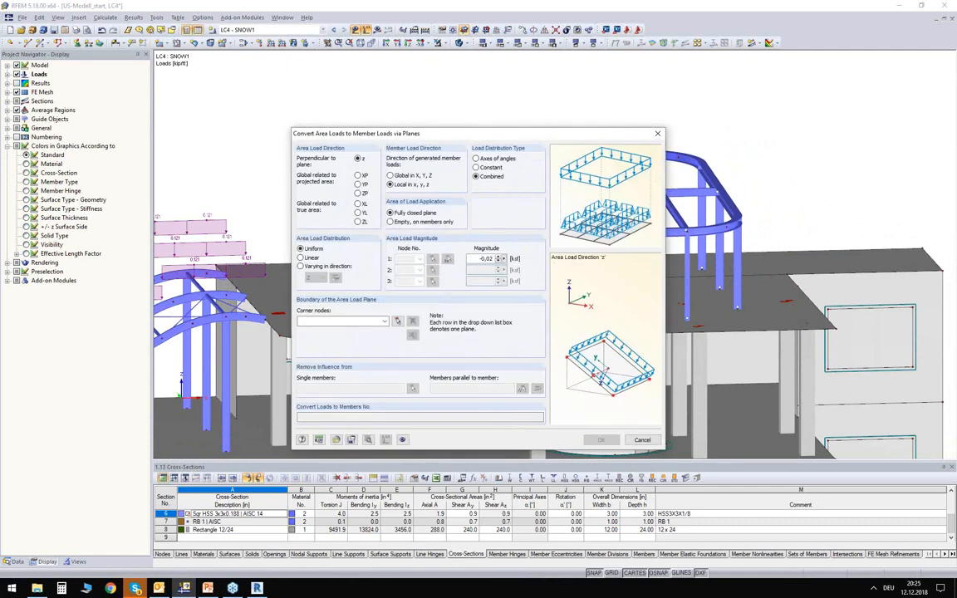
left_click(358, 194)
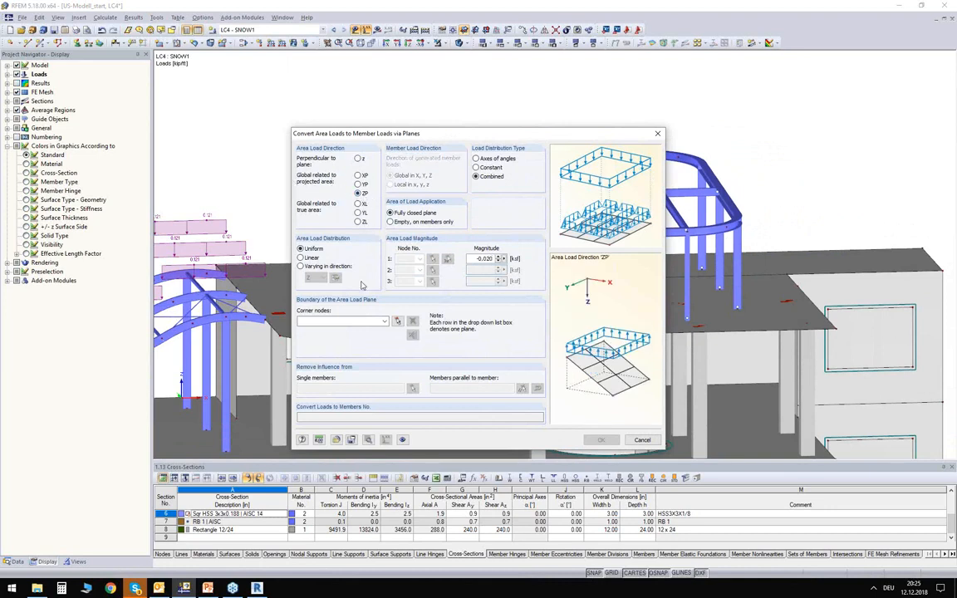
- Start the graphical selection of the load plane's corner nodes and switch the model display to wireframe
left_click(397, 320)
mouse_move(378, 152)
middle_mouse_down("ctrl")
mouse_move(366, 144)
mouse_move(366, 184)
middle_mouse_up("ctrl")
left_click(458, 46)
left_click(457, 47)
middle_click_drag(455, 90, 429, 133)
middle_click_drag(429, 133, 431, 100, "ctrl")
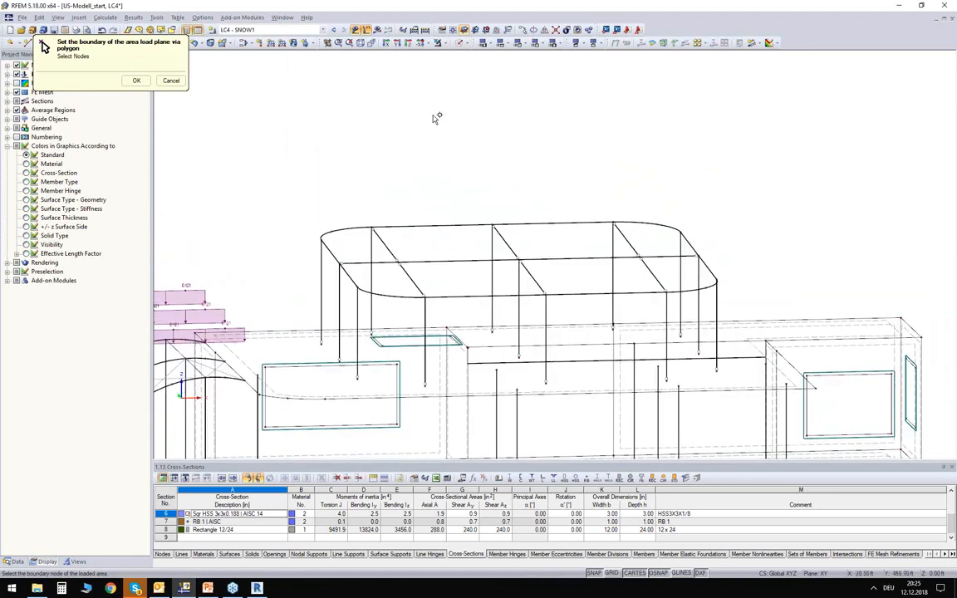
- Define the area load plane by picking the corner nodes around the top outline of the rounded roof frame
scroll(378, 186, "up", 1)
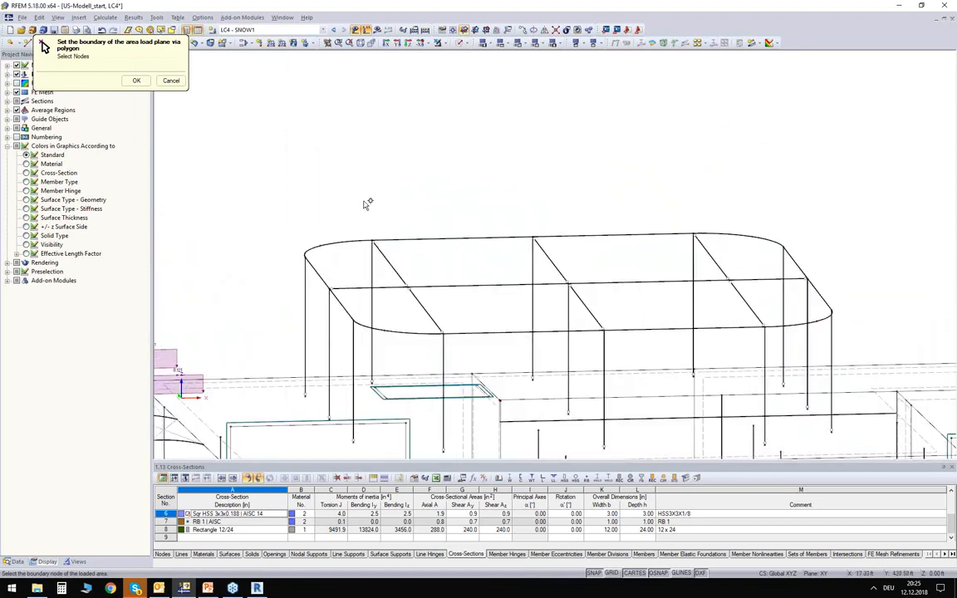
left_click(316, 249)
left_click(374, 241)
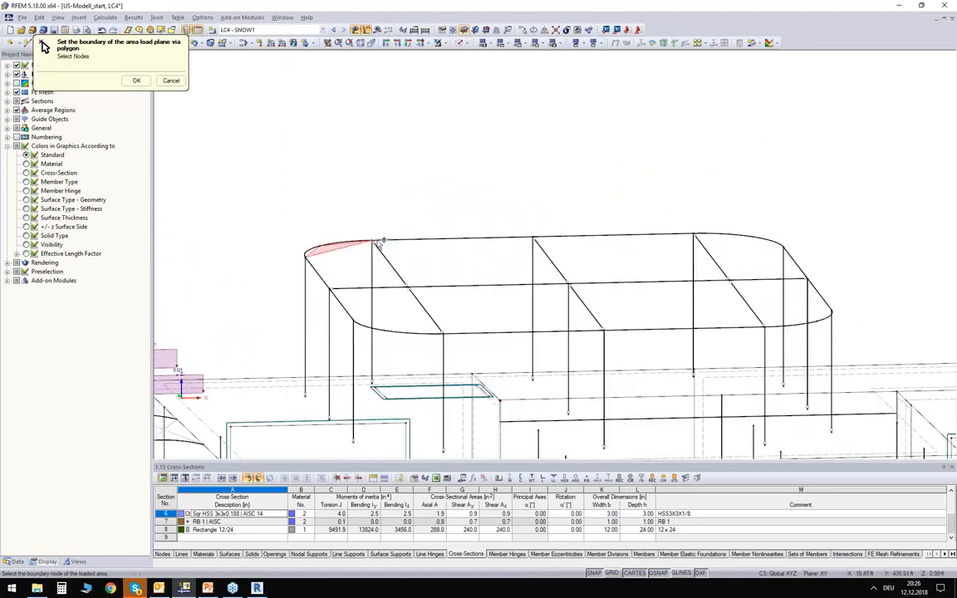
left_click(712, 236)
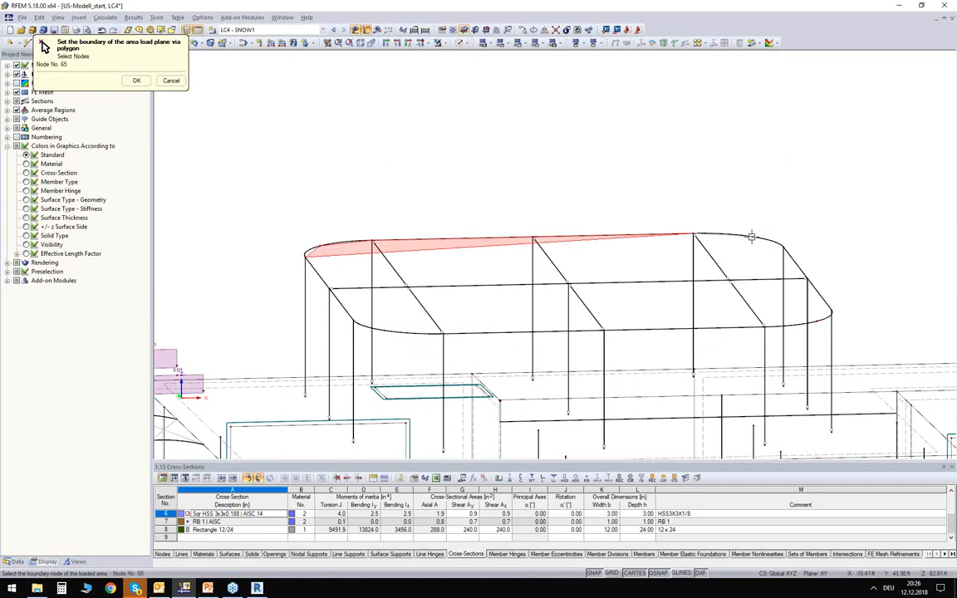
left_click(781, 246)
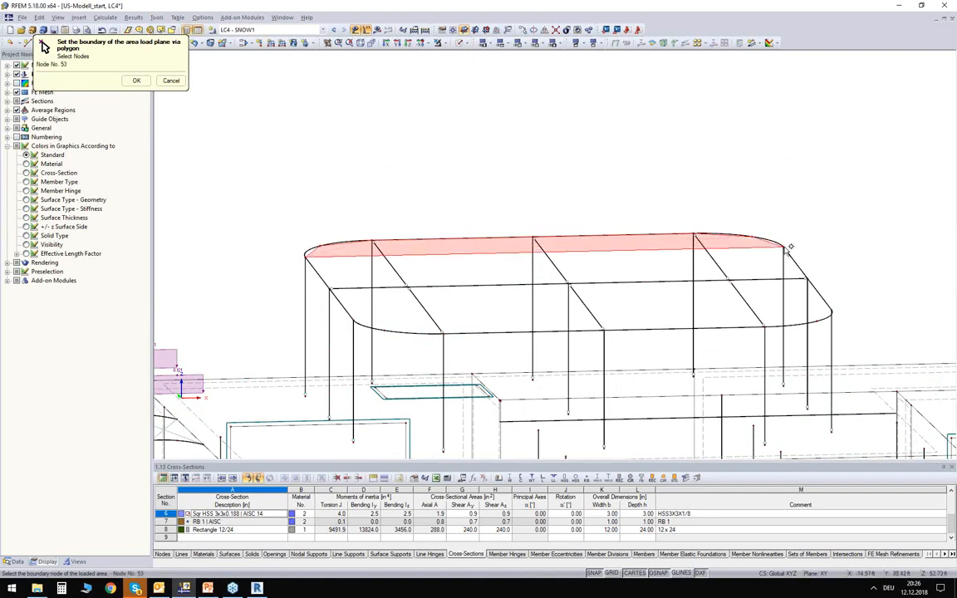
left_click(832, 310)
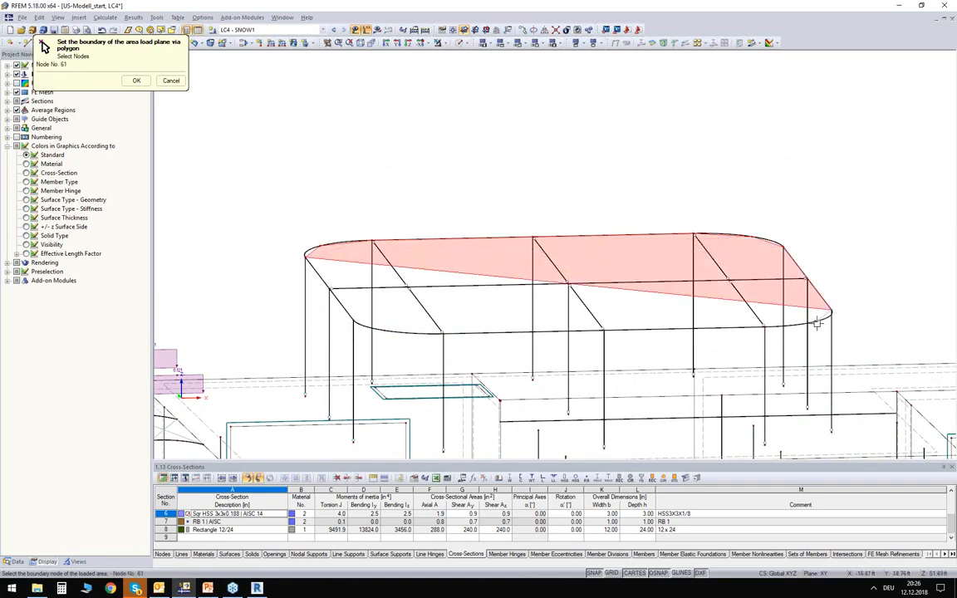
left_click(768, 326)
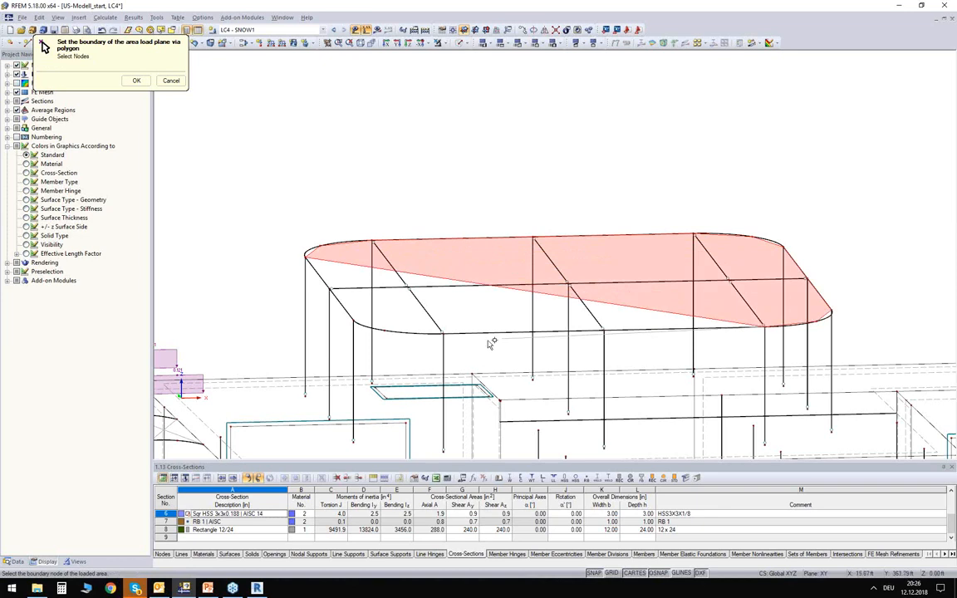
left_click(383, 332)
left_click(354, 319)
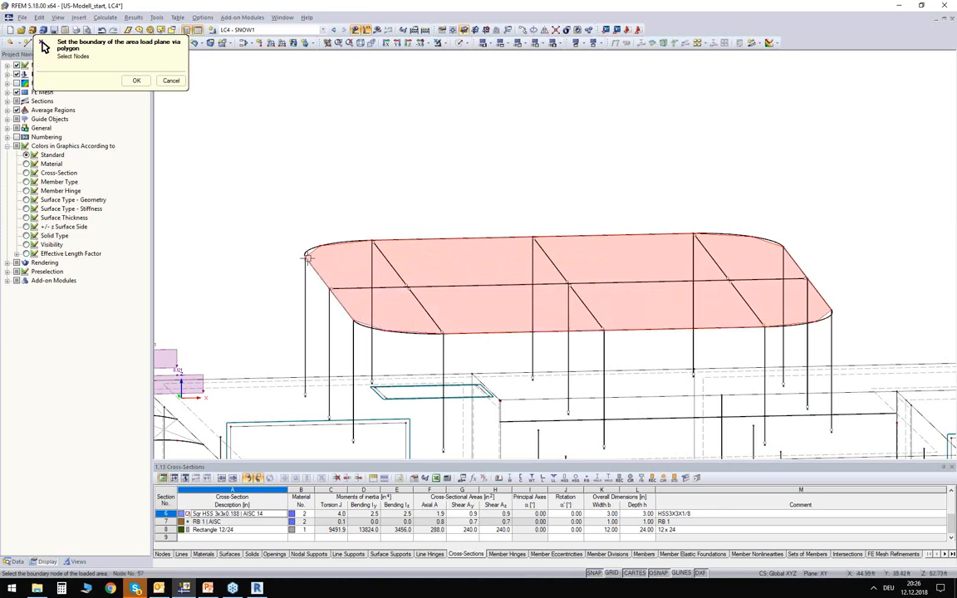
left_click(306, 258)
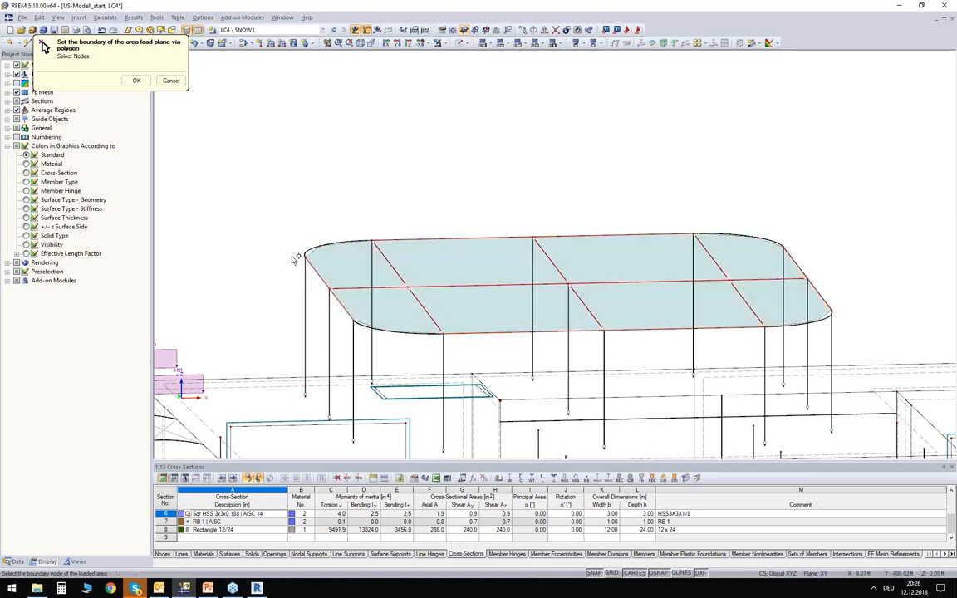
left_click(134, 80)
- Exclude the members parallel to the roof frame's longitudinal edge beam from loading and generate the 0.020 ksf snow load on the remaining members
left_click_drag(427, 133, 402, 103)
left_click(498, 353)
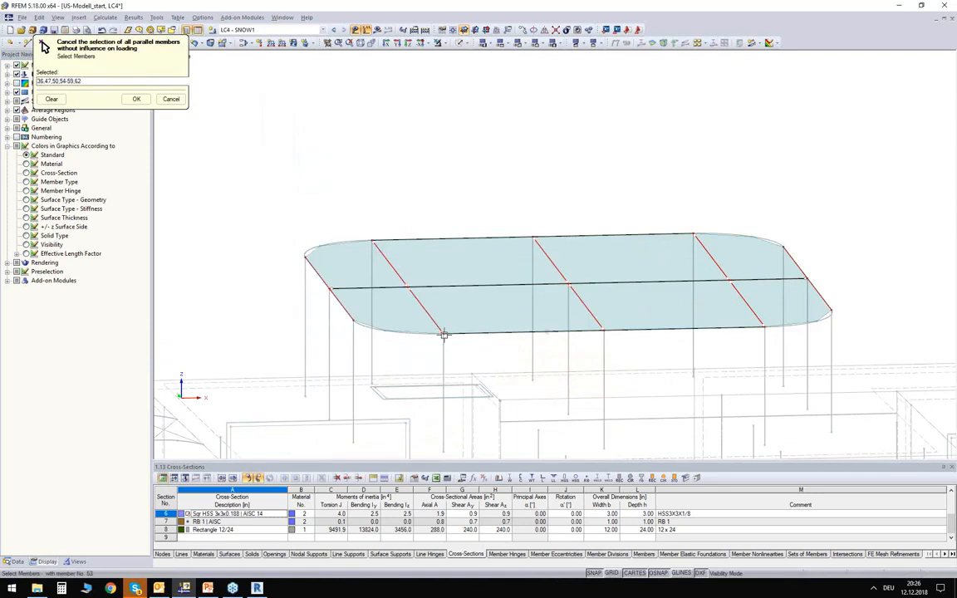
left_click(137, 99)
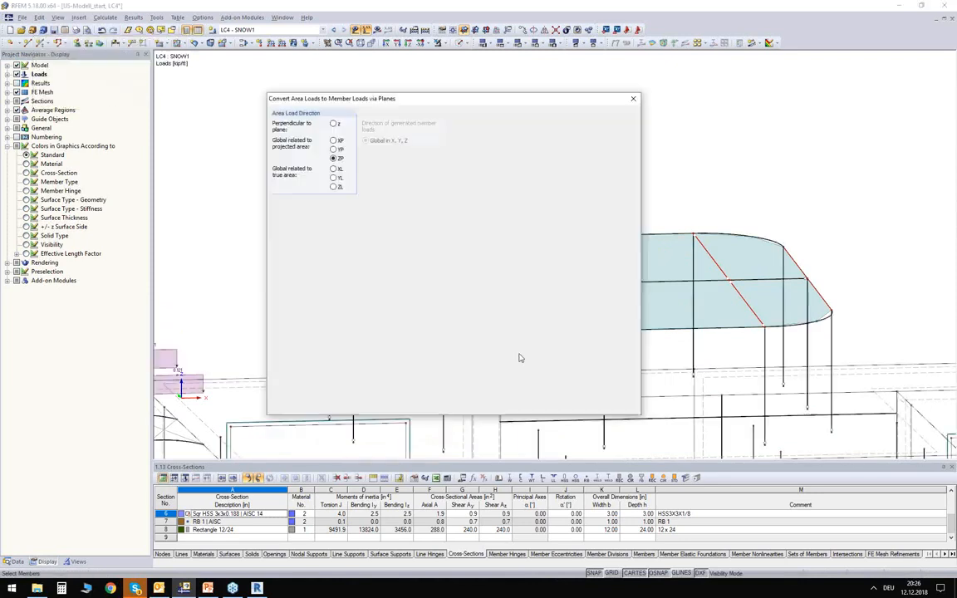
left_click(628, 404)
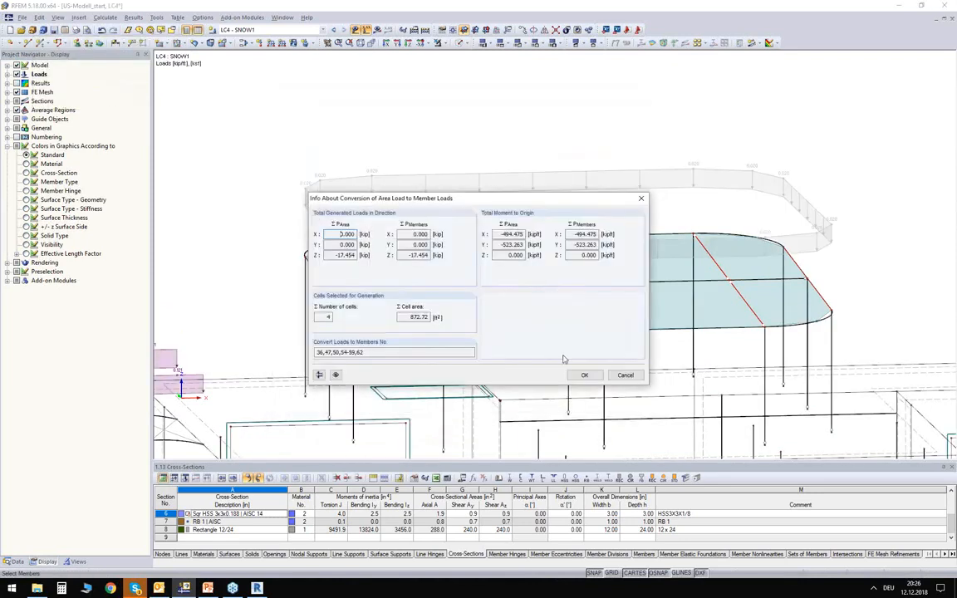
left_click(584, 375)
- Display the generated snow area load separately as individual member loads on the rounded roof frame
mouse_move(427, 164)
middle_mouse_down("ctrl")
mouse_move(429, 150)
mouse_move(441, 153)
middle_mouse_up("ctrl")
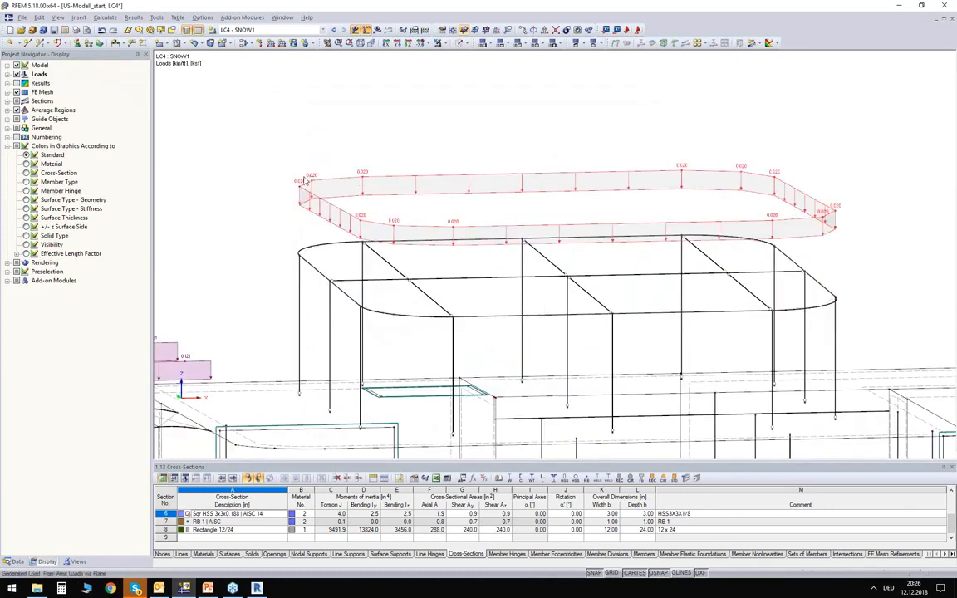
right_click(503, 179)
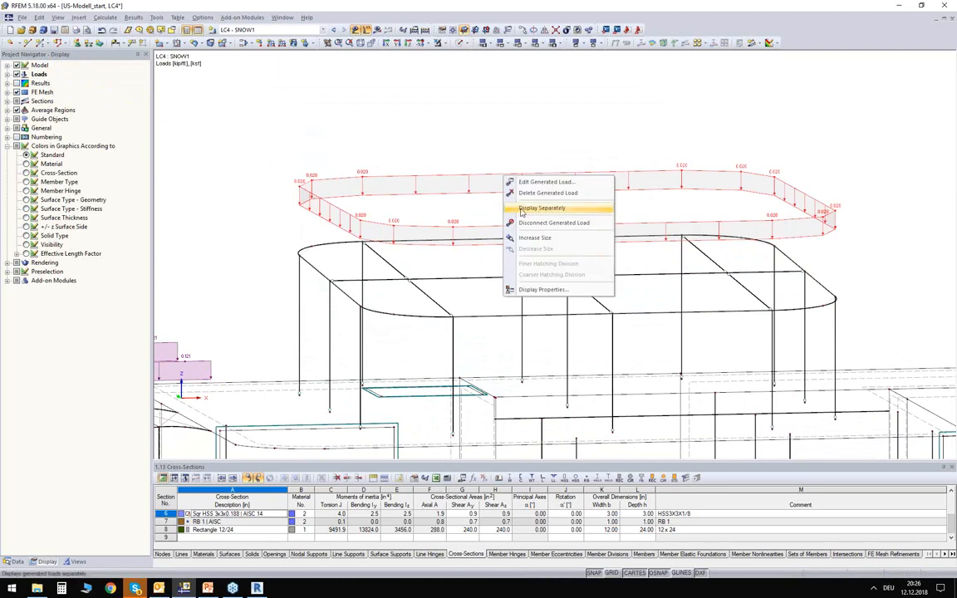
left_click(522, 213)
middle_click_drag(495, 194, 462, 176, "ctrl")
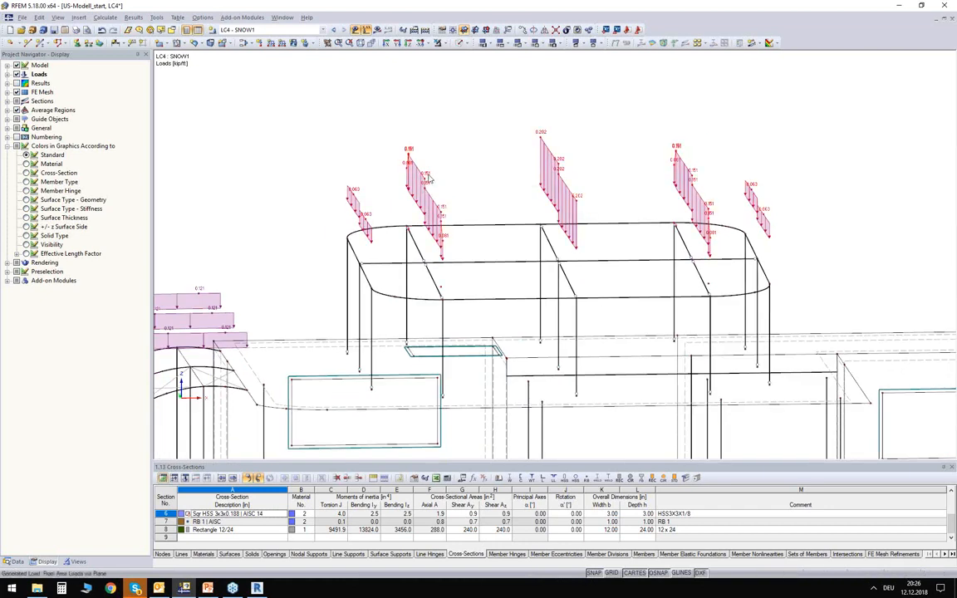
- Review the generated load's conversion parameters without changing them, and inspect the snow loads on both roof frames with the whole building in view
double_click(470, 191)
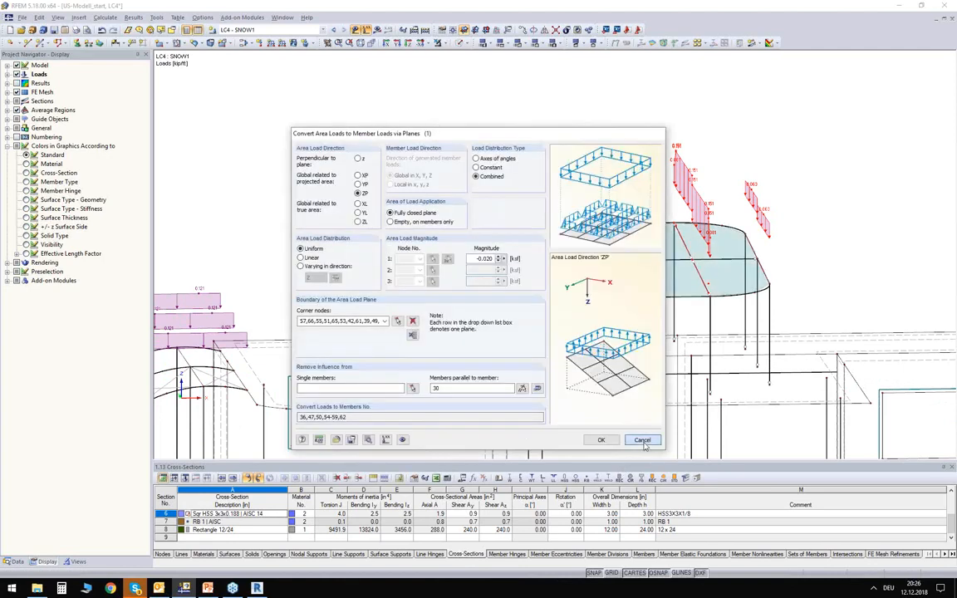
left_click(637, 441)
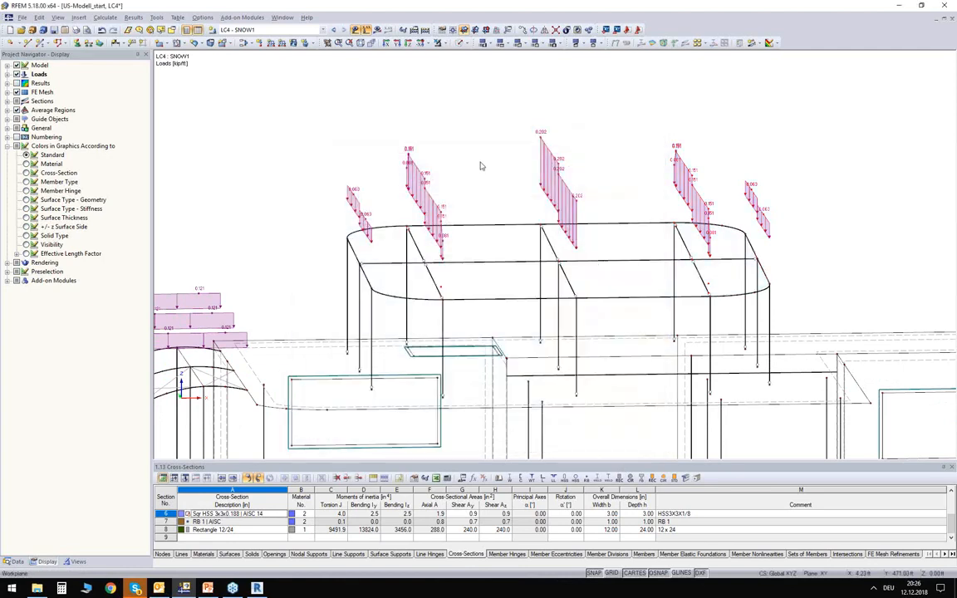
middle_click_drag(482, 164, 521, 145)
scroll(523, 143, "down", 2)
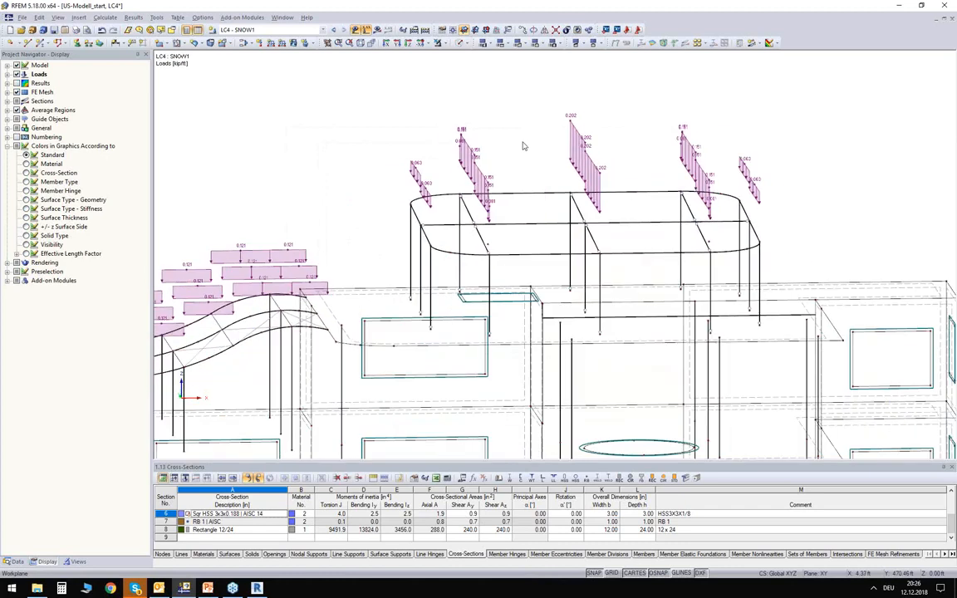
scroll(524, 145, "down", 4)
middle_click_drag(325, 150, 453, 216, "ctrl")
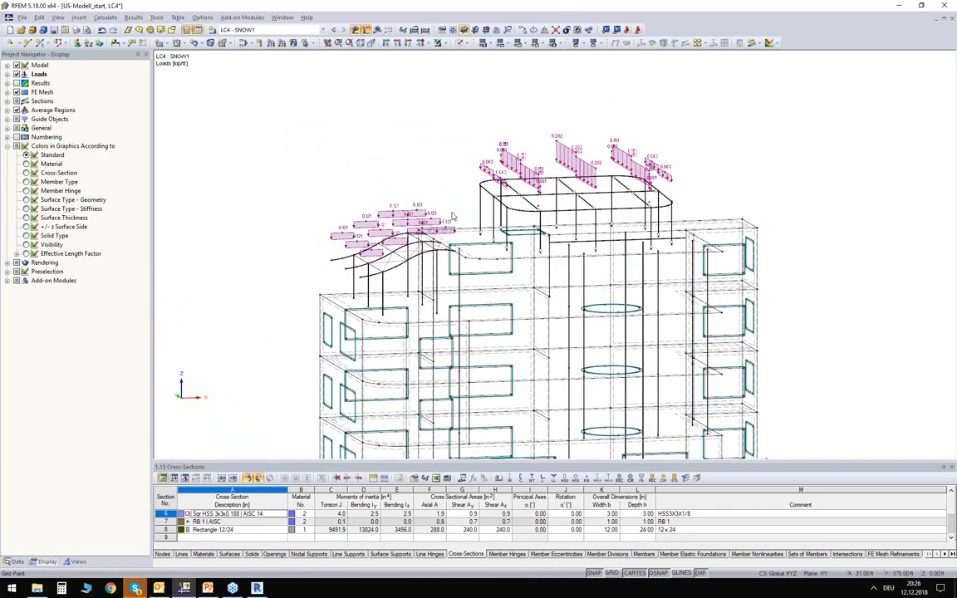
middle_click_drag(394, 193, 371, 150)
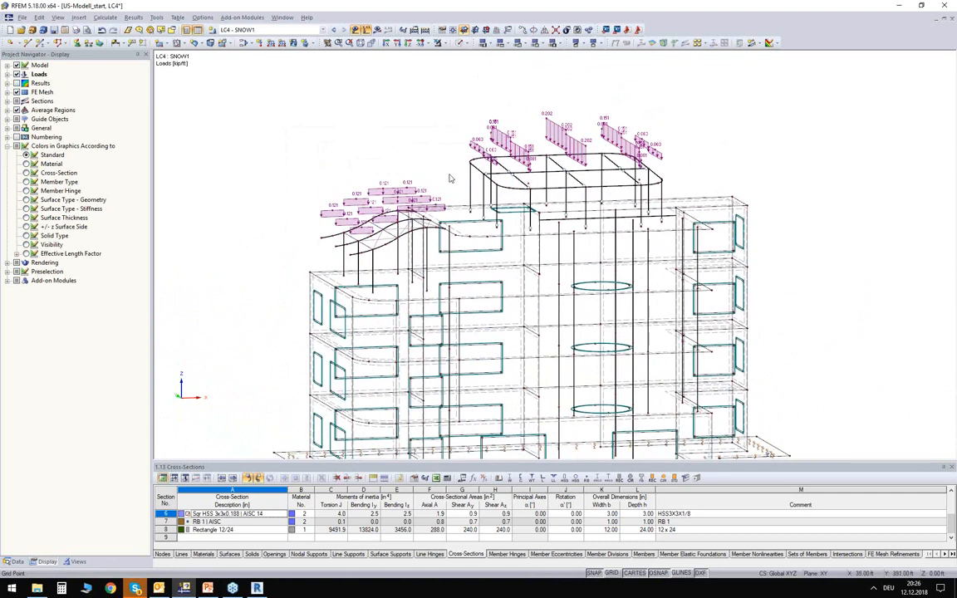
middle_click_drag(451, 177, 300, 147, "ctrl")
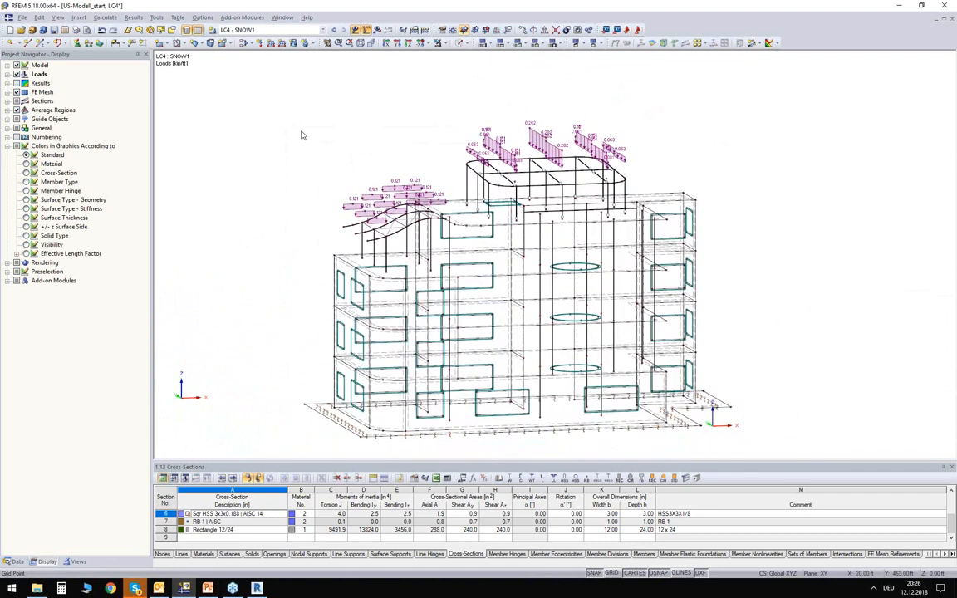
- Set the model's load case and combination classification to ASCE 7-16 and enable automatic creation of load combinations
left_click(262, 30)
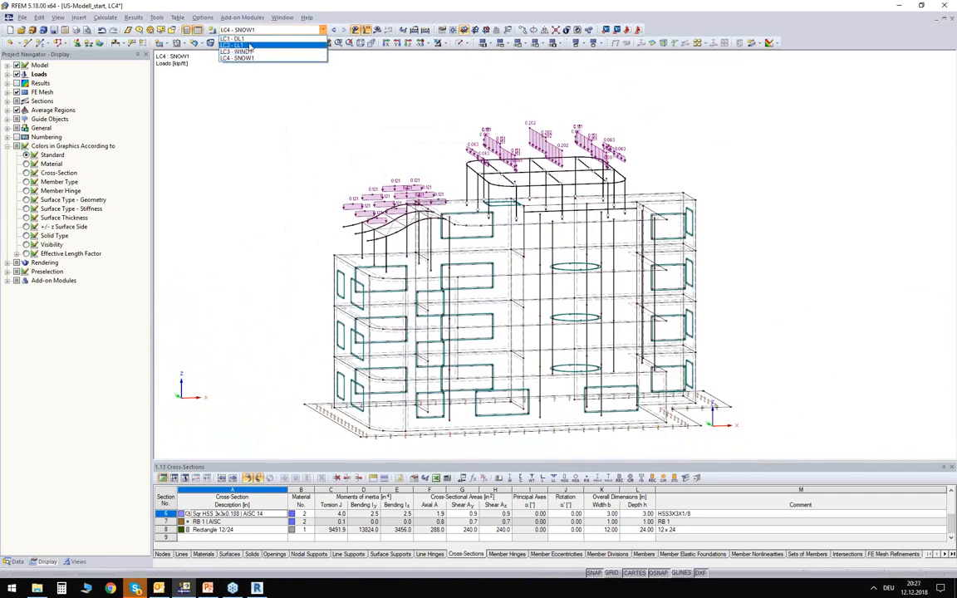
left_click(251, 30)
left_click(18, 562)
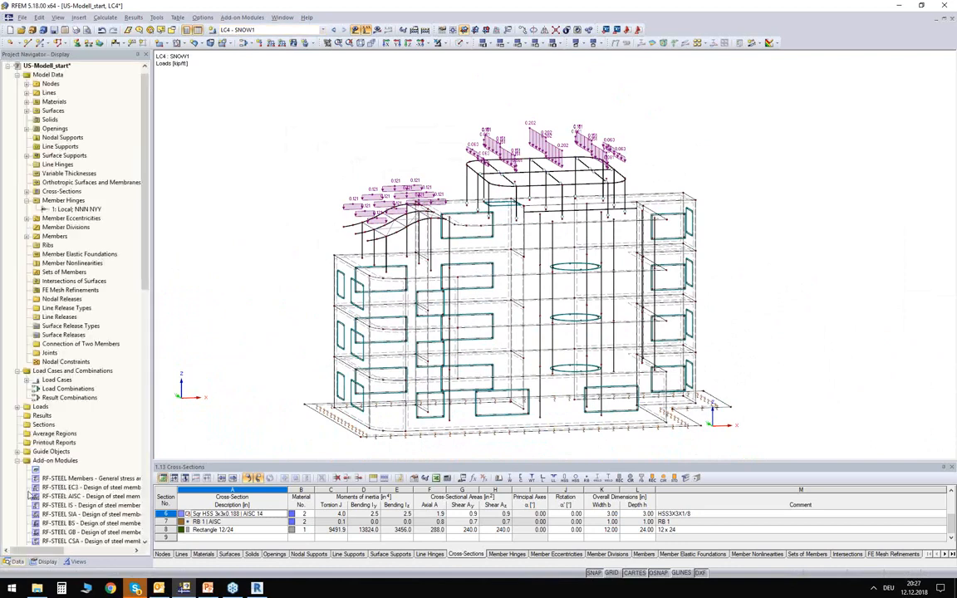
right_click(43, 74)
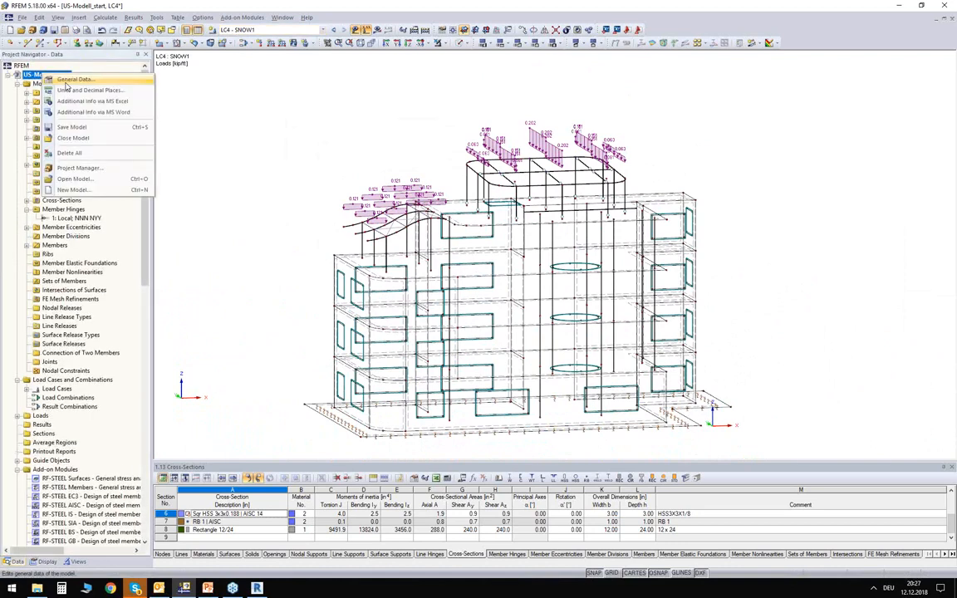
left_click(70, 80)
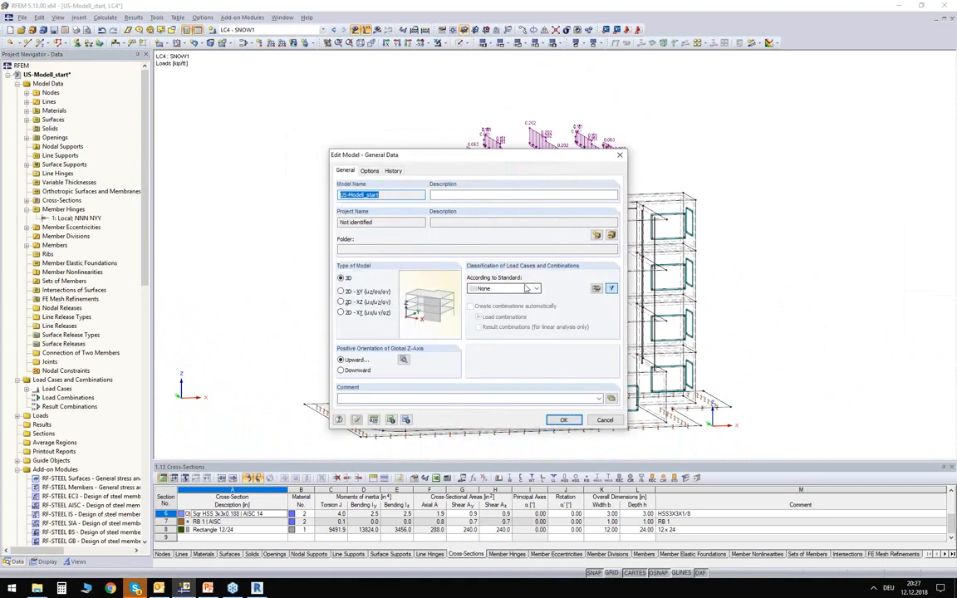
left_click(526, 288)
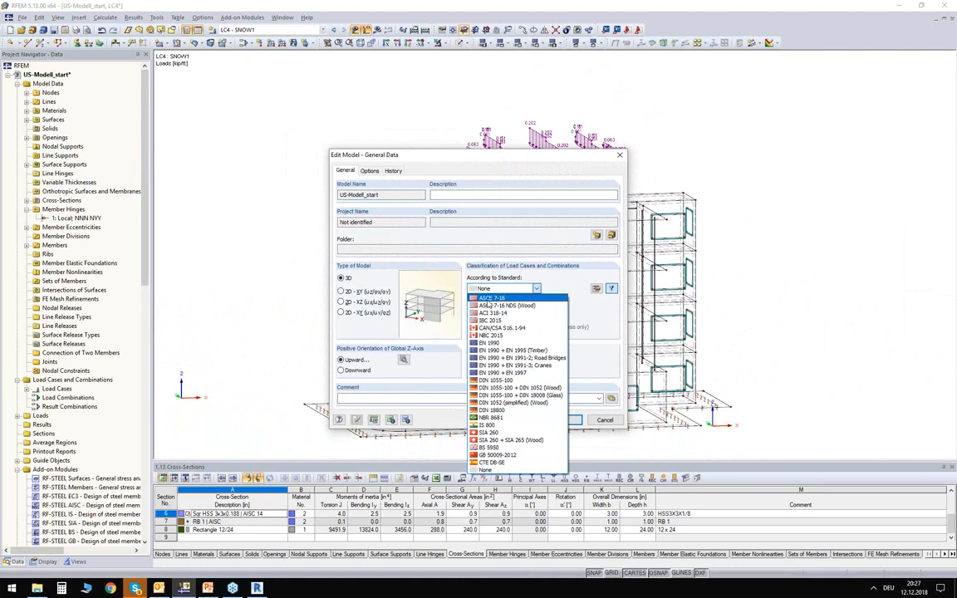
left_click(485, 299)
left_click(443, 314)
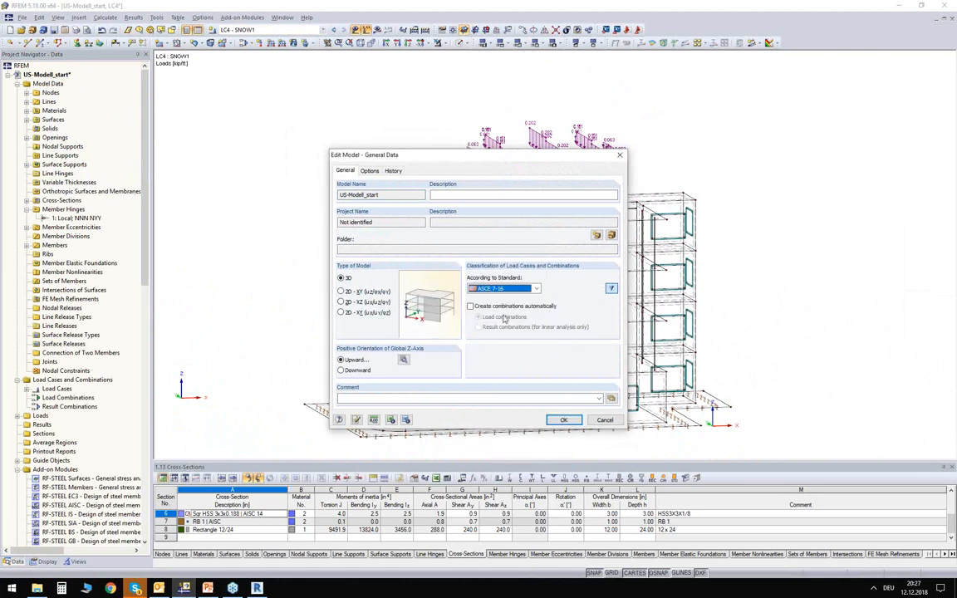
left_click(471, 306)
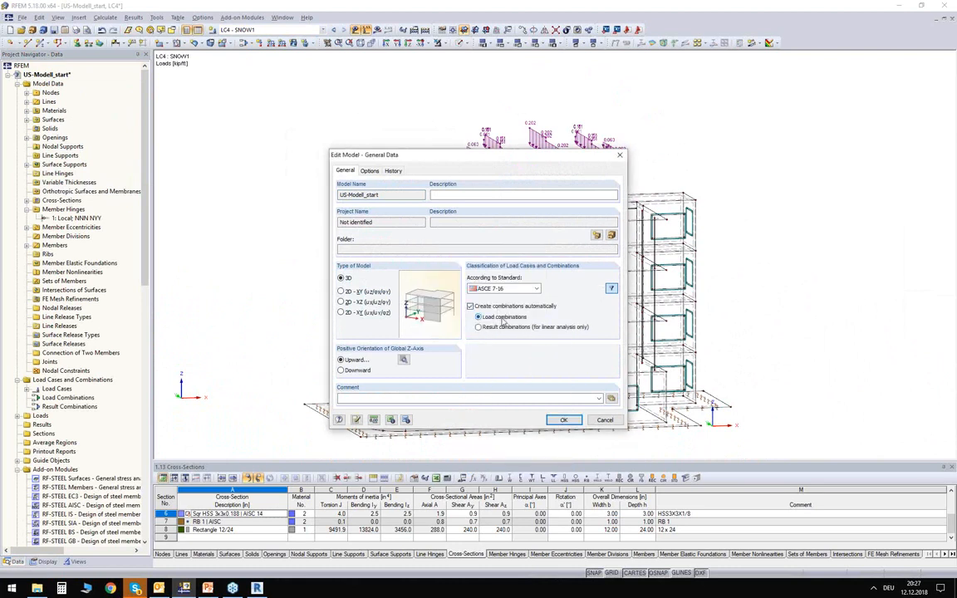
left_click(563, 421)
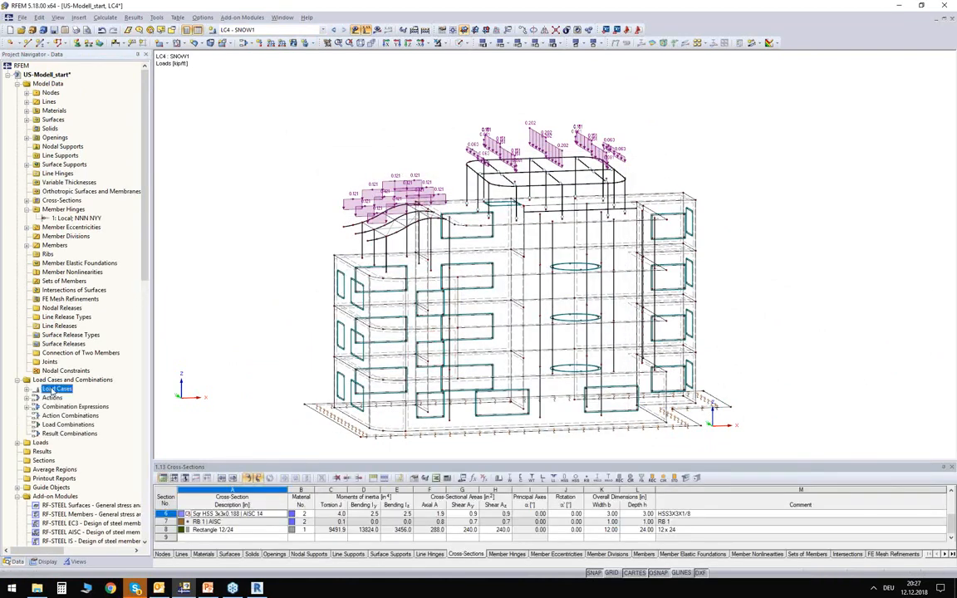
- Review the action categories of load cases LC1 to LC4 and their assignment to the dead and wind actions
left_click(57, 389)
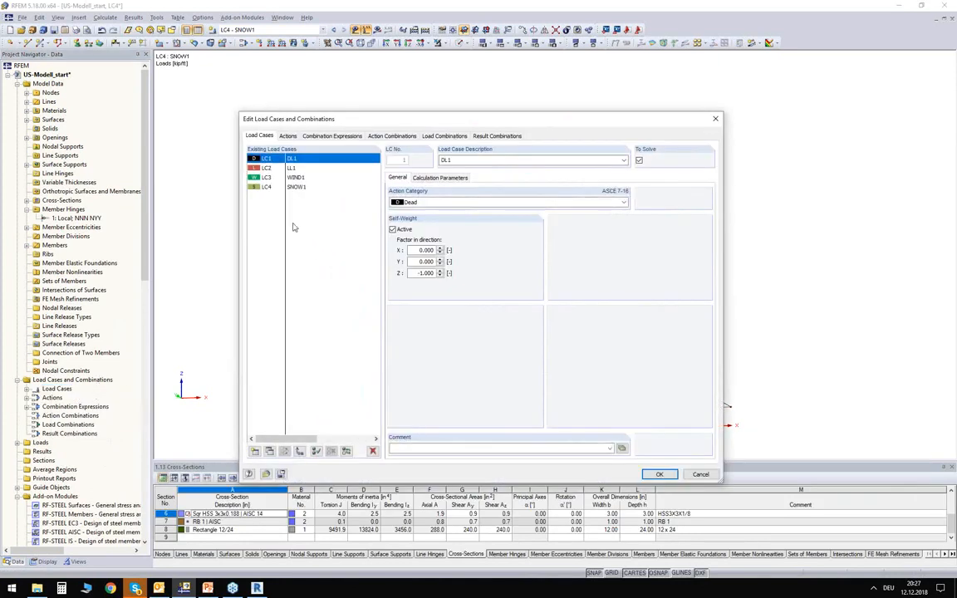
left_click(292, 168)
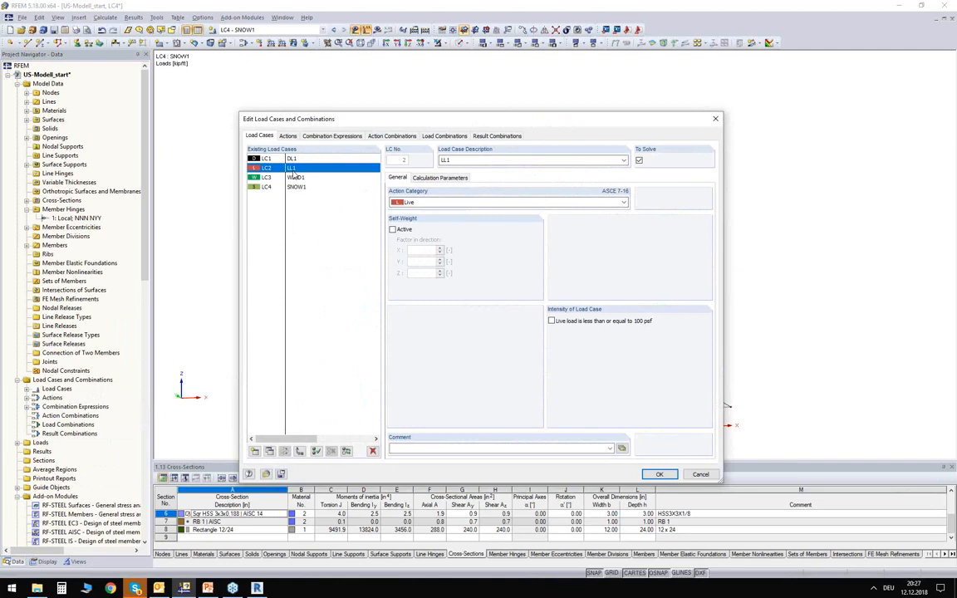
left_click(293, 178)
left_click(311, 187)
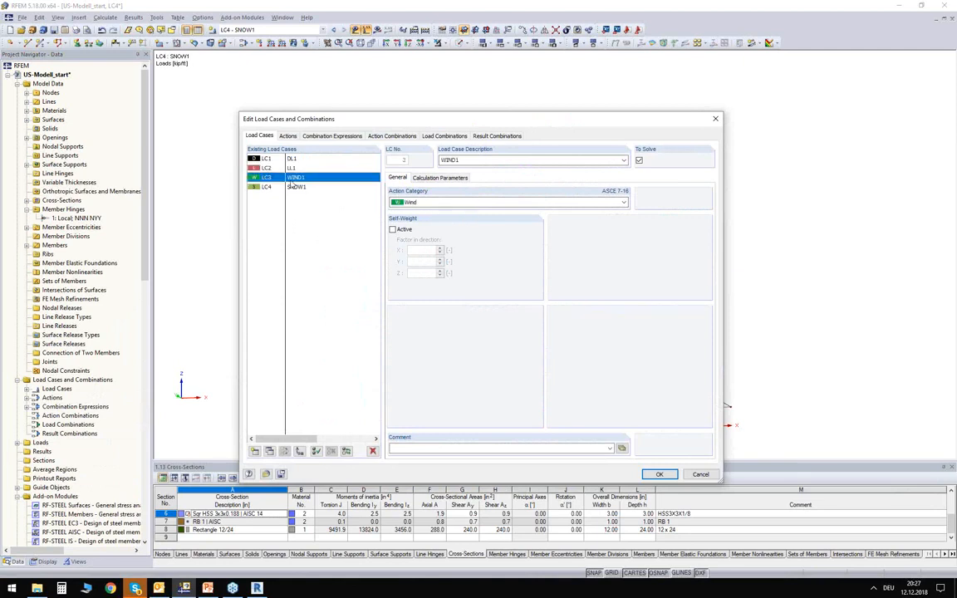
left_click(287, 135)
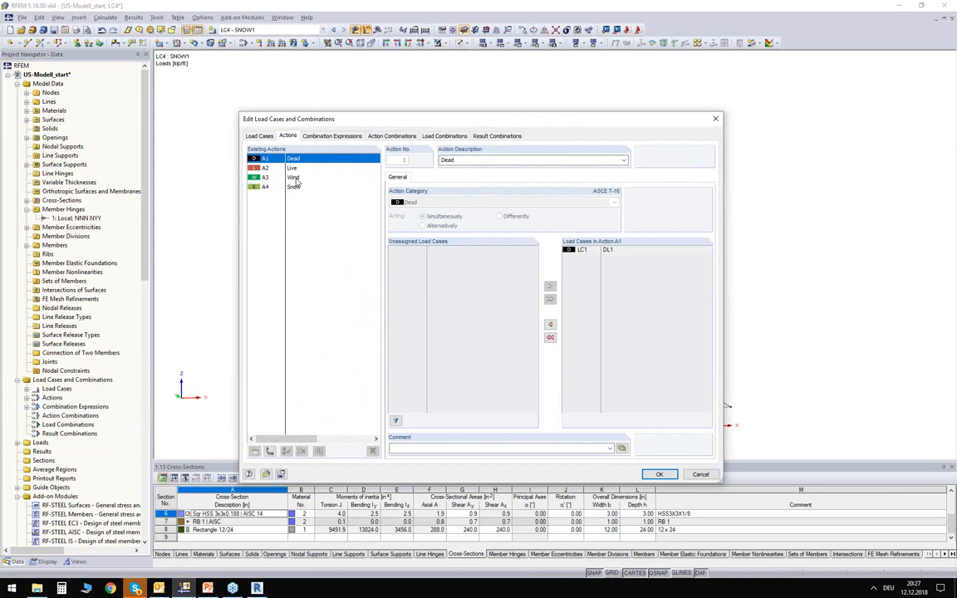
left_click(295, 179)
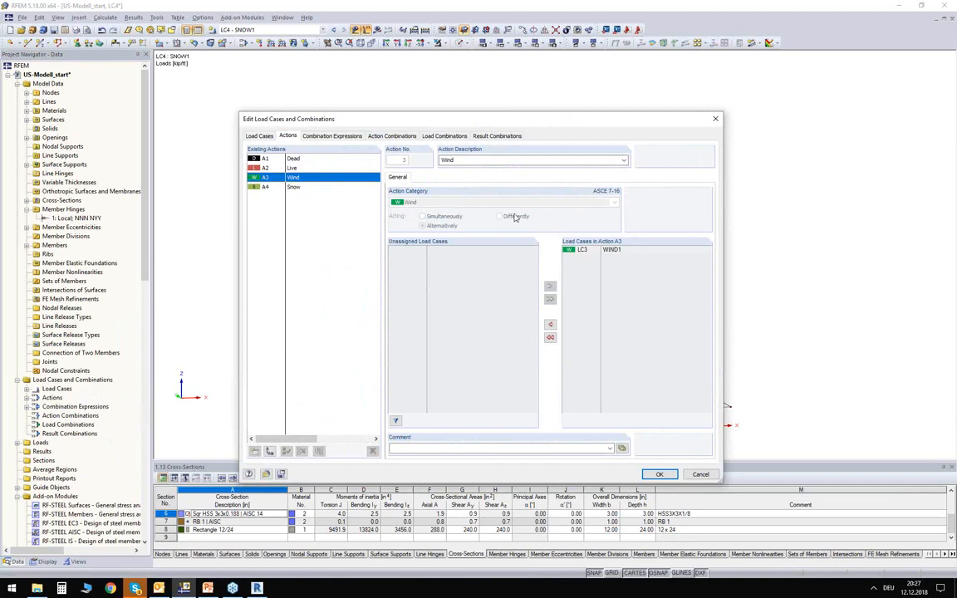
- Look through the available design situations for combination expression CE1, keeping Section 2.3 (LRFD)
left_click(307, 136)
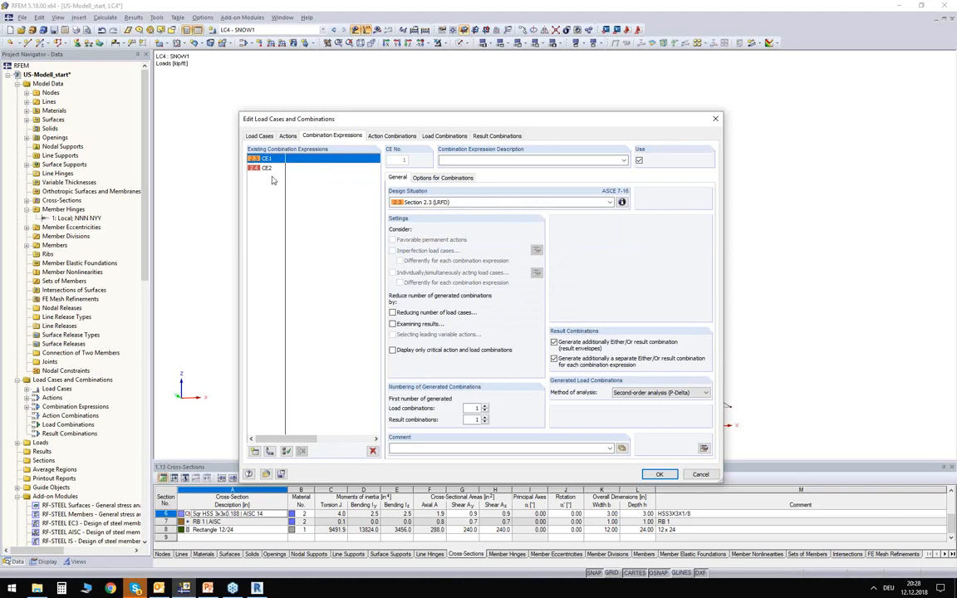
left_click(438, 202)
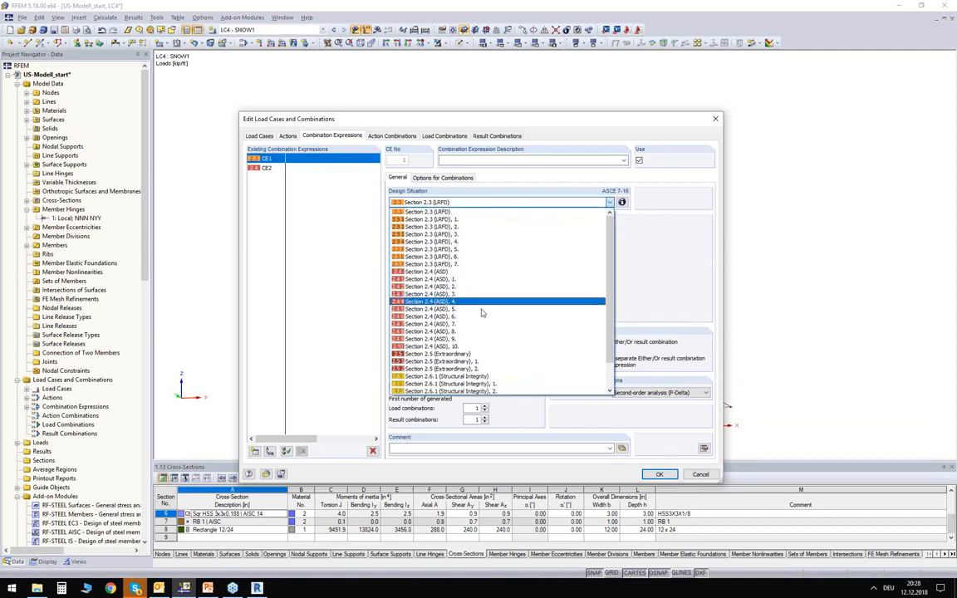
scroll(474, 319, "down", 2)
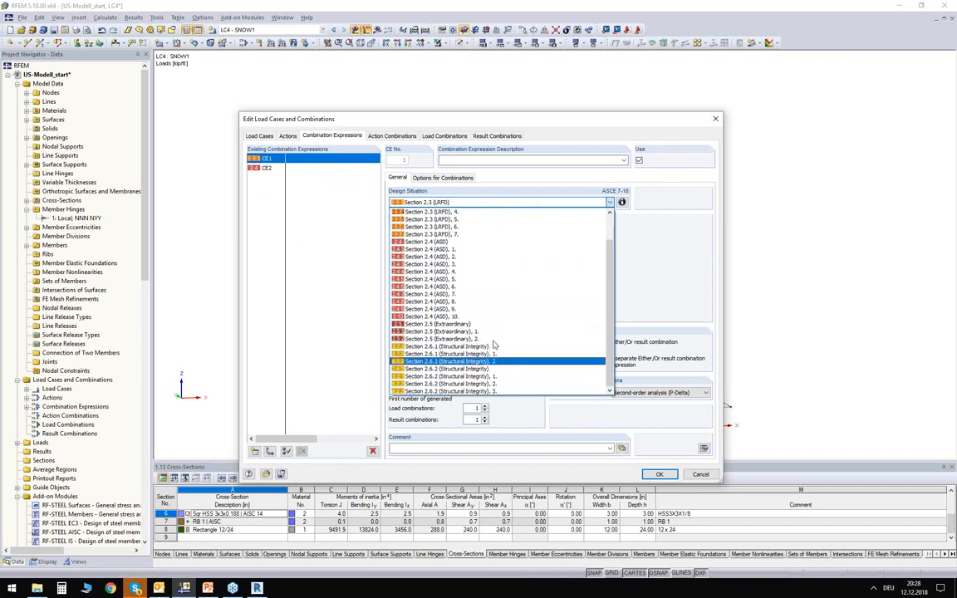
scroll(465, 249, "up", 2)
left_click(418, 203)
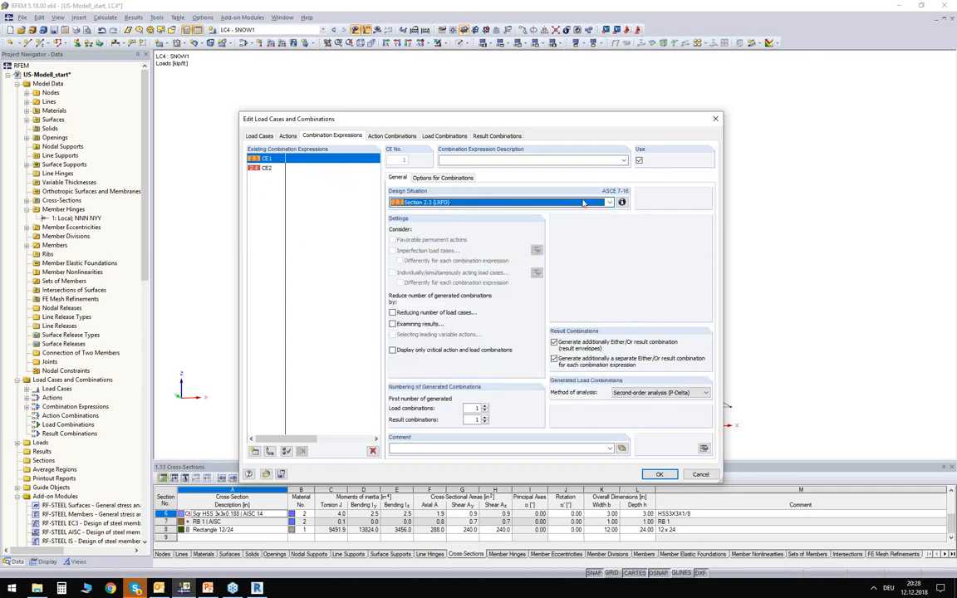
- Read the ASCE 7-16 combination formulas for the Section 2.3 (LRFD) and Section 2.4 (ASD) design situations
left_click(621, 202)
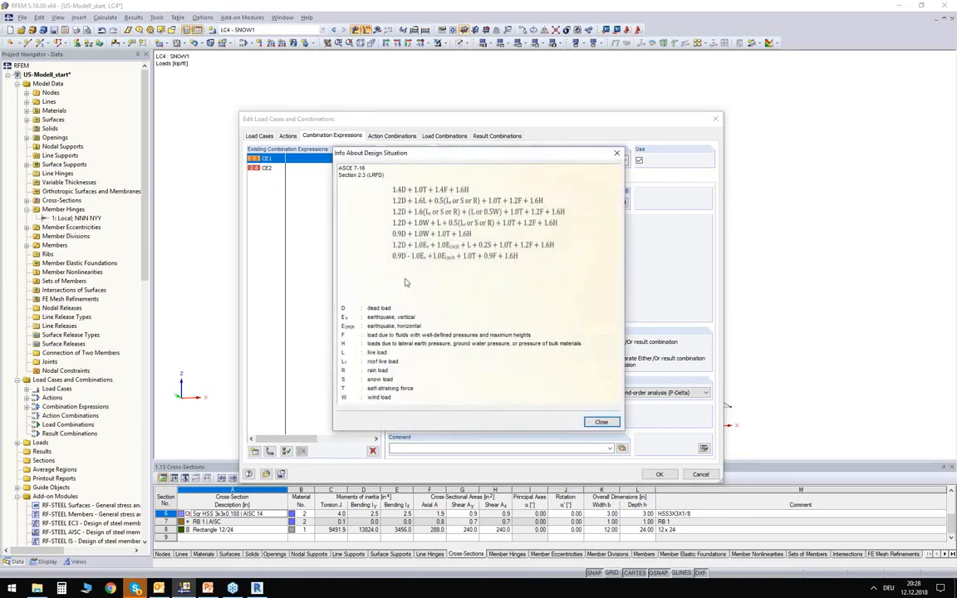
left_click(601, 422)
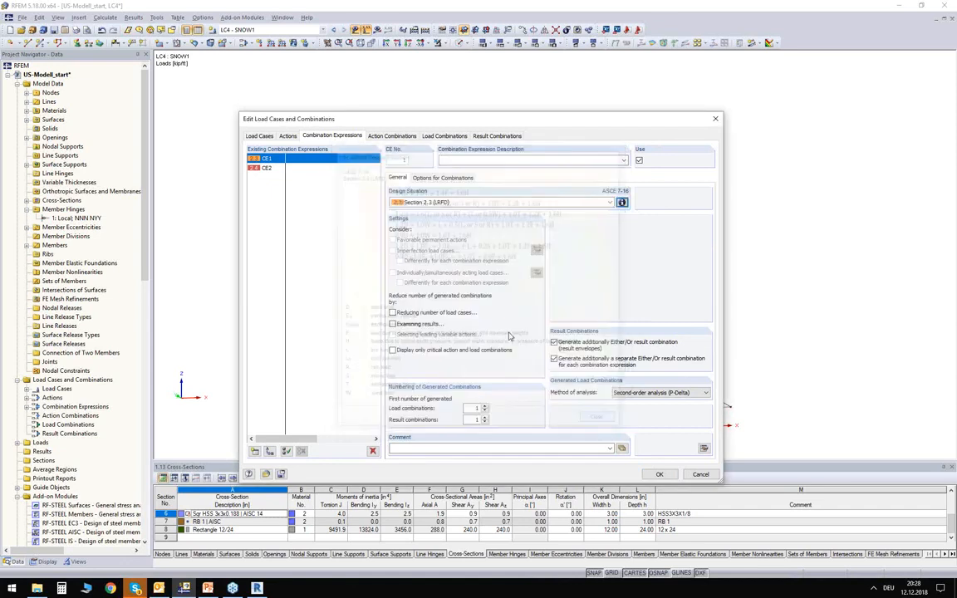
left_click(311, 168)
left_click(622, 202)
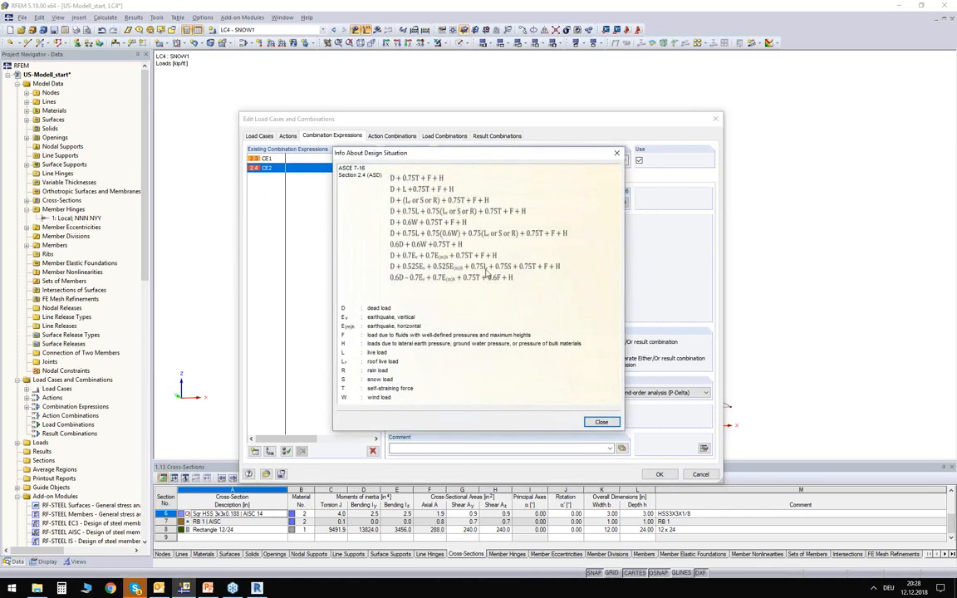
left_click(602, 423)
- Exclude combination expression CE2 for Section 2.4 (ASD) from use, leaving CE1 for Section 2.3 (LRFD) active
left_click(264, 158)
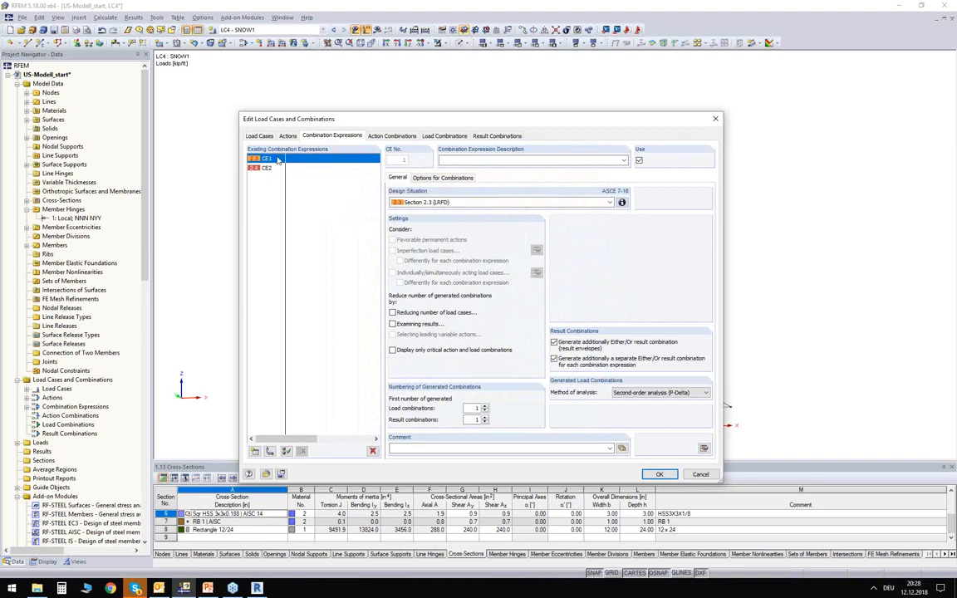
left_click(274, 169)
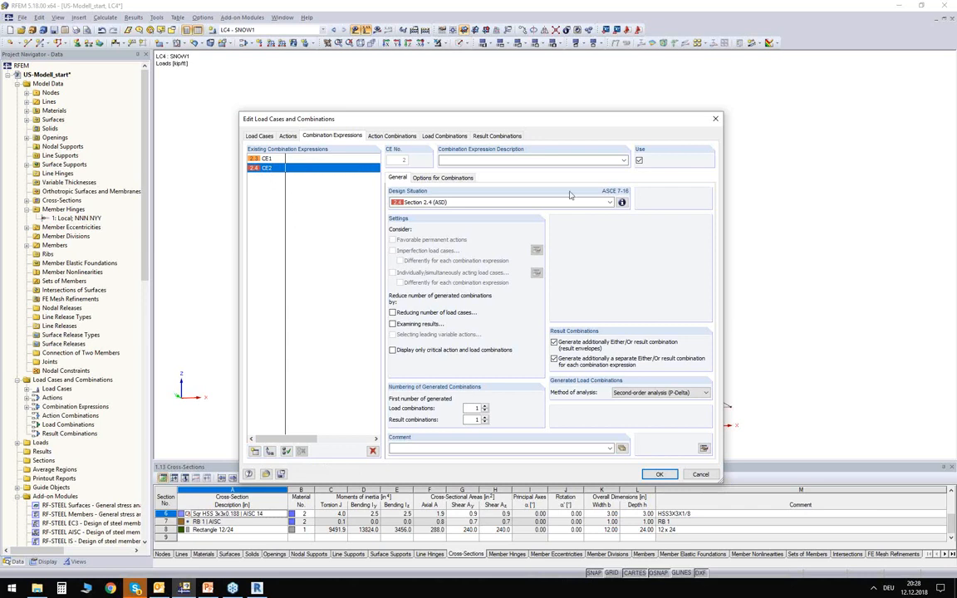
left_click(639, 162)
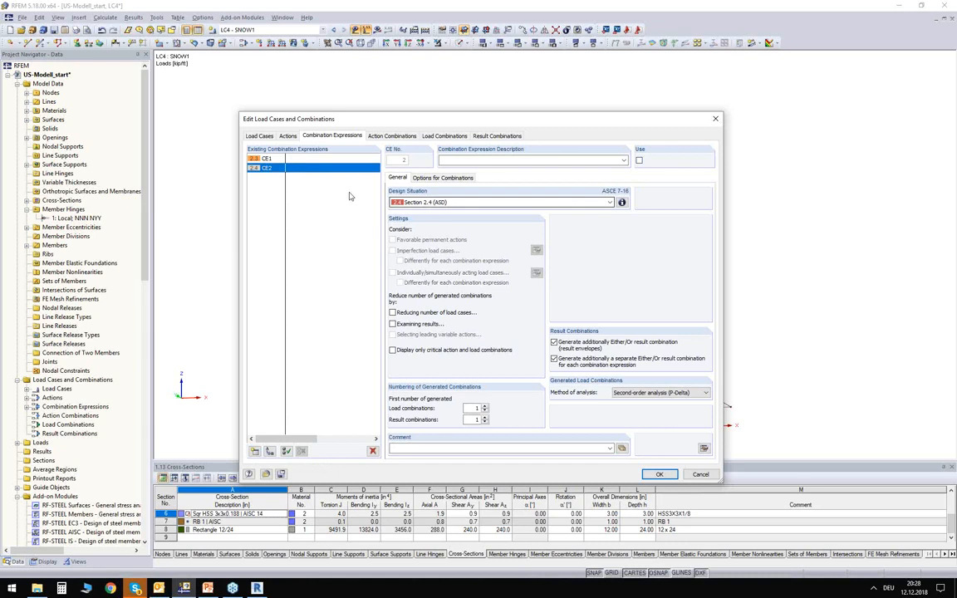
left_click(276, 161)
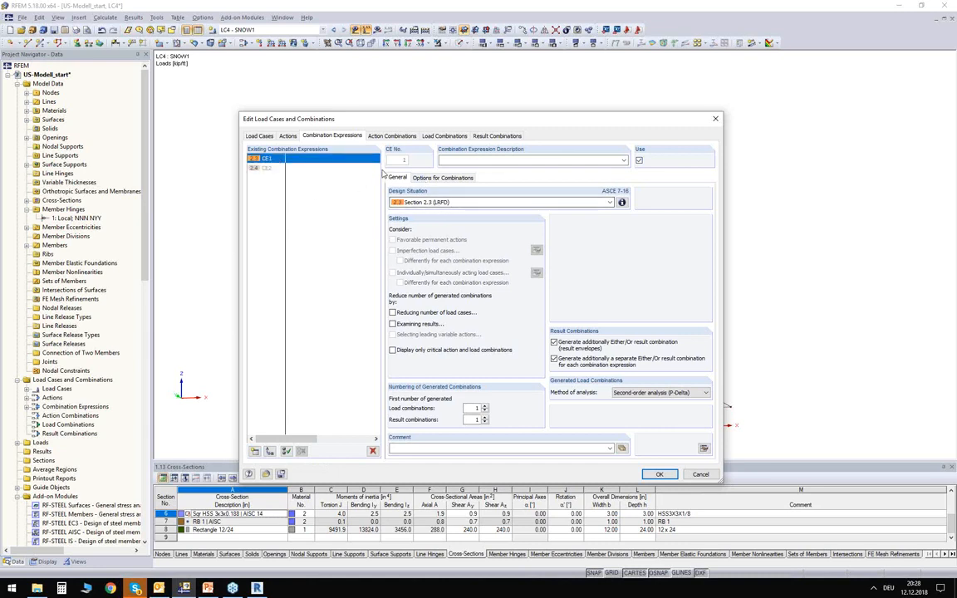
- Generate the LRFD load combinations and their enveloping result combination, check CO3 and CO9, and accept the combination settings
left_click(453, 137)
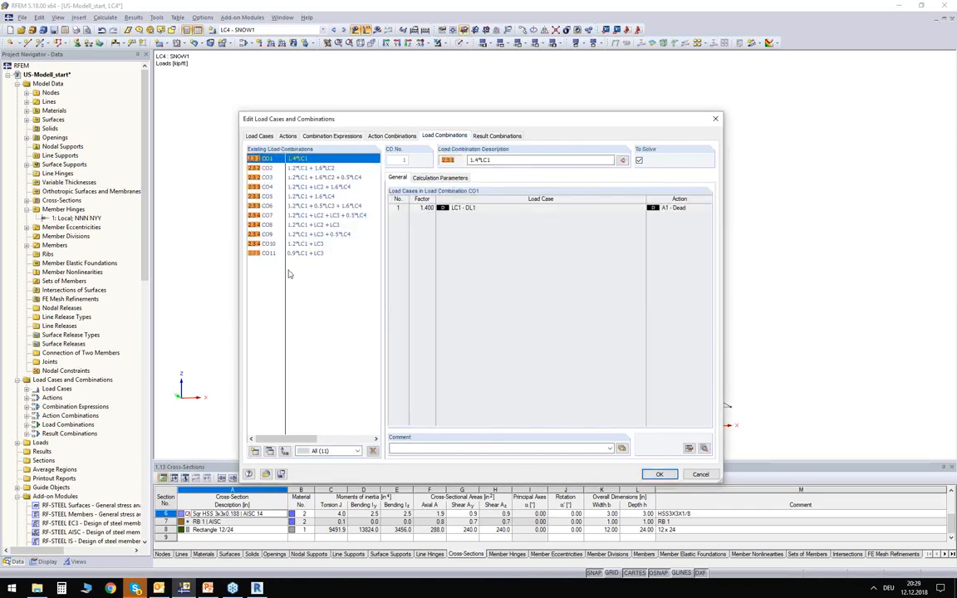
left_click(310, 178)
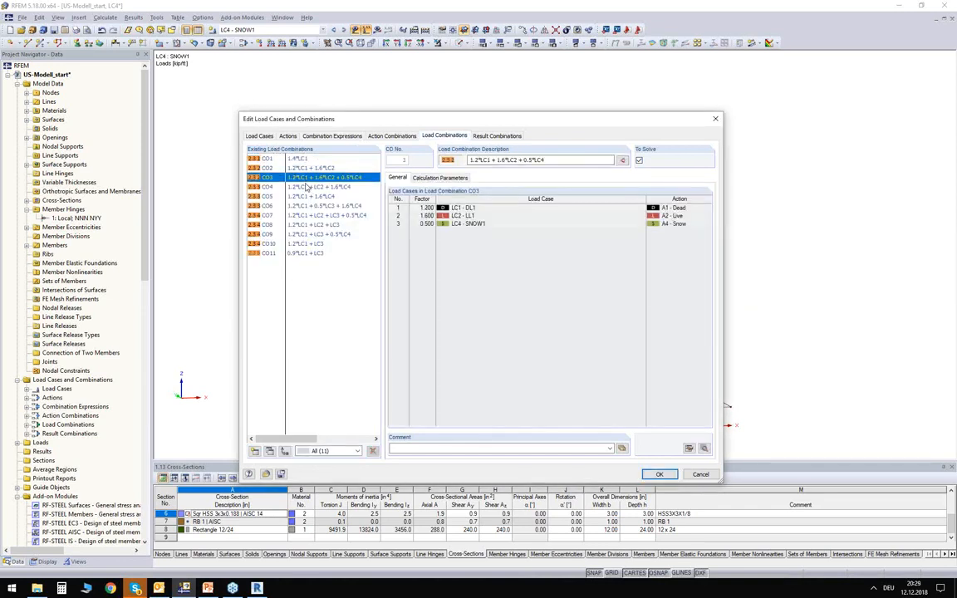
left_click(312, 235)
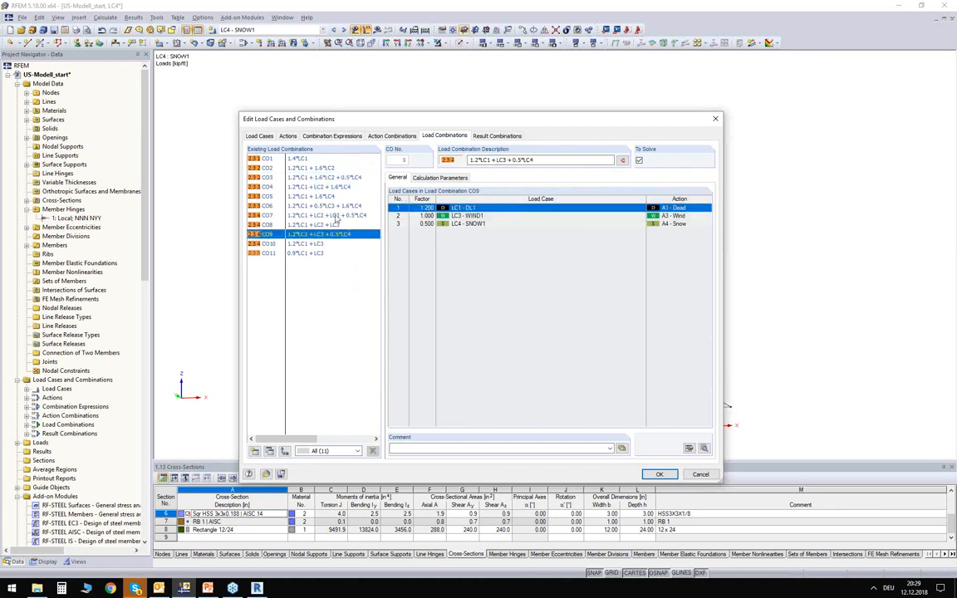
left_click(498, 136)
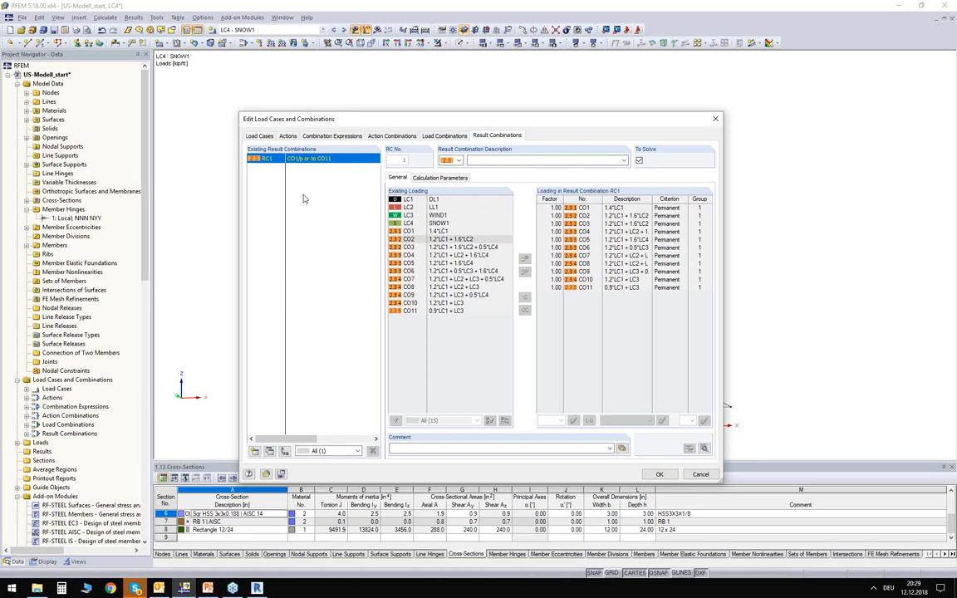
left_click(660, 474)
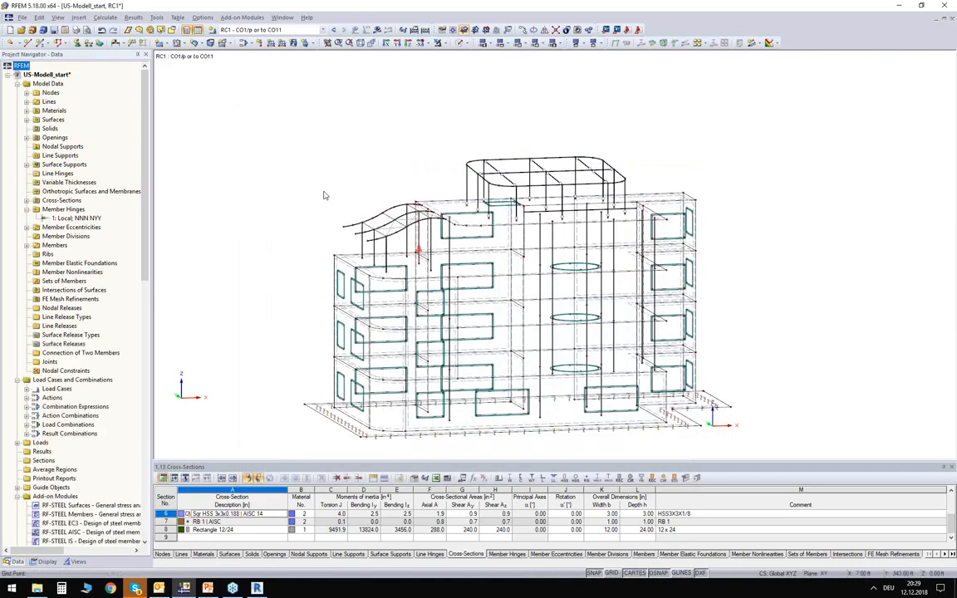
- Display the loads of load combination CO3 (1.2*LC1 + 1.6*LC2 + 0.5*LC4) on the building model
scroll(224, 143, "down", 1)
middle_click_drag(222, 141, 257, 173, "ctrl")
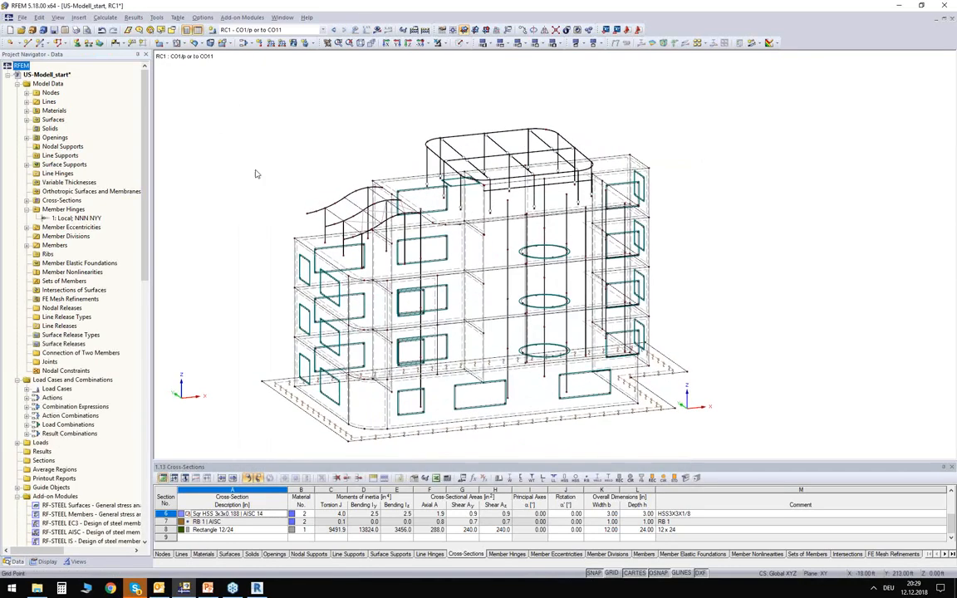
left_click(286, 31)
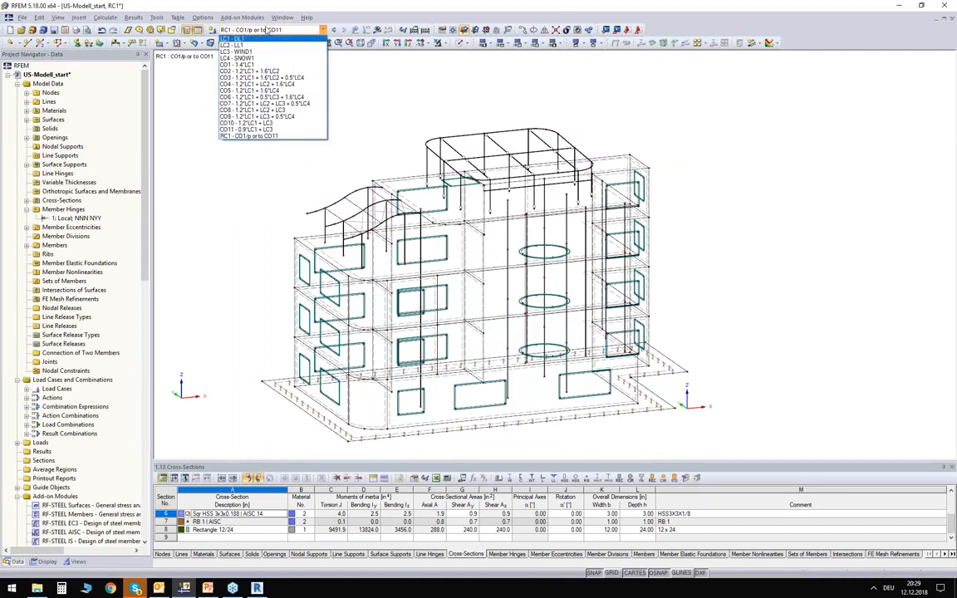
left_click(254, 77)
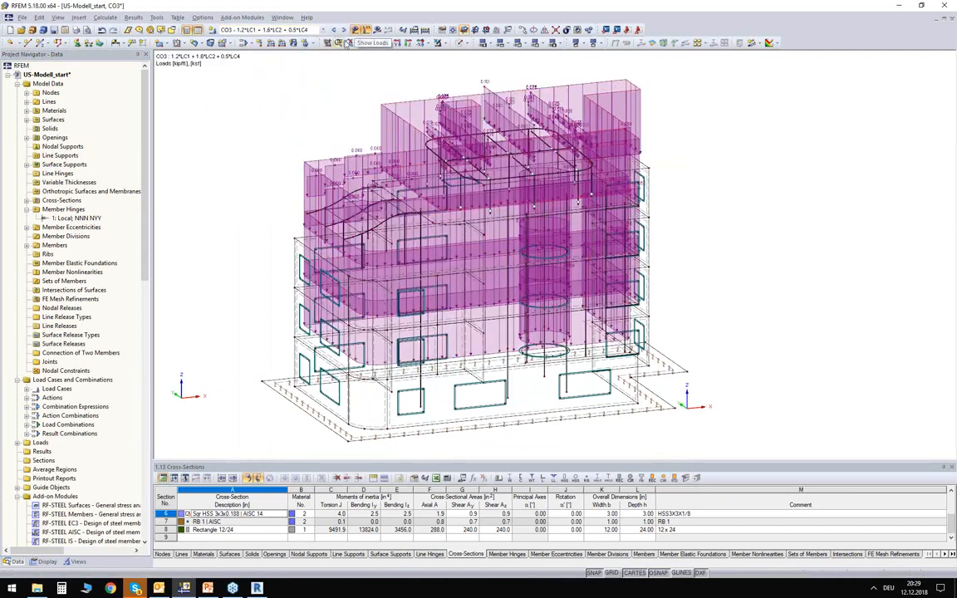
- Hide the load display and inspect the whole building structure from different angles
middle_click_drag(311, 117, 249, 96, "ctrl")
scroll(715, 326, "up", 1)
middle_click_drag(703, 320, 626, 317, "ctrl")
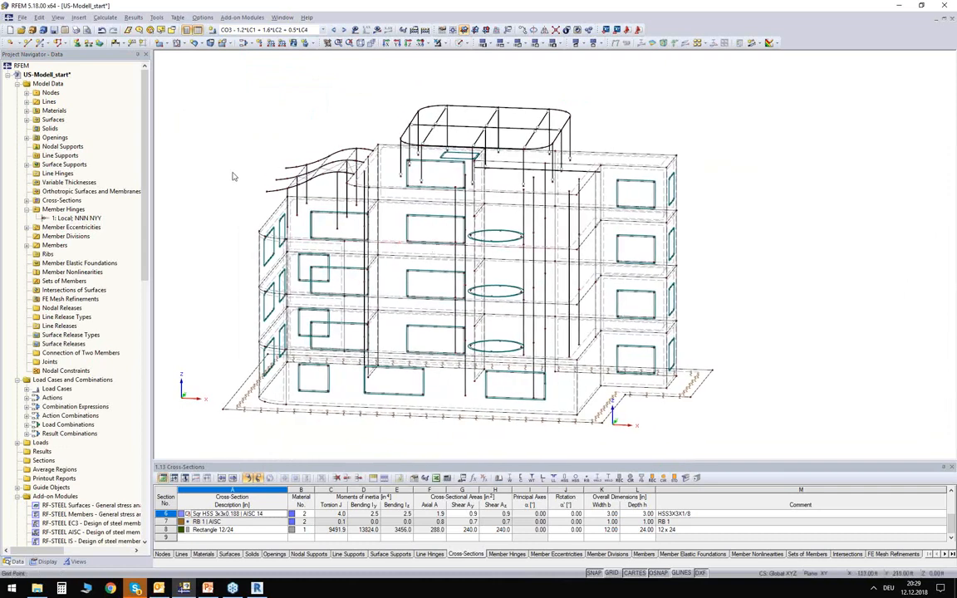
middle_click_drag(230, 178, 203, 145)
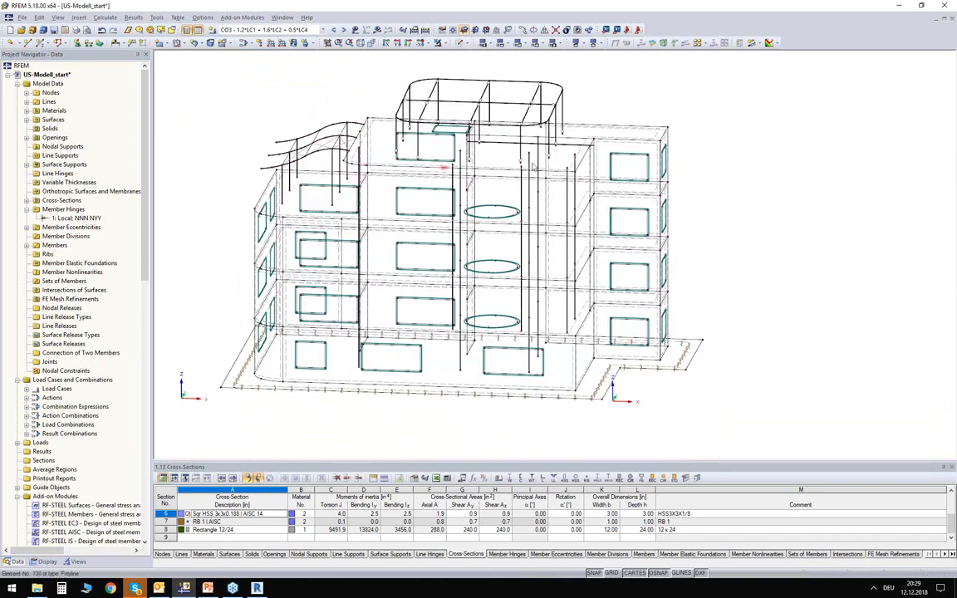
middle_click_drag(313, 110, 207, 139, "ctrl")
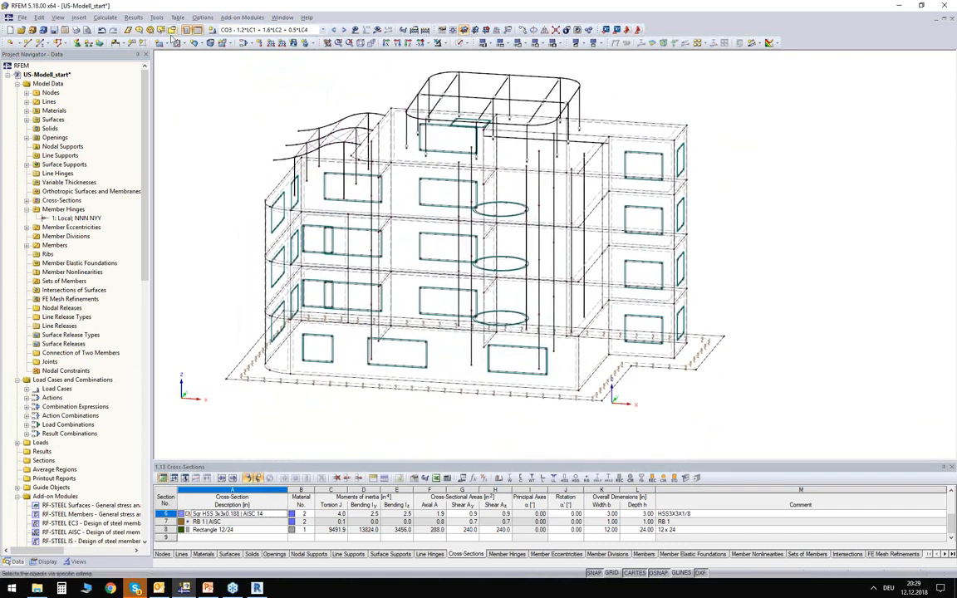
- Generate the FE mesh for the whole model with a target element length of 1.50 ft, combining triangles and quadrangles
left_click(102, 18)
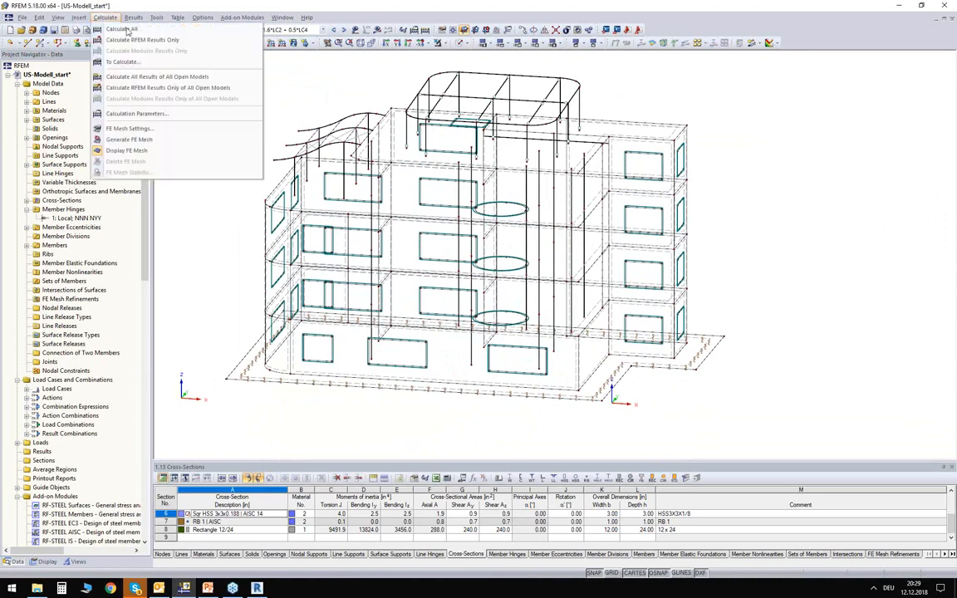
left_click(133, 130)
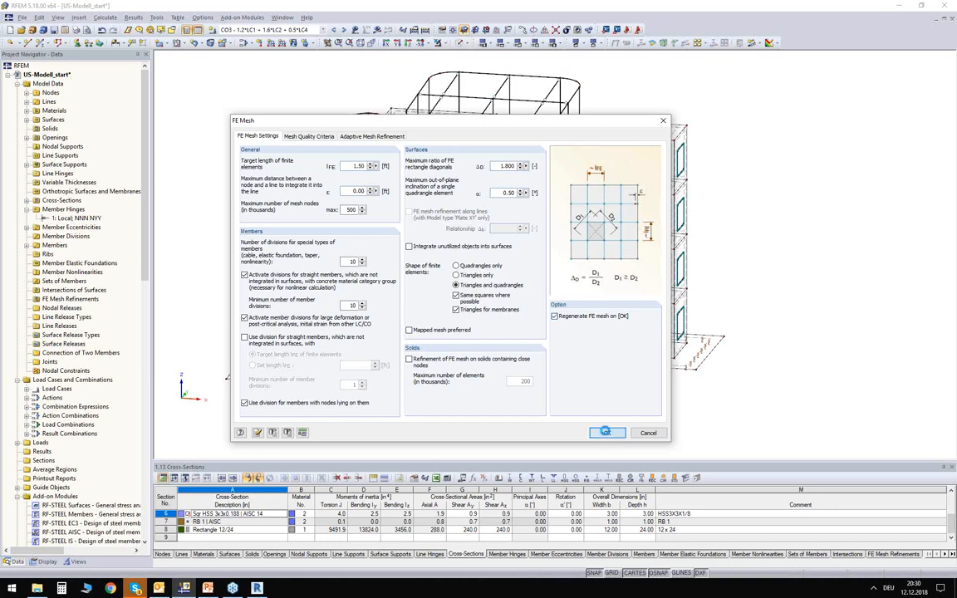
left_click(554, 316)
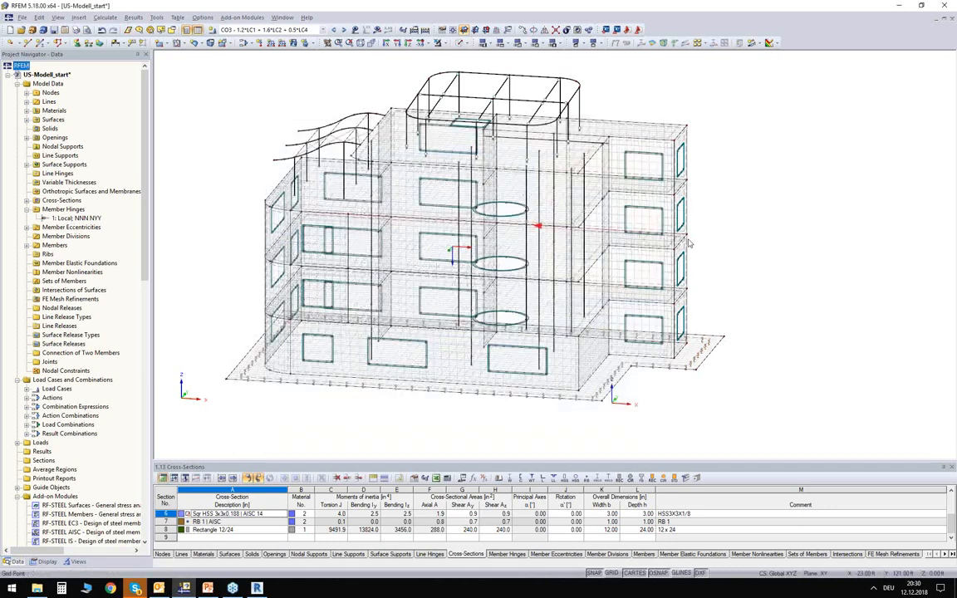
middle_click_drag(742, 255, 797, 233, "ctrl")
scroll(502, 238, "up", 5)
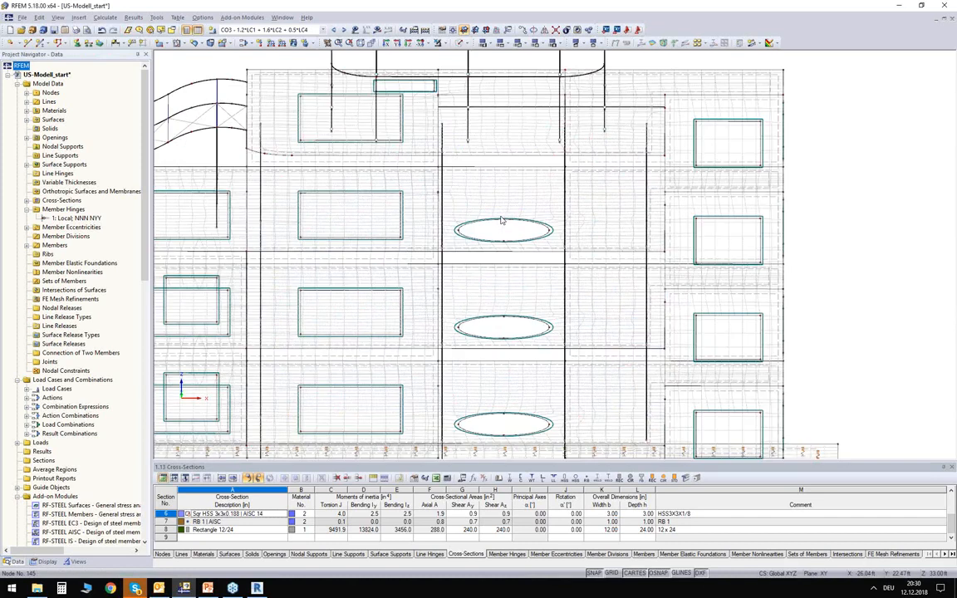
middle_click_drag(502, 238, 420, 237, "ctrl")
- Display the meshed building in solid rendering and examine the mesh around the window openings of the walls
left_click(462, 43)
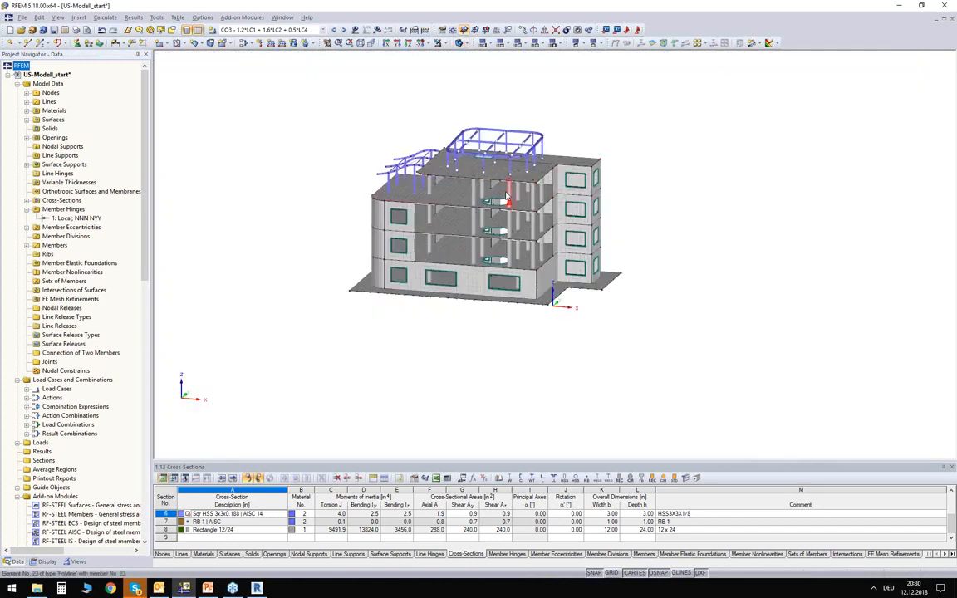
scroll(483, 195, "up", 5)
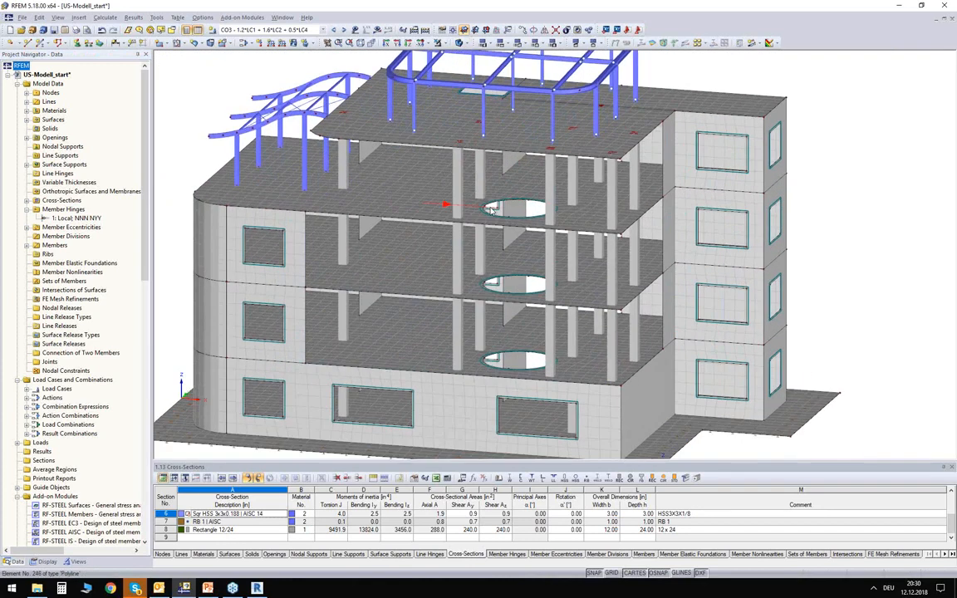
middle_click_drag(762, 205, 696, 193)
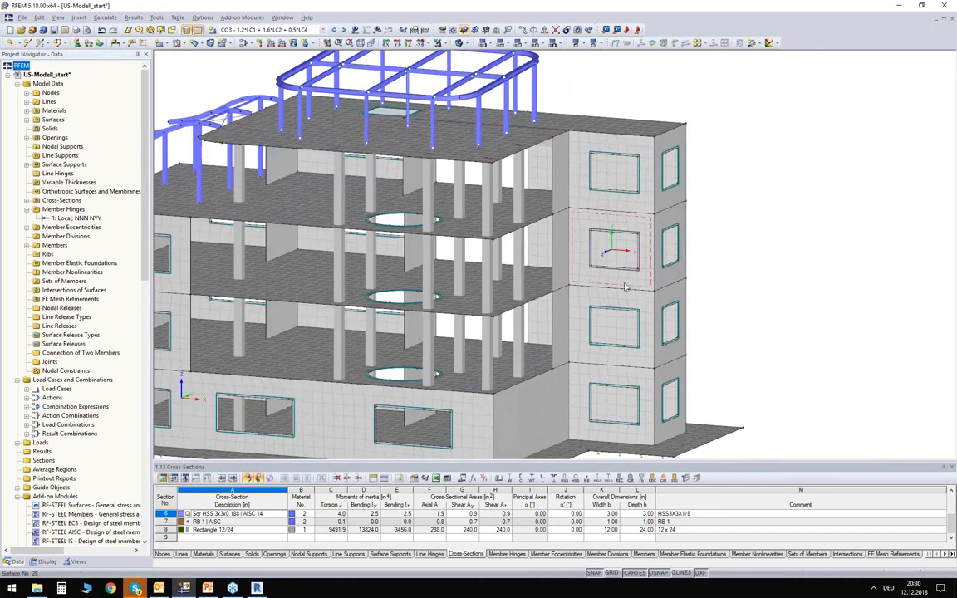
scroll(644, 270, "up", 3)
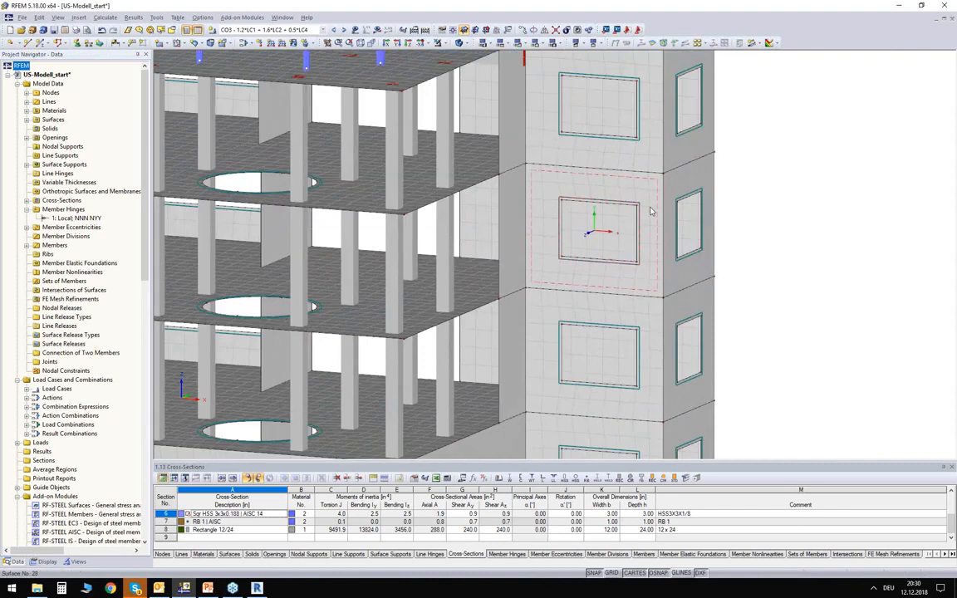
scroll(651, 211, "up", 3)
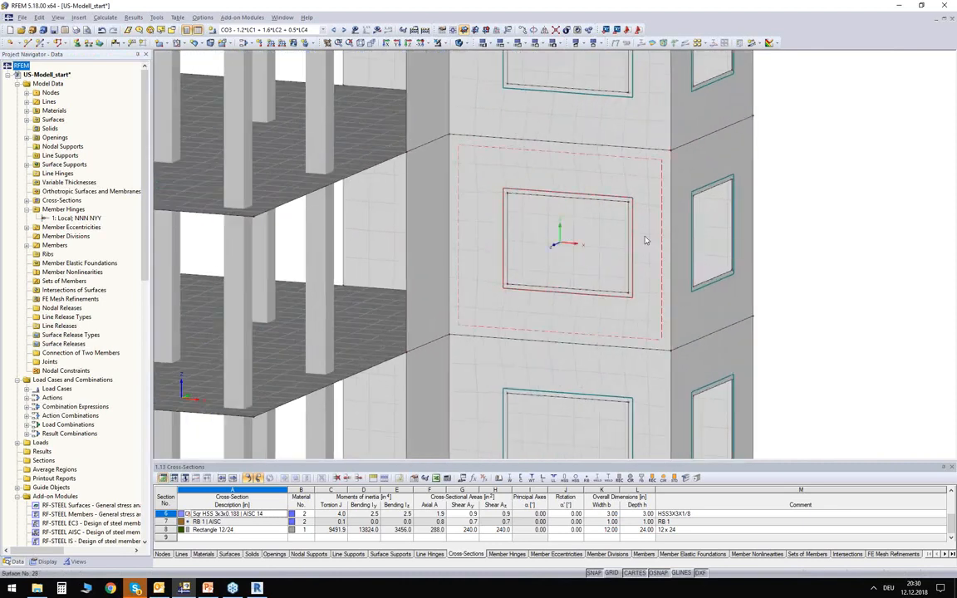
left_click(656, 243)
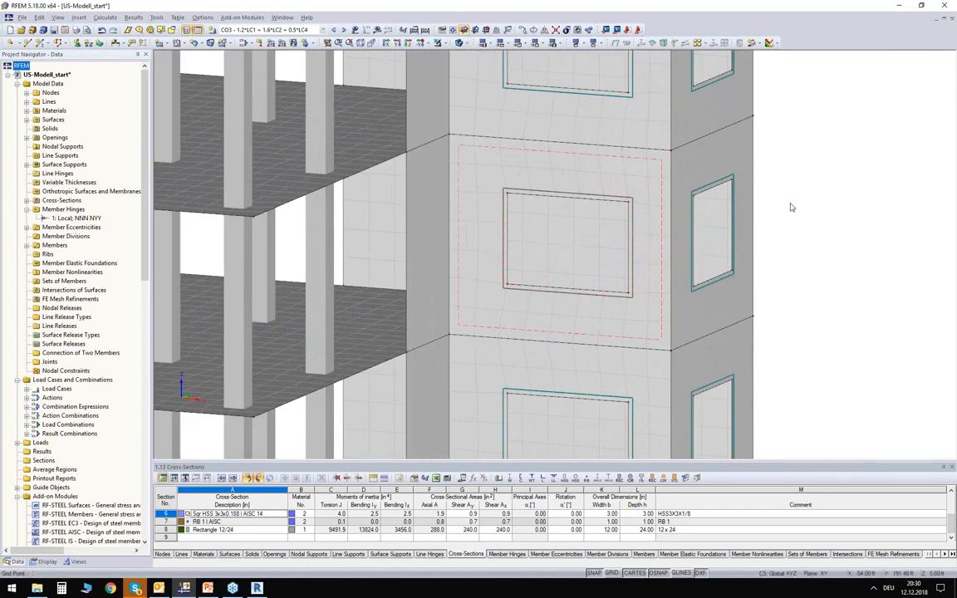
scroll(790, 207, "down", 5)
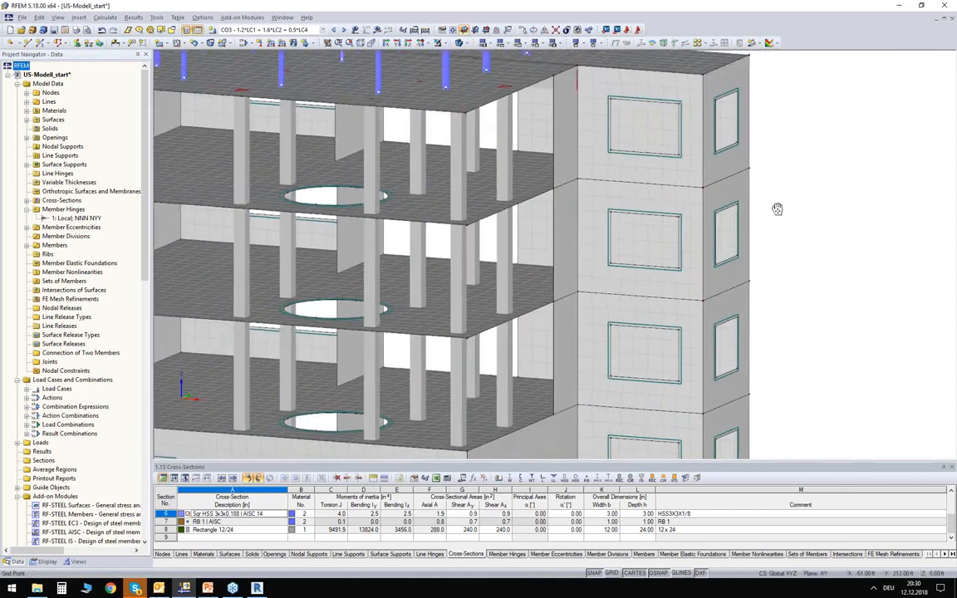
middle_click_drag(781, 207, 779, 253)
scroll(785, 255, "up", 3)
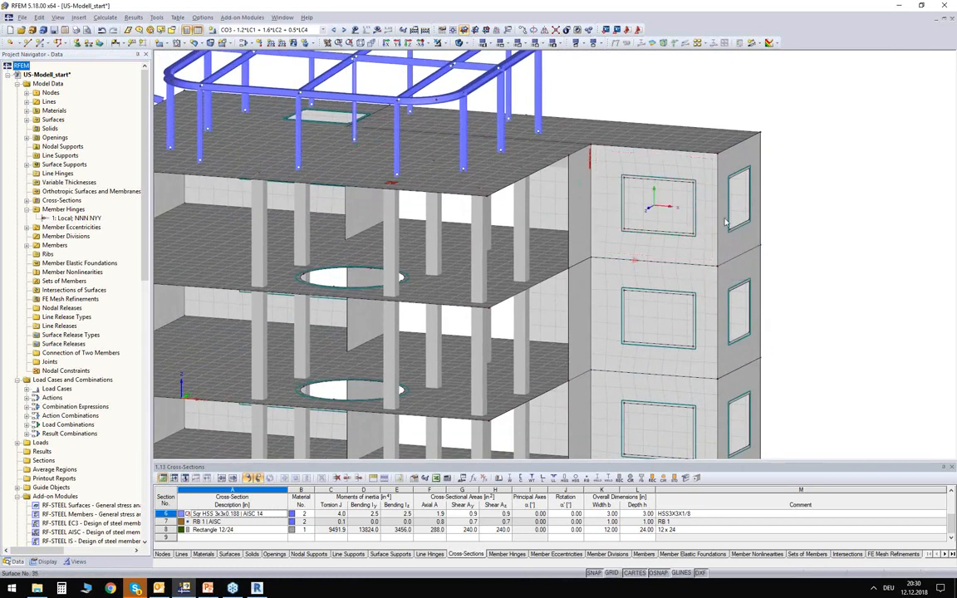
- Assign a surface FE mesh refinement with a 0.5 ft target length to the top-storey window wall, surface 35
double_click(708, 263)
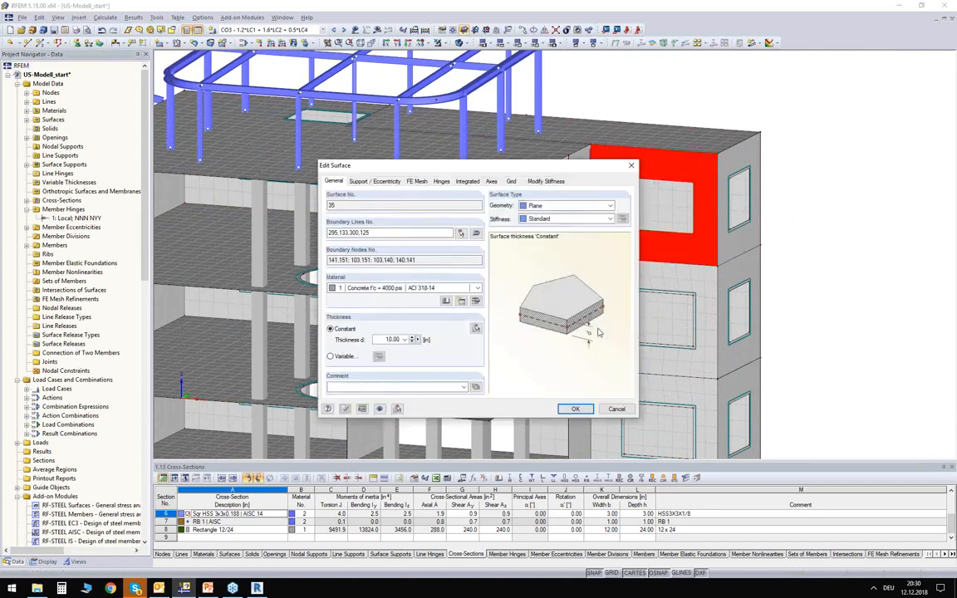
left_click(417, 181)
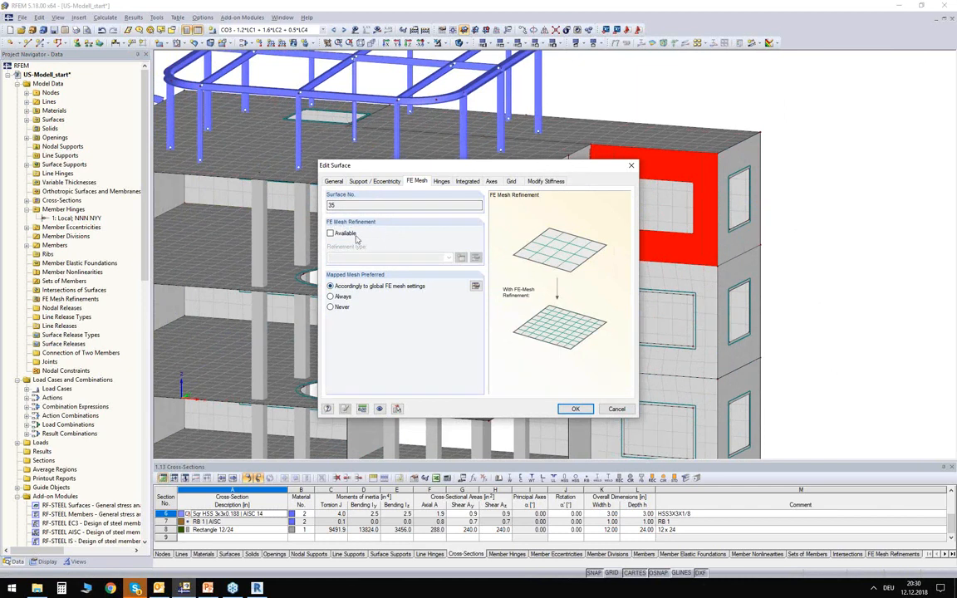
left_click(330, 233)
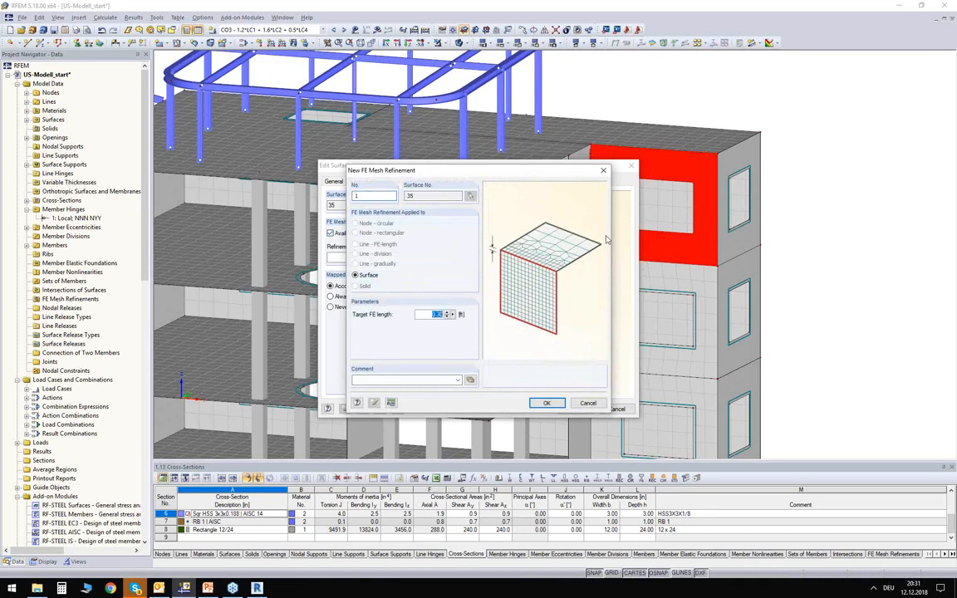
left_click(550, 405)
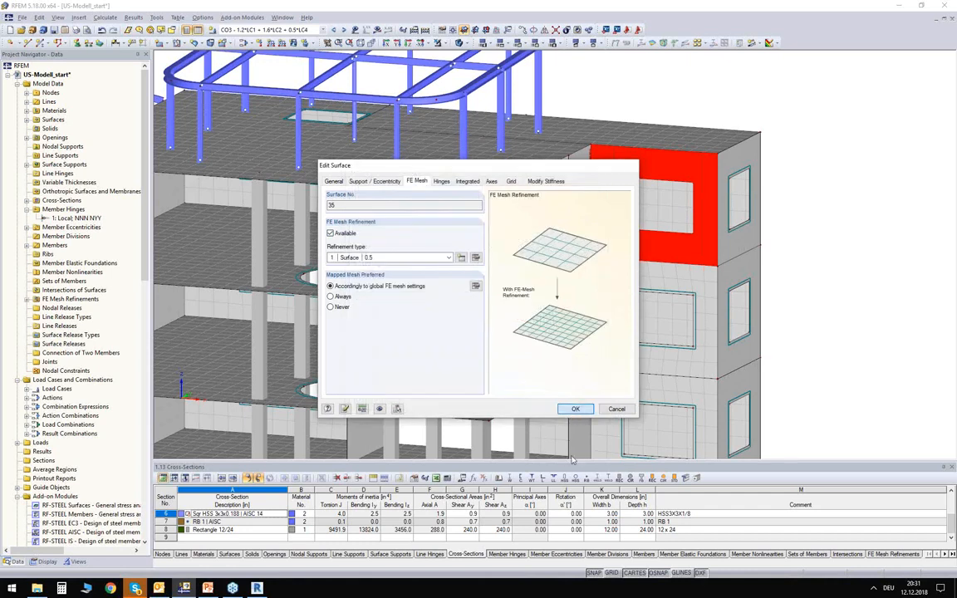
left_click(572, 409)
left_click(774, 255)
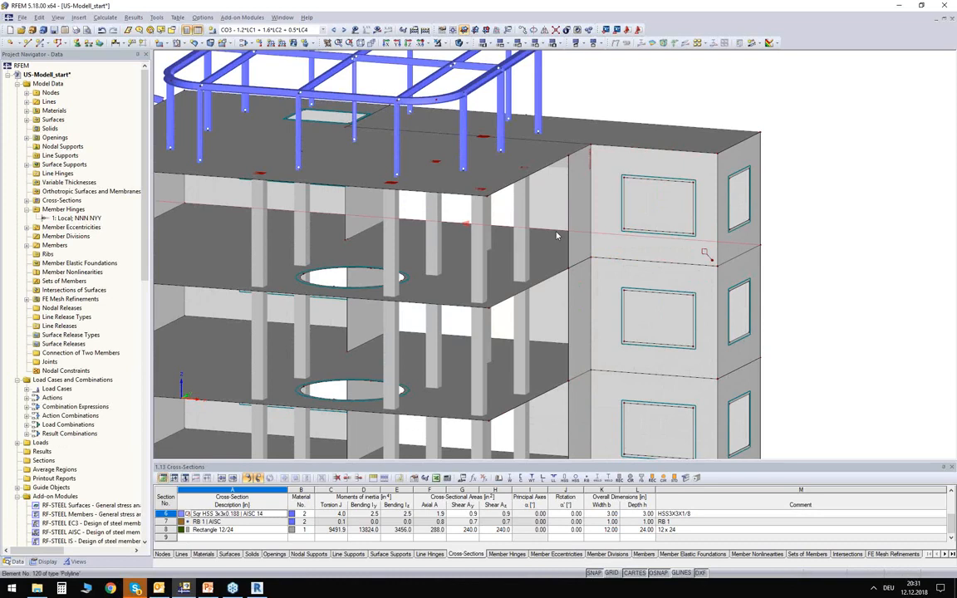
- Add a circular FE mesh refinement at column node 28 with radius 5.00 ft, inner length 0.5 ft and outer length 1.50 ft
double_click(515, 266)
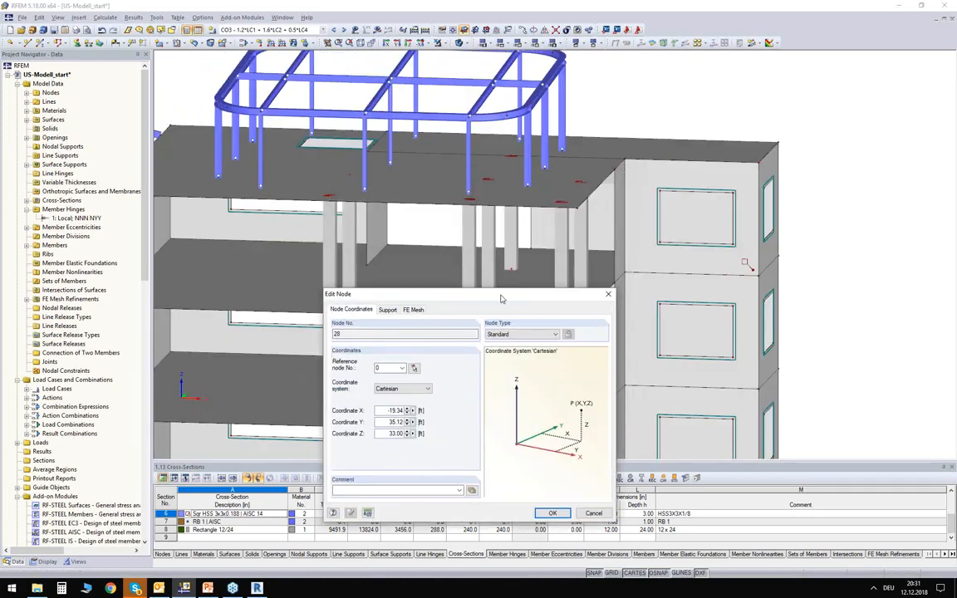
left_click_drag(501, 299, 509, 252)
left_click(421, 261)
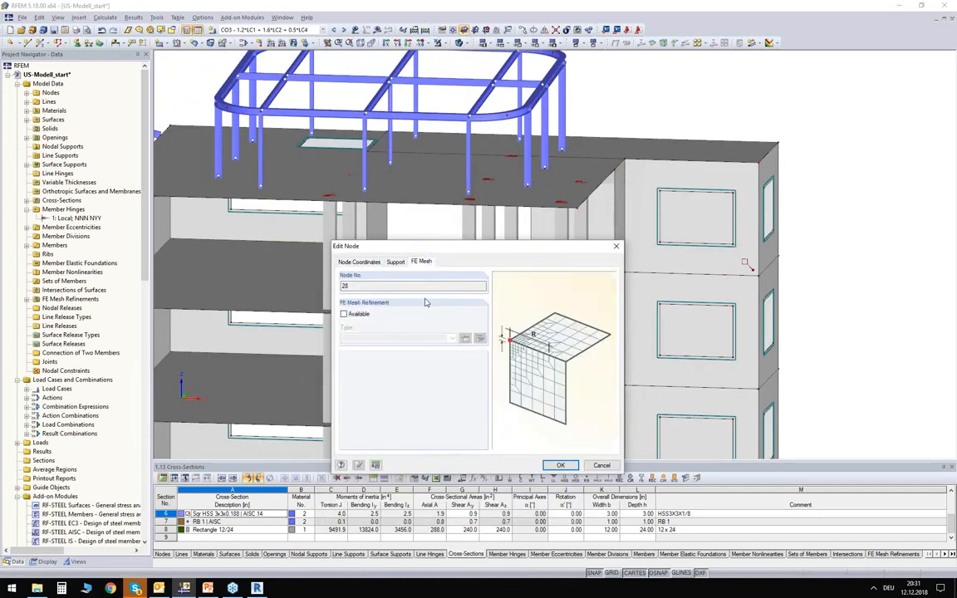
left_click(344, 314)
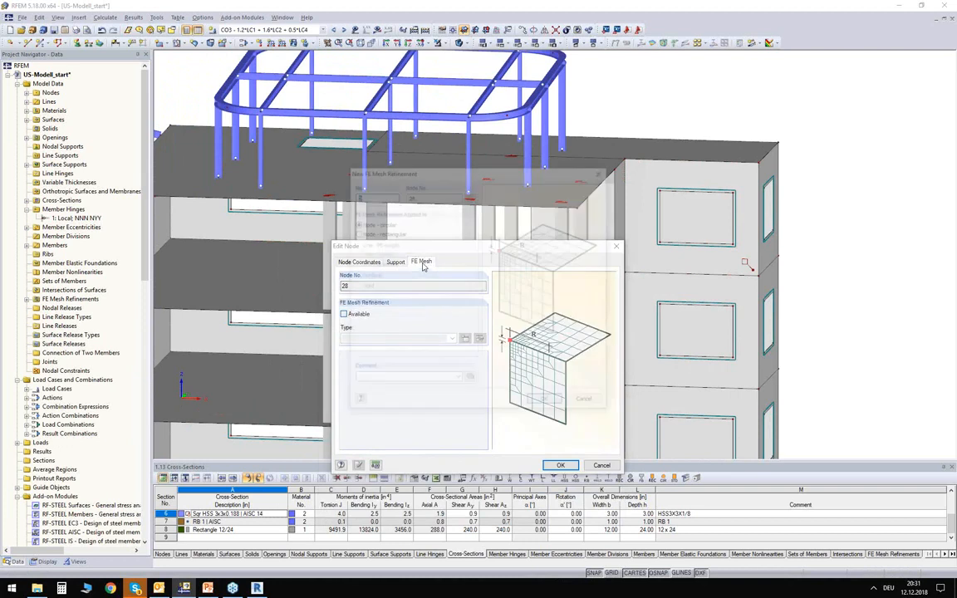
left_click_drag(435, 175, 469, 175)
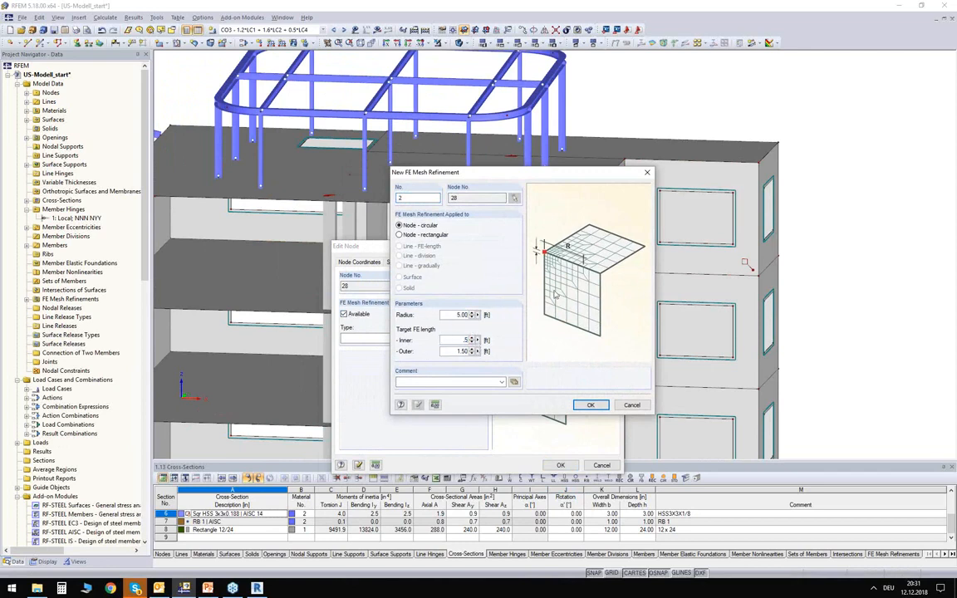
left_click(591, 405)
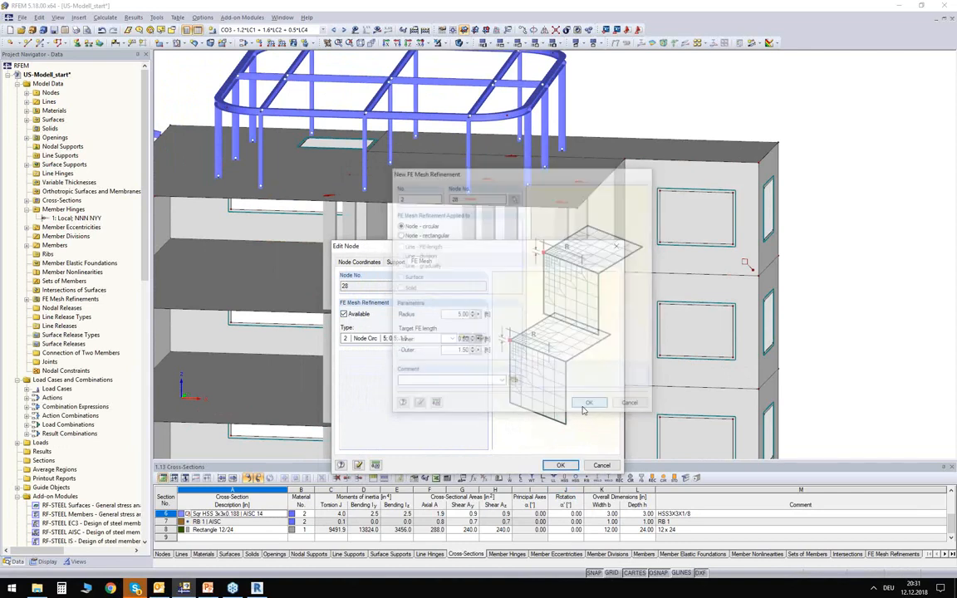
left_click(559, 466)
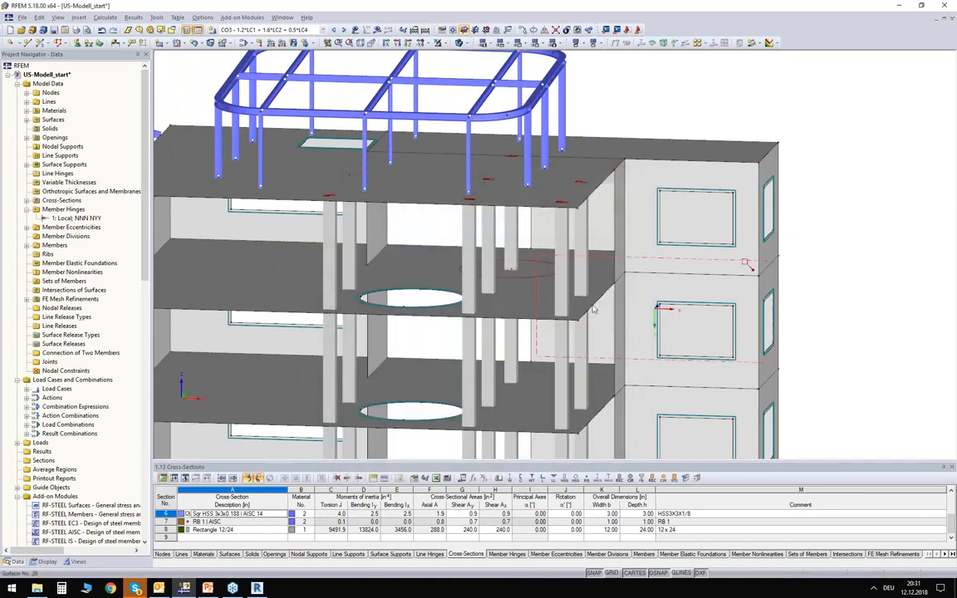
- Regenerate the FE mesh of the building with the surface and node refinements included
scroll(565, 302, "down", 3)
middle_click_drag(527, 352, 547, 289)
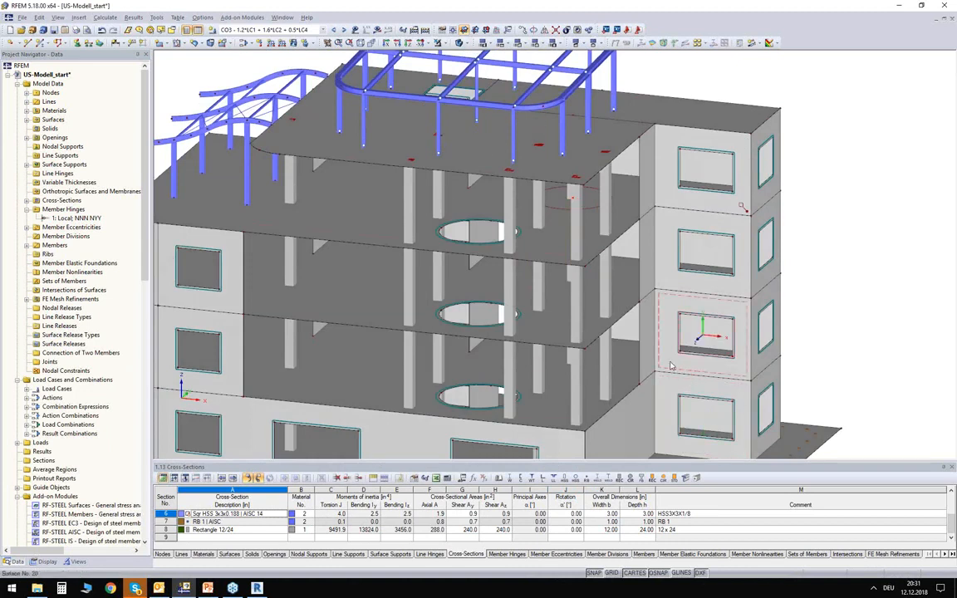
scroll(619, 332, "down", 3)
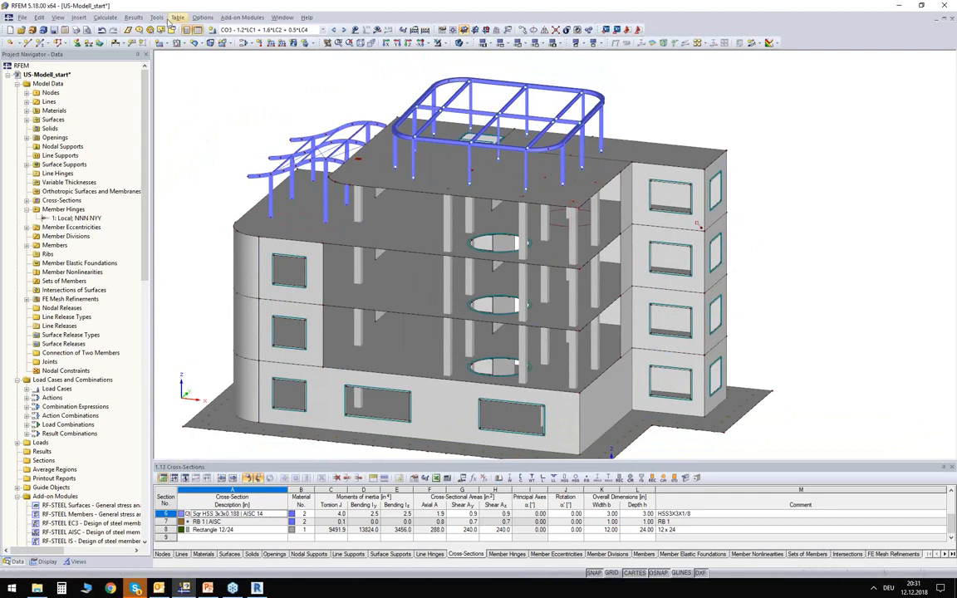
left_click(106, 18)
left_click(128, 126)
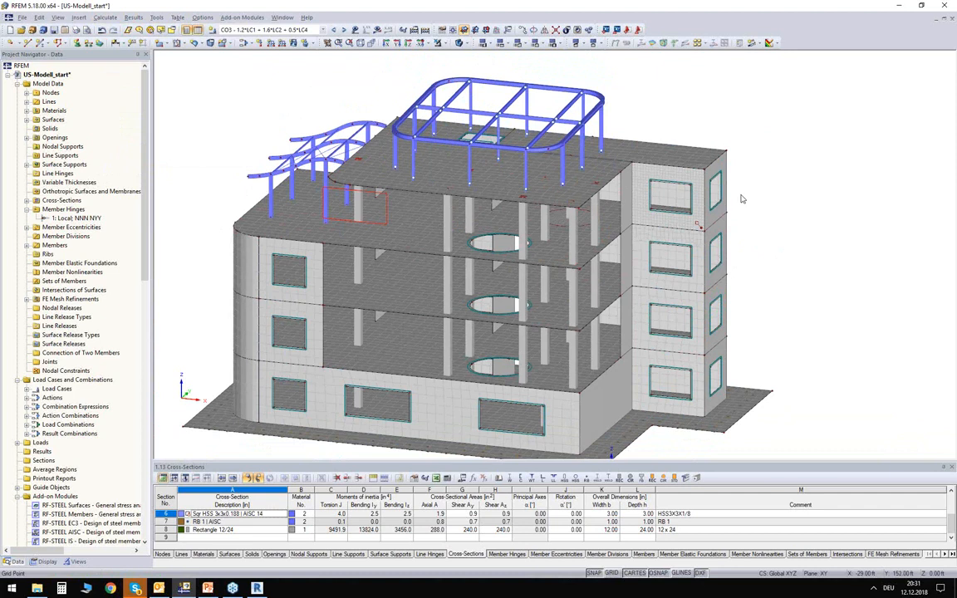
- Examine the refined mesh on the top-storey window wall and in the circular area around the column node
scroll(733, 196, "up", 6)
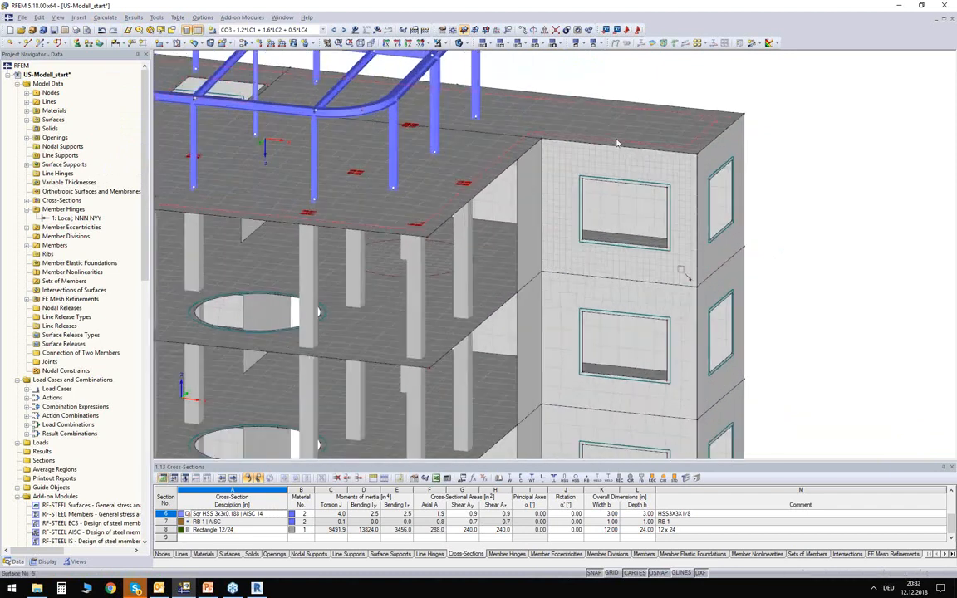
middle_click_drag(754, 177, 728, 208, "ctrl")
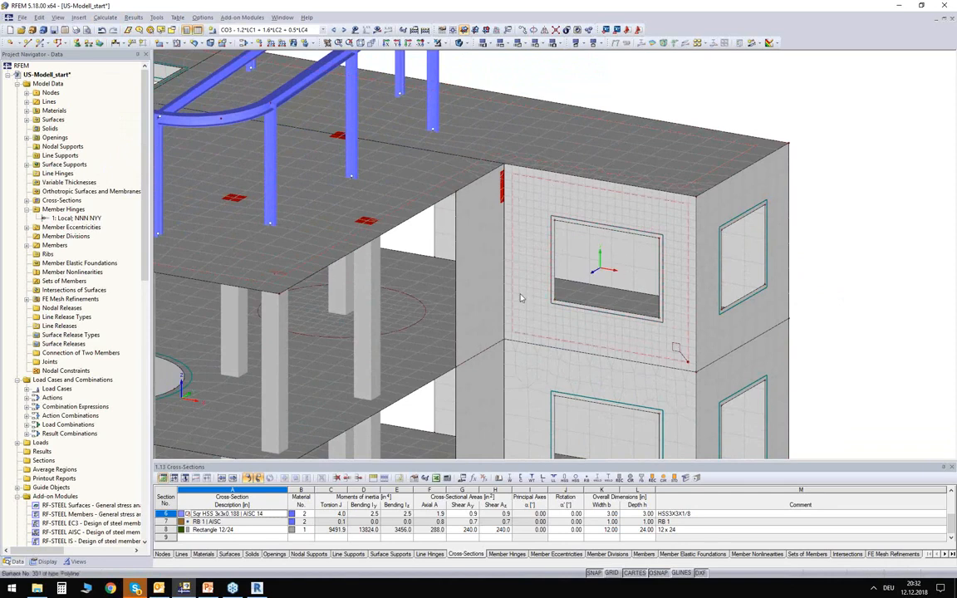
middle_click_drag(439, 276, 661, 279)
scroll(528, 258, "up", 4)
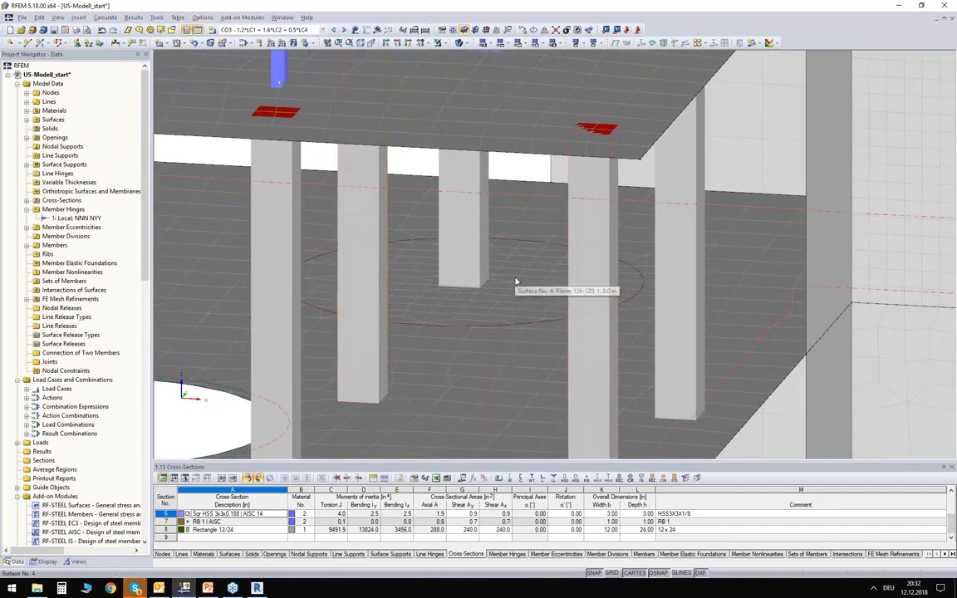
scroll(516, 279, "down", 5)
scroll(516, 283, "down", 5)
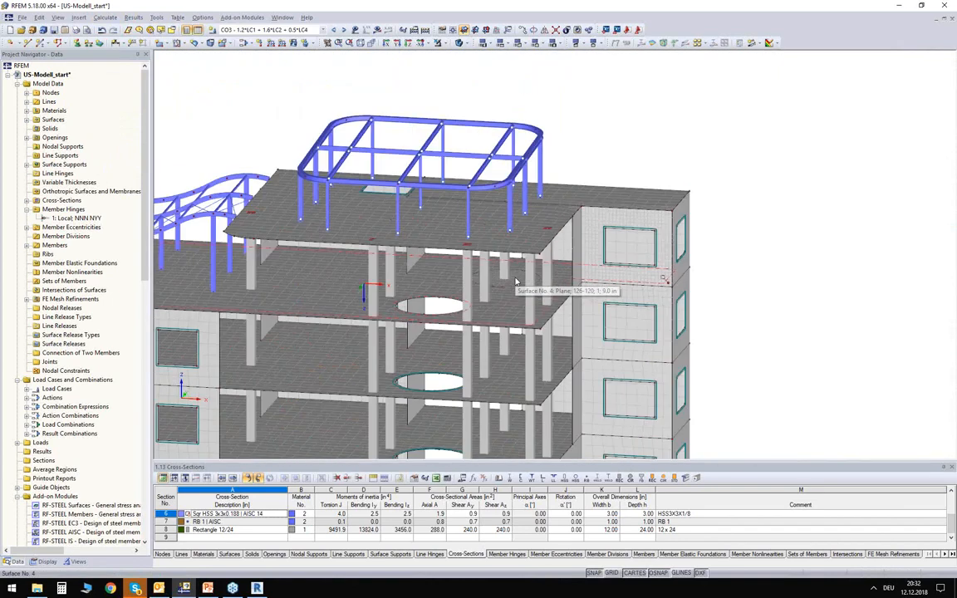
middle_click_drag(612, 281, 584, 287)
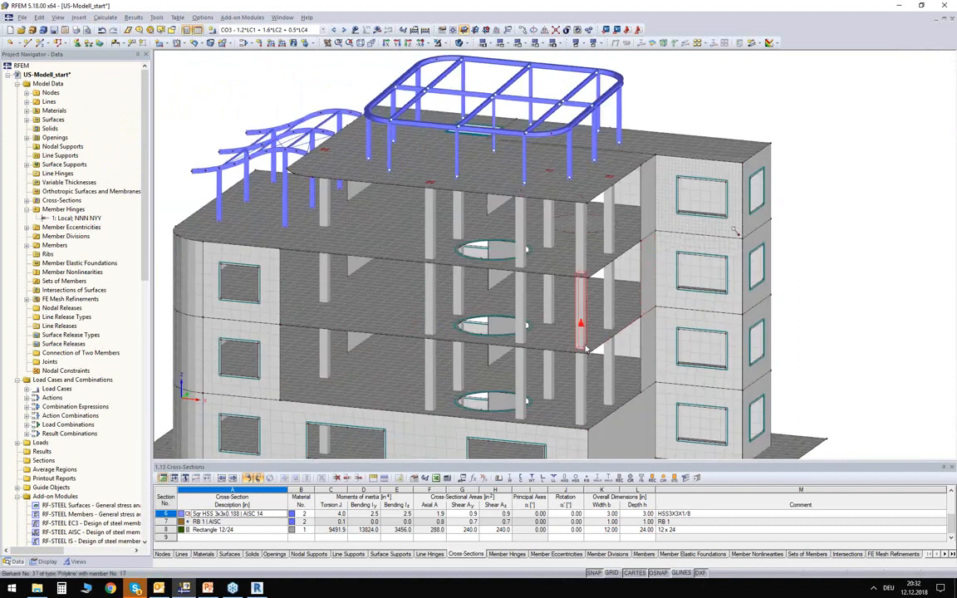
scroll(581, 341, "down", 1)
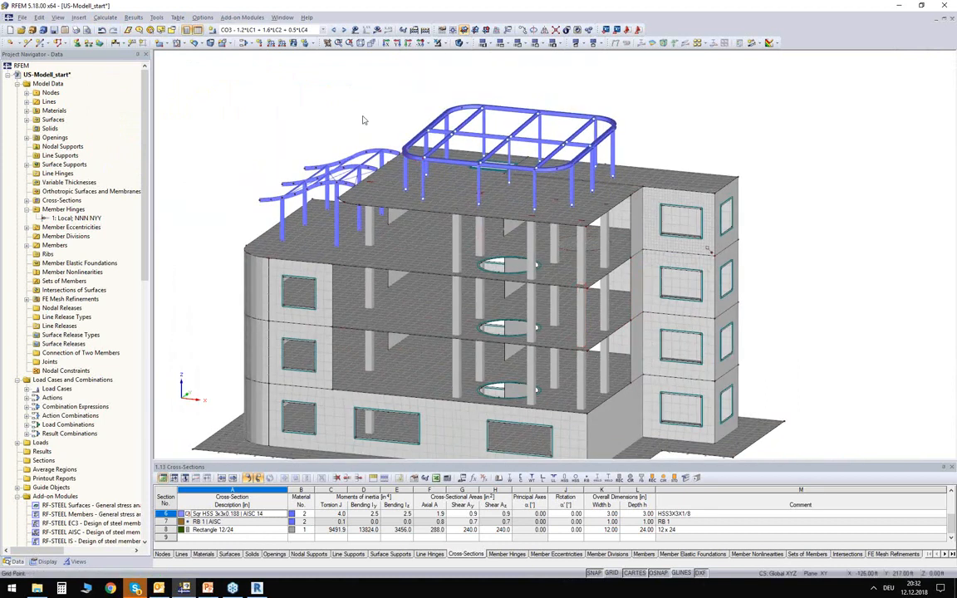
- Select result combination RC1 and start the calculation of its results, moving the solver window clear of the model
left_click(281, 30)
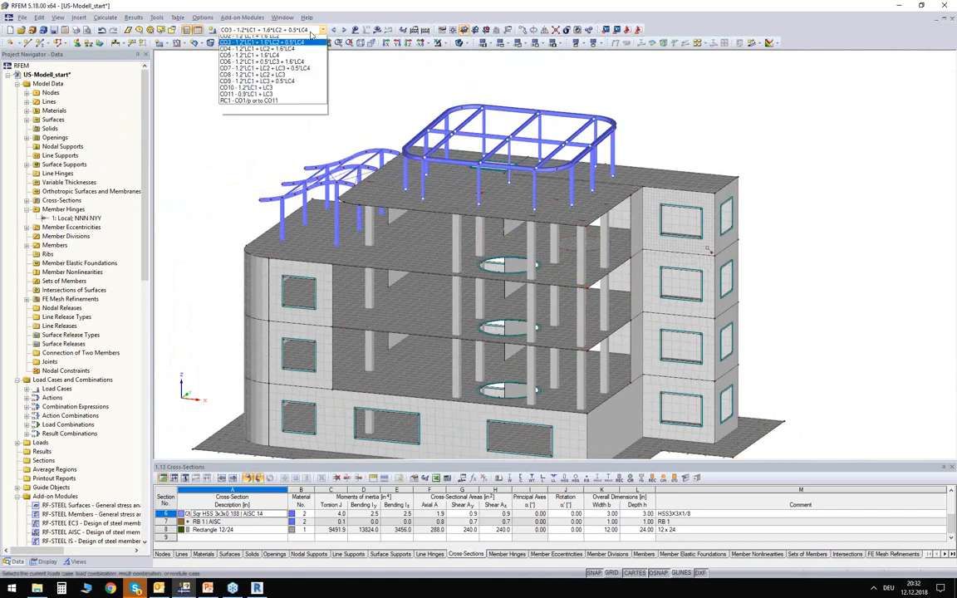
left_click(243, 135)
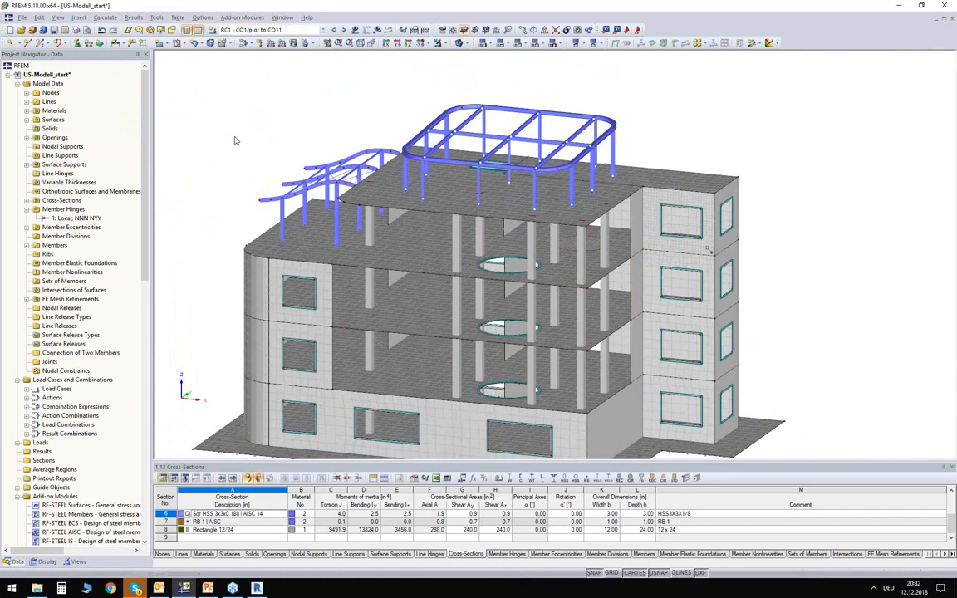
left_click(378, 31)
left_click(415, 284)
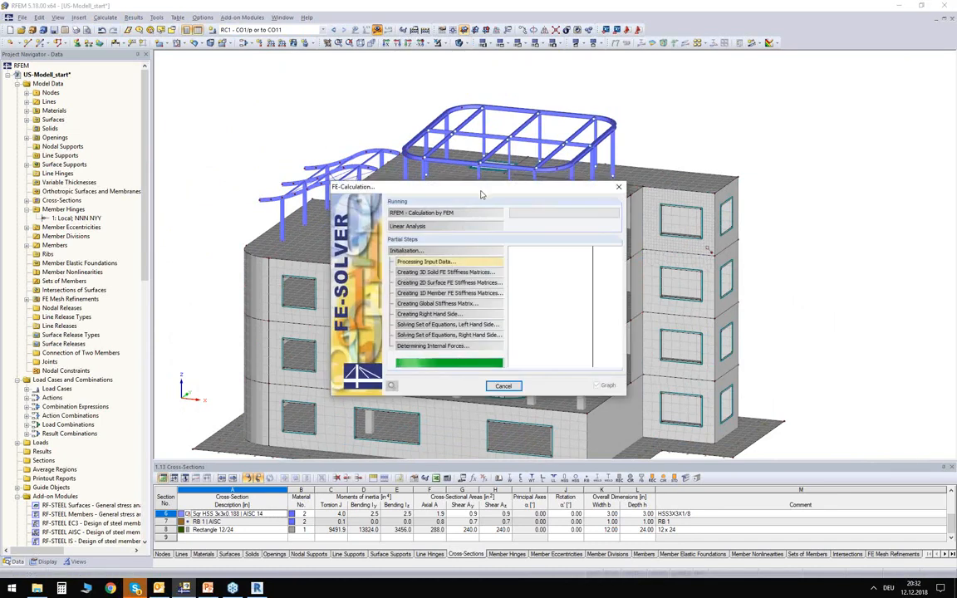
left_click_drag(488, 192, 466, 158)
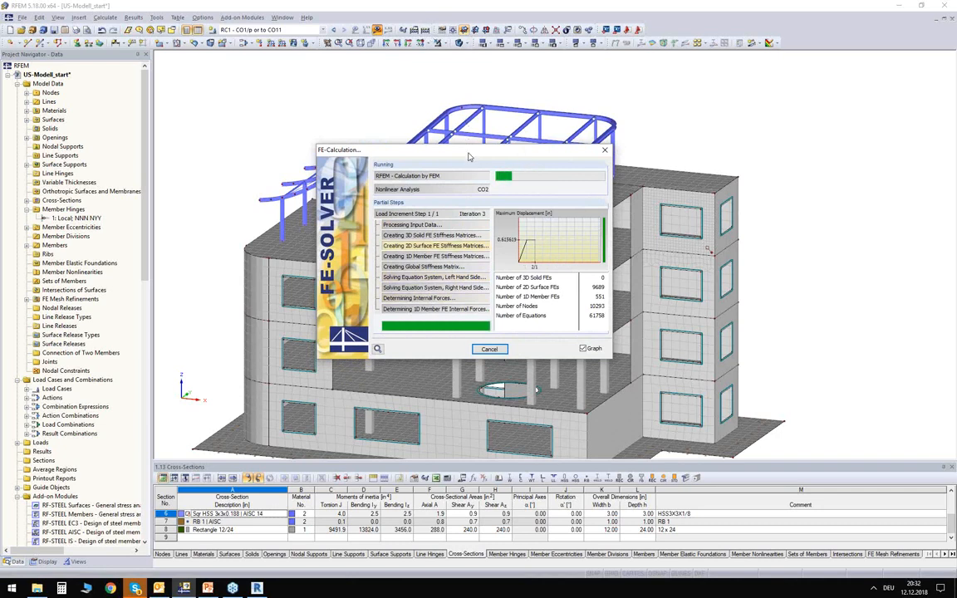
left_click_drag(471, 153, 585, 126)
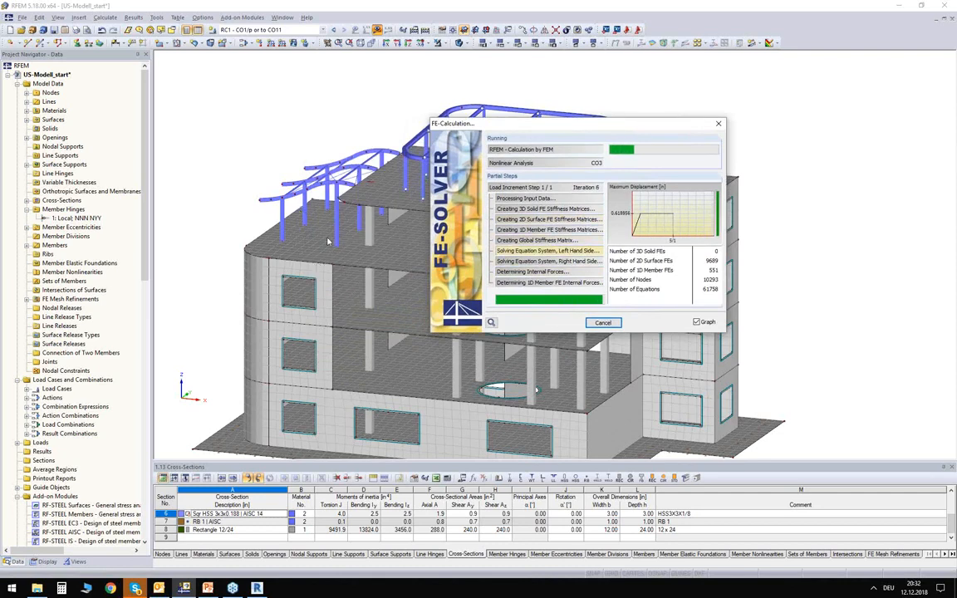
left_click_drag(536, 129, 598, 111)
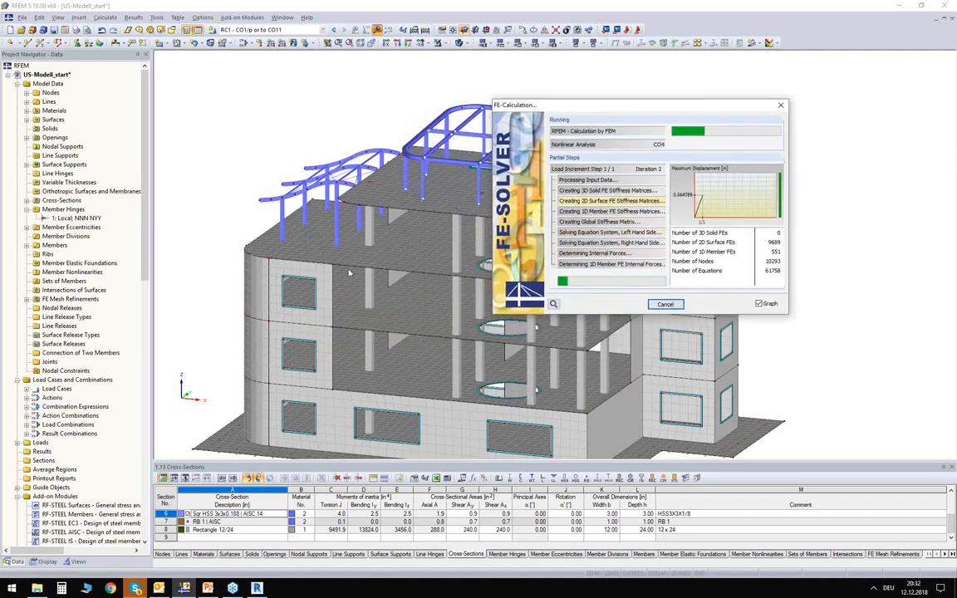
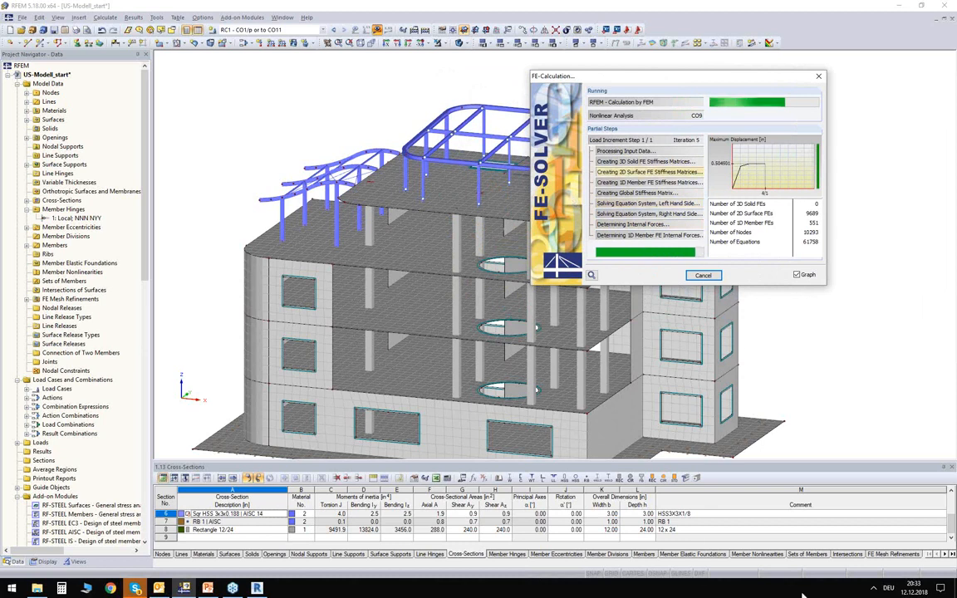
left_click_drag(648, 93, 657, 117)
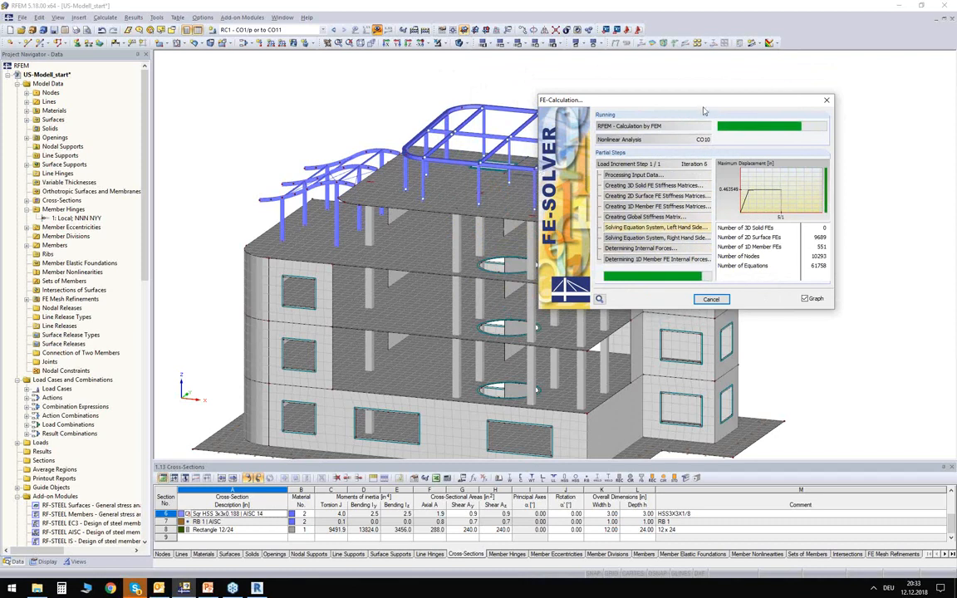
left_click_drag(702, 106, 714, 94)
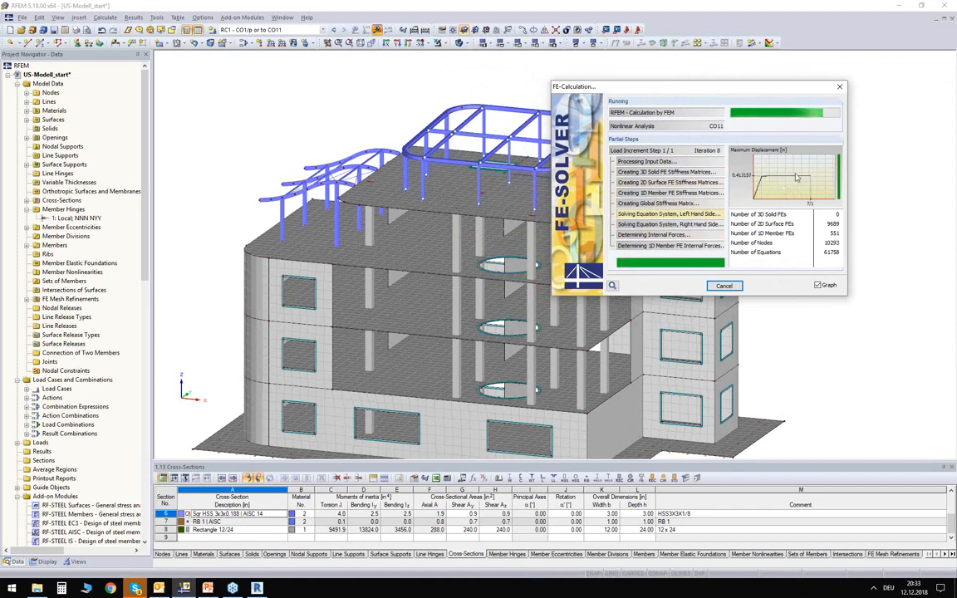
left_click_drag(755, 90, 810, 81)
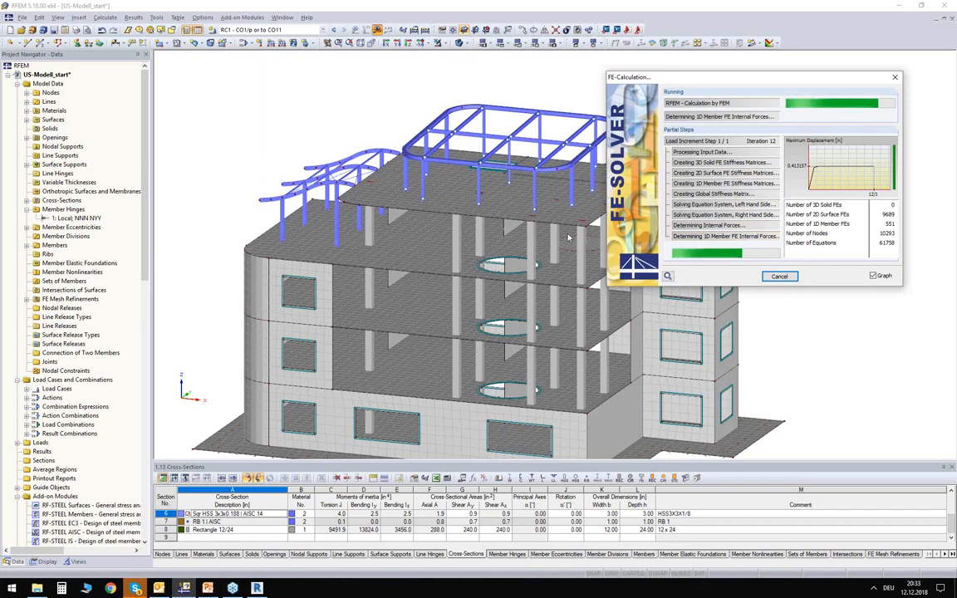
- Display the global deformations of load combination CO3 on the transparent model with a deformation display factor of 27.5
left_click(294, 31)
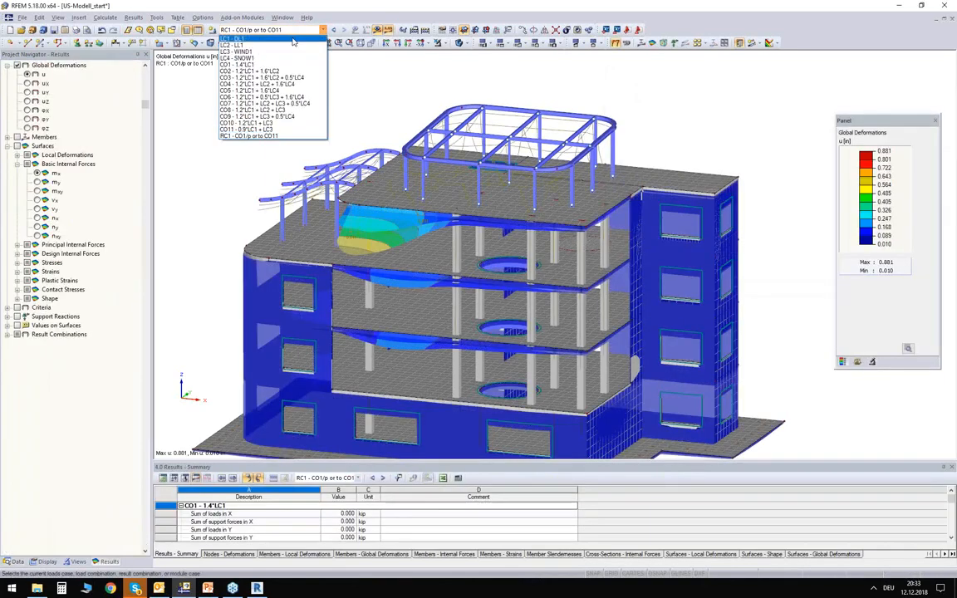
left_click(258, 78)
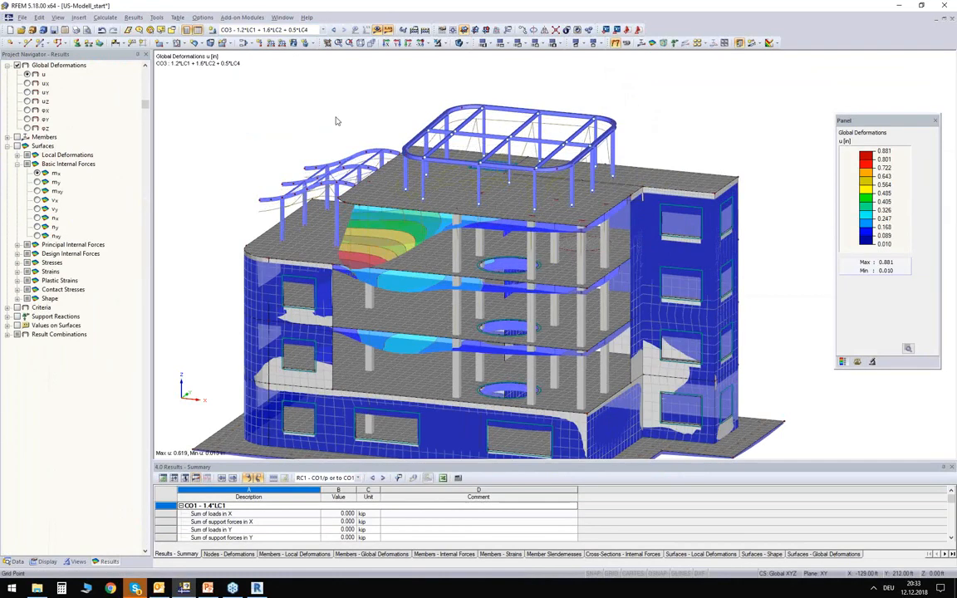
left_click(859, 362)
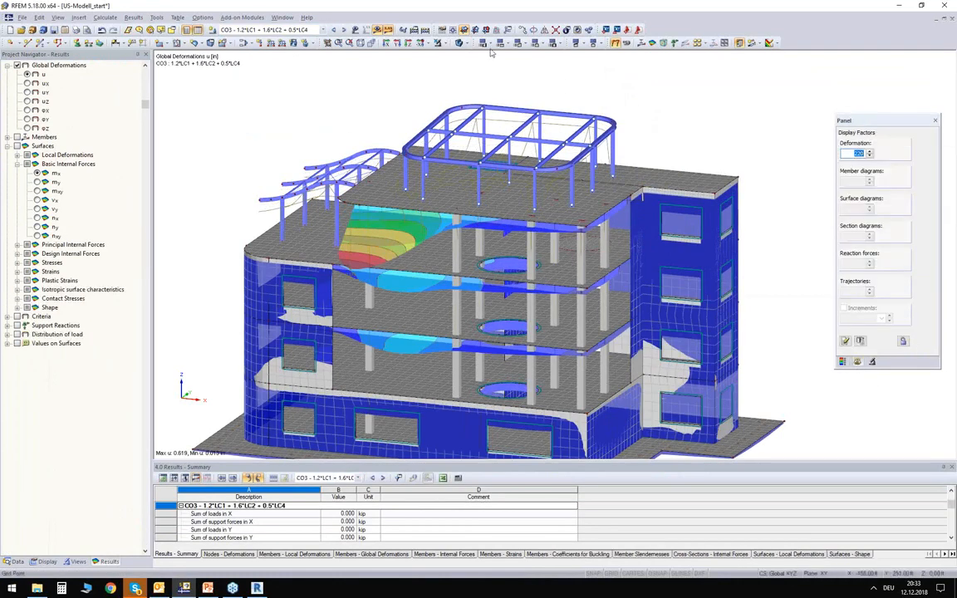
left_click(461, 43)
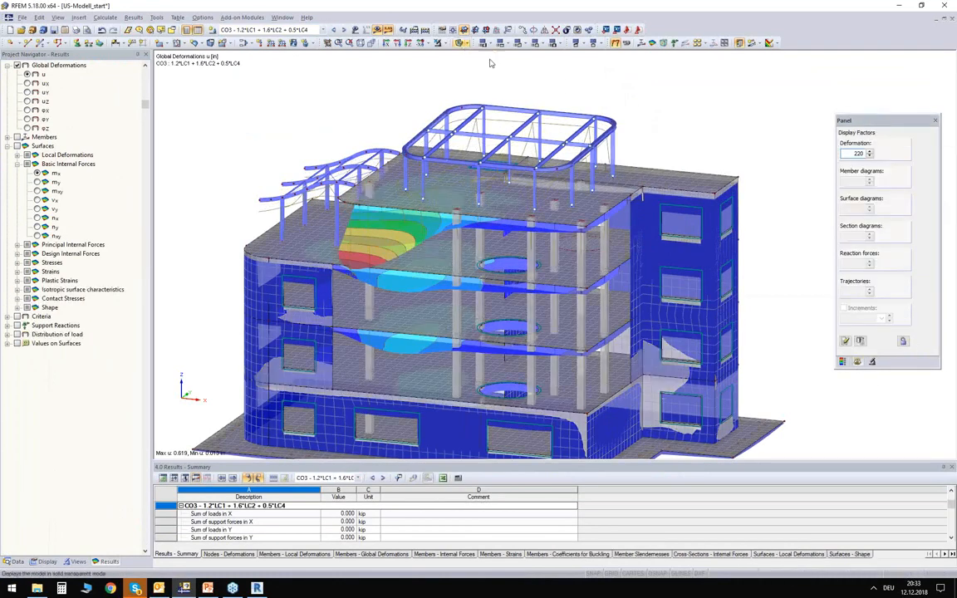
left_click(870, 156)
left_click(870, 156)
left_click(870, 157)
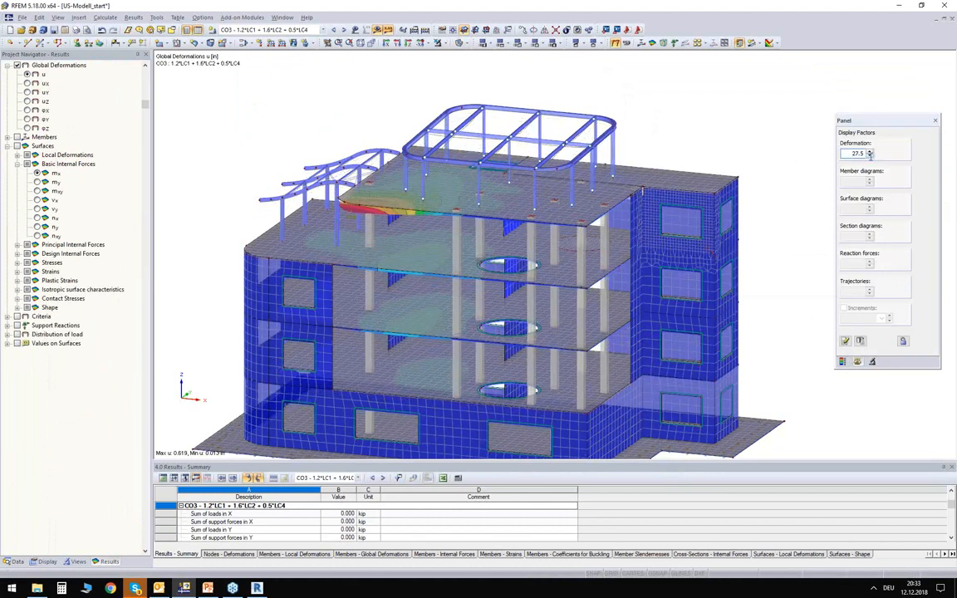
middle_click_drag(351, 263, 461, 227)
middle_click_drag(262, 112, 265, 114, "ctrl")
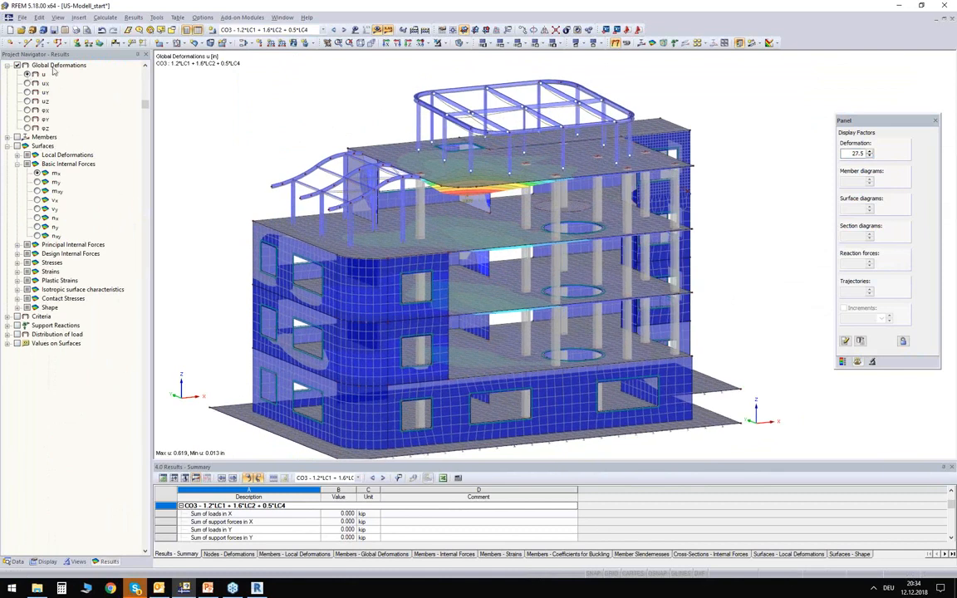
- Display the member axial forces N for CO3 on the wireframe model and examine the values along the columns
left_click(7, 137)
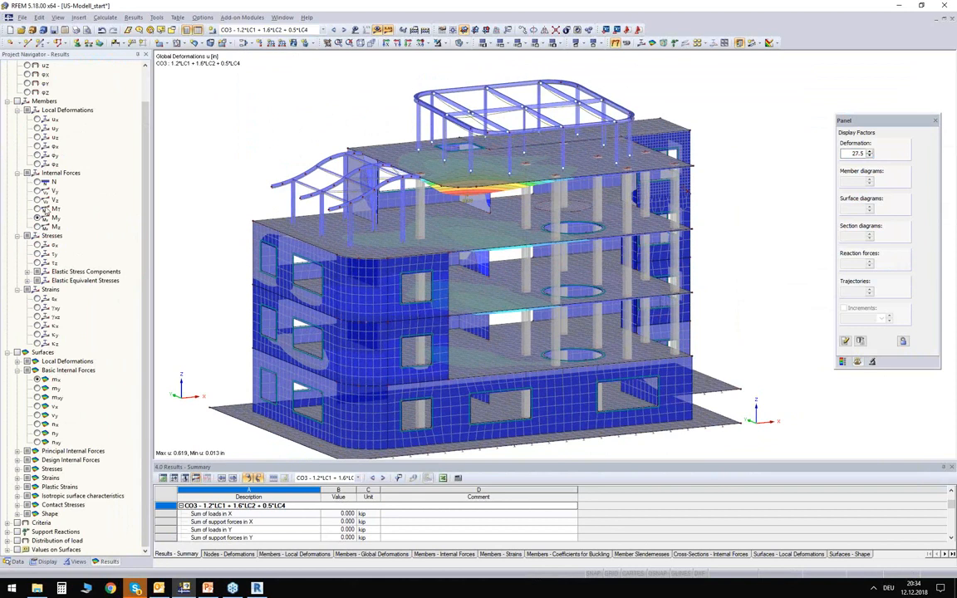
left_click(457, 45)
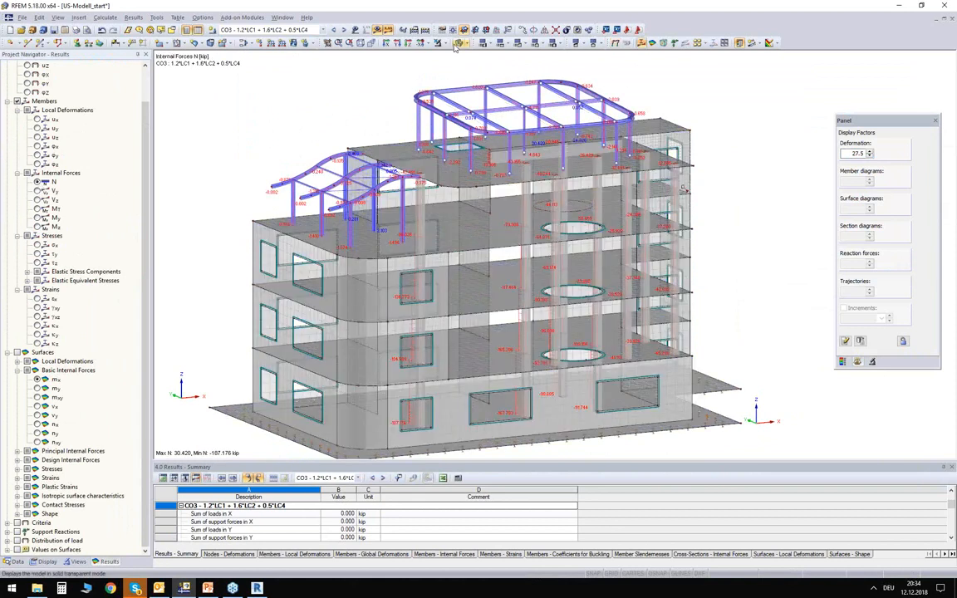
left_click(457, 47)
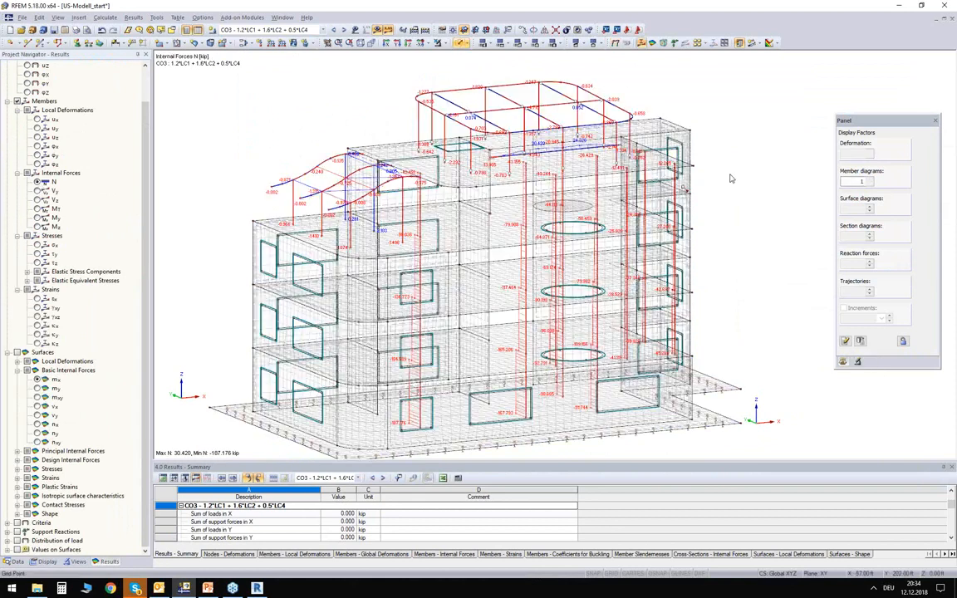
middle_click_drag(619, 200, 134, 139, "ctrl")
scroll(372, 256, "up", 6)
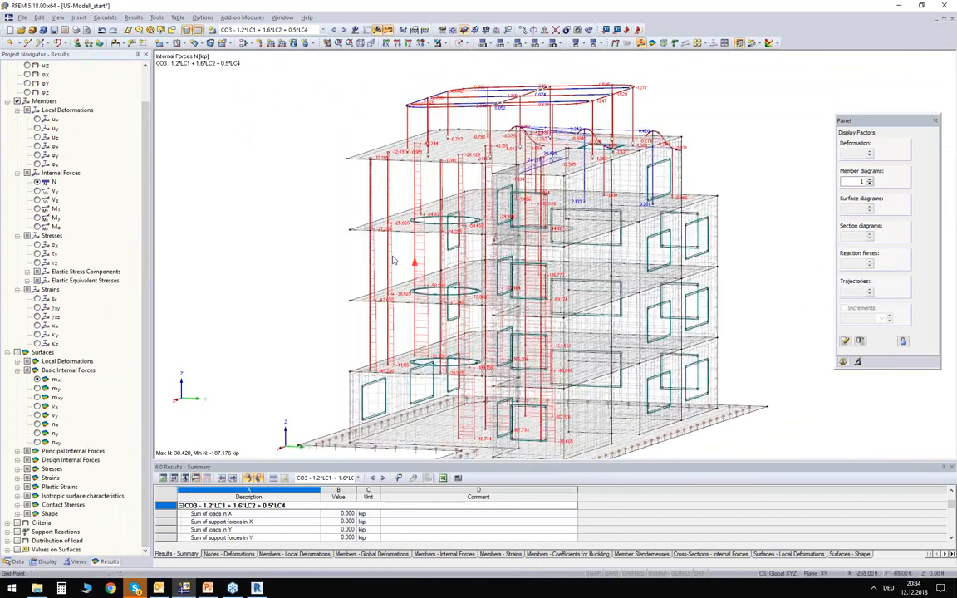
scroll(362, 222, "up", 2)
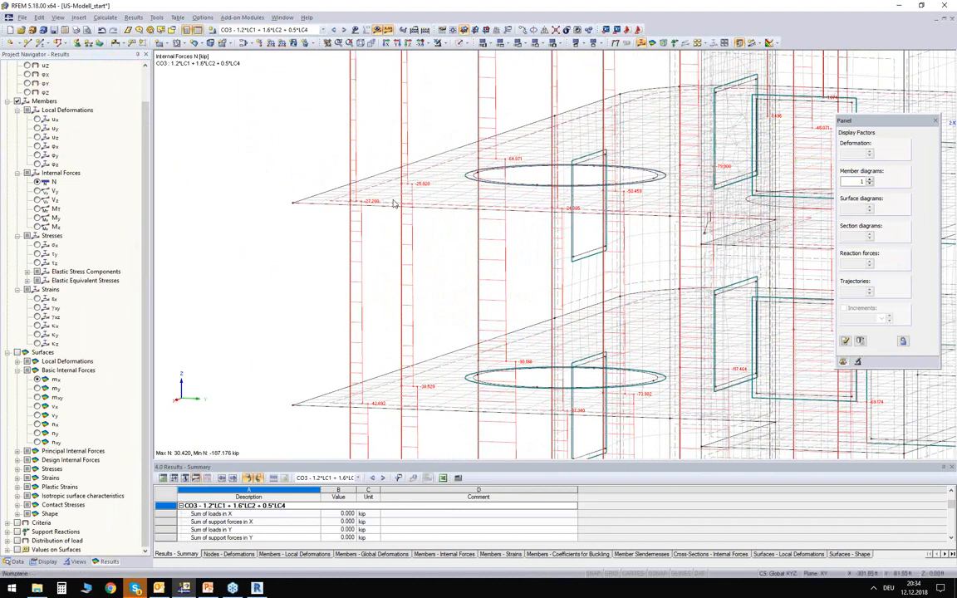
scroll(414, 222, "down", 8)
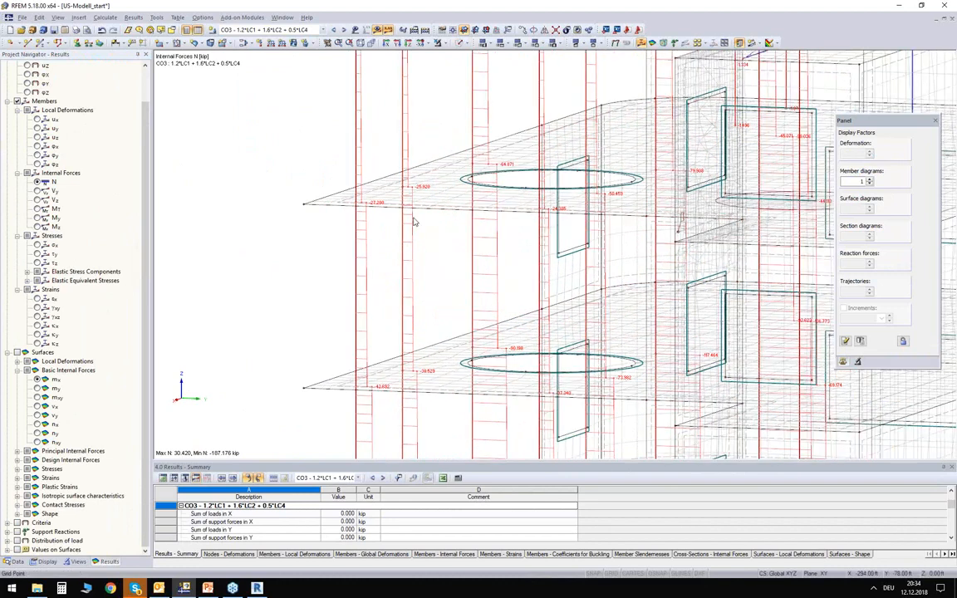
- Switch the member results to bending moments My and examine the diagrams on the roof frame beams
left_click(37, 217)
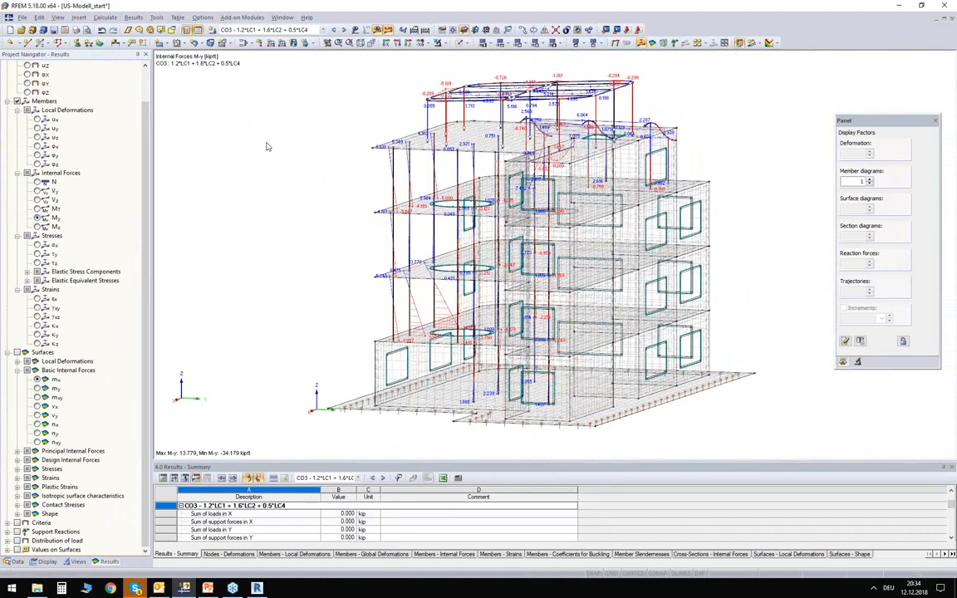
scroll(289, 207, "up", 2)
middle_click_drag(289, 207, 366, 245)
scroll(617, 148, "up", 6)
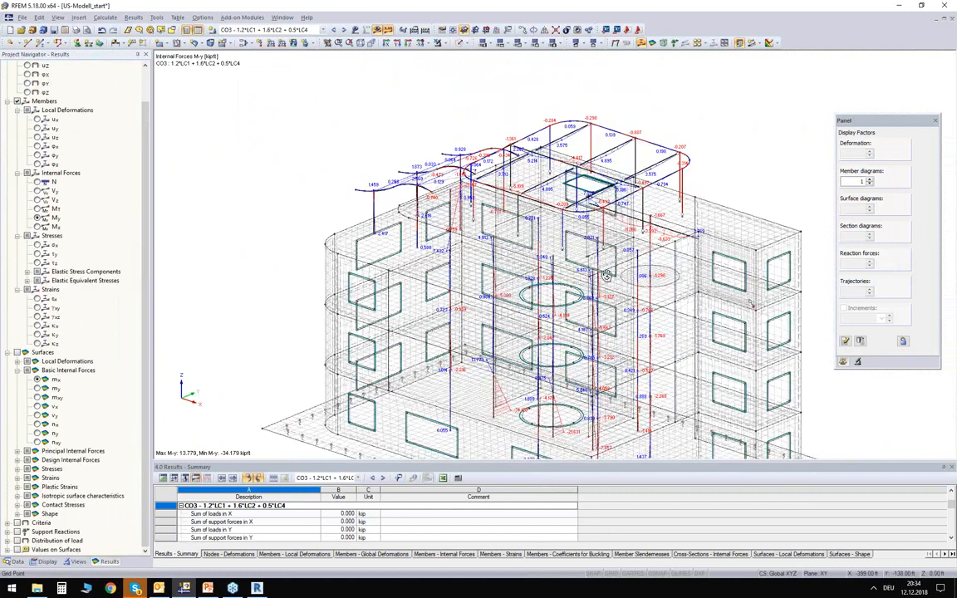
scroll(617, 148, "up", 2)
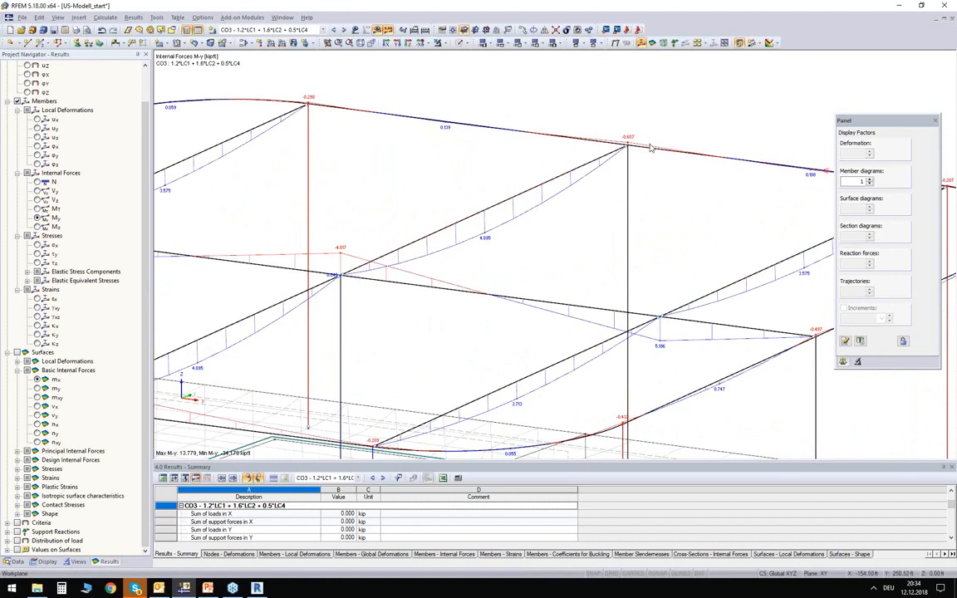
scroll(651, 143, "down", 1)
scroll(651, 144, "down", 5)
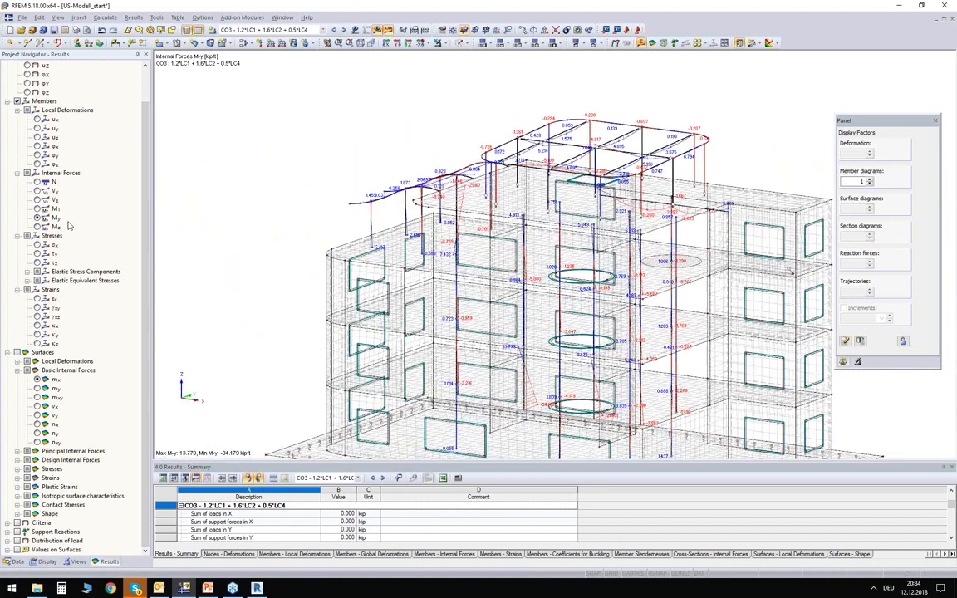
- Replace the member results with the surface basic internal forces mx and view them across the building
left_click(17, 102)
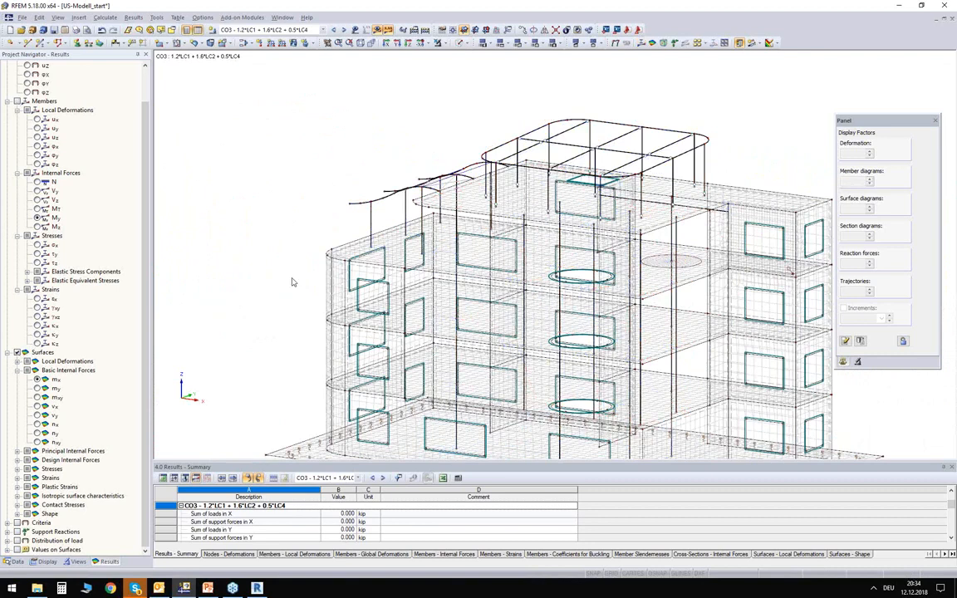
middle_click_drag(263, 292, 238, 228)
middle_click_drag(359, 270, 393, 266, "ctrl")
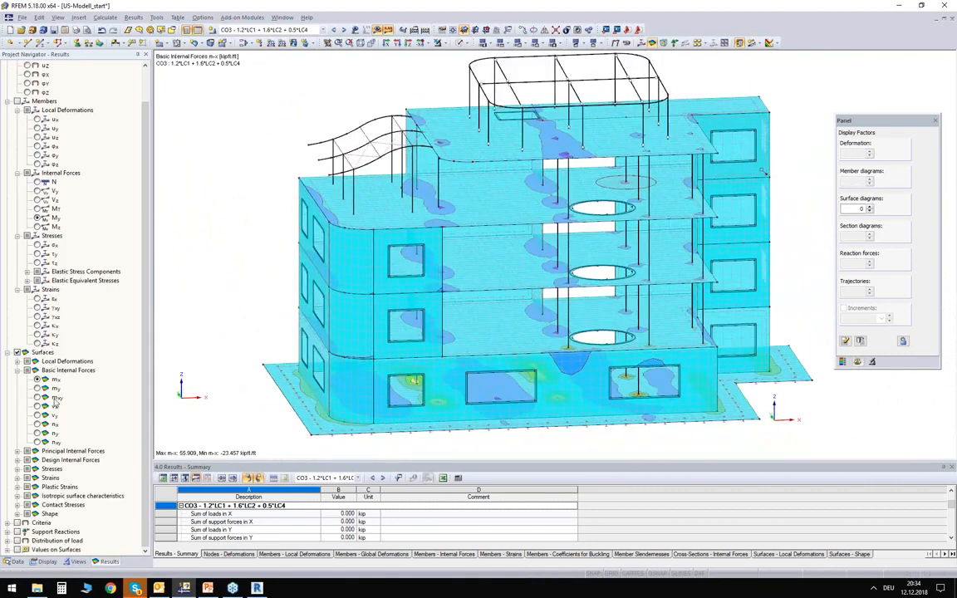
- Display the contact stresses sigma-z and examine their distribution over the foundation slab
left_click(16, 504)
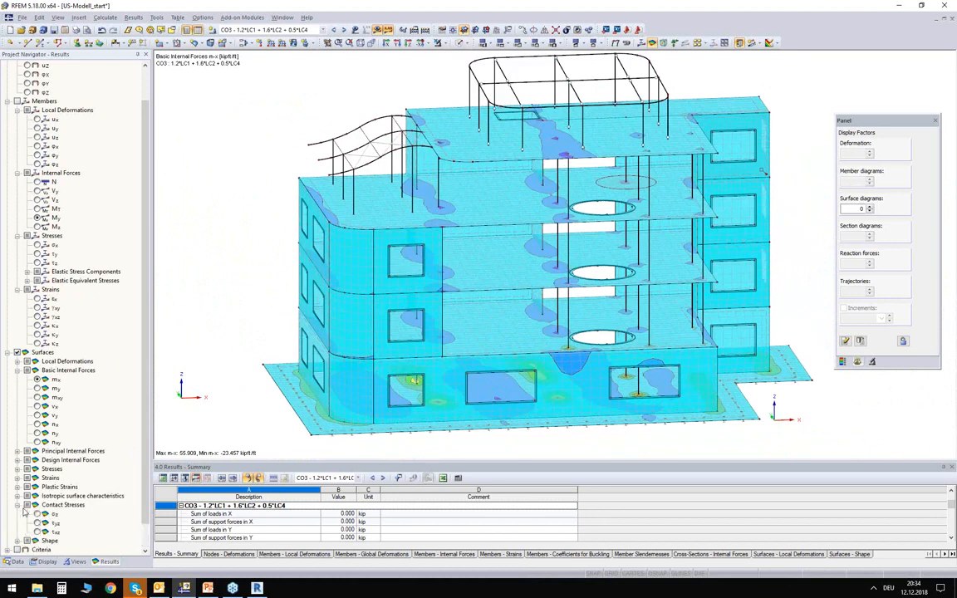
left_click(37, 514)
middle_click_drag(217, 274, 216, 394)
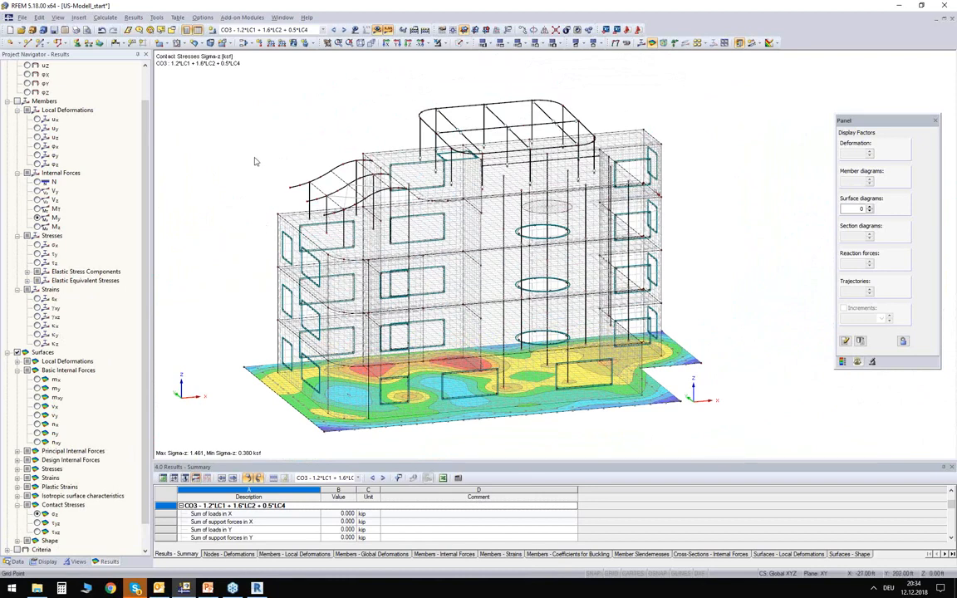
mouse_move(254, 157)
middle_mouse_down("ctrl")
mouse_move(258, 186)
mouse_move(267, 169)
middle_mouse_up("ctrl")
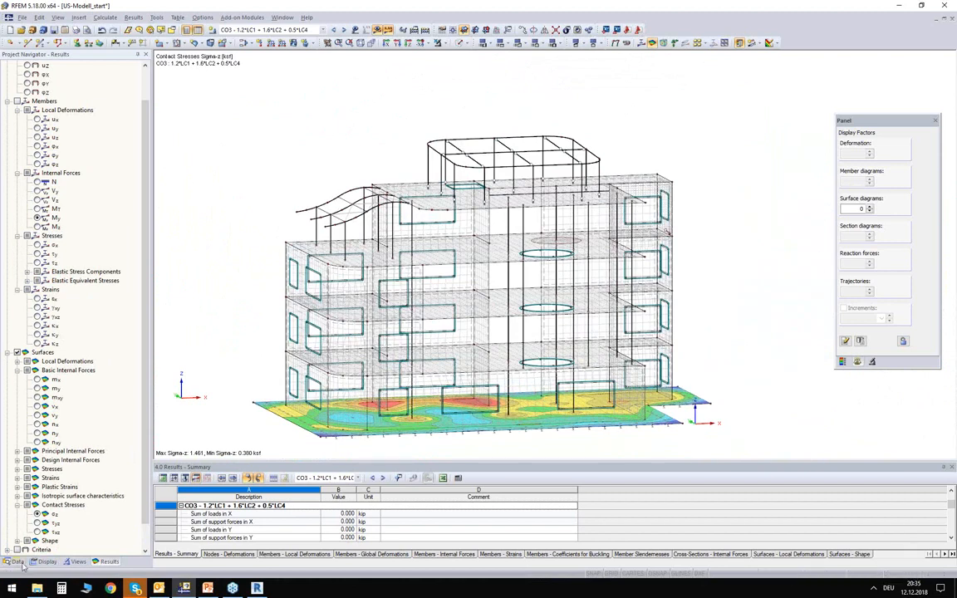
- Locate the steel design add-on modules in the project data and return the model to solid rendering
left_click(20, 562)
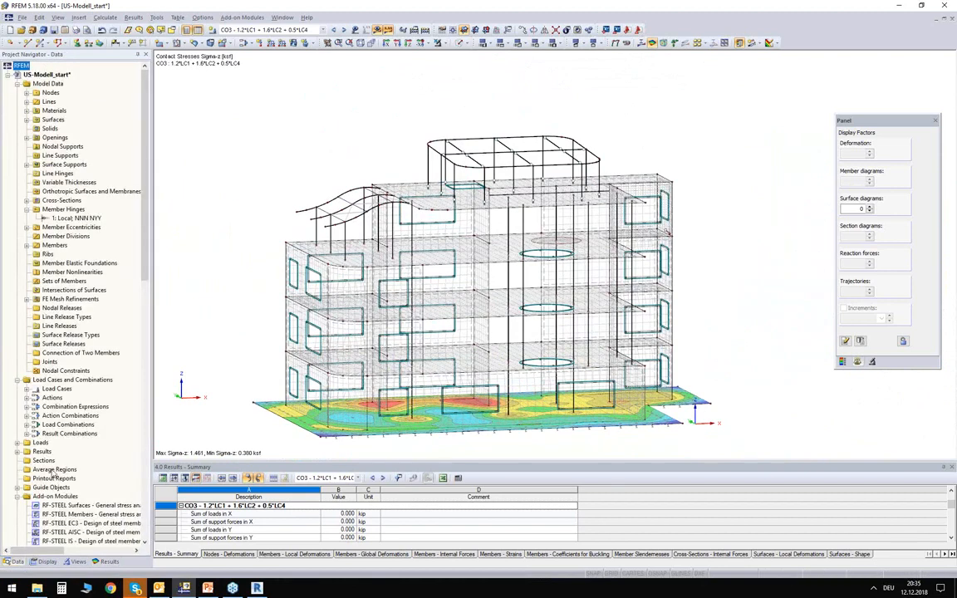
scroll(46, 416, "down", 5)
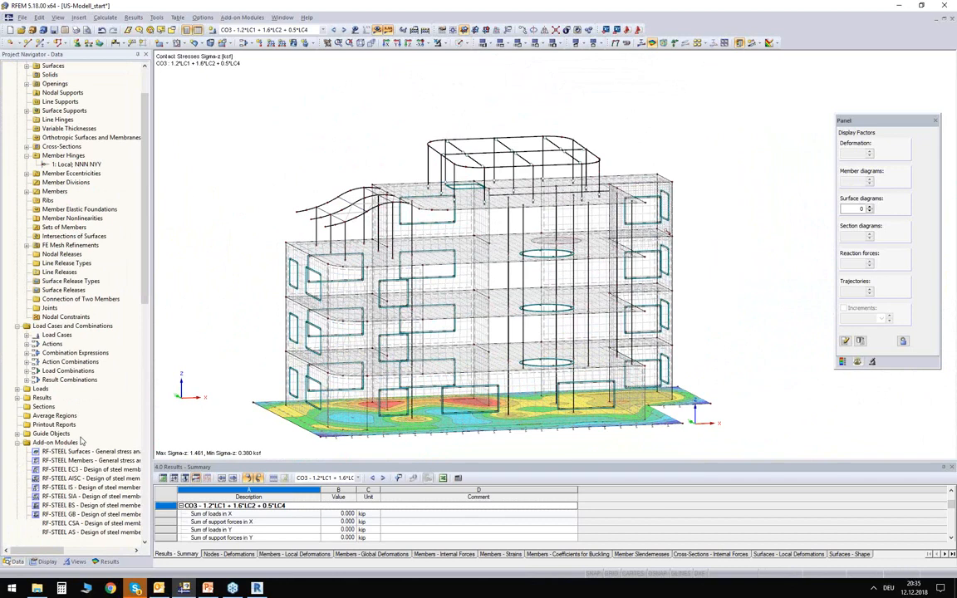
scroll(60, 361, "down", 5)
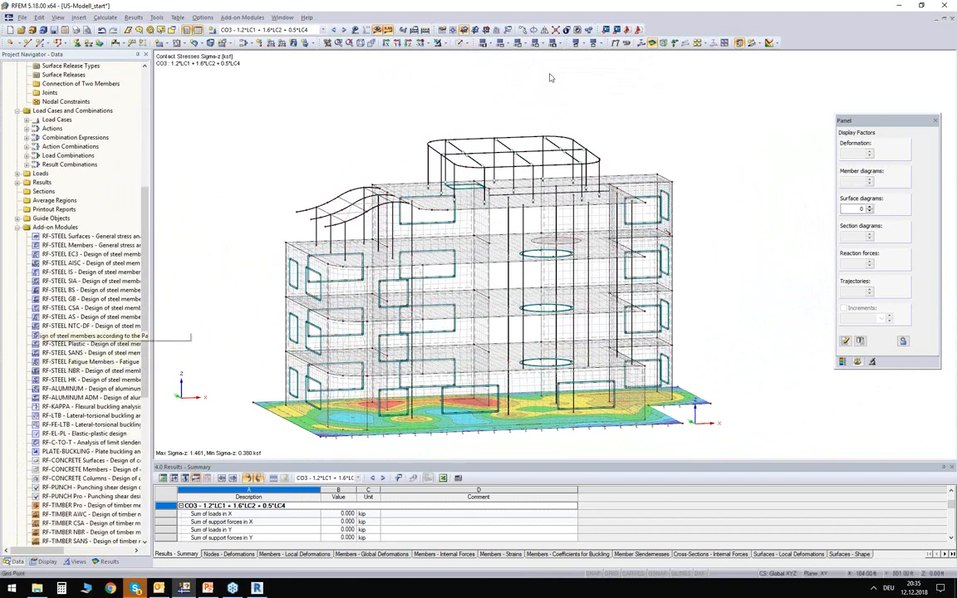
scroll(551, 77, "up", 1)
left_click(461, 44)
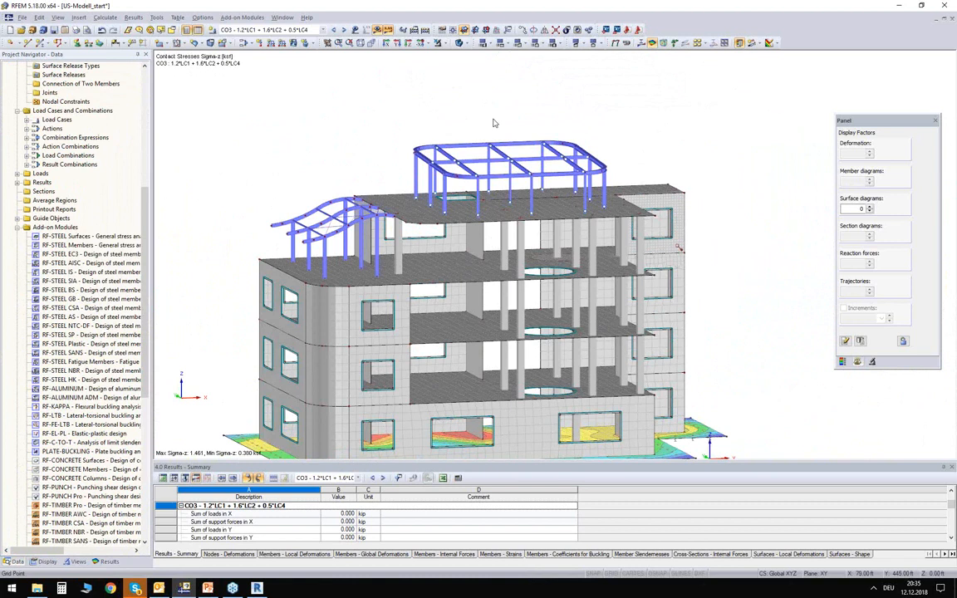
scroll(494, 125, "up", 3)
middle_click_drag(490, 134, 477, 111)
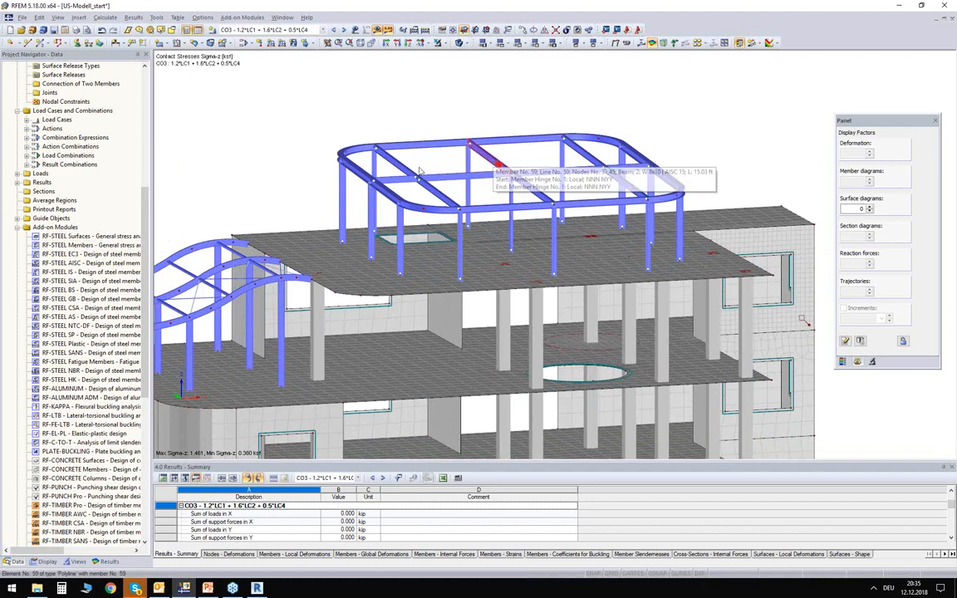
- Open the RF-STEEL AISC module and pick roof beam 59 and column 60 as the members to design
double_click(76, 263)
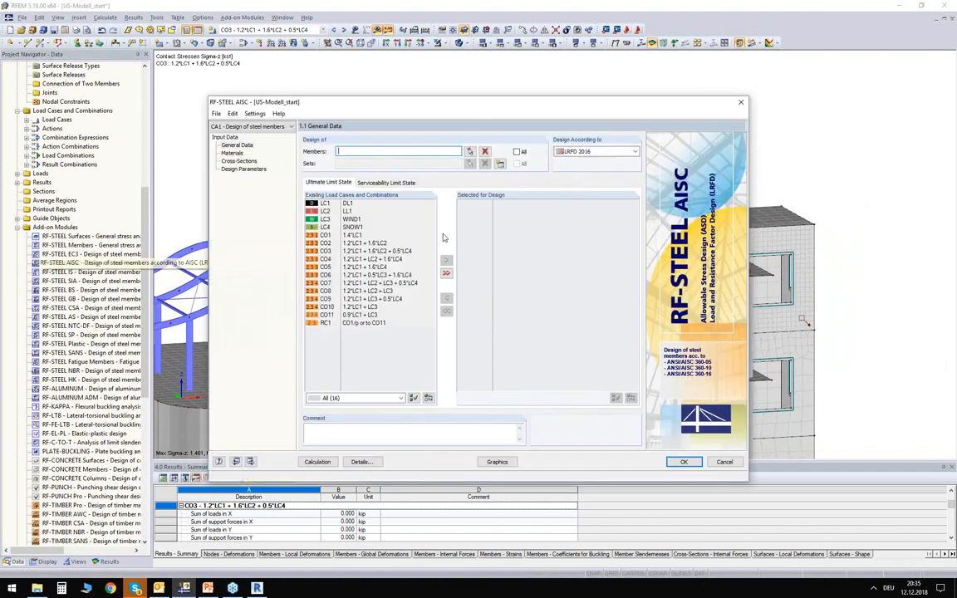
left_click_drag(390, 108, 414, 78)
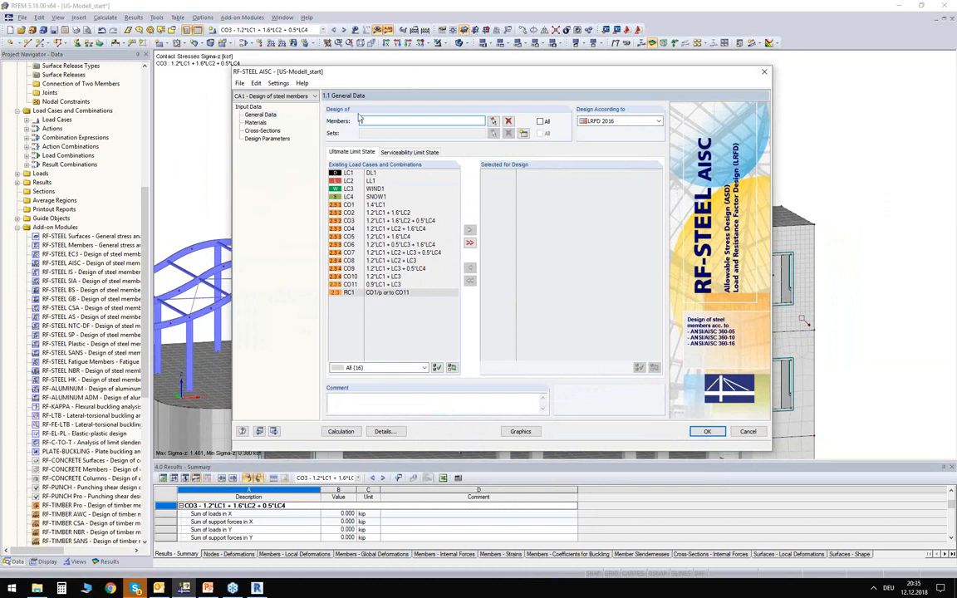
left_click(494, 122)
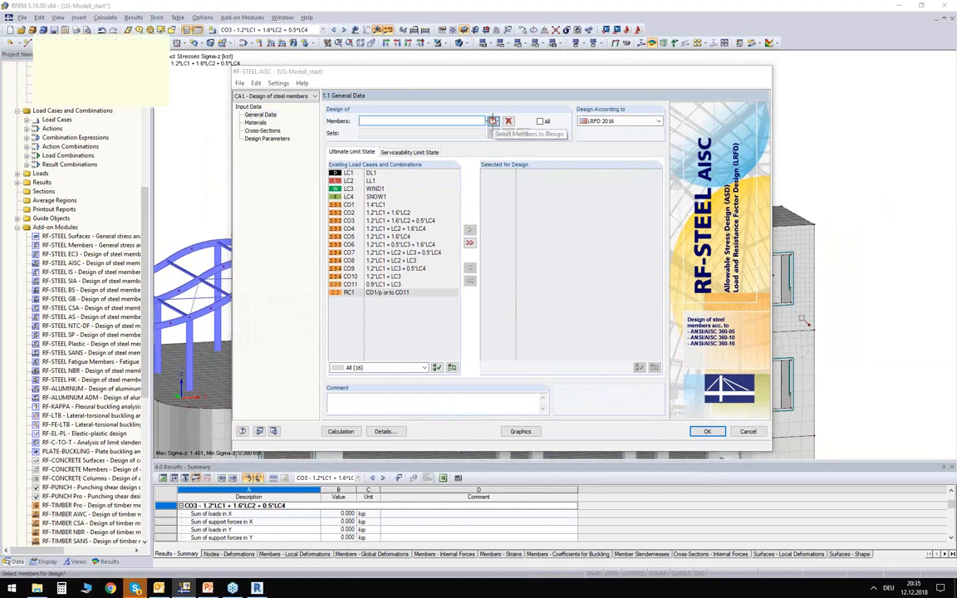
left_click(497, 159)
left_click(511, 212)
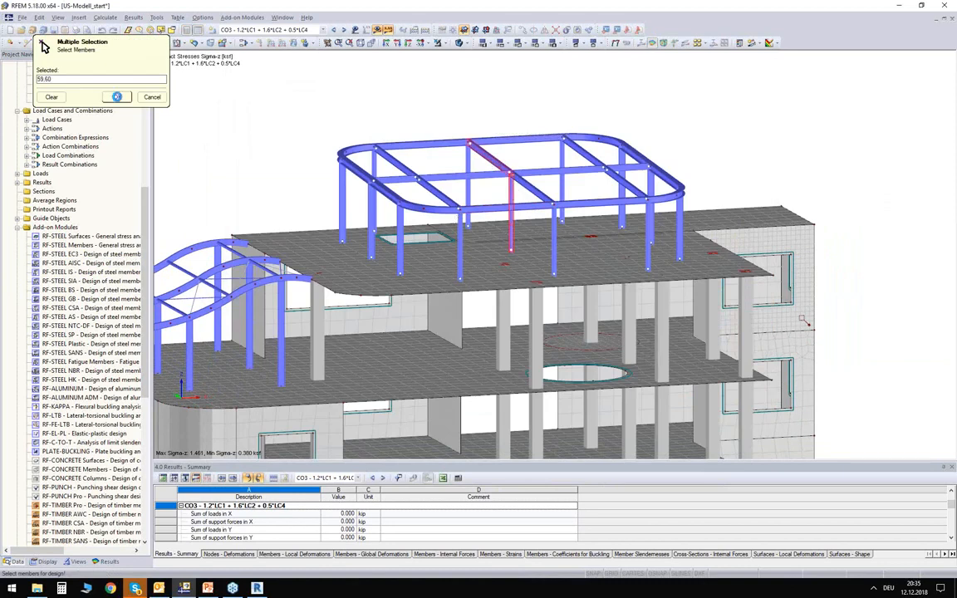
left_click(118, 96)
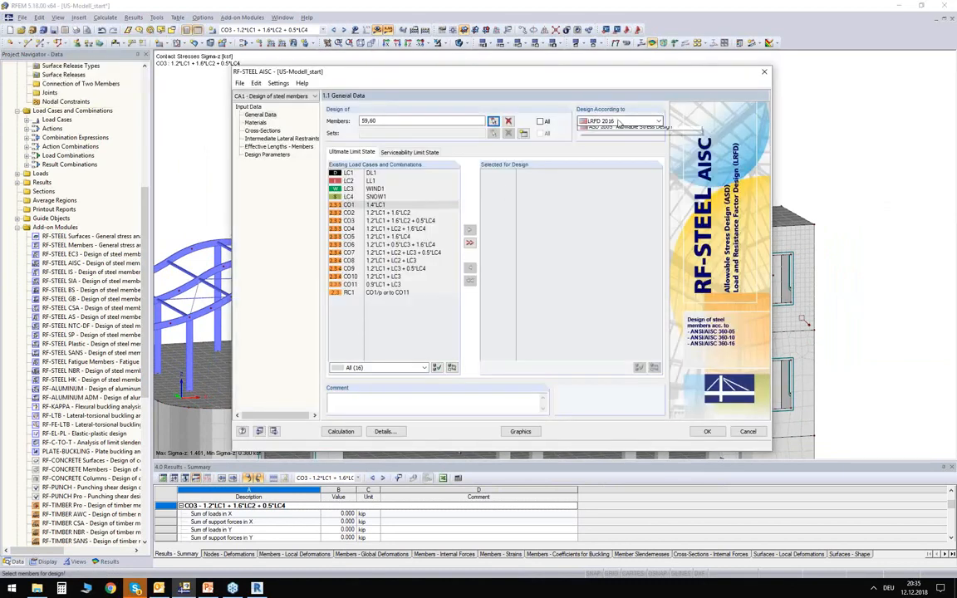
- Set the design method to LRFD 2016 and select result combination RC1 for the ultimate limit state design
left_click(582, 121)
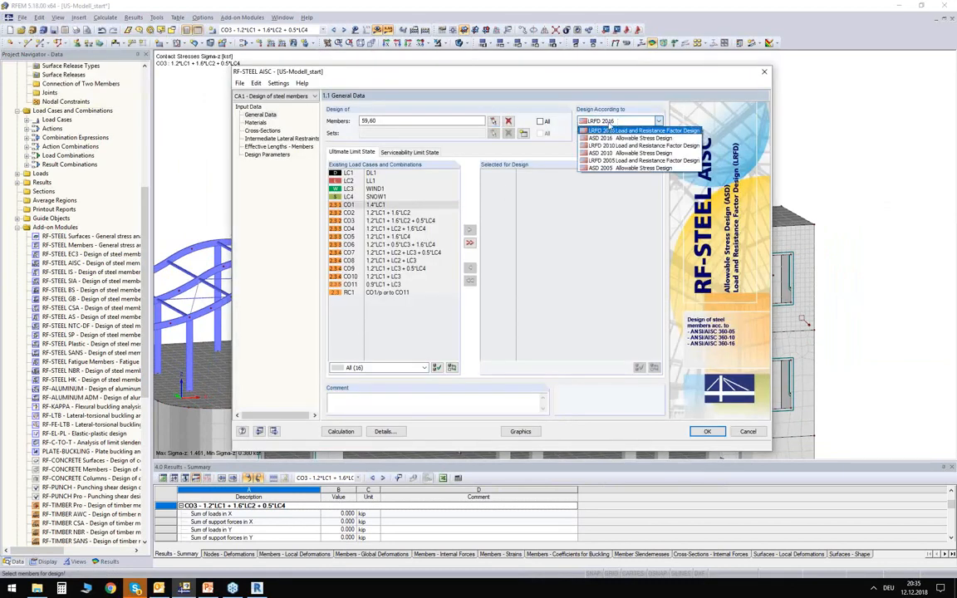
left_click(610, 128)
double_click(364, 294)
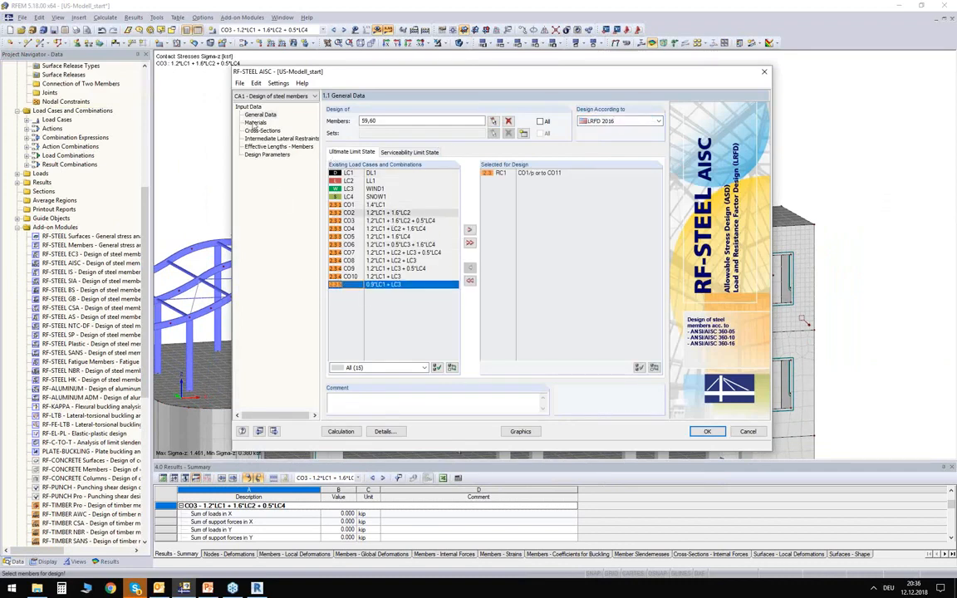
- Review the Steel A992 material properties and the Round HSS 5x0.250 cross-section data of the design case
left_click(255, 123)
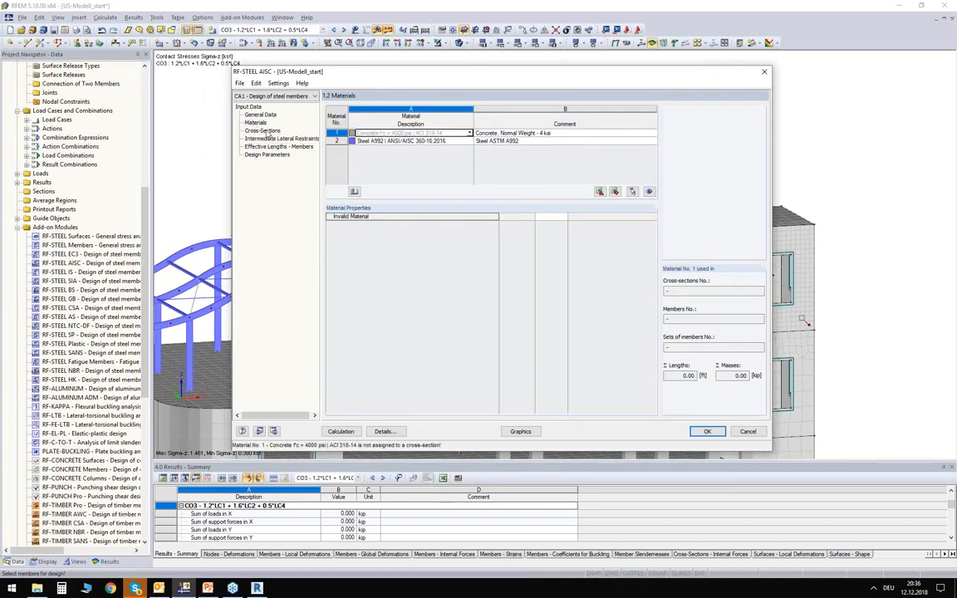
left_click(407, 142)
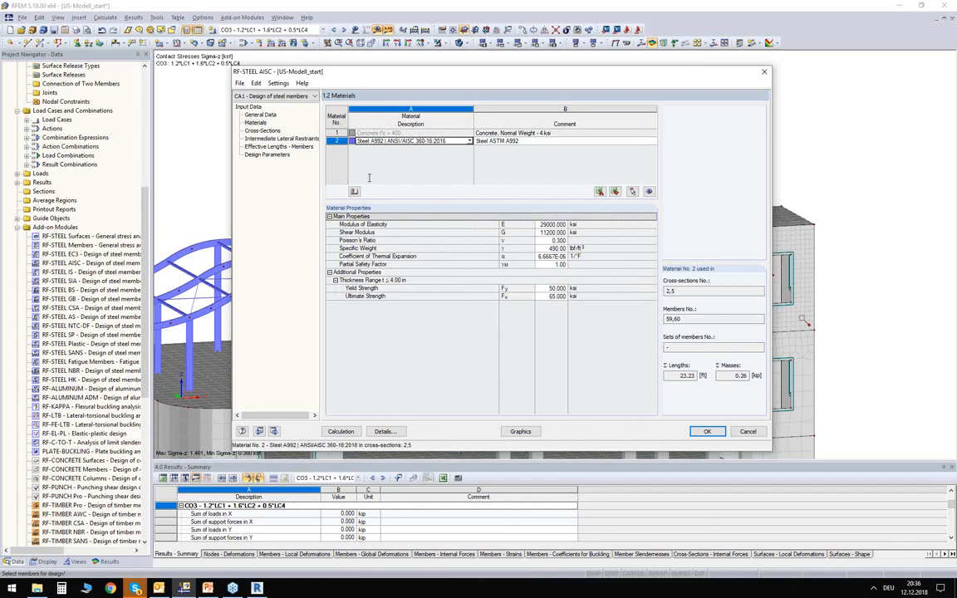
left_click(261, 131)
left_click(401, 164)
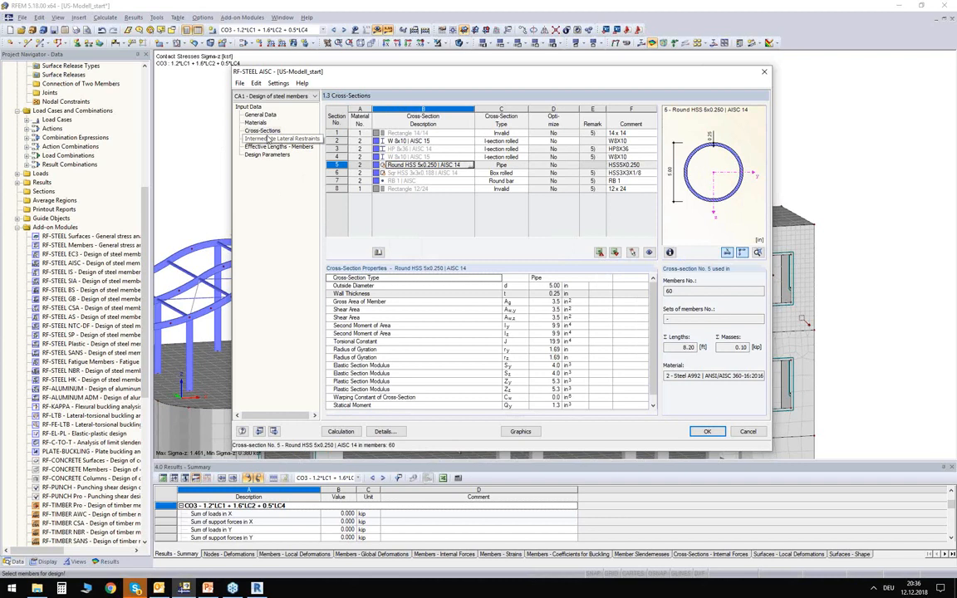
- Review the intermediate lateral restraints, effective lengths and design parameters of members 59 and 60
left_click(254, 139)
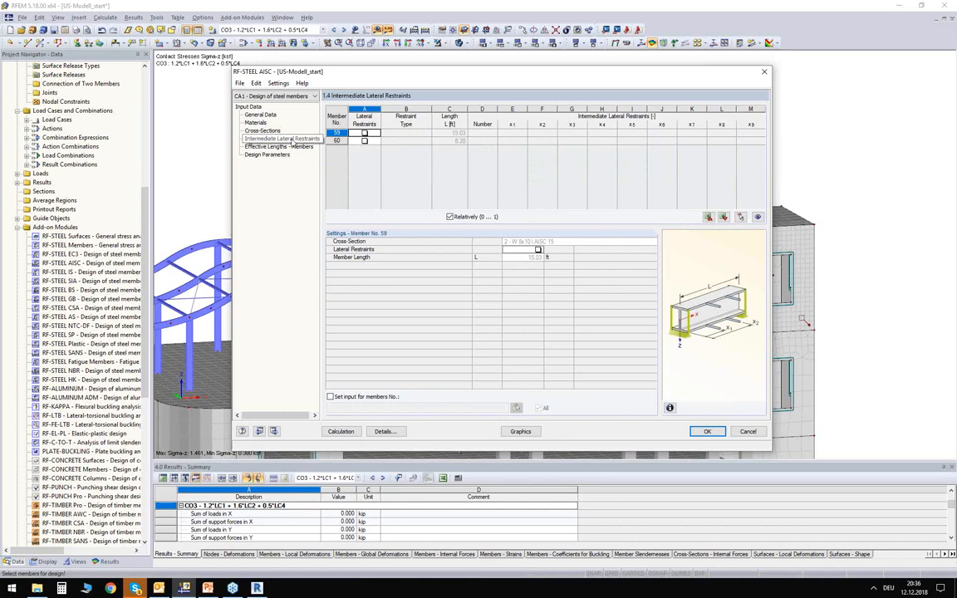
left_click(288, 147)
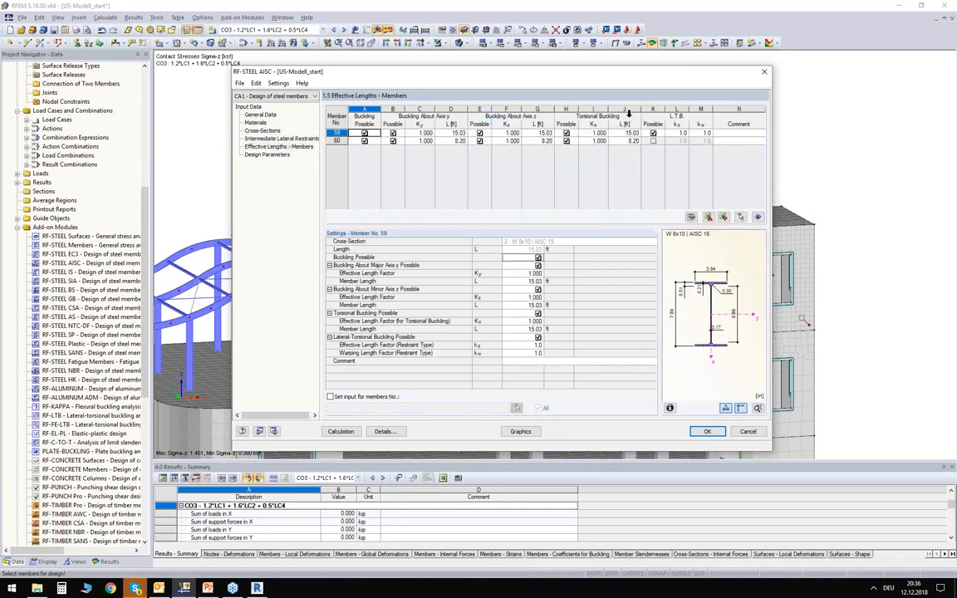
left_click(261, 155)
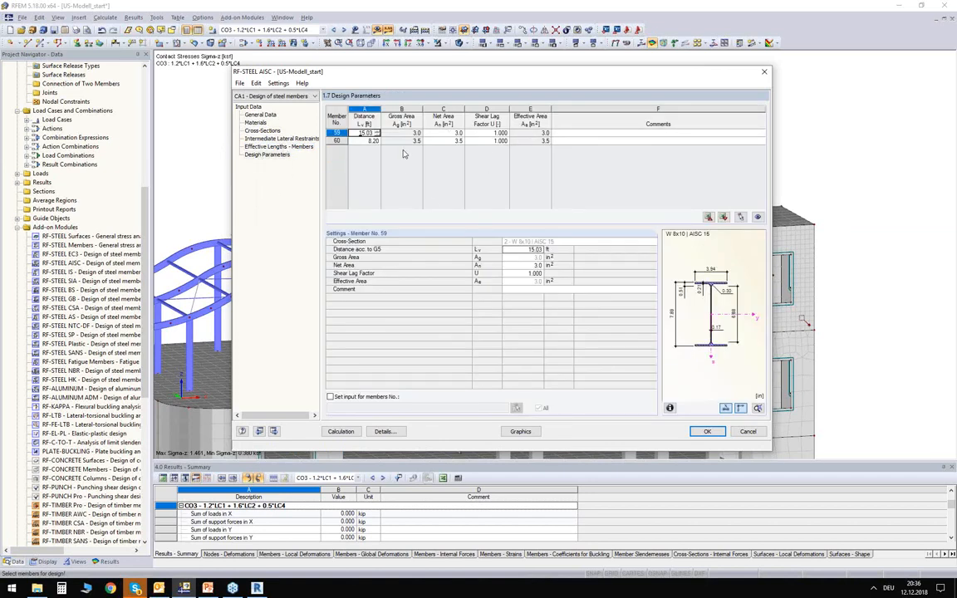
- Calculate the design case and examine the lateral-torsional buckling check of member 59 and the z-axis flexural buckling check of member 60 by cross-section
left_click(341, 432)
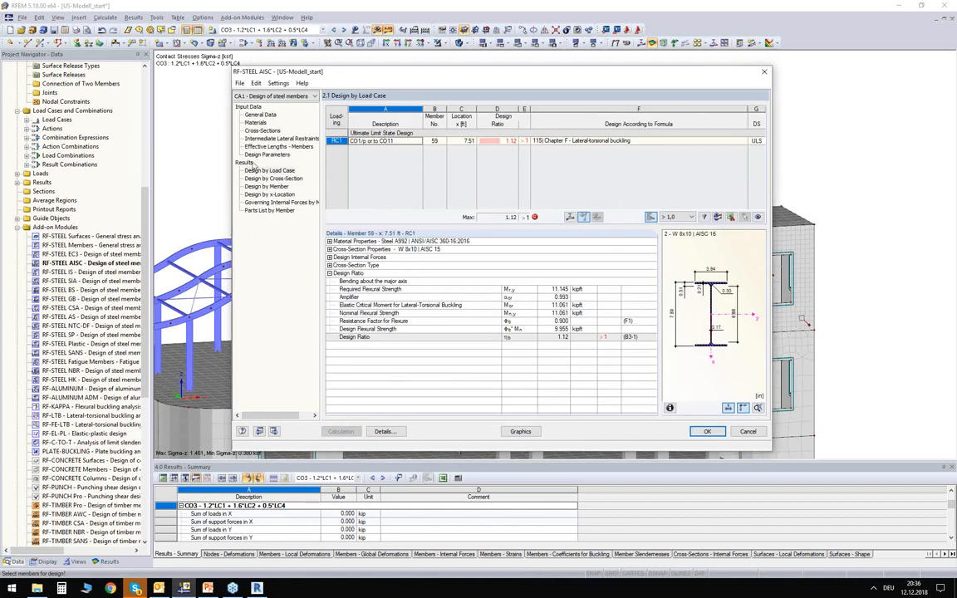
left_click(268, 177)
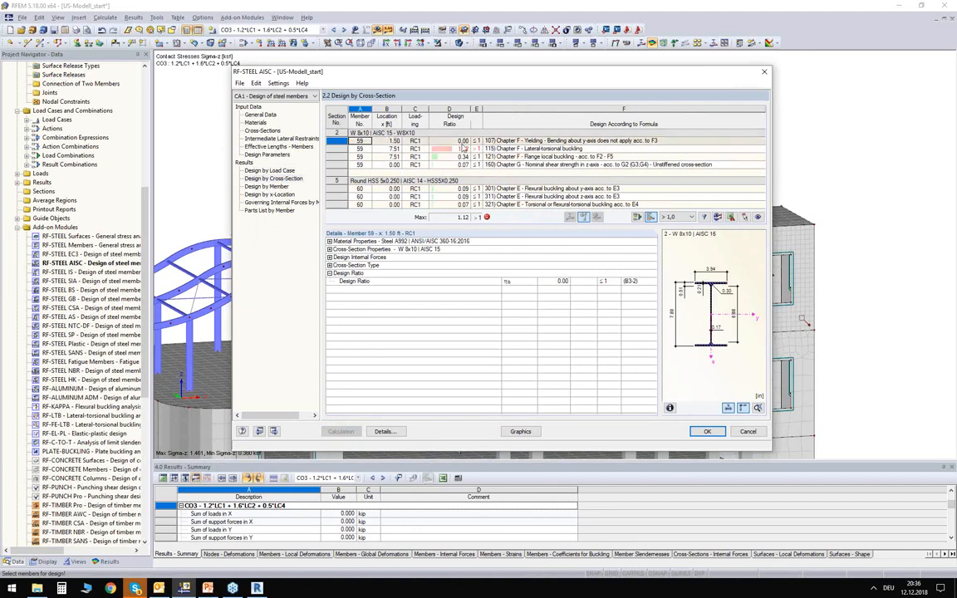
left_click(432, 148)
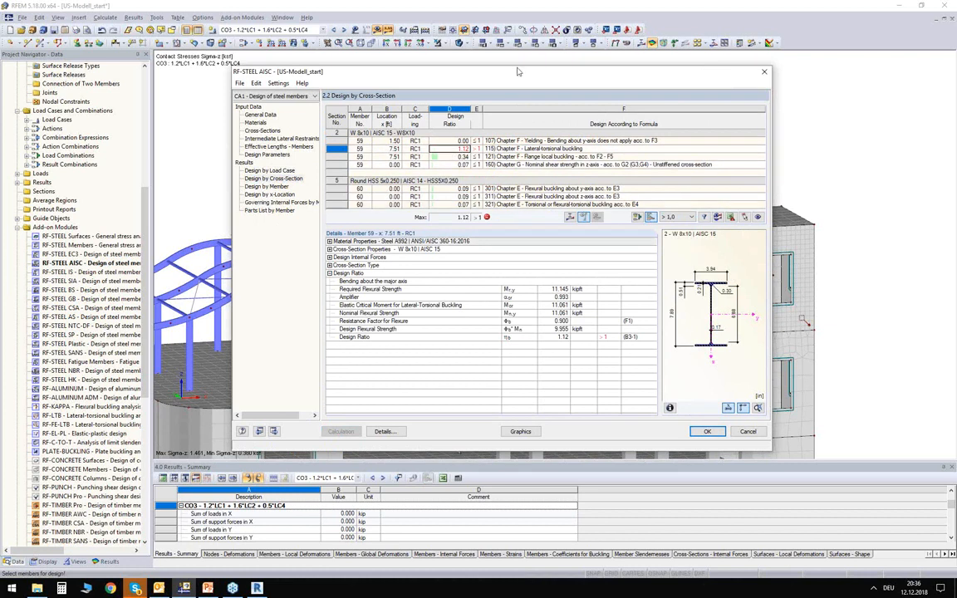
left_click_drag(517, 77, 486, 83)
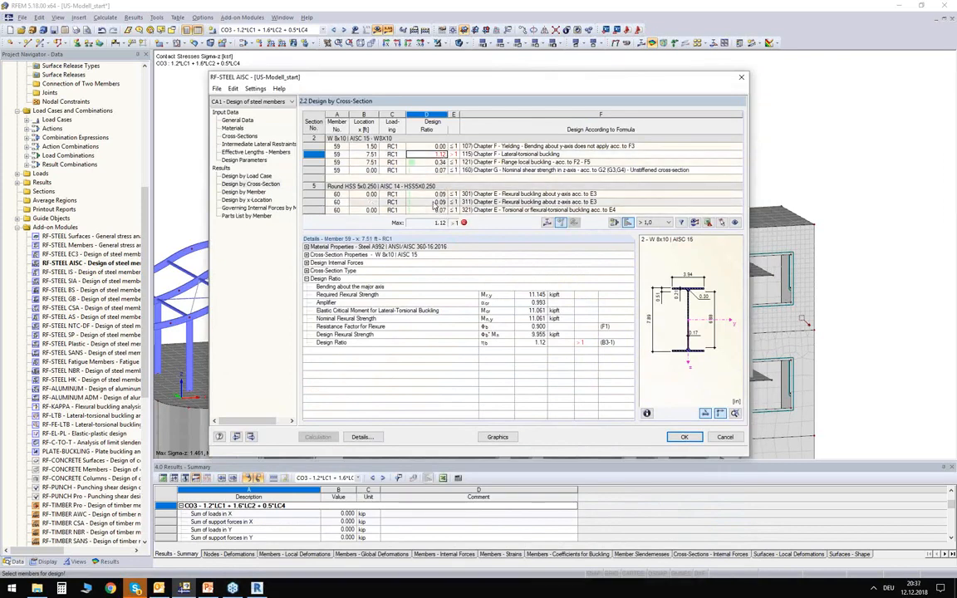
left_click(440, 202)
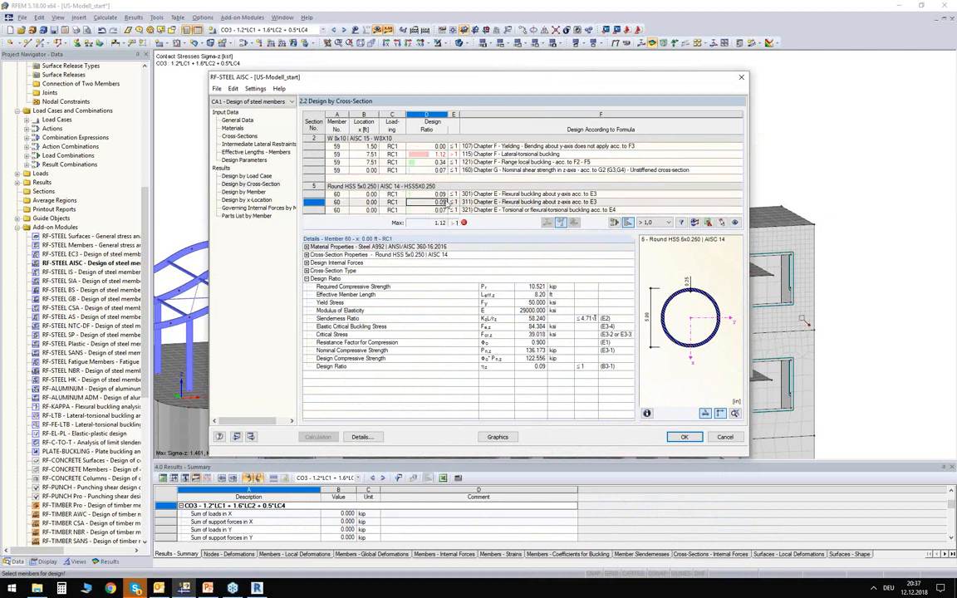
- Set the Round HSS 5x0.250 cross-section to be optimized from the current row
left_click(239, 136)
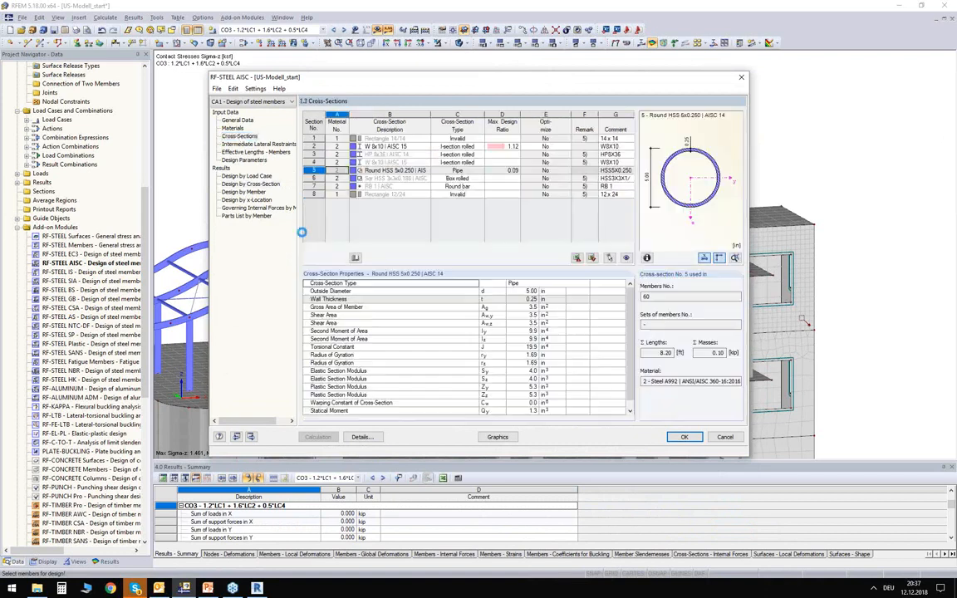
left_click(568, 171)
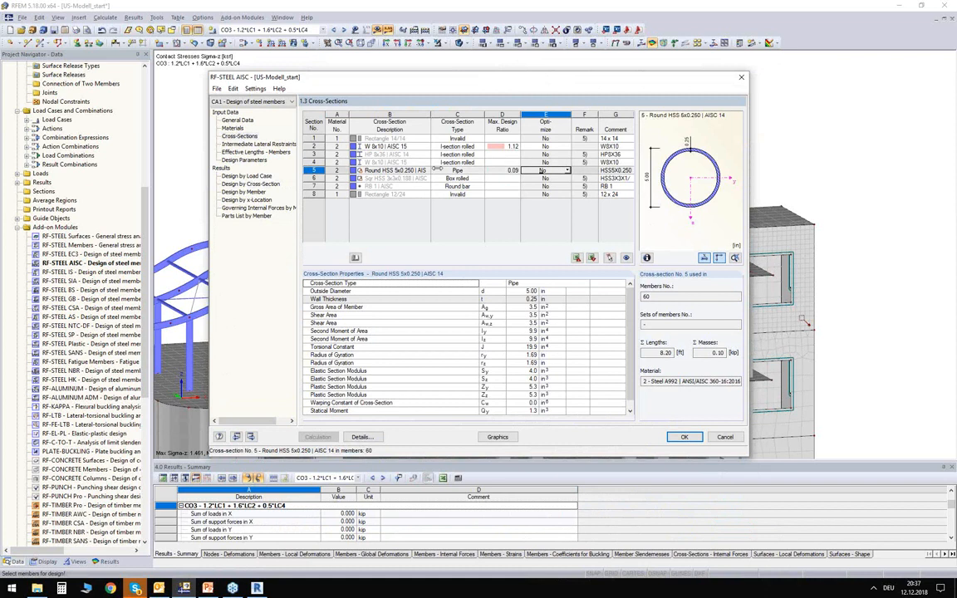
left_click(567, 171)
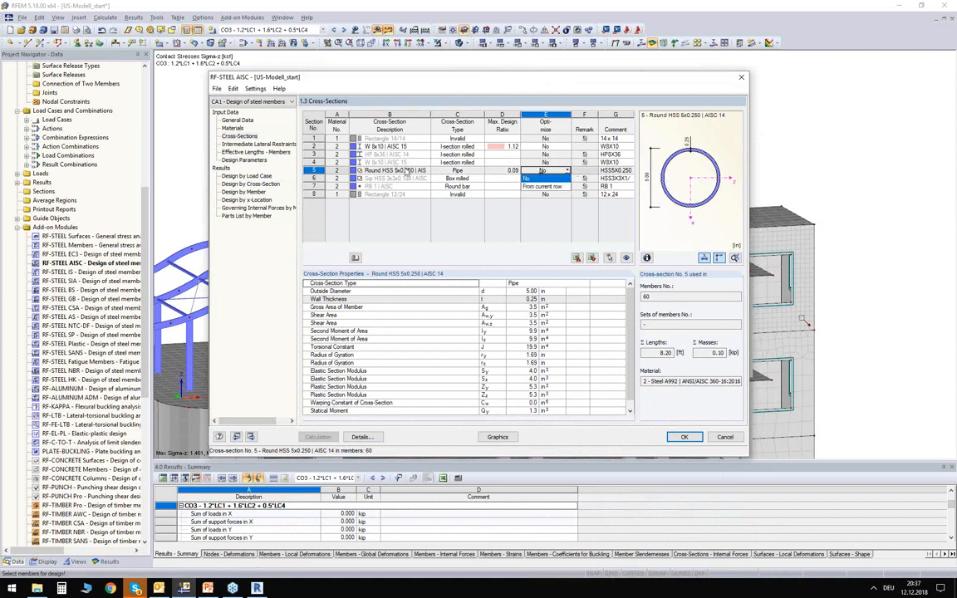
left_click(538, 188)
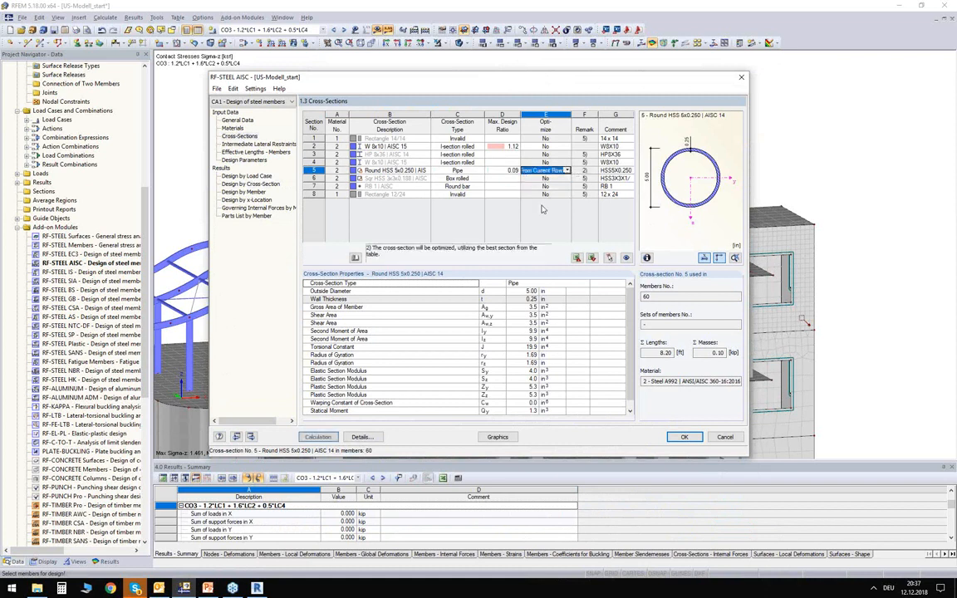
- Replace the Round HSS 5x0.250 cross-section of member 60 with Round HSS 6.625x0.188 from the AISC 14 table
left_click(427, 171)
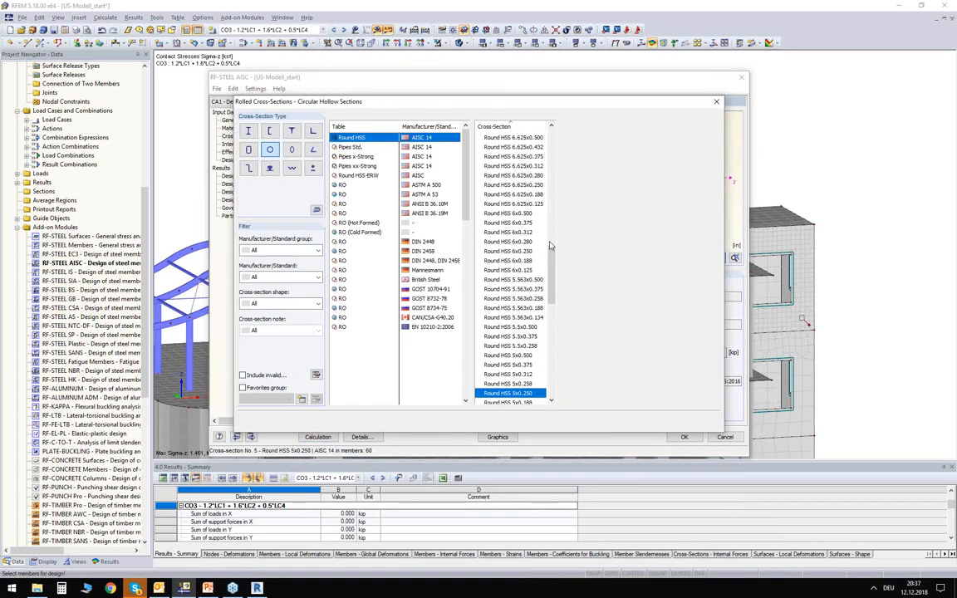
left_click_drag(551, 309, 552, 329)
left_click(519, 308)
left_click(515, 251)
scroll(505, 206, "up", 4)
scroll(506, 209, "up", 1)
left_click(505, 206)
scroll(508, 207, "up", 4)
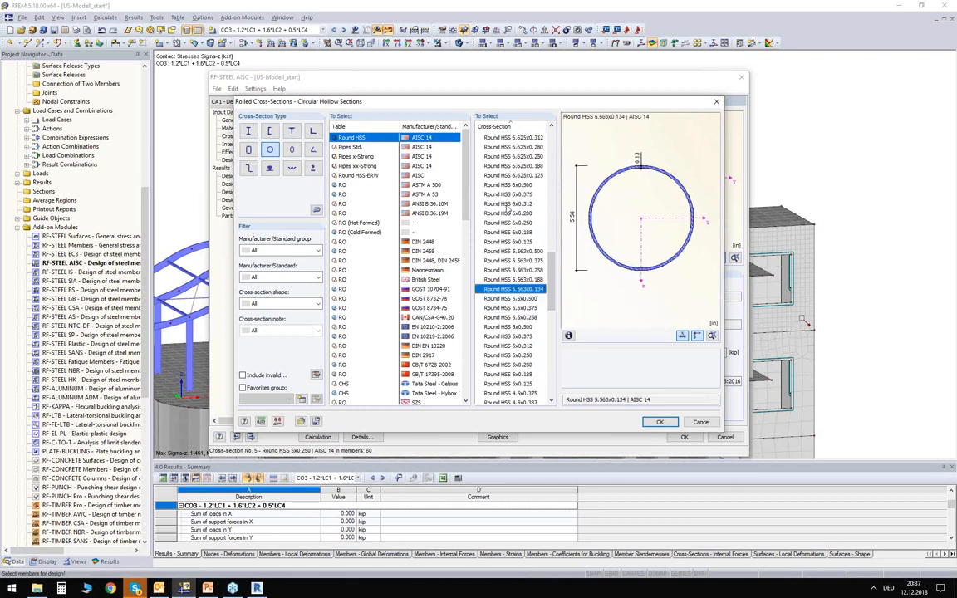
left_click(513, 196)
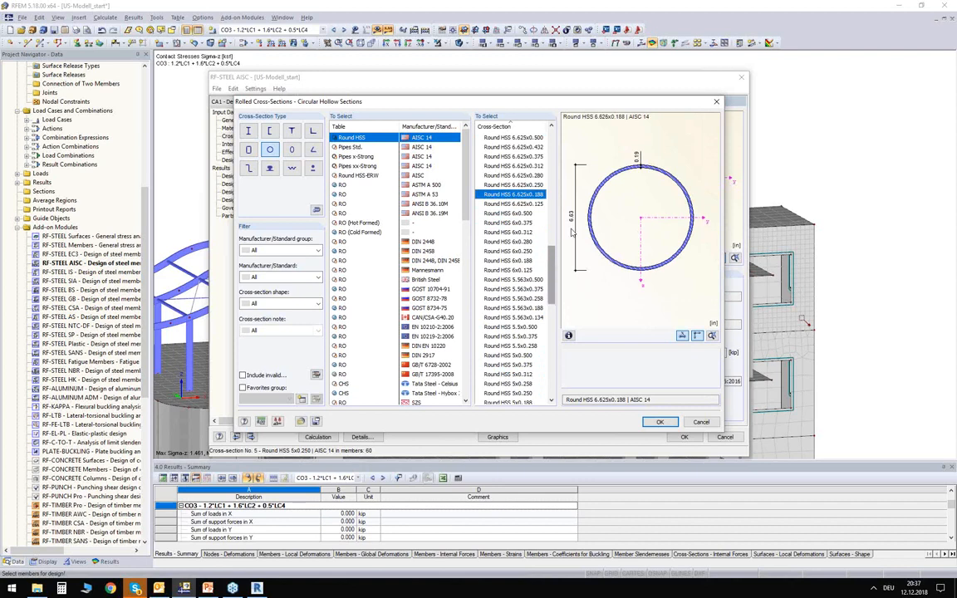
left_click(662, 423)
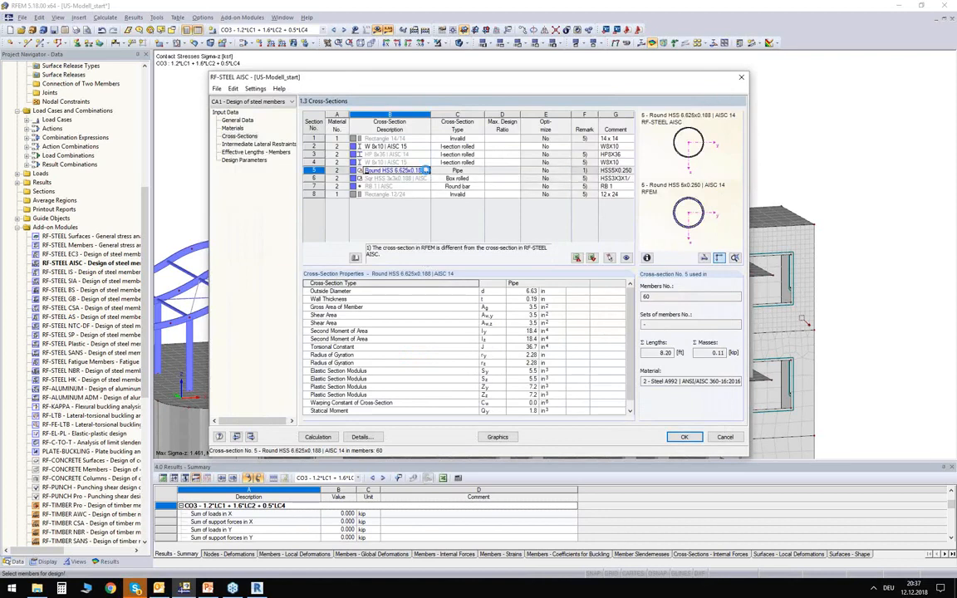
left_click(700, 422)
- Restore section 5 by importing its cross-section from the RFEM model, accepting deletion of the results
right_click(386, 176)
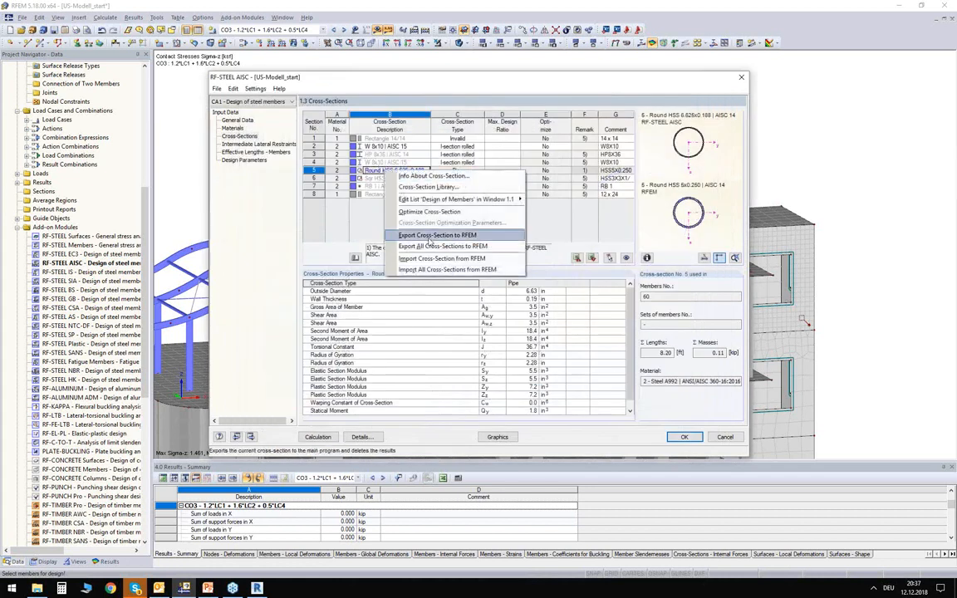
left_click(428, 259)
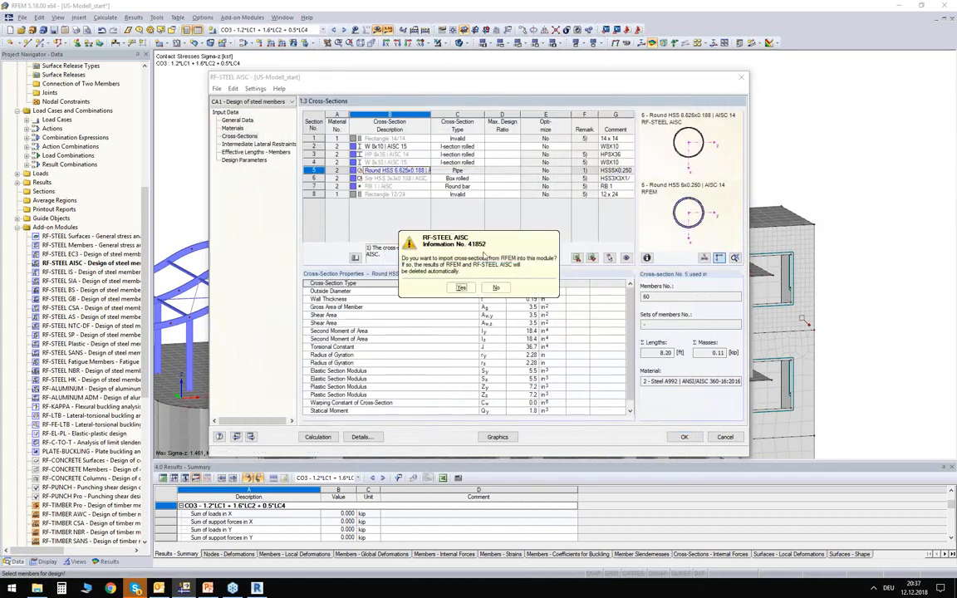
left_click(462, 286)
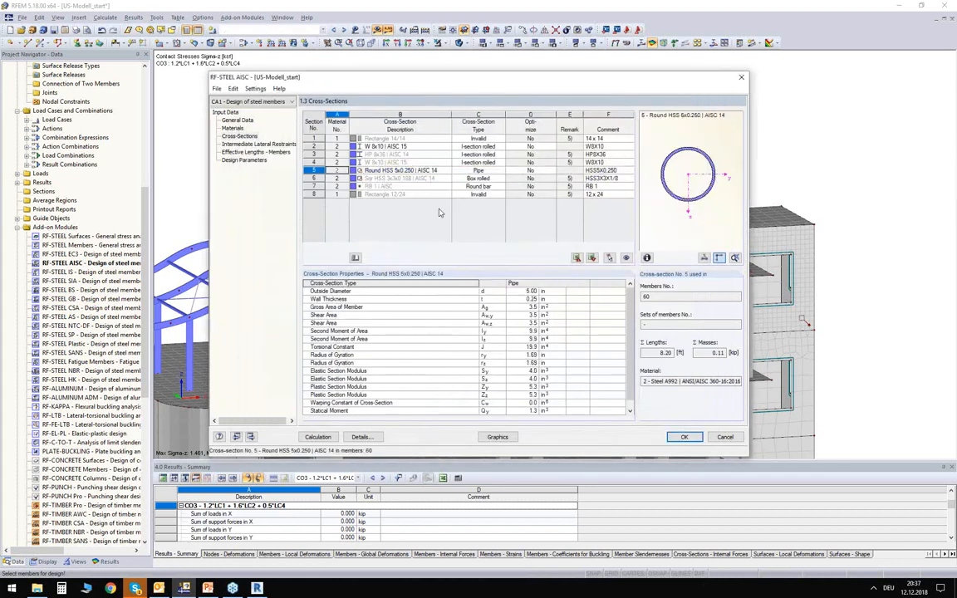
- Enable optimization from the current row for the reimported Round HSS 5x0.250 cross-section
left_click(551, 171)
left_click(552, 172)
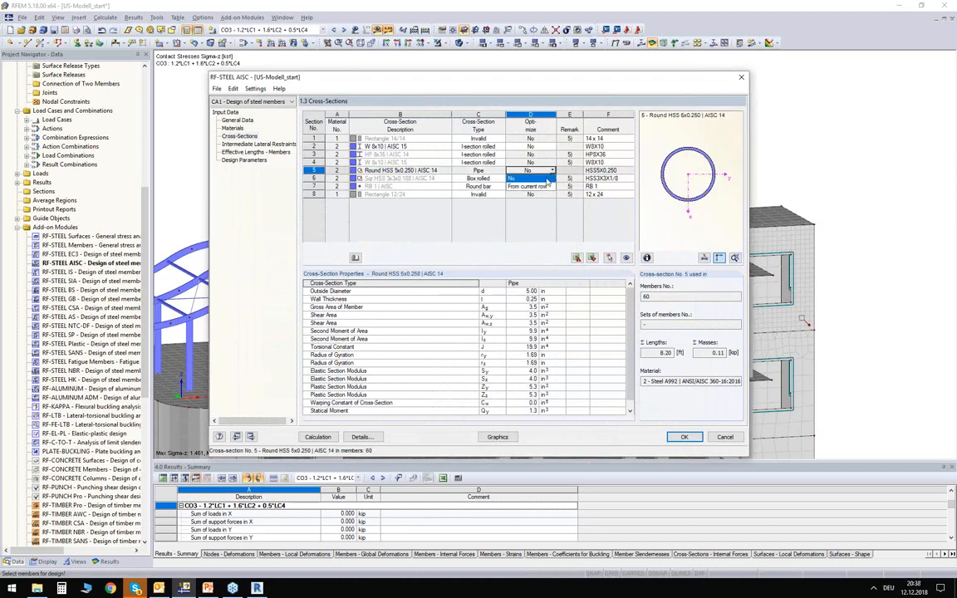
left_click(537, 186)
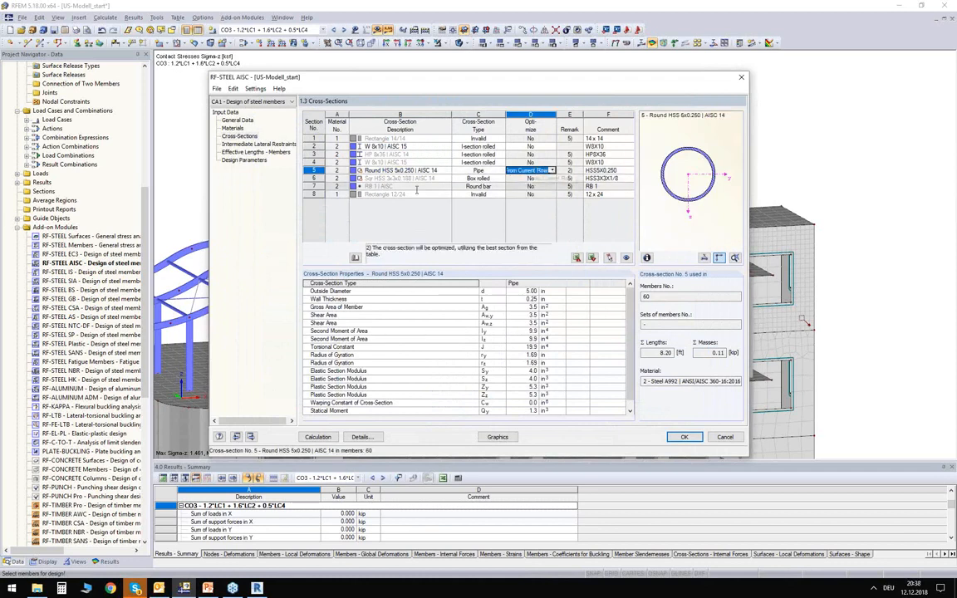
- Locate the roof beam with the W 8x10 cross-section behind the design dialog, accept the module data and return to that beam in the model
left_click_drag(445, 78, 445, 154)
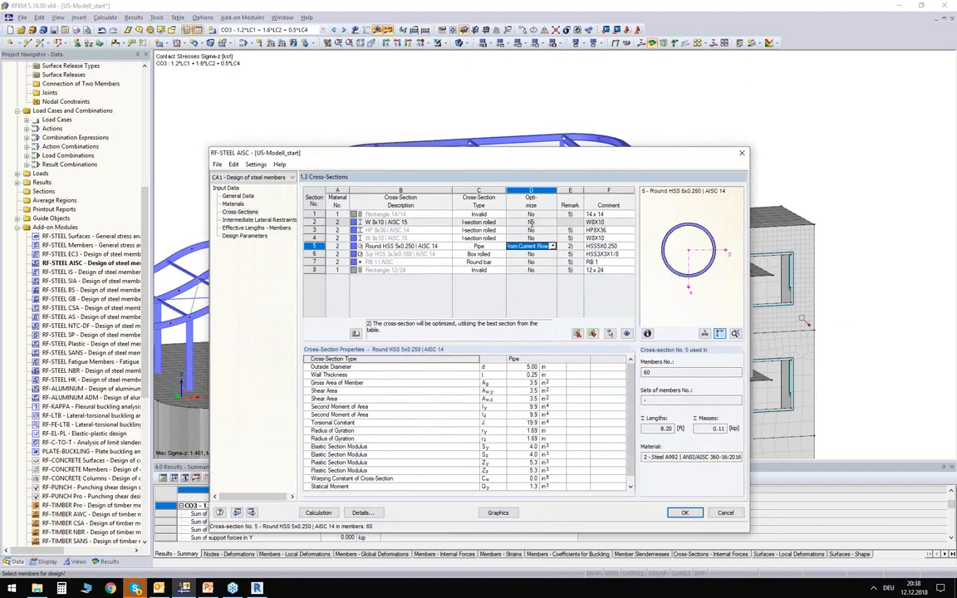
left_click(428, 222)
left_click_drag(438, 153, 438, 211)
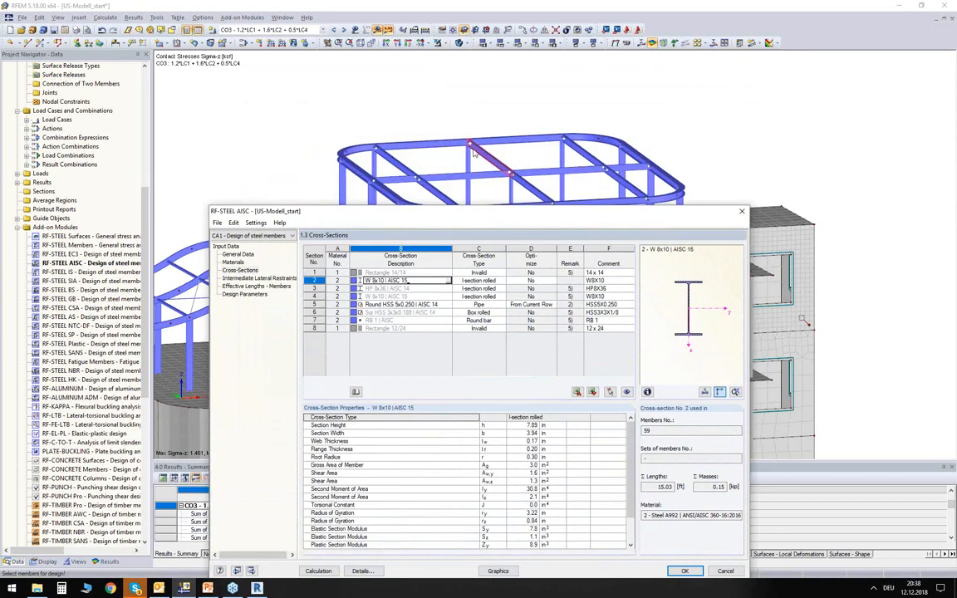
left_click_drag(479, 211, 490, 121)
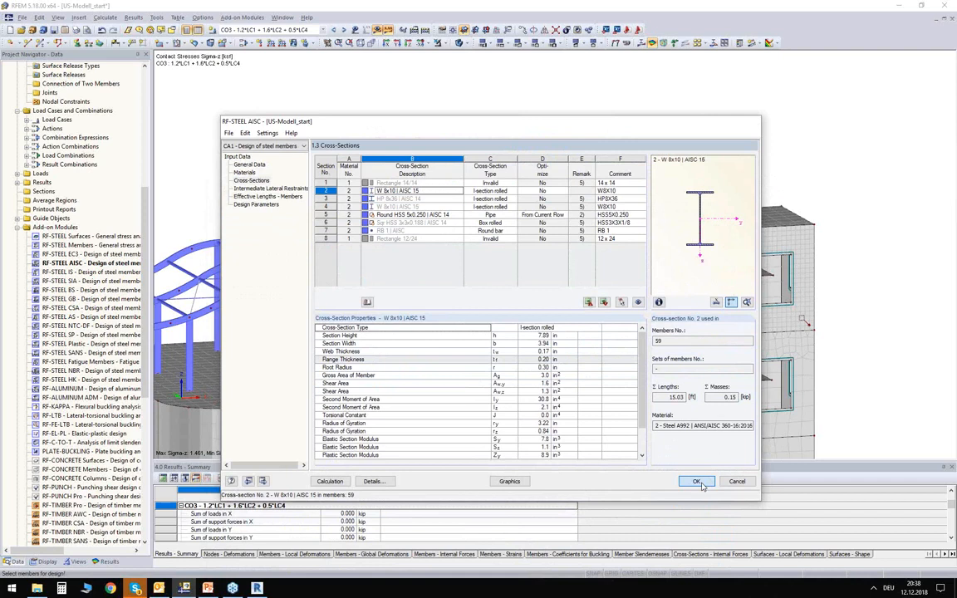
left_click(697, 482)
scroll(482, 118, "up", 5)
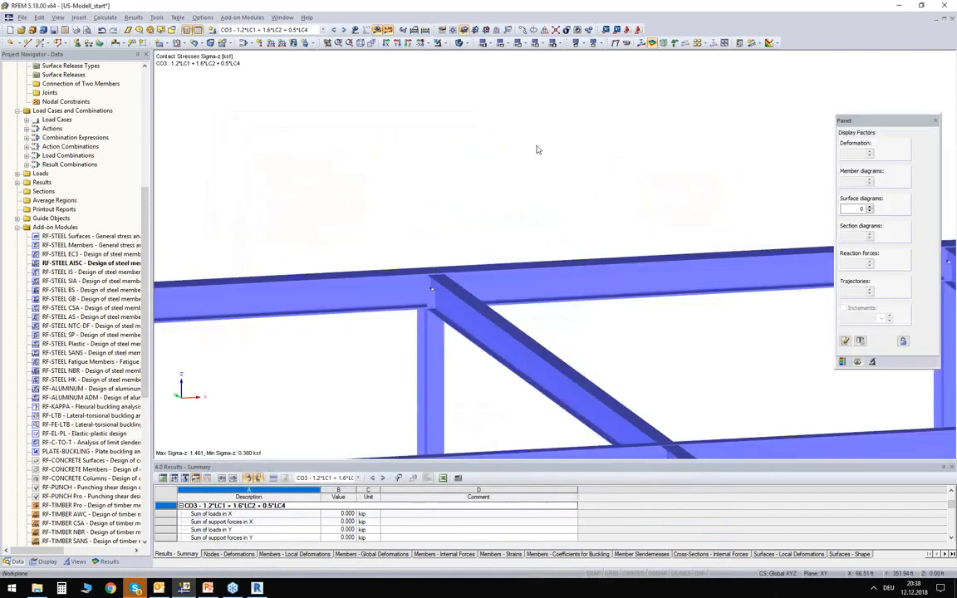
- Add an intermediate transverse roof beam midway in each of the two bays between the three existing transverse beams
scroll(498, 131, "down", 4)
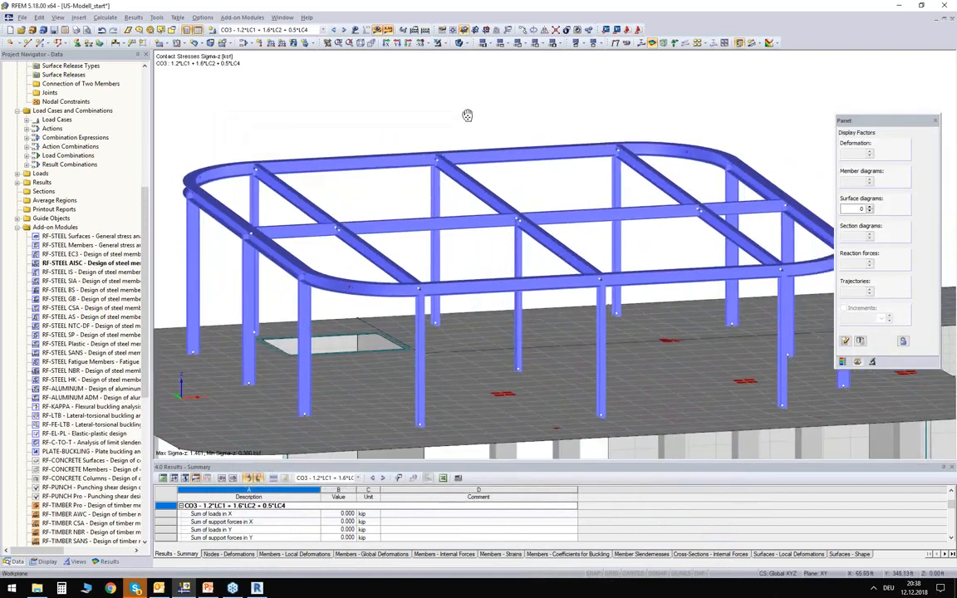
left_click(730, 241, "ctrl")
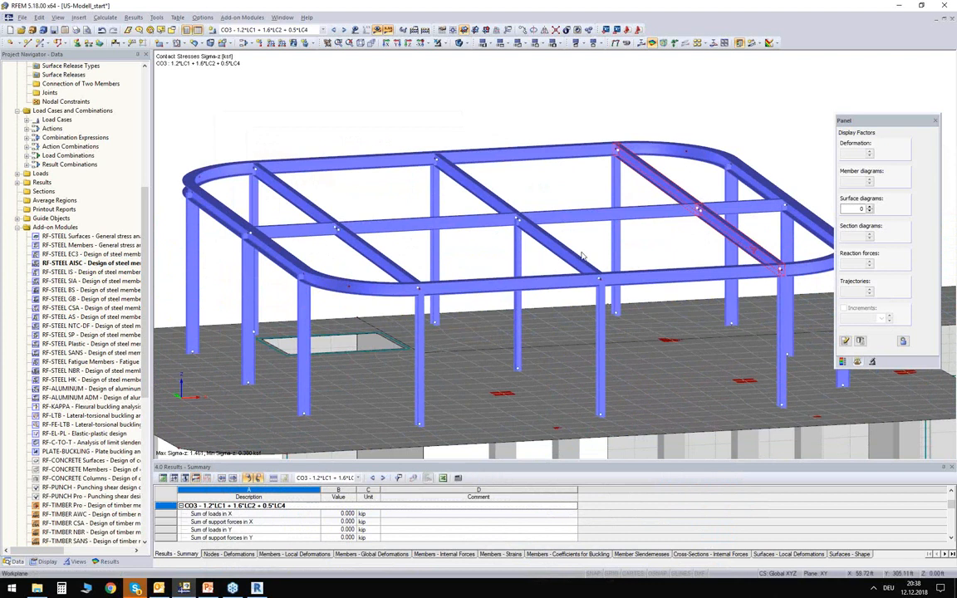
left_click(478, 196, "ctrl")
key("Delete")
left_click(460, 312)
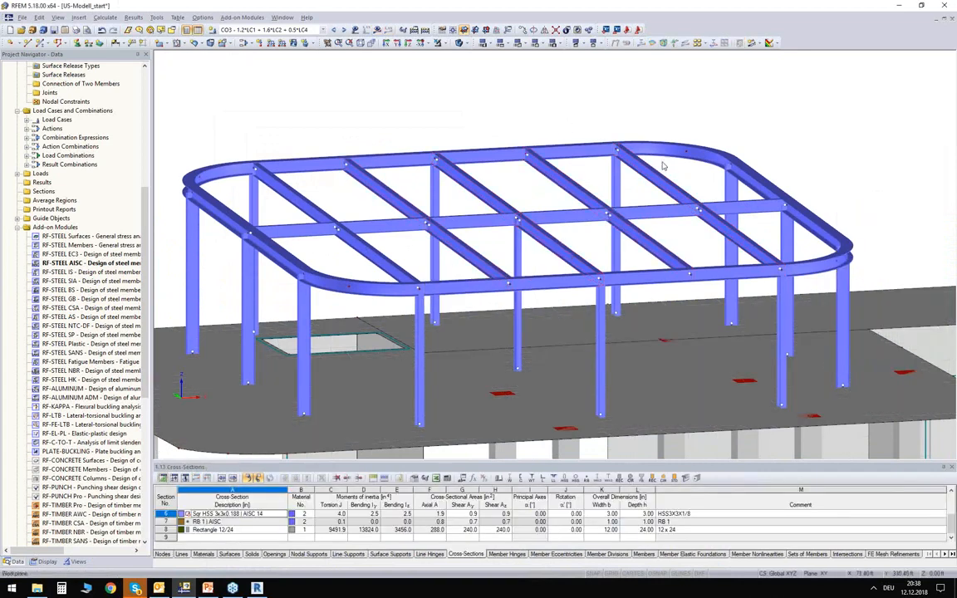
- Switch to load case LC4 - SNOW1 and display its loads on the roof beams
middle_click_drag(531, 180, 494, 189, "ctrl")
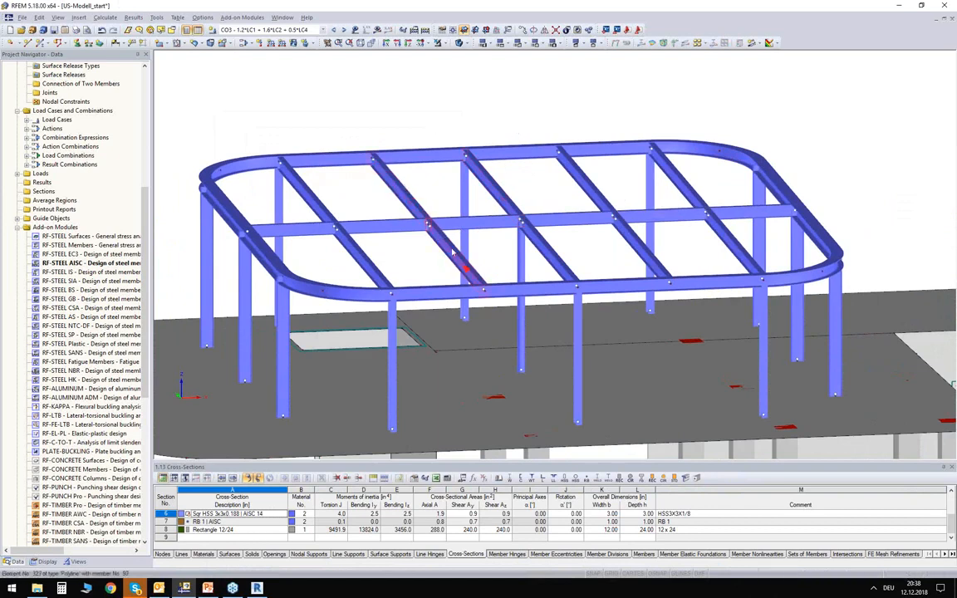
middle_click_drag(455, 209, 392, 175, "ctrl")
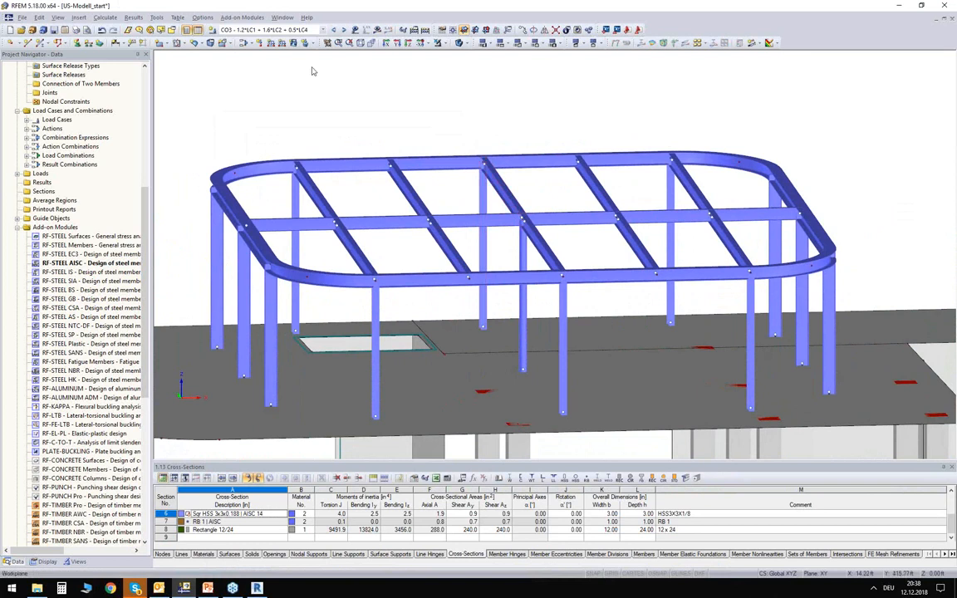
left_click(296, 31)
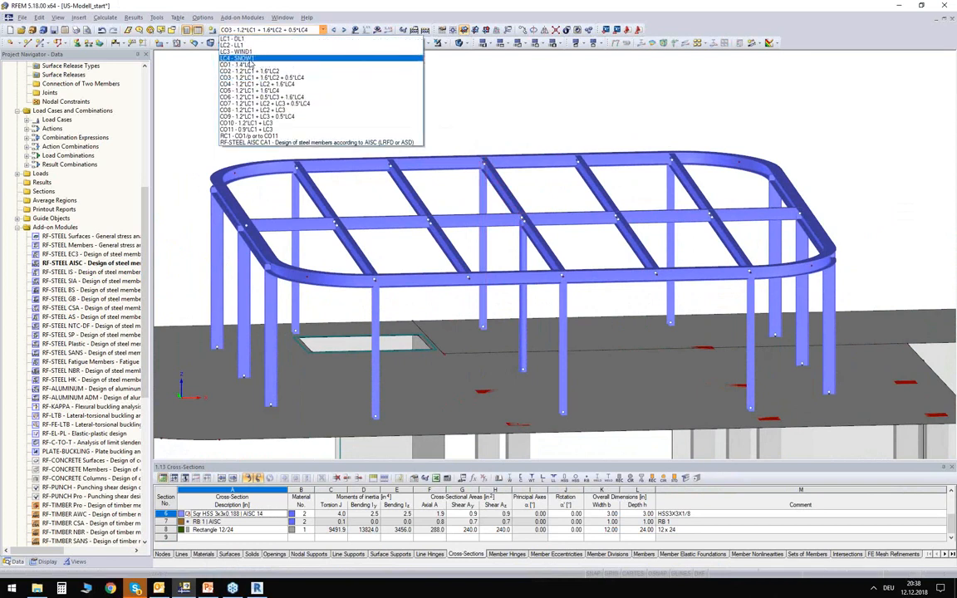
left_click(249, 60)
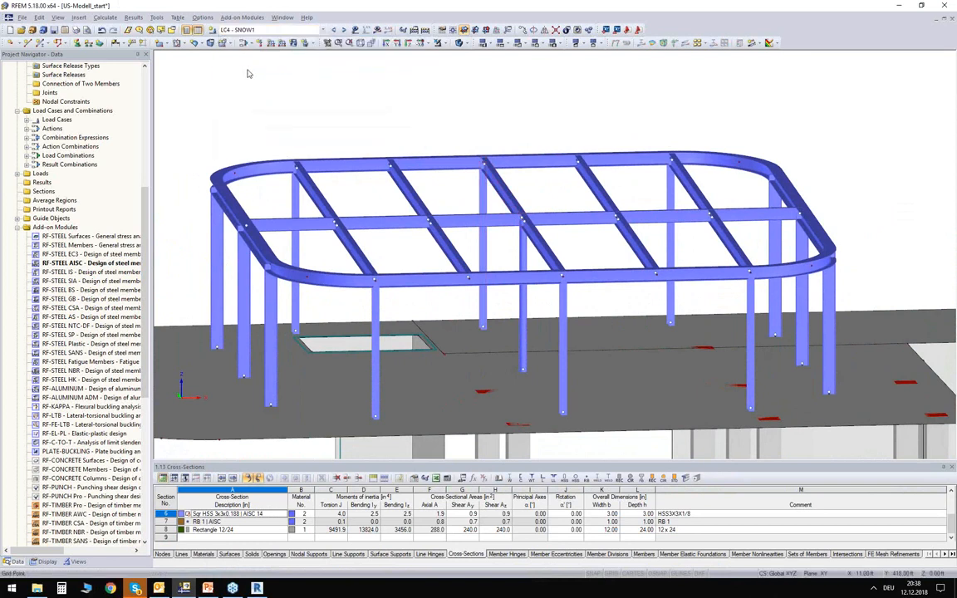
left_click(356, 30)
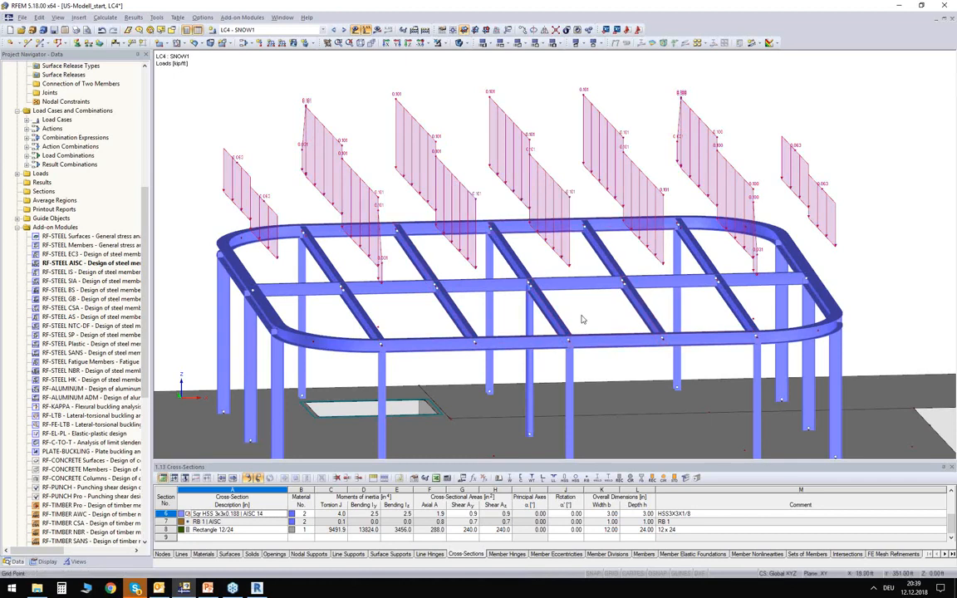
middle_click_drag(532, 246, 531, 236, "ctrl")
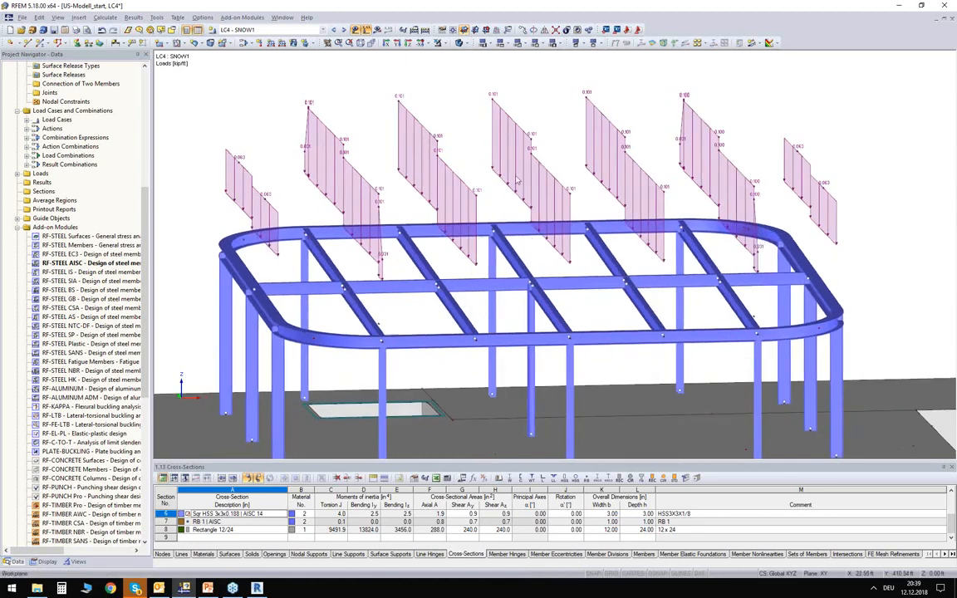
- Reopen RF-STEEL AISC, select the W 8x10 cross-section of member 59 and run the design calculation for the modified roof
left_click(519, 266)
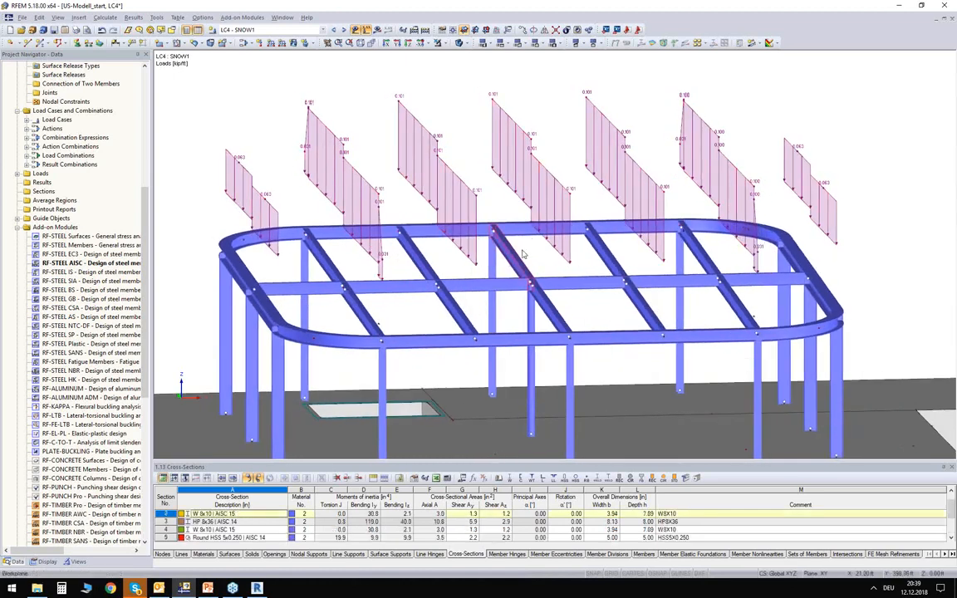
double_click(58, 263)
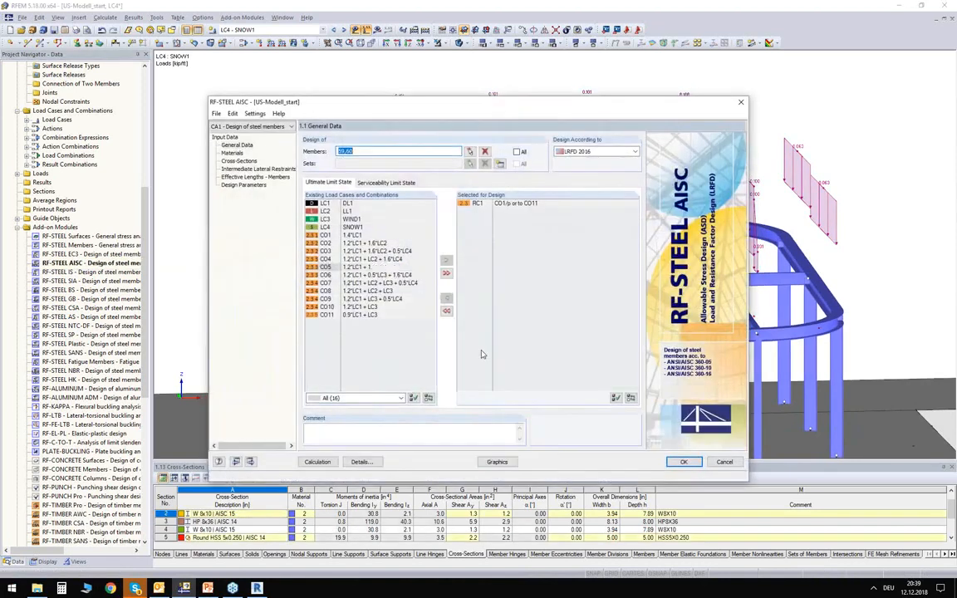
left_click(240, 161)
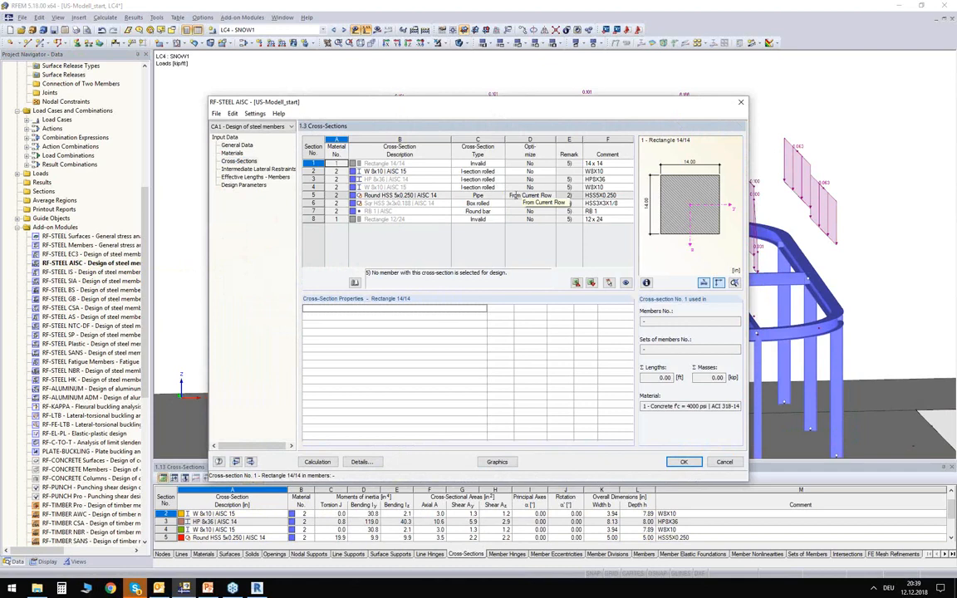
left_click(406, 171)
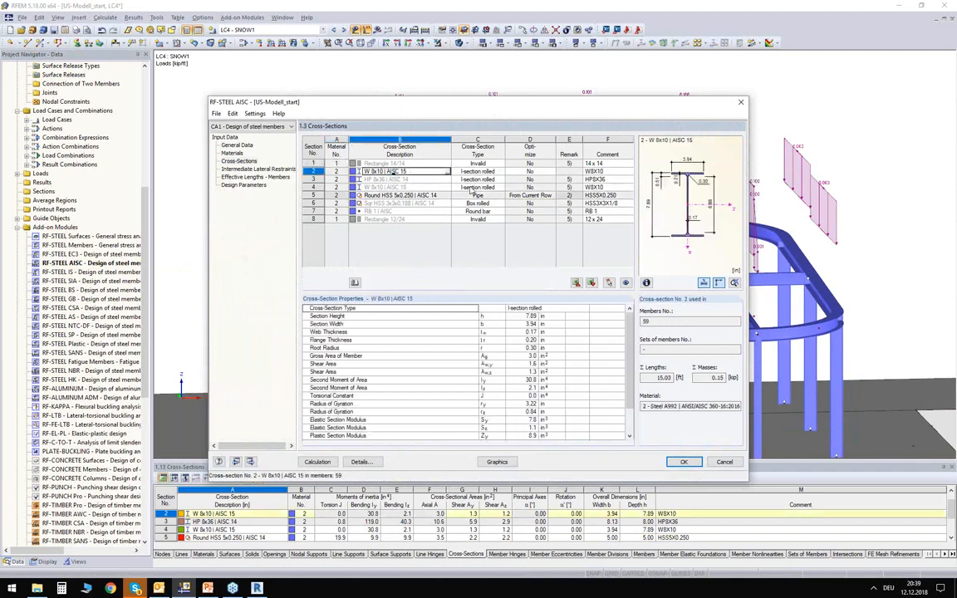
mouse_move(494, 104)
left_mouse_down()
mouse_move(470, 103)
mouse_move(541, 312)
mouse_move(552, 307)
mouse_move(499, 103)
left_mouse_up()
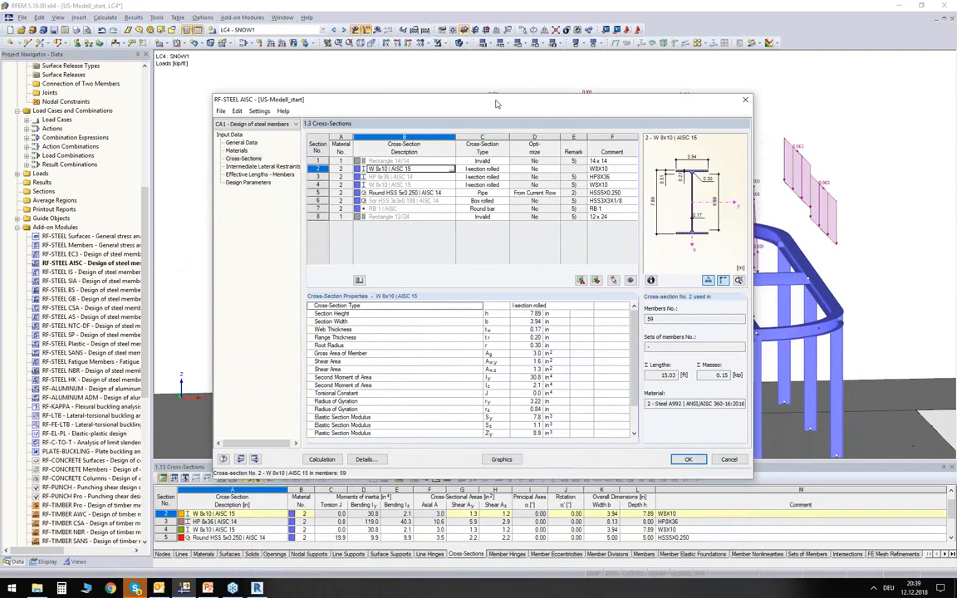
left_click(329, 460)
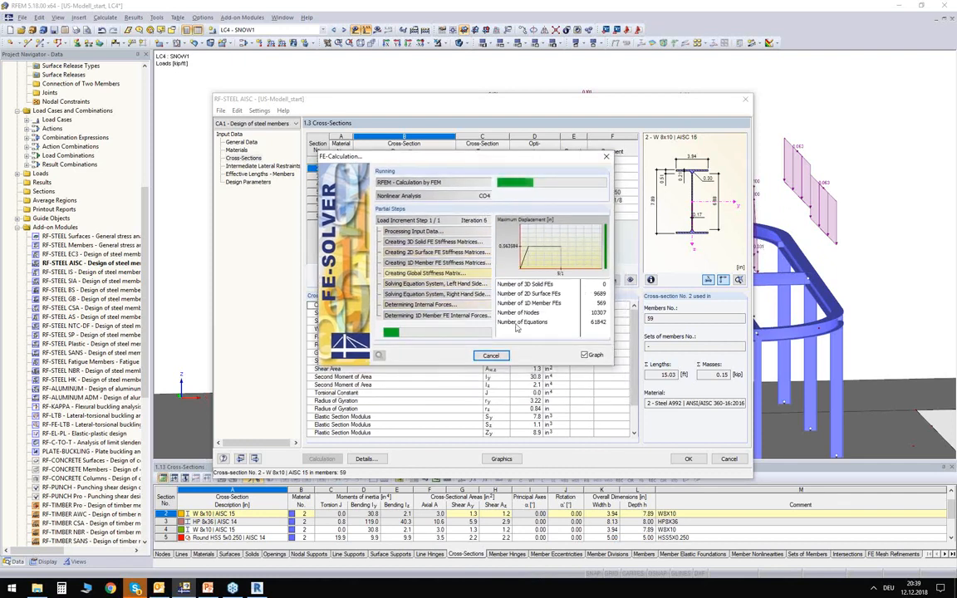
- Open the Windows Task Manager to examine the CPU performance while the solver runs, and close it
right_click(491, 589)
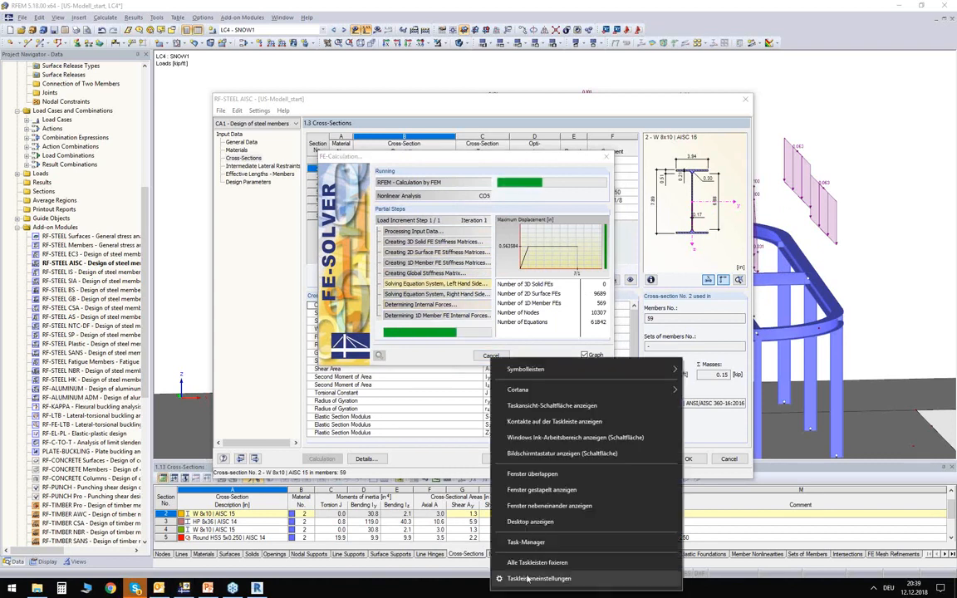
left_click(526, 542)
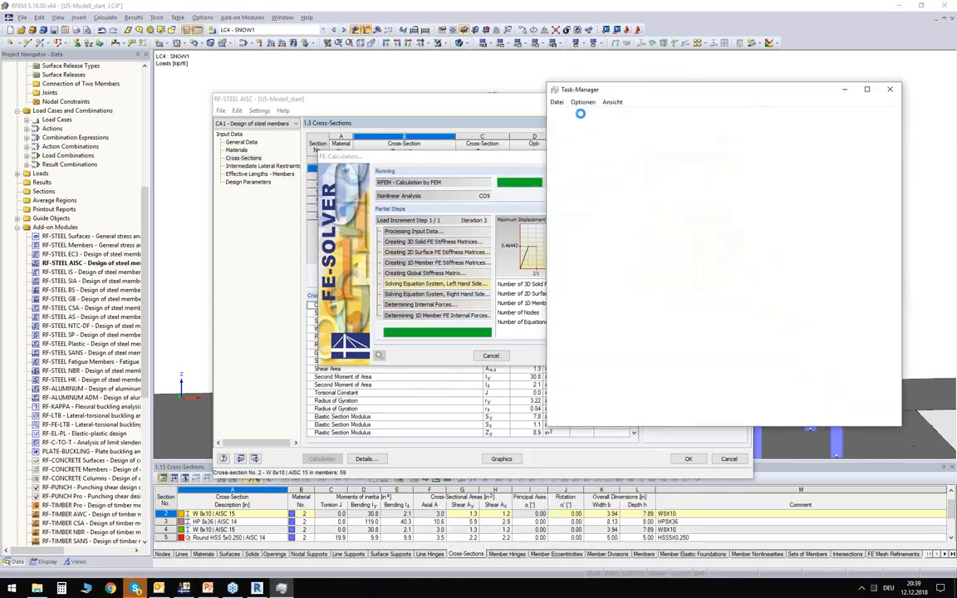
left_click(597, 117)
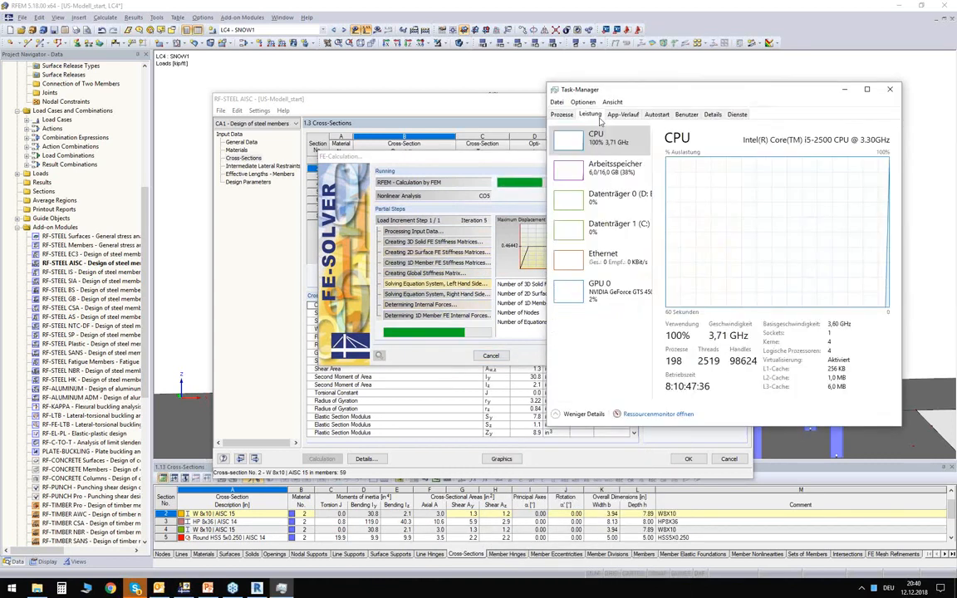
left_click_drag(640, 90, 620, 76)
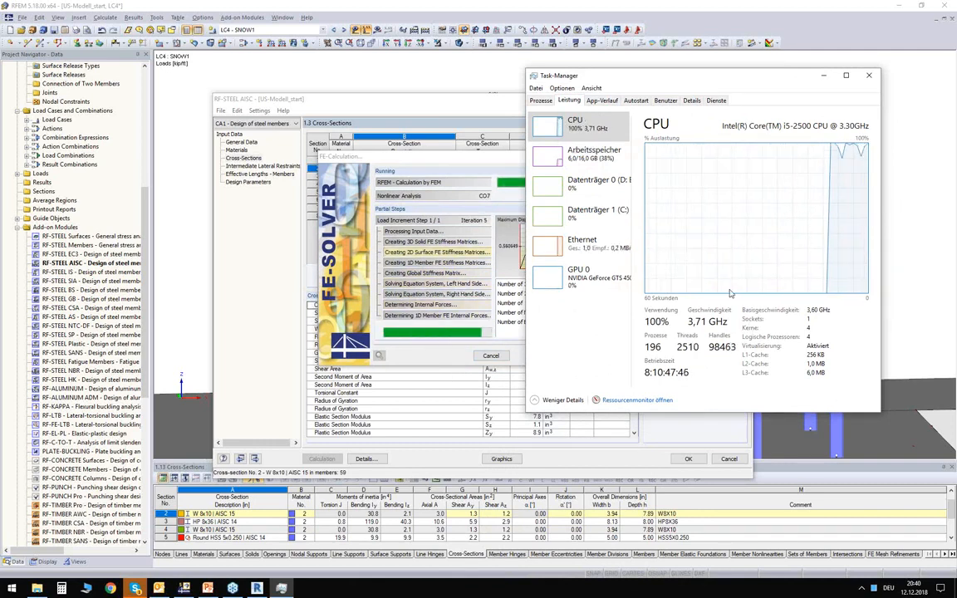
left_click_drag(632, 74, 693, 100)
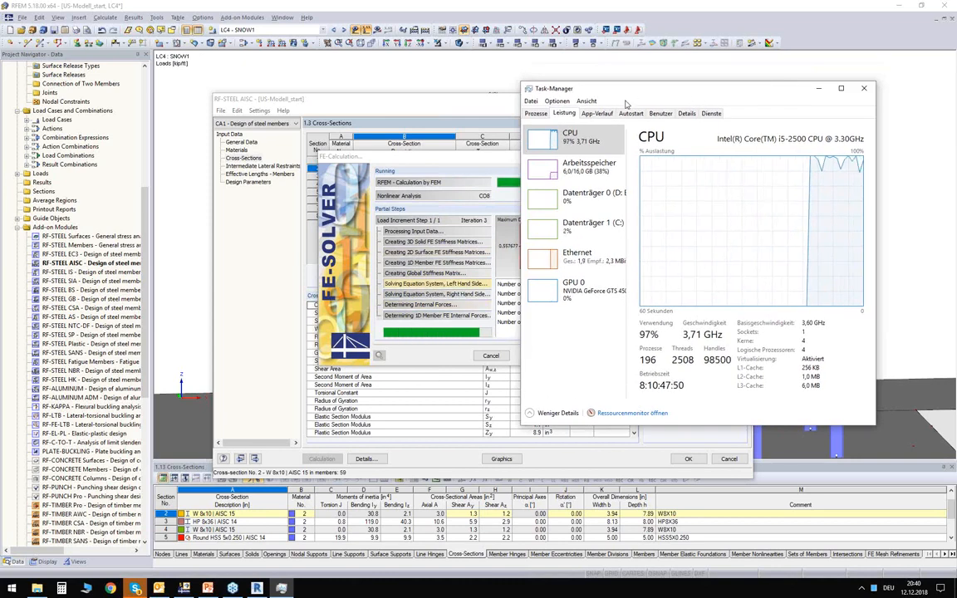
left_click_drag(633, 90, 614, 113)
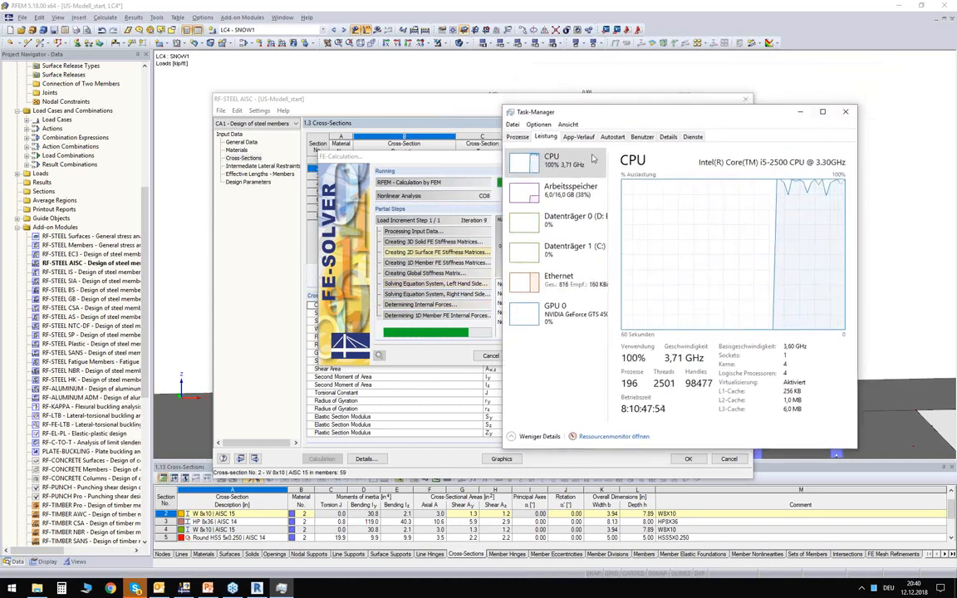
left_click(846, 112)
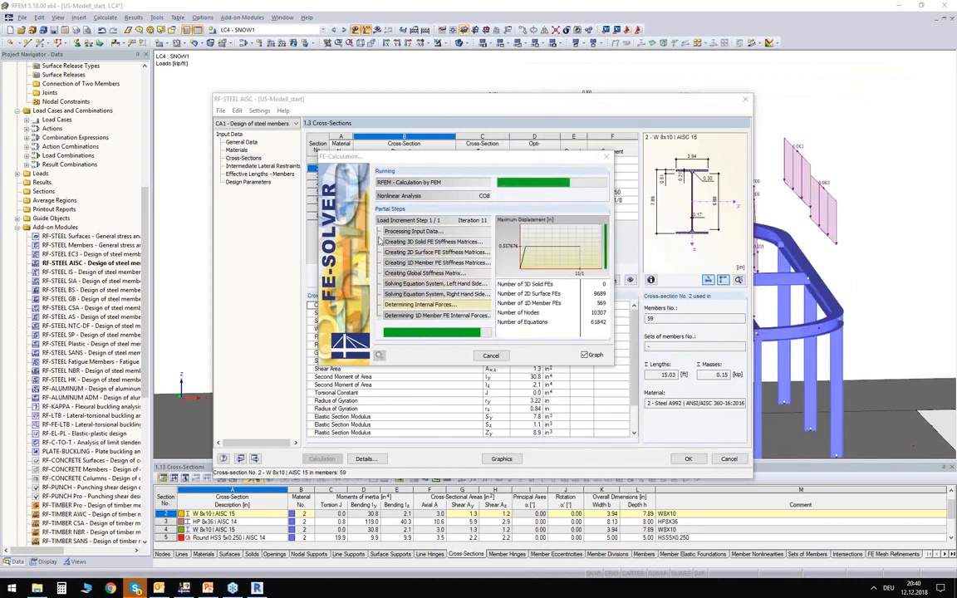
- Examine the design by cross-section for member 59's lateral-torsional buckling and member 60's flexure with axial compression
left_click_drag(461, 159, 470, 135)
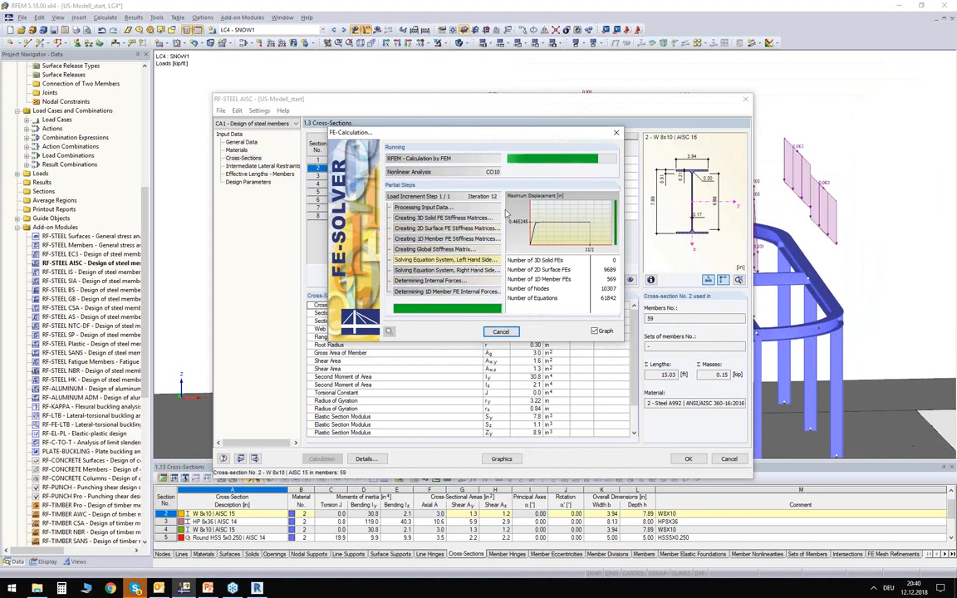
left_click_drag(510, 144, 531, 183)
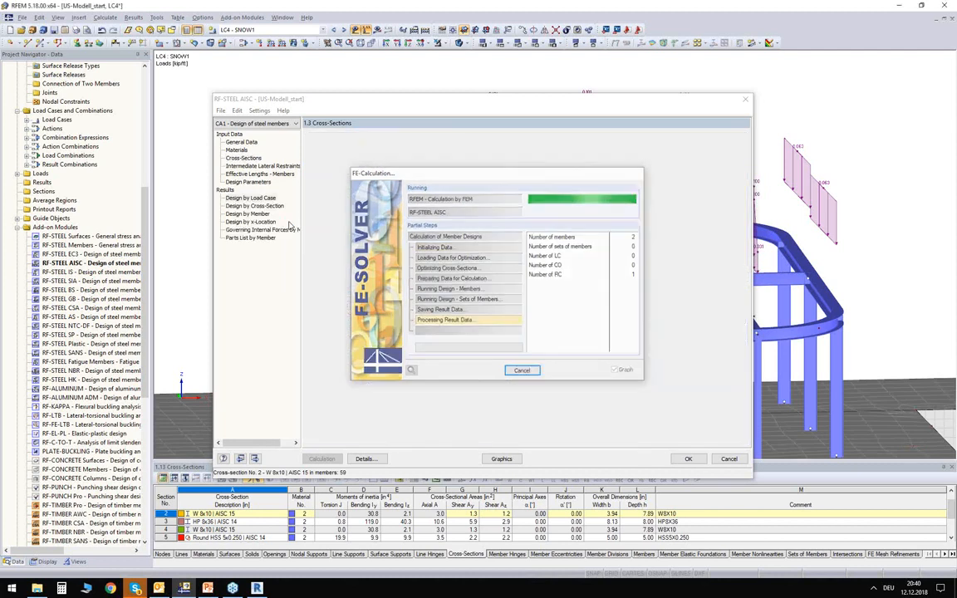
left_click(253, 206)
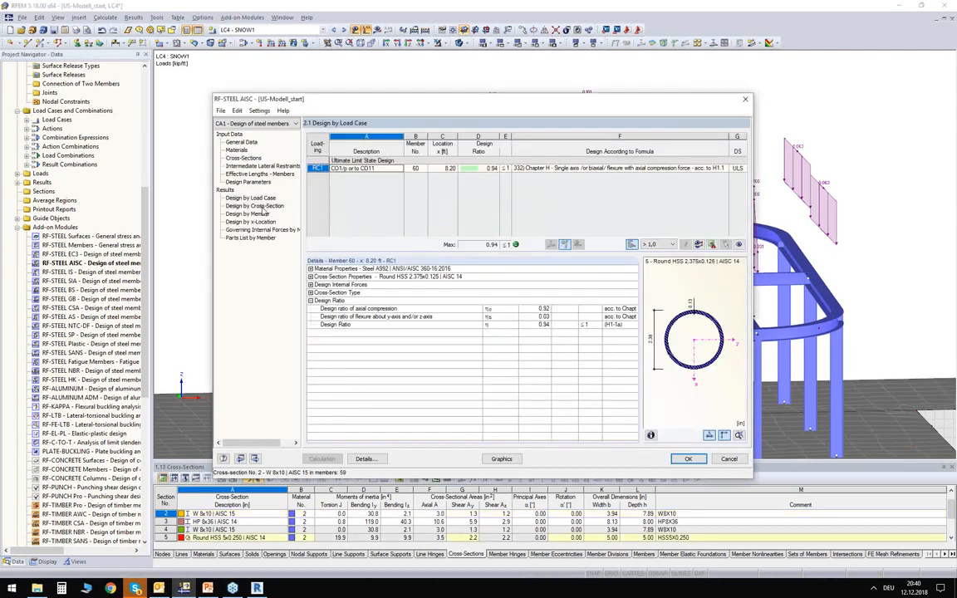
left_click(420, 176)
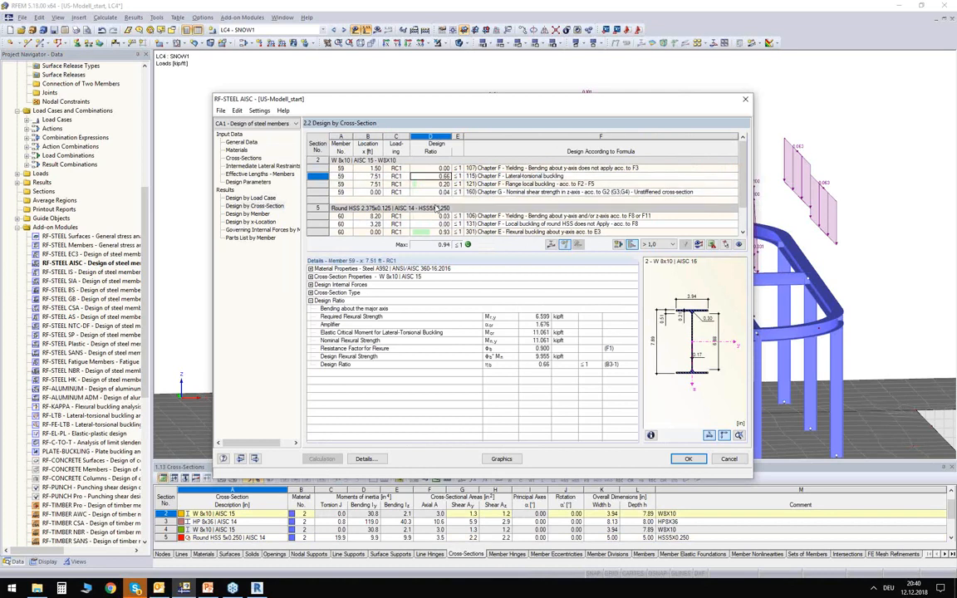
scroll(425, 237, "down", 1)
left_click(437, 233)
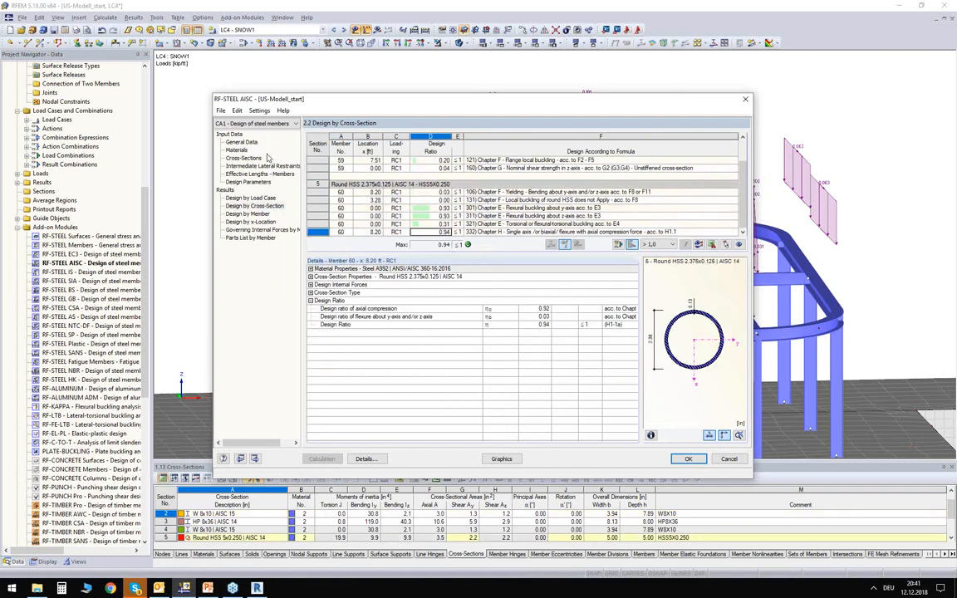
- Compare member 60's optimized pipe cross-section with its RFEM section in the cross-section input data, and view the available section commands
left_click(245, 157)
left_click_drag(398, 99, 404, 139)
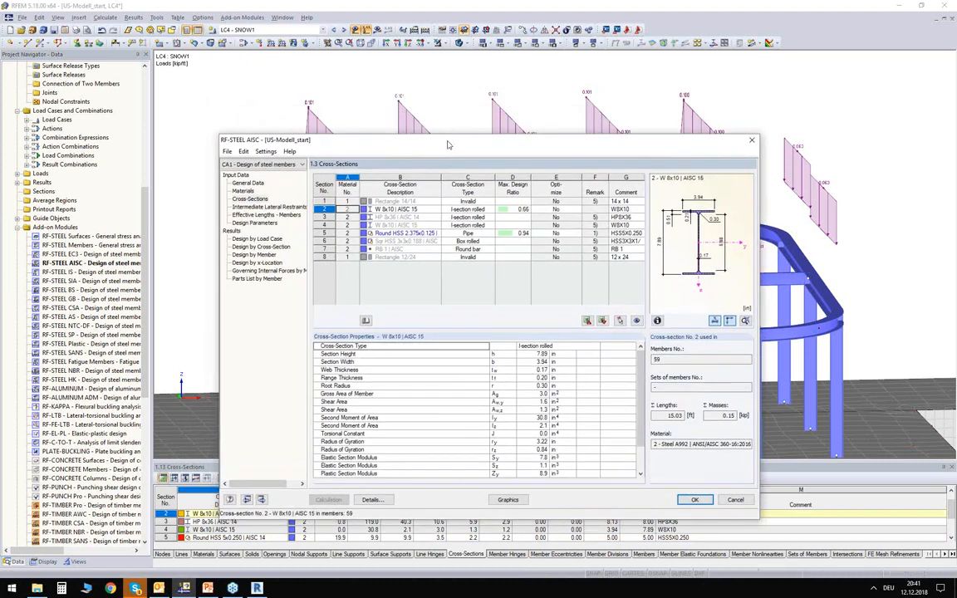
left_click_drag(448, 149, 472, 260)
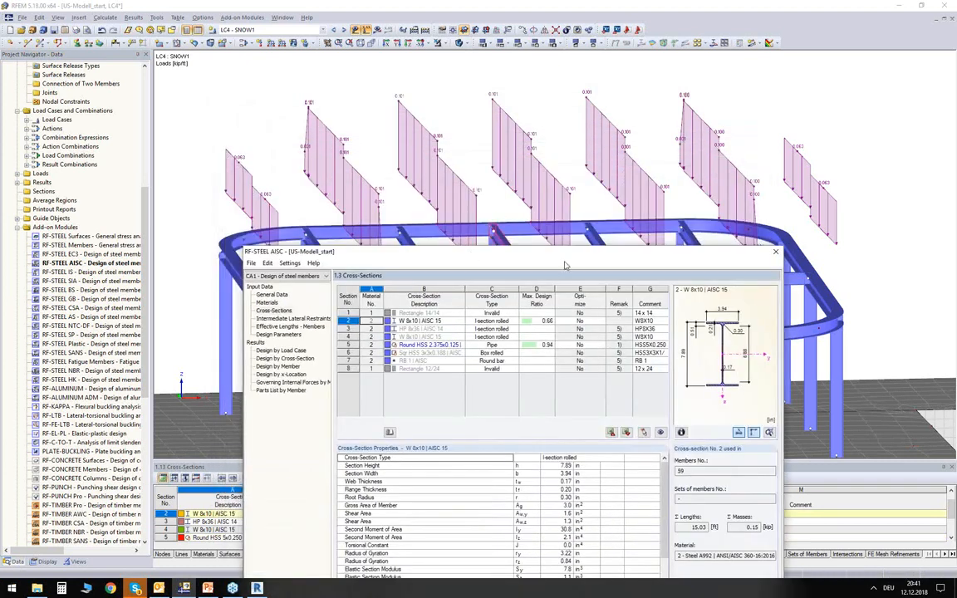
left_click_drag(554, 257, 556, 352)
left_click(442, 439)
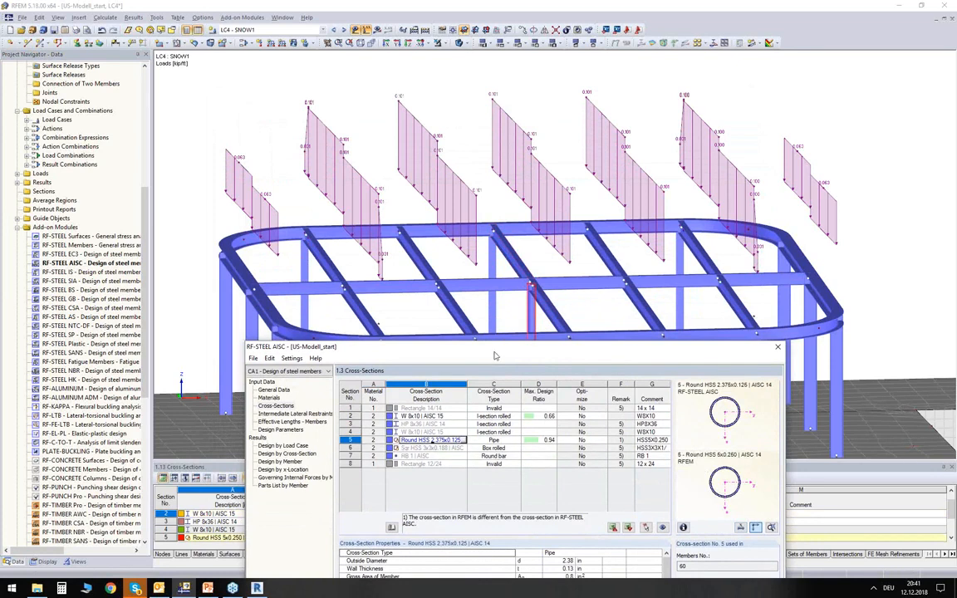
left_click_drag(501, 353, 503, 369)
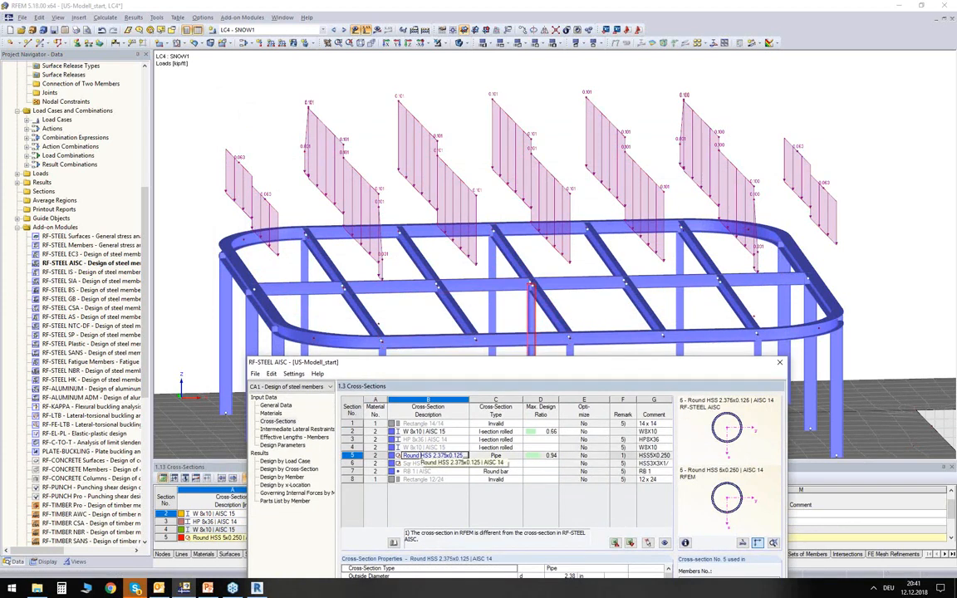
right_click(420, 456)
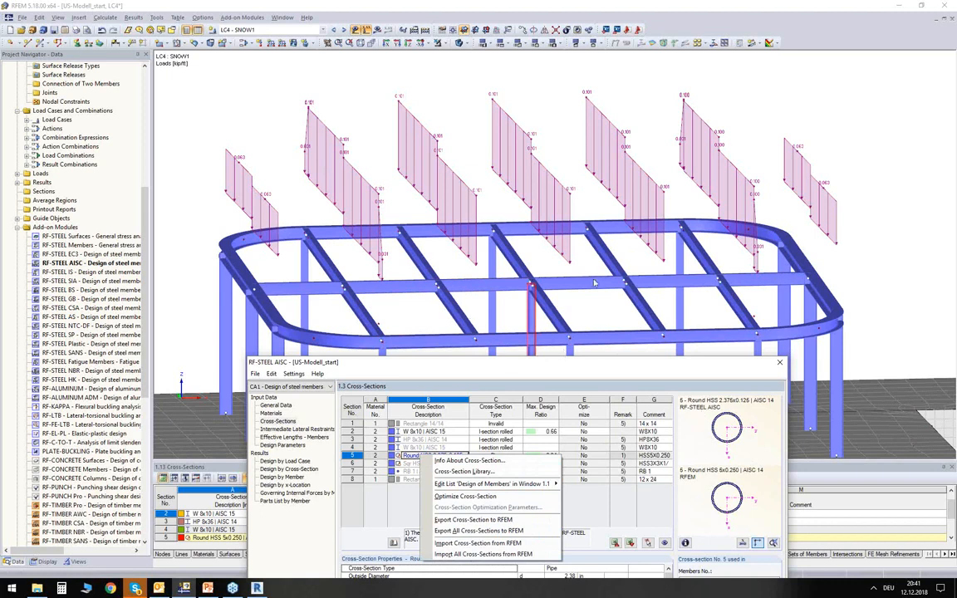
left_click_drag(529, 362, 519, 223)
left_click(432, 315)
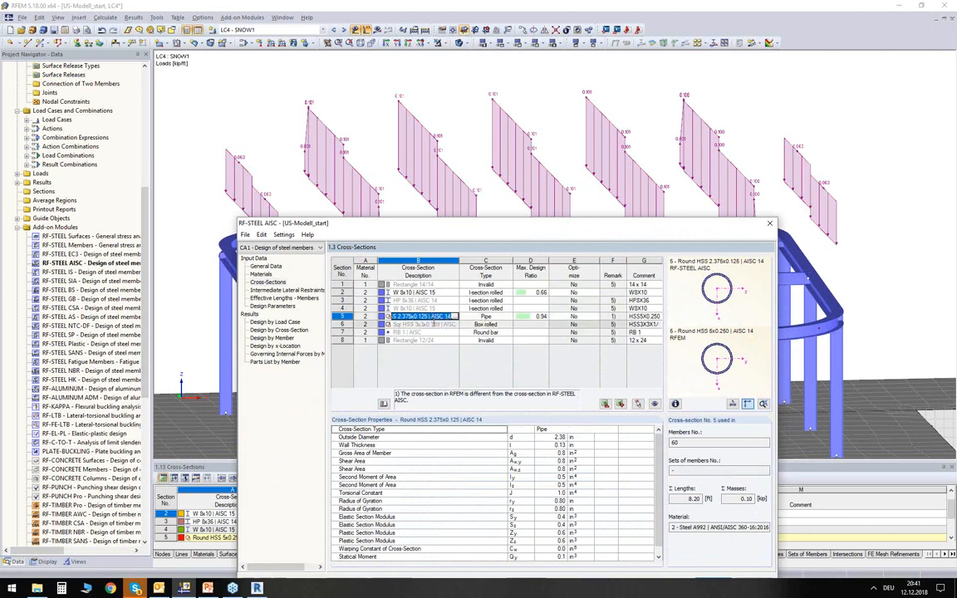
- Show the maximum design ratios of members 59 and 60 graphically on the RFEM model and inspect the roof frame
left_click_drag(432, 218, 424, 67)
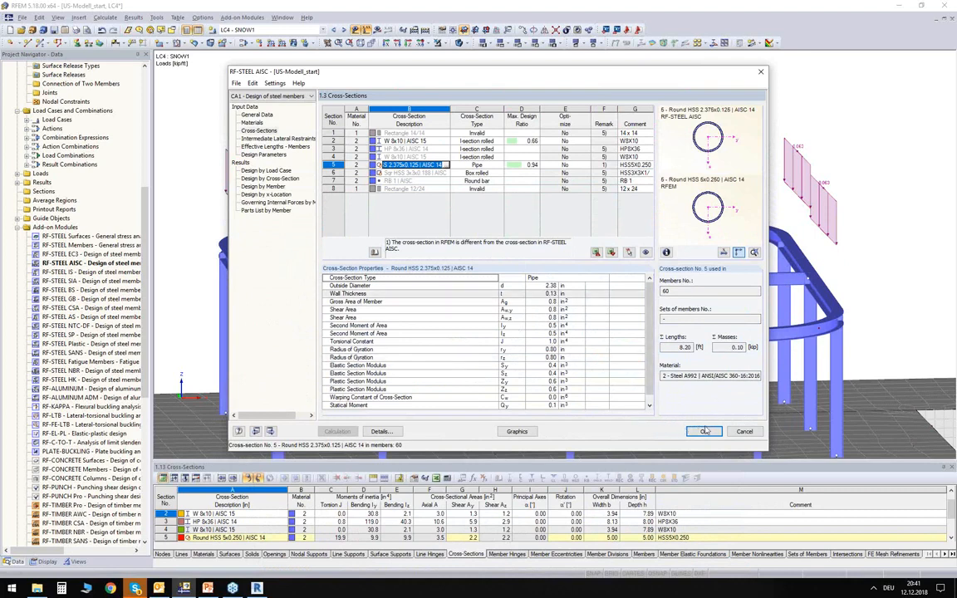
left_click(516, 431)
middle_click_drag(390, 188, 501, 222, "ctrl")
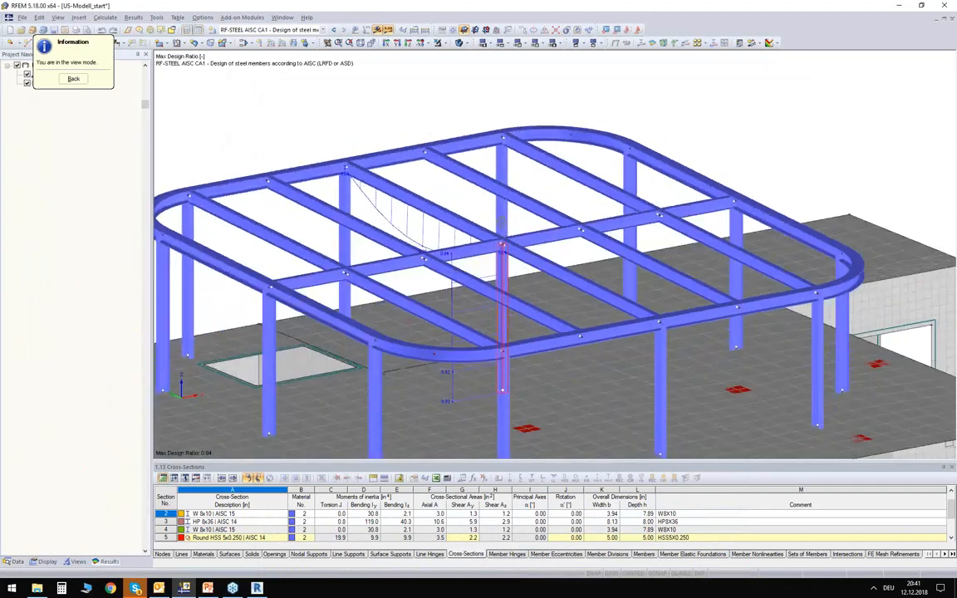
- Return from the graphical design ratios to the RF-STEEL AISC input and close the module, keeping its data
scroll(346, 200, "up", 5)
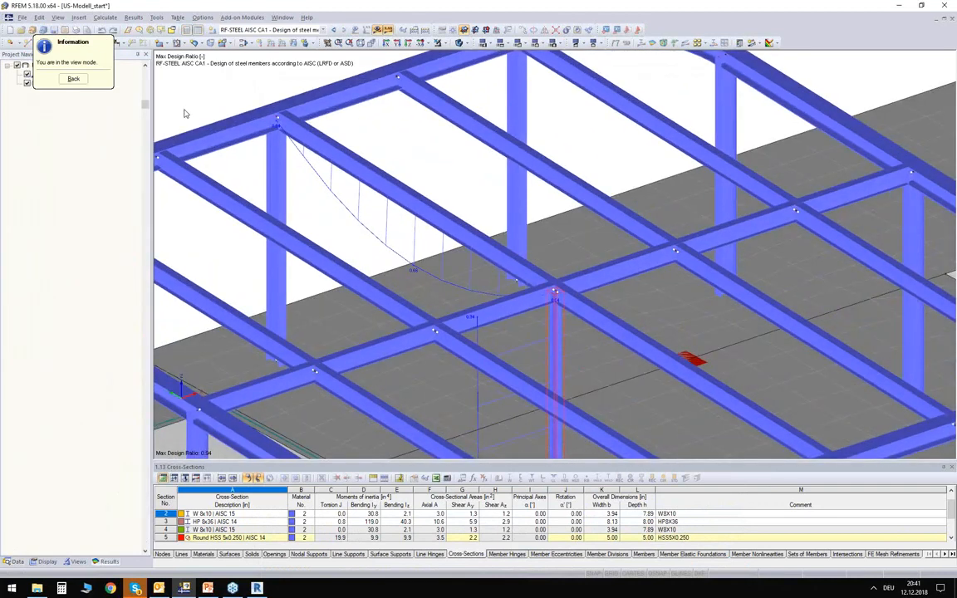
left_click(74, 80)
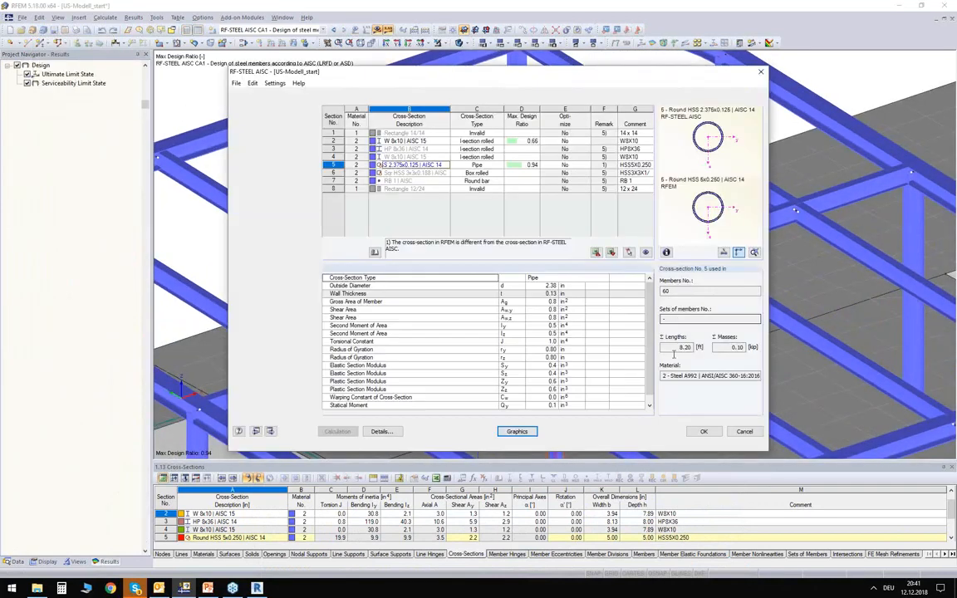
left_click(703, 433)
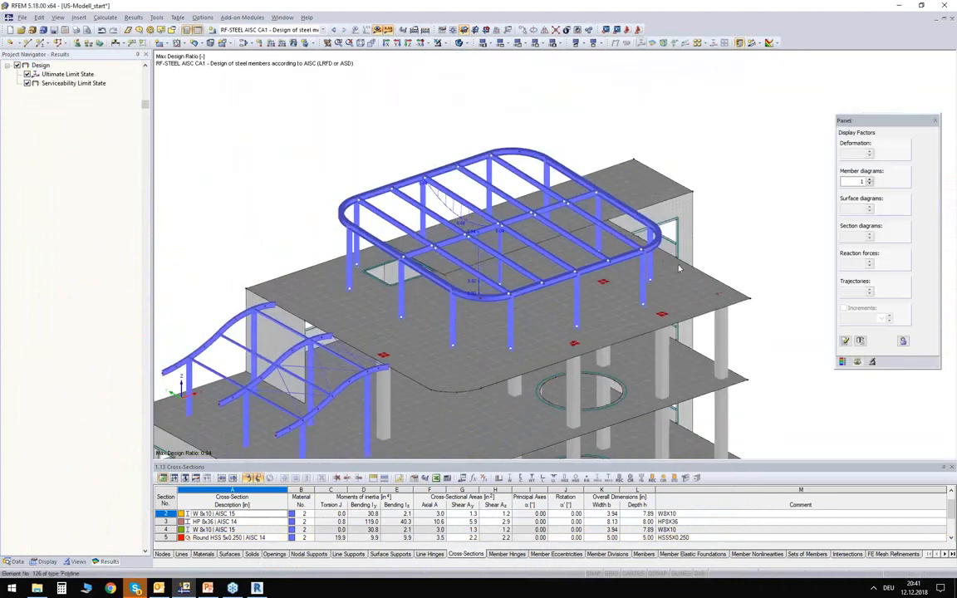
- Select all members of the steel frame on the upper roof, including its columns and intermediate beams
middle_click_drag(625, 231, 500, 186, "ctrl")
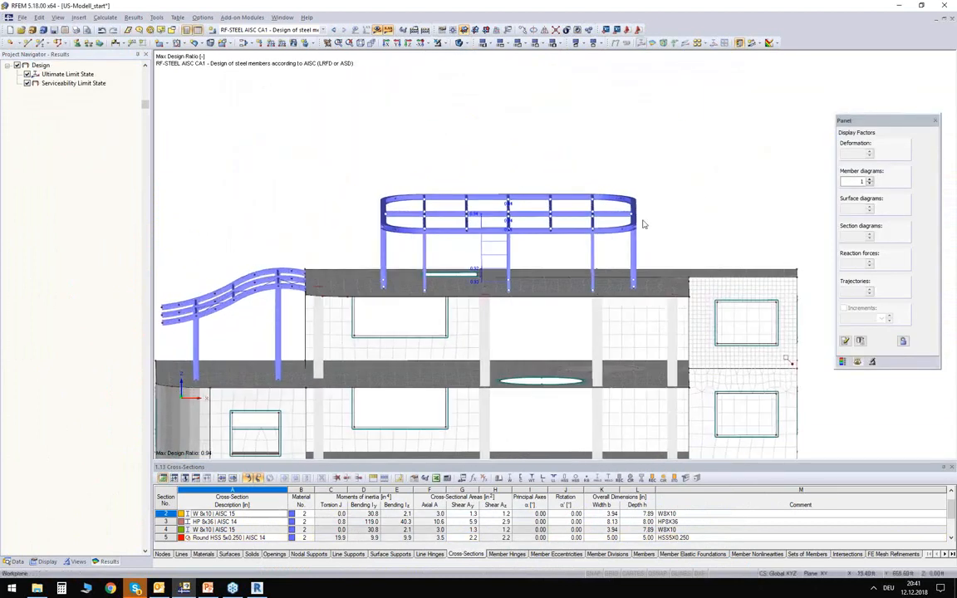
left_click_drag(663, 256, 306, 132)
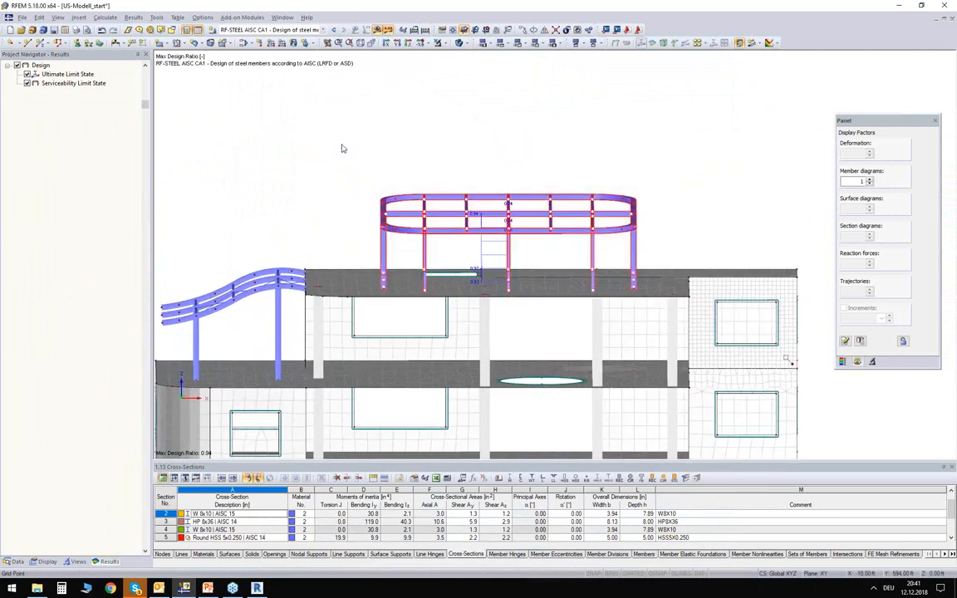
middle_click_drag(279, 147, 427, 199, "ctrl")
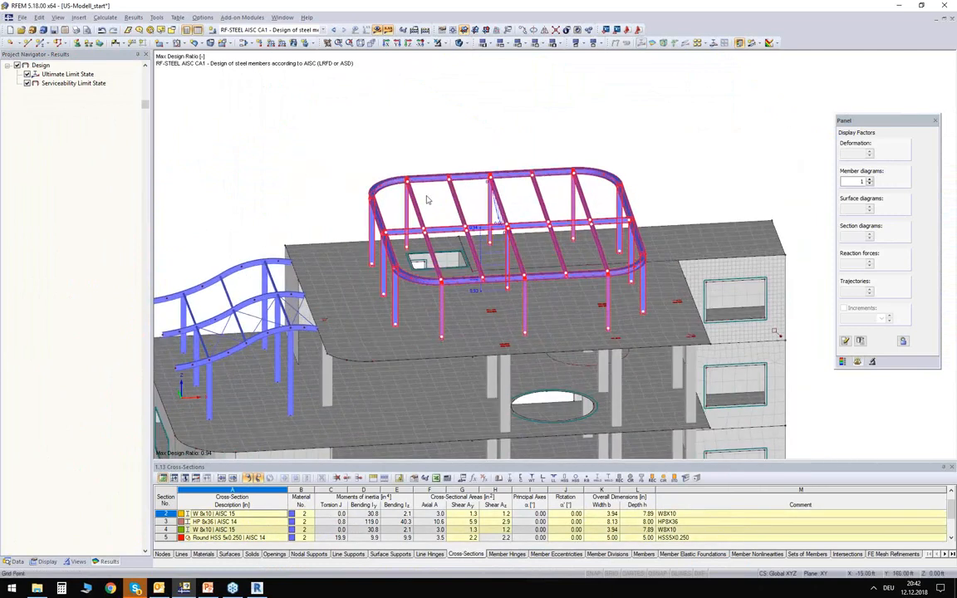
middle_click_drag(325, 199, 438, 219, "ctrl")
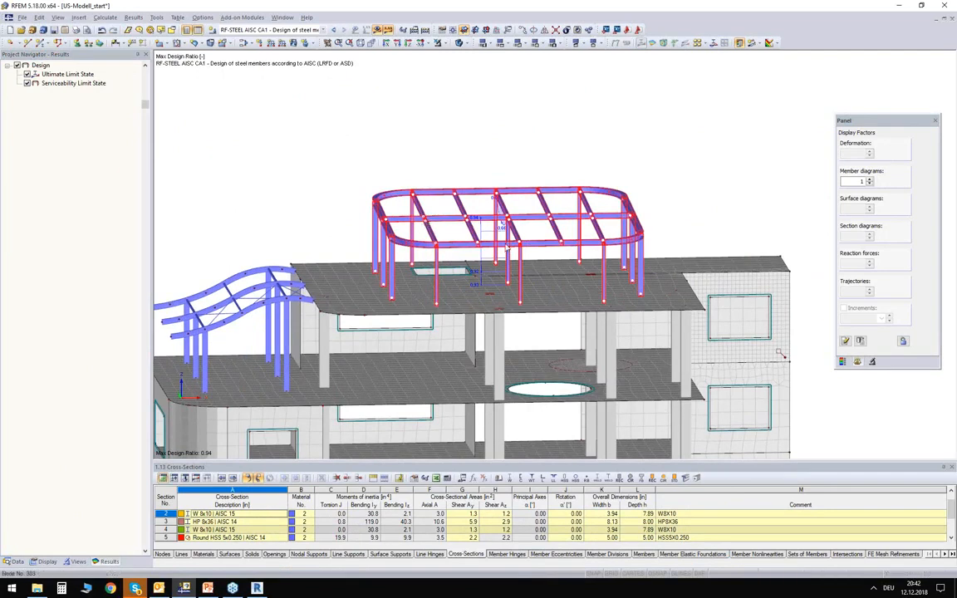
scroll(457, 249, "up", 3)
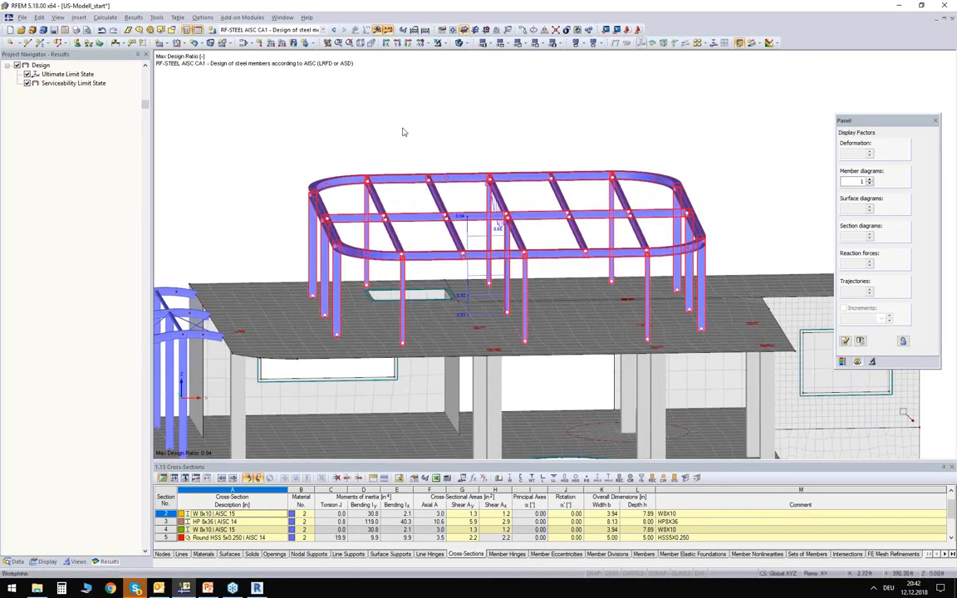
middle_click_drag(433, 143, 400, 109, "ctrl")
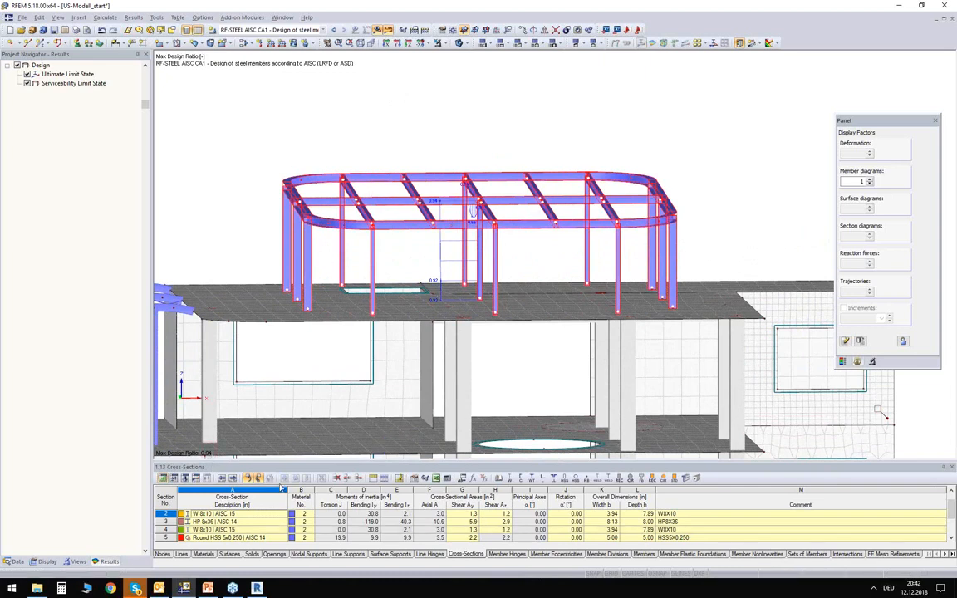
- Switch to Revit's 3D view and set up an RFEM model import that updates the existing structure with only selected objects
left_click(257, 588)
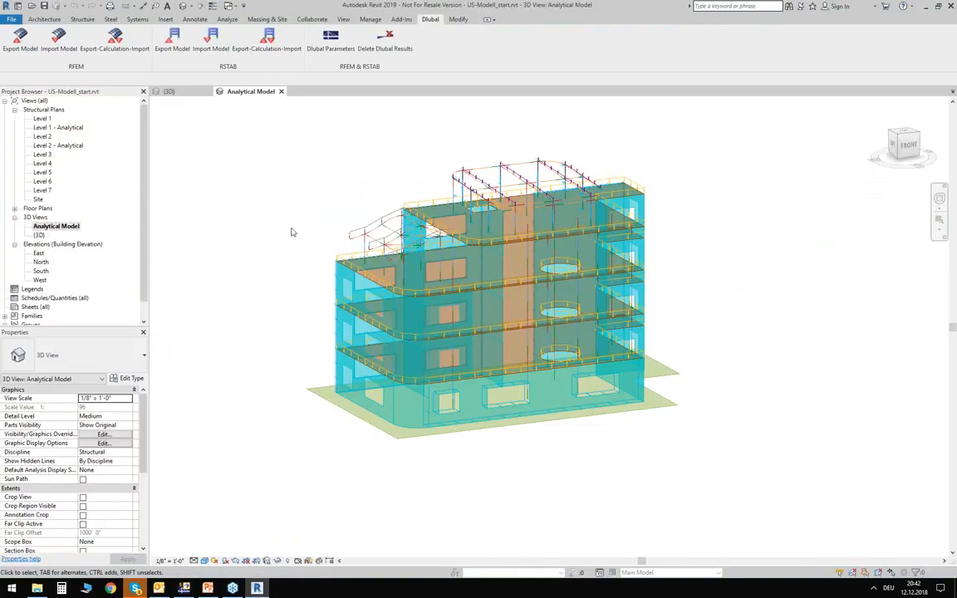
left_click(168, 91)
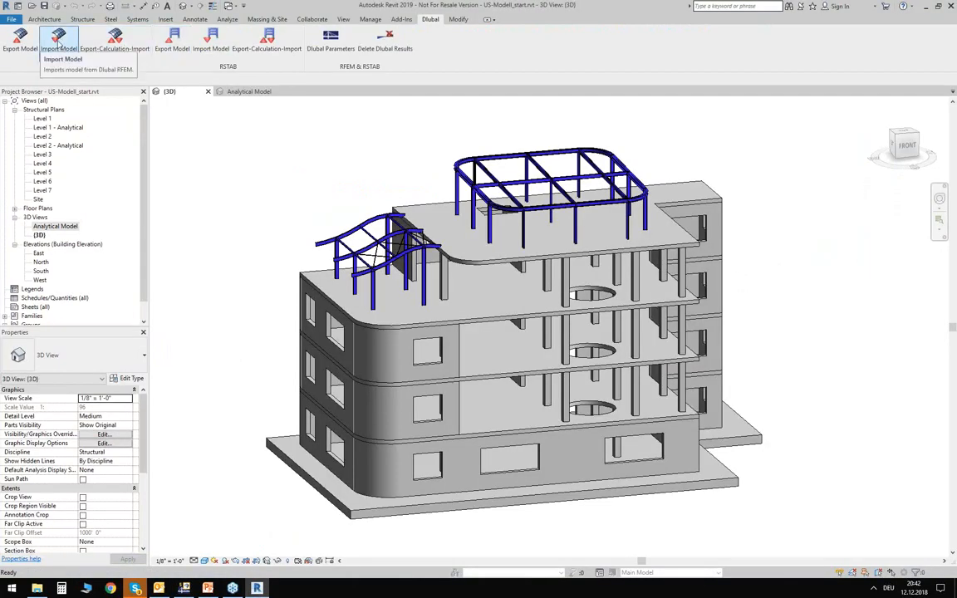
left_click(58, 46)
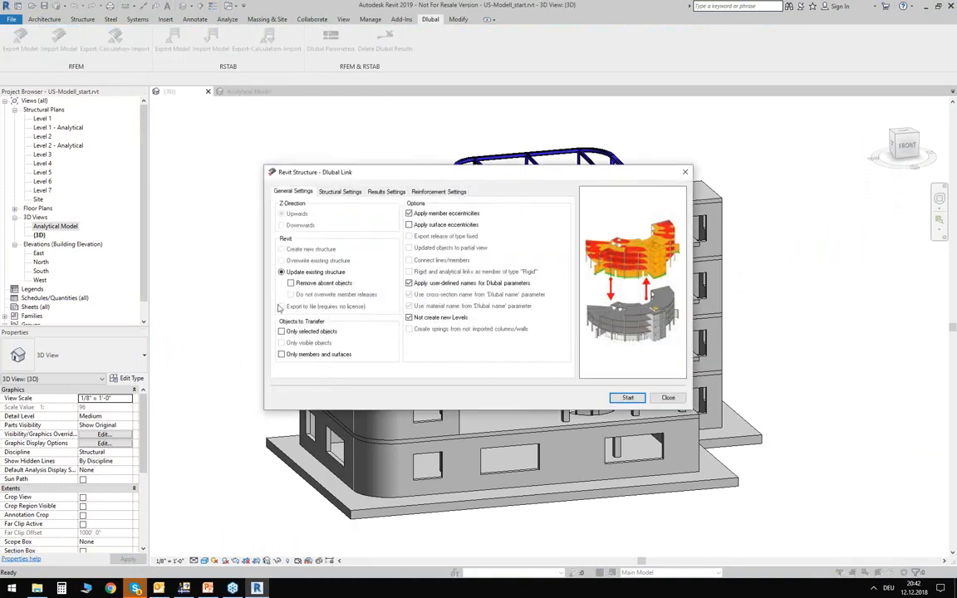
left_click(289, 332)
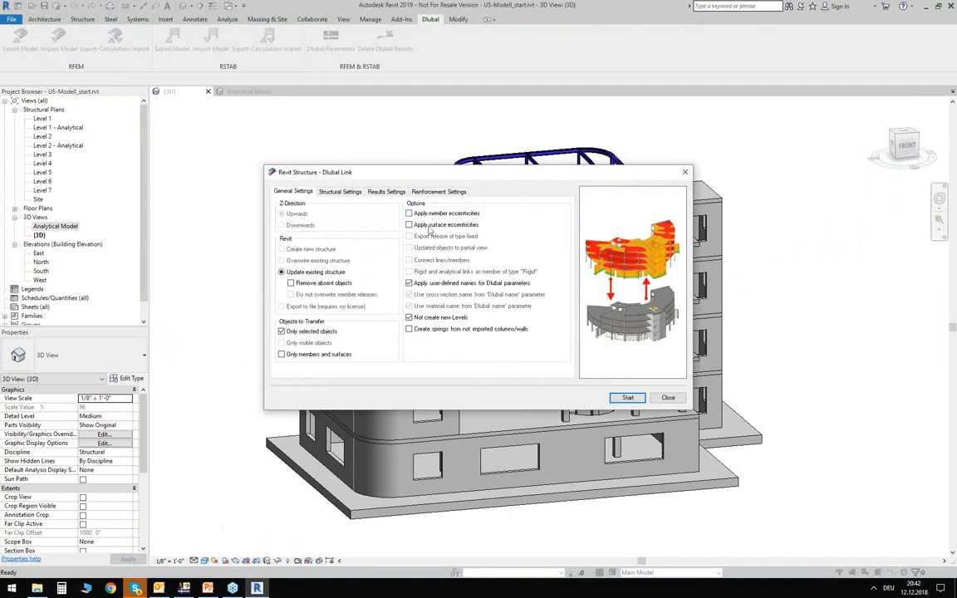
- Review the structural, results and reinforcement settings of the RFEM import, and return to the general settings
left_click(339, 191)
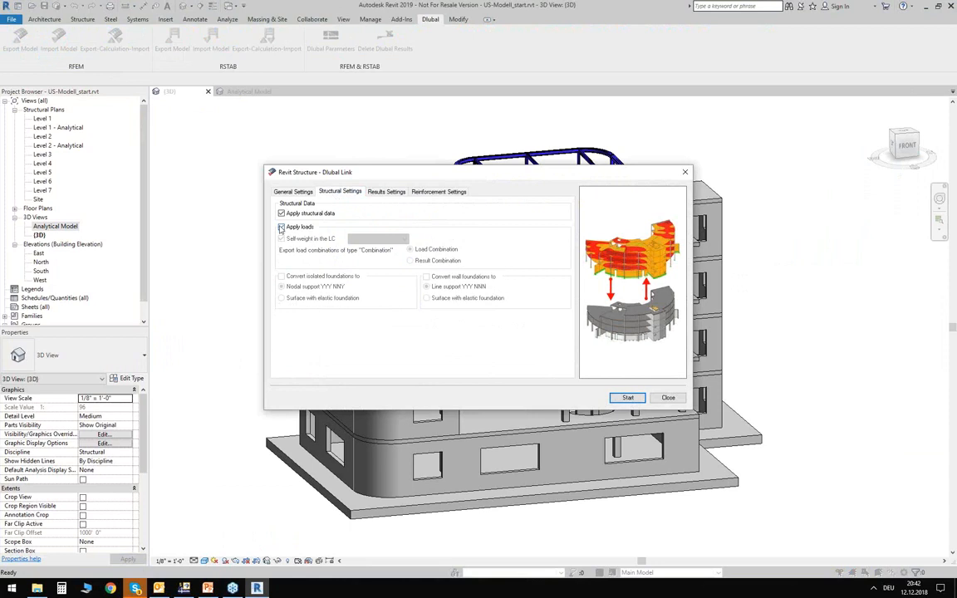
left_click(388, 192)
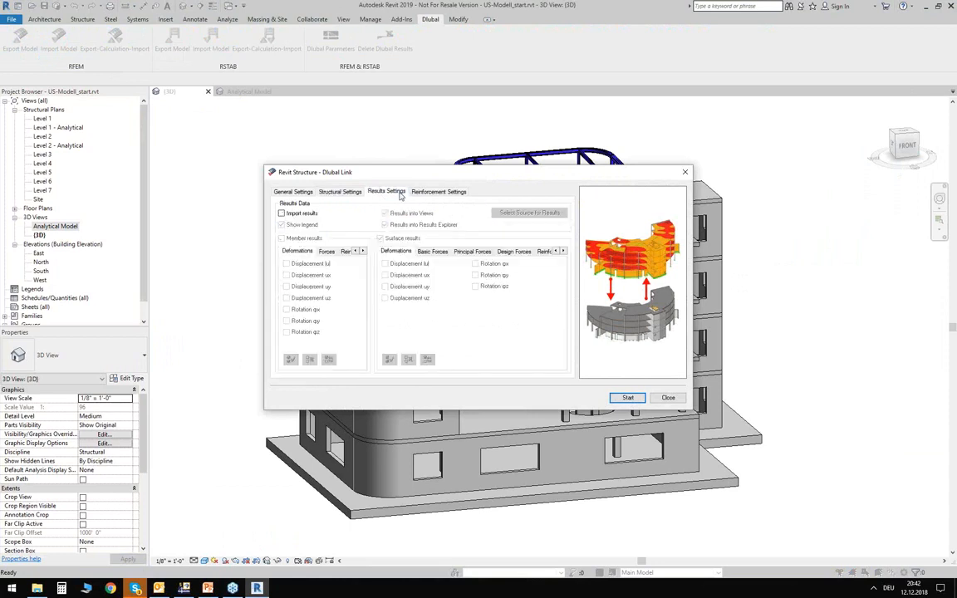
left_click(436, 192)
left_click(384, 192)
left_click(296, 192)
- Run the import of the selected roof frame from RFEM and dismiss the report of ignored objects and the import log
left_click_drag(538, 179, 334, 281)
left_click(424, 500)
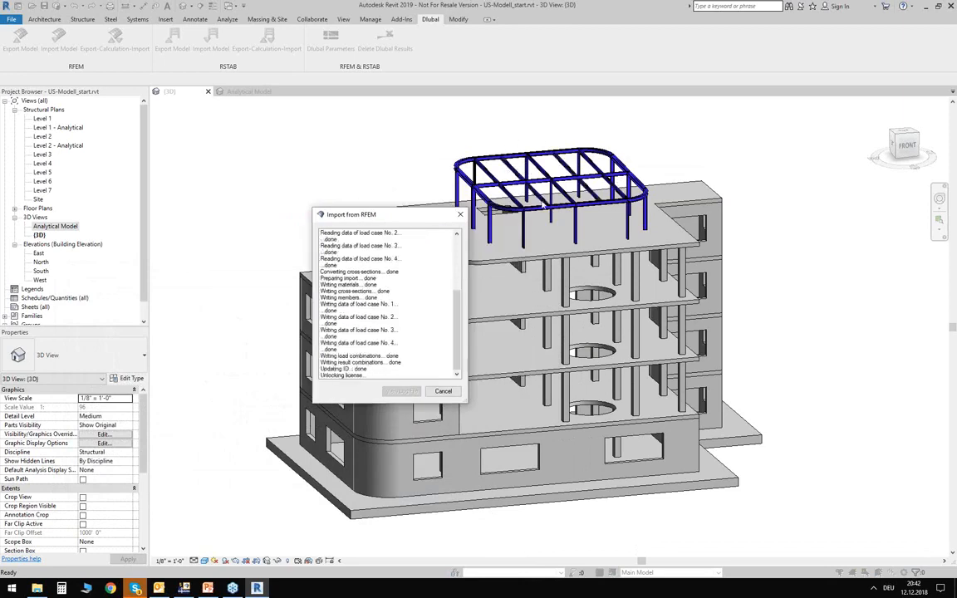
left_click_drag(469, 188, 470, 230)
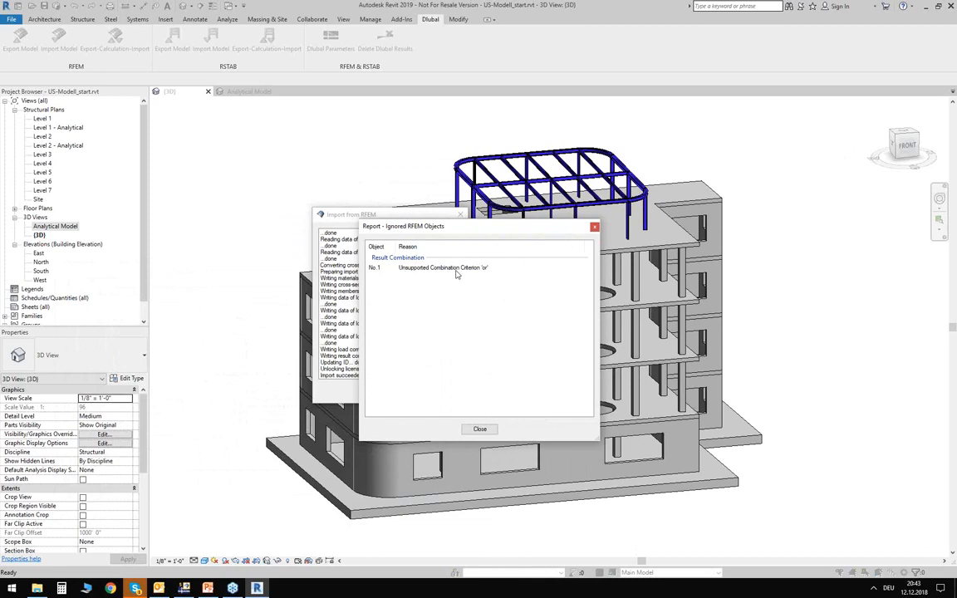
left_click(479, 429)
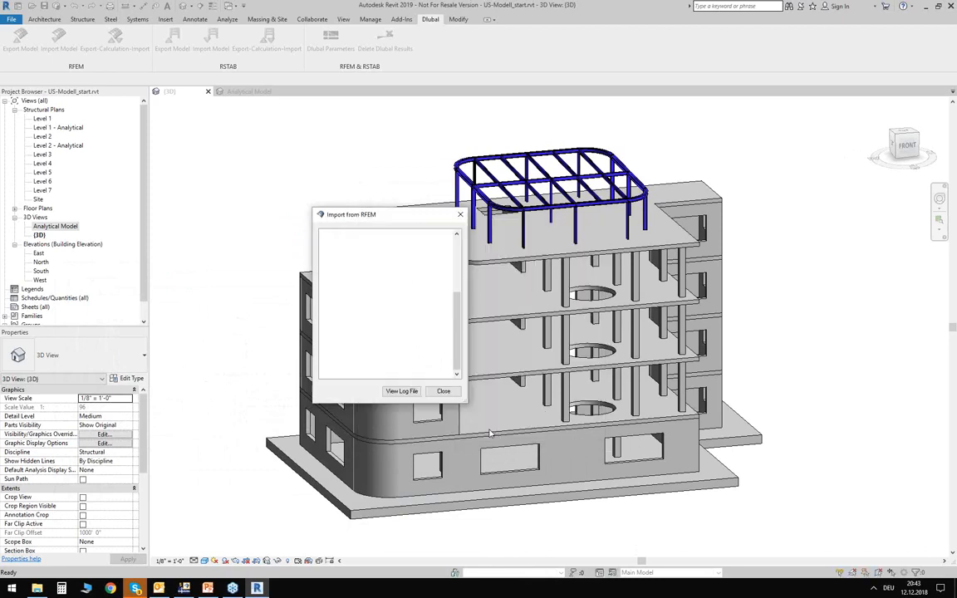
left_click(442, 390)
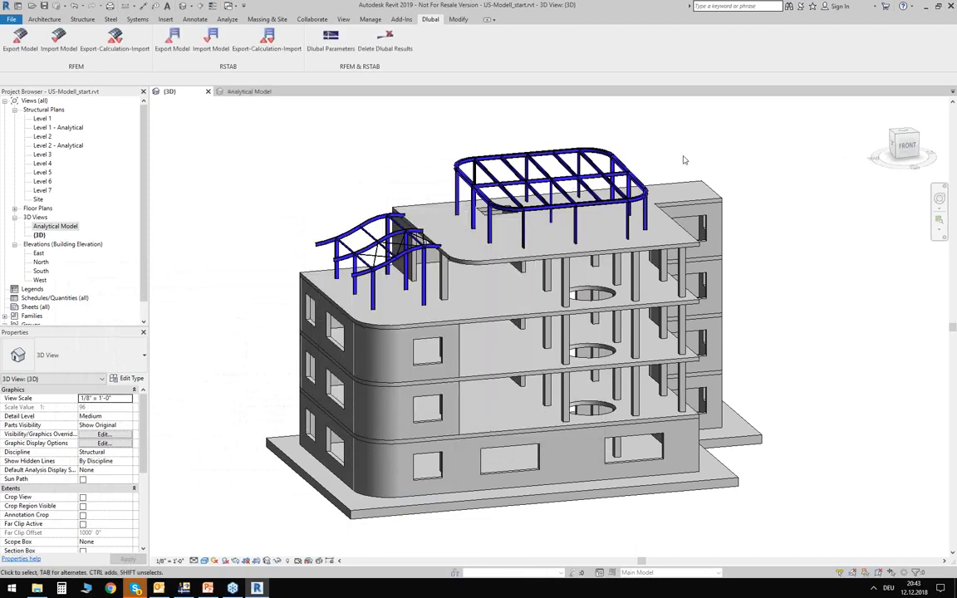
- Examine the imported roof framing and a W8X10 column's analytical properties and end releases, and clear the selection
scroll(552, 147, "up", 4)
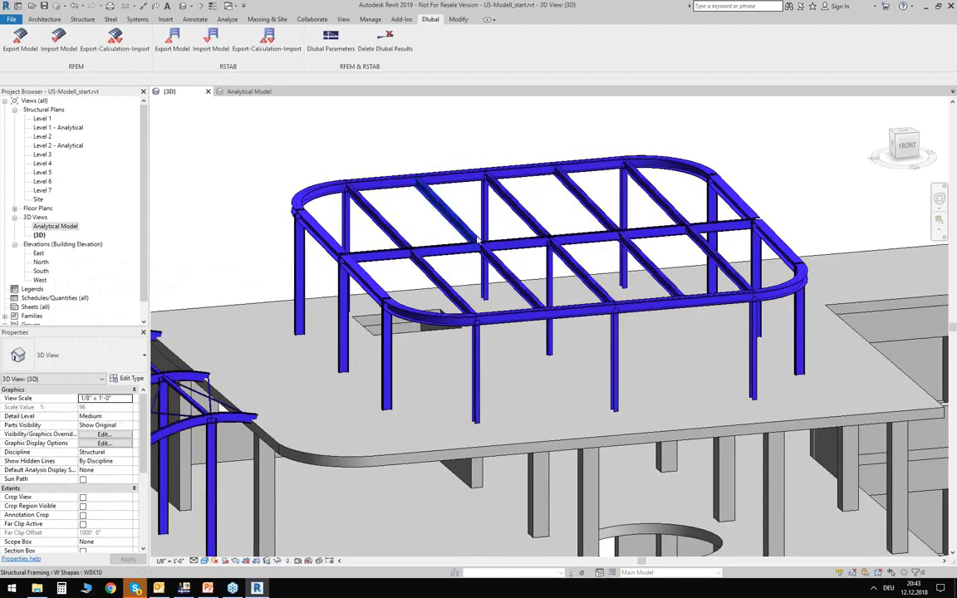
middle_click_drag(472, 205, 466, 207)
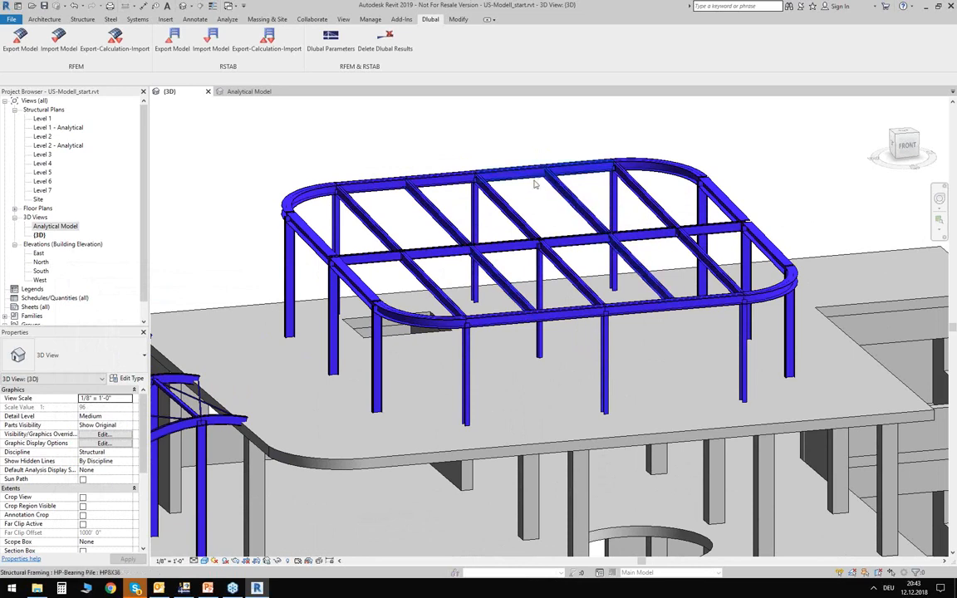
middle_click_drag(497, 225, 531, 200)
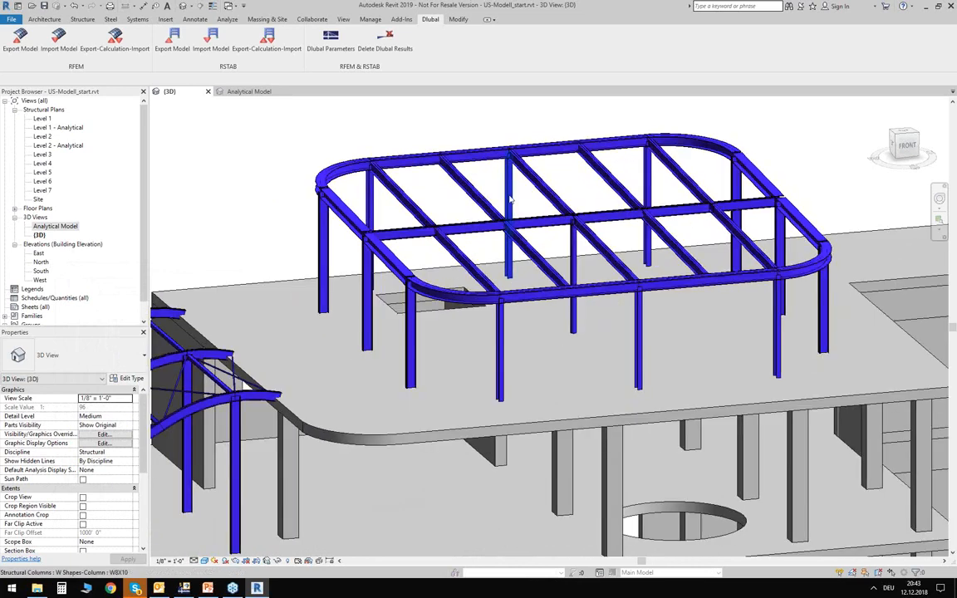
left_click(510, 200)
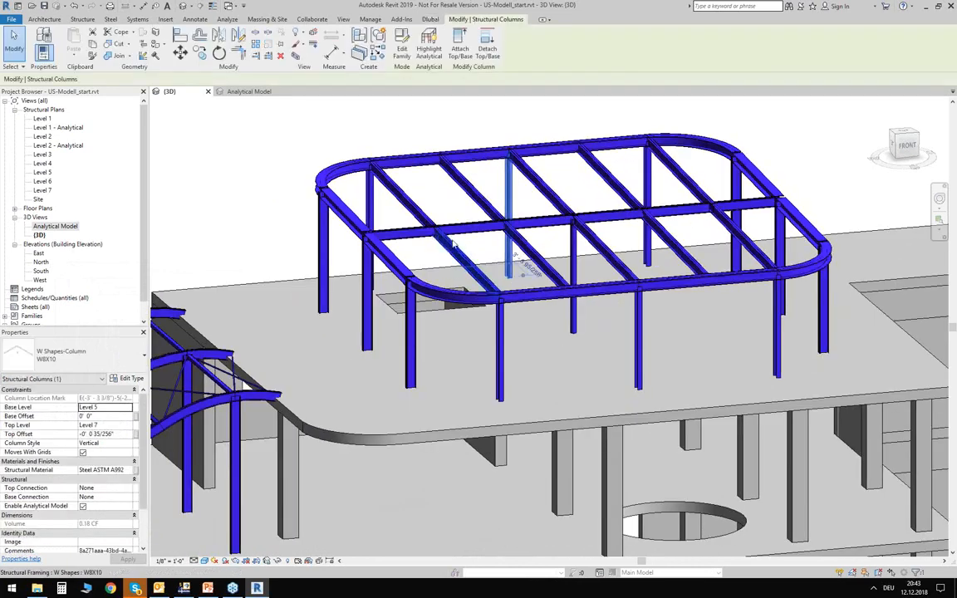
left_click(49, 379)
left_click(34, 390)
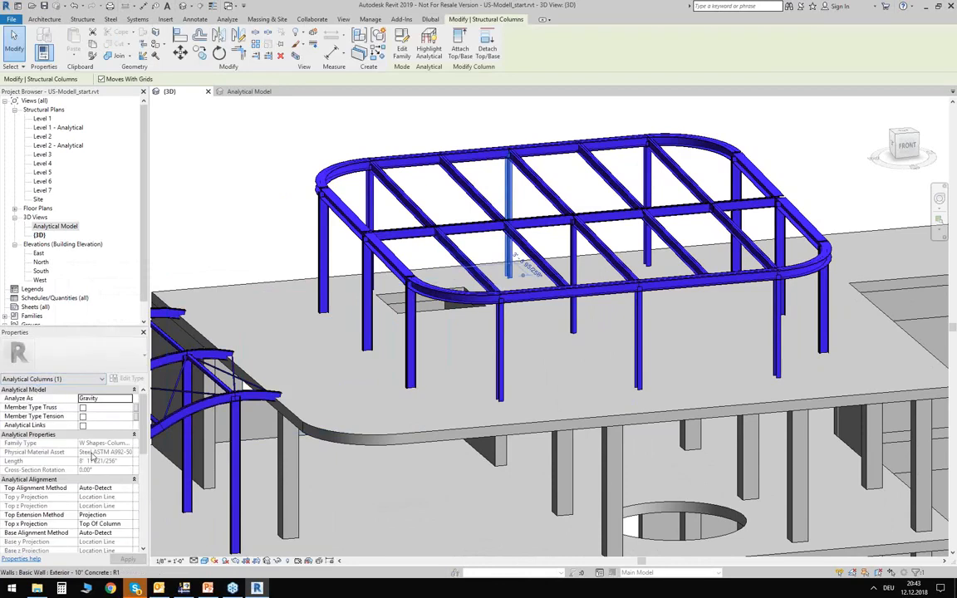
scroll(93, 456, "down", 5)
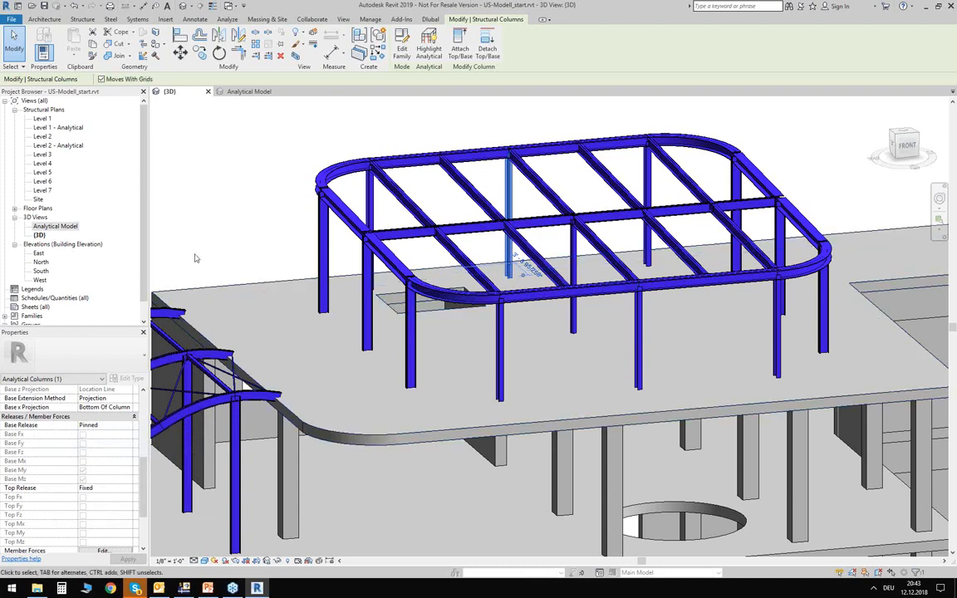
left_click(209, 188)
- Inspect the whole updated building with both steel roof structures from an oblique and a front view
scroll(210, 192, "down", 2)
middle_click_drag(221, 207, 227, 230)
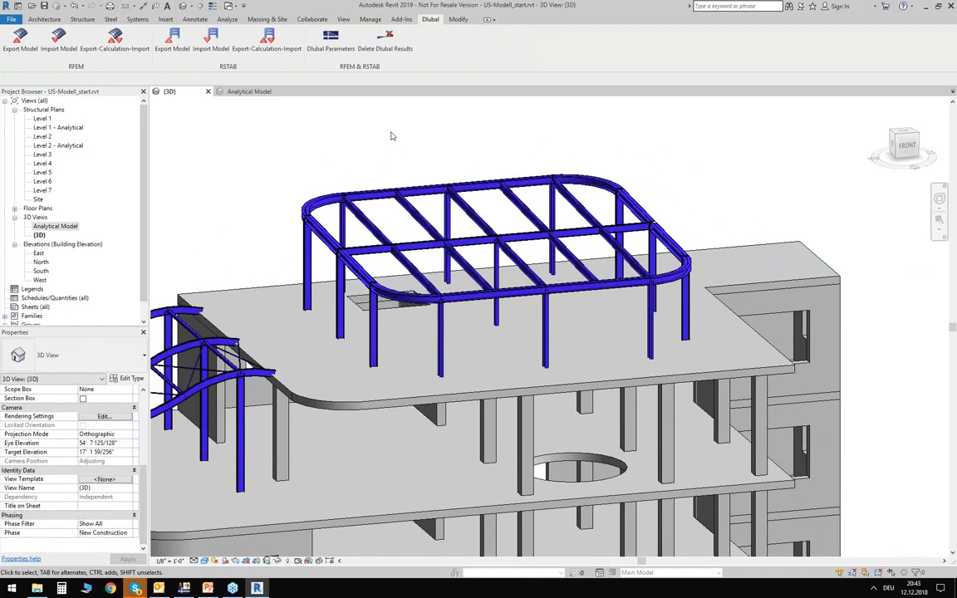
scroll(397, 137, "down", 4)
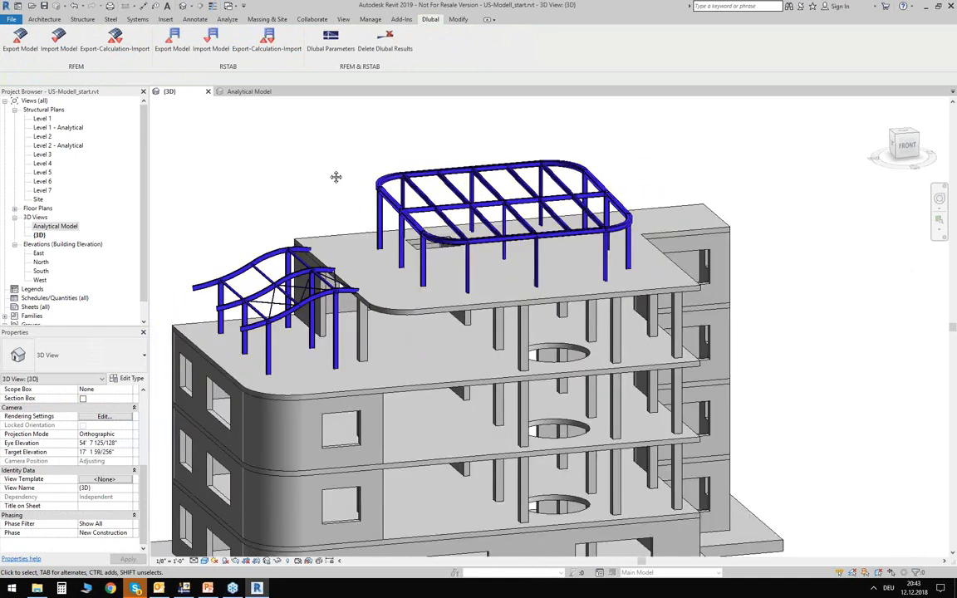
middle_click_drag(336, 177, 404, 146)
middle_click_drag(343, 160, 362, 158)
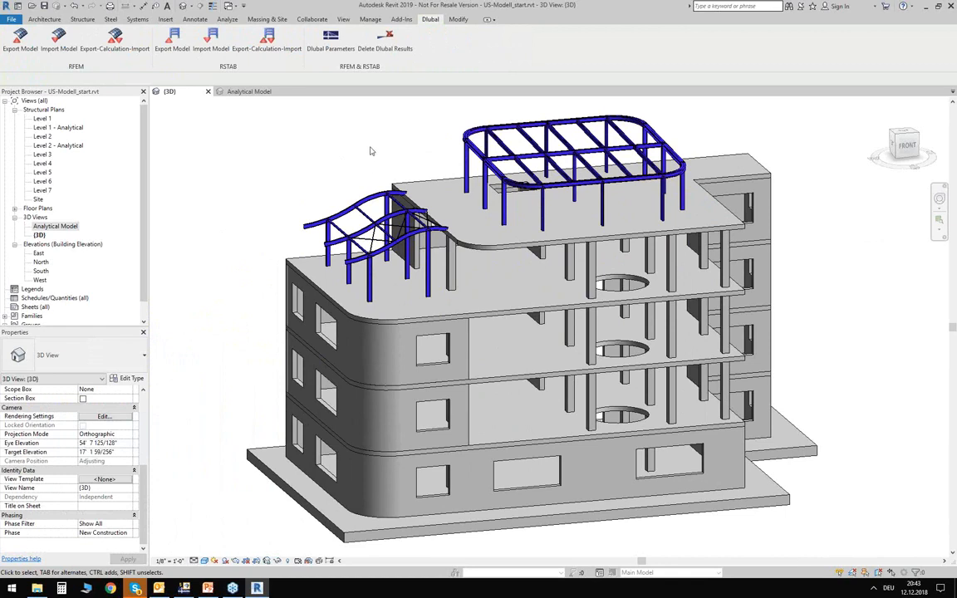
middle_click_drag(350, 171, 313, 97, "shift")
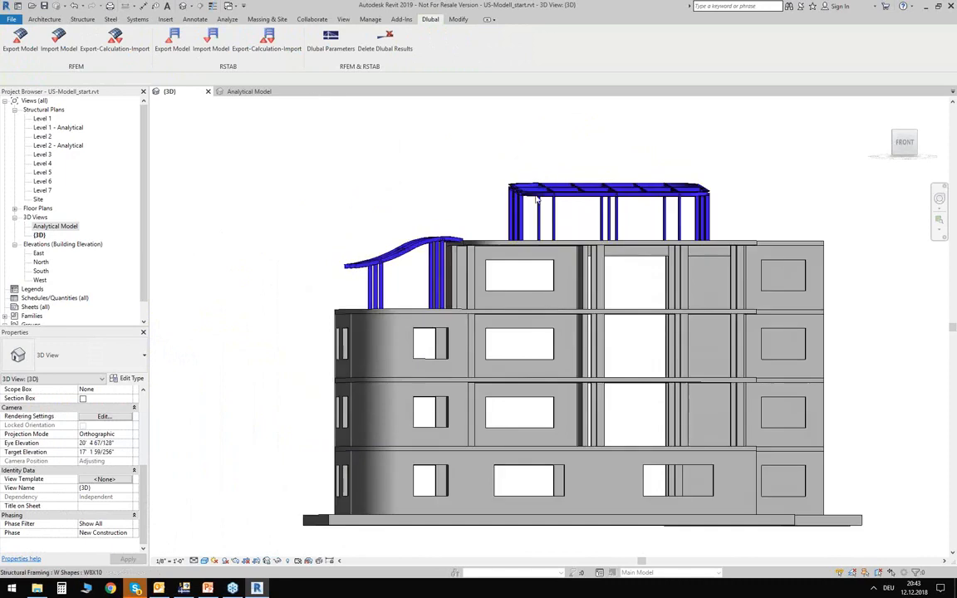
middle_click_drag(626, 285, 630, 258, "shift")
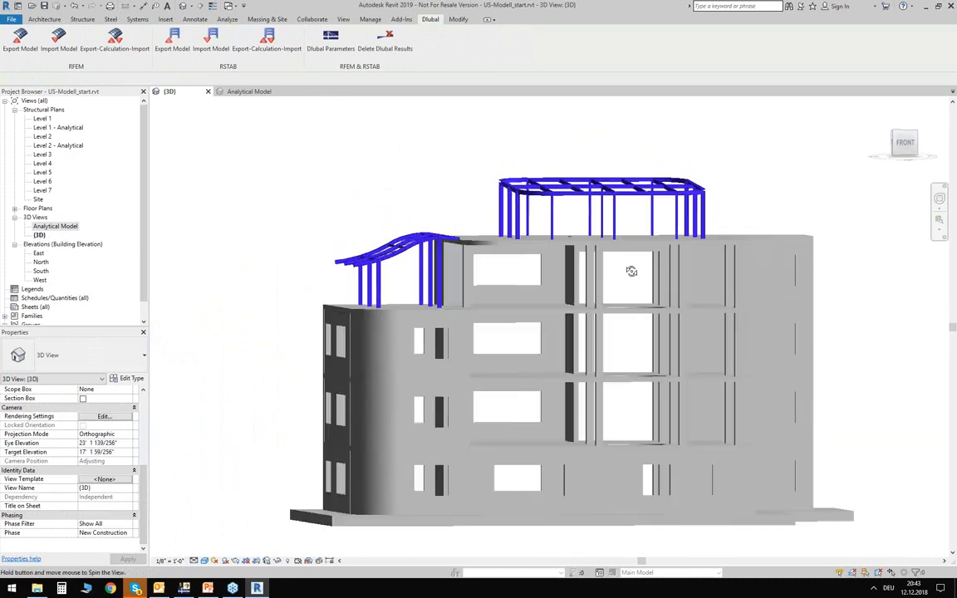
- Examine the 12 x 24 concrete rectangular beams beneath the top slab, and return to a view of the whole building
scroll(629, 260, "up", 5)
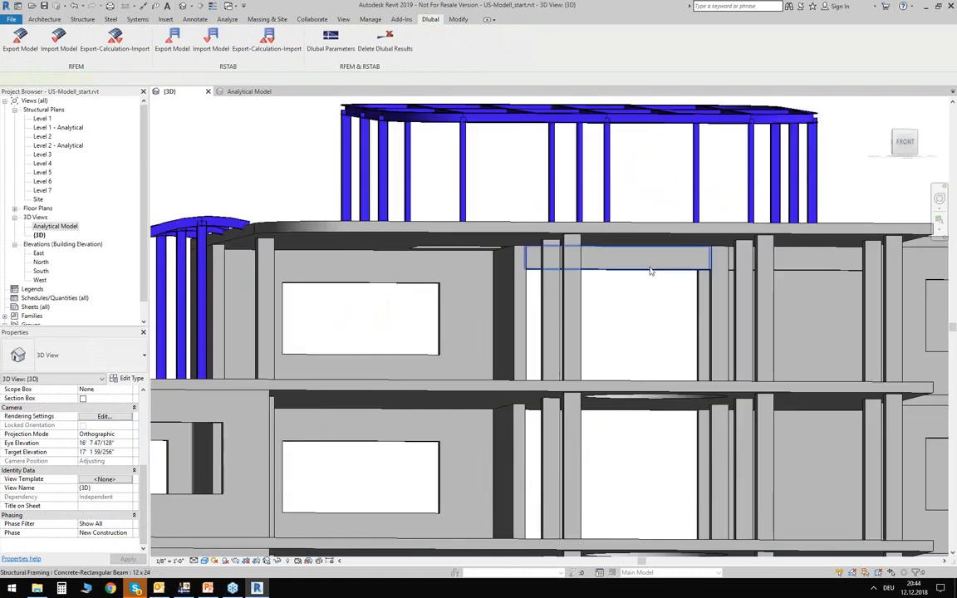
left_click(630, 260)
left_click(798, 259)
scroll(593, 319, "up", 8)
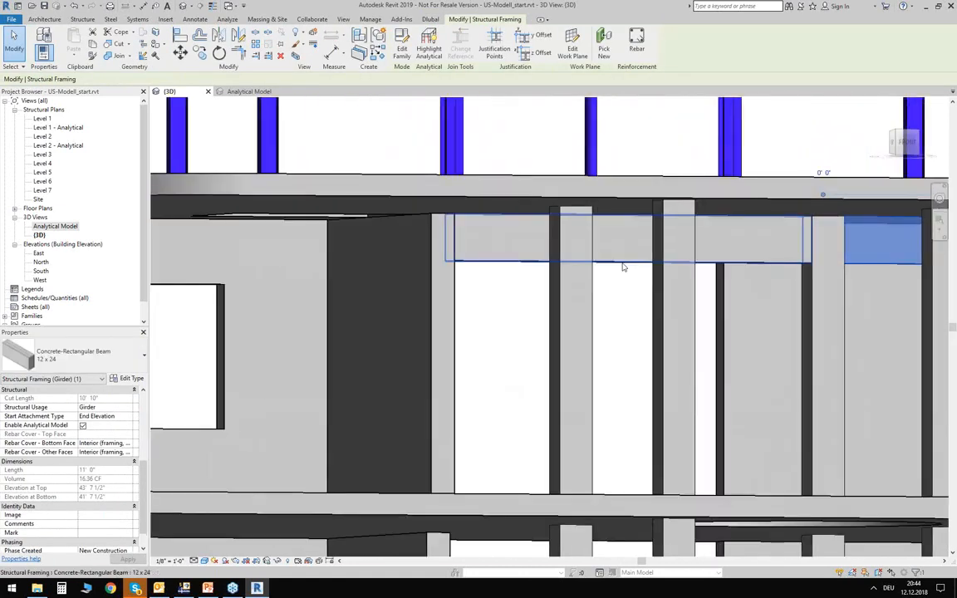
left_click(620, 312)
scroll(605, 285, "down", 5)
middle_click_drag(604, 287, 375, 278, "shift")
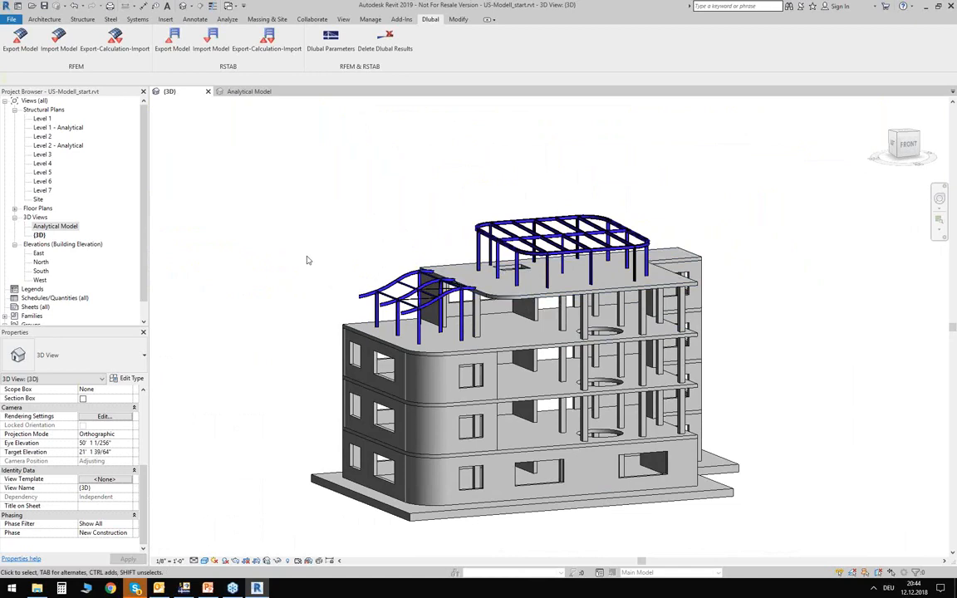
- Switch to RFEM and open the RF-CONCRETE Members add-on module for the US-Modell_start model
left_click(184, 588)
middle_click_drag(588, 185, 660, 161, "ctrl")
left_click(594, 184)
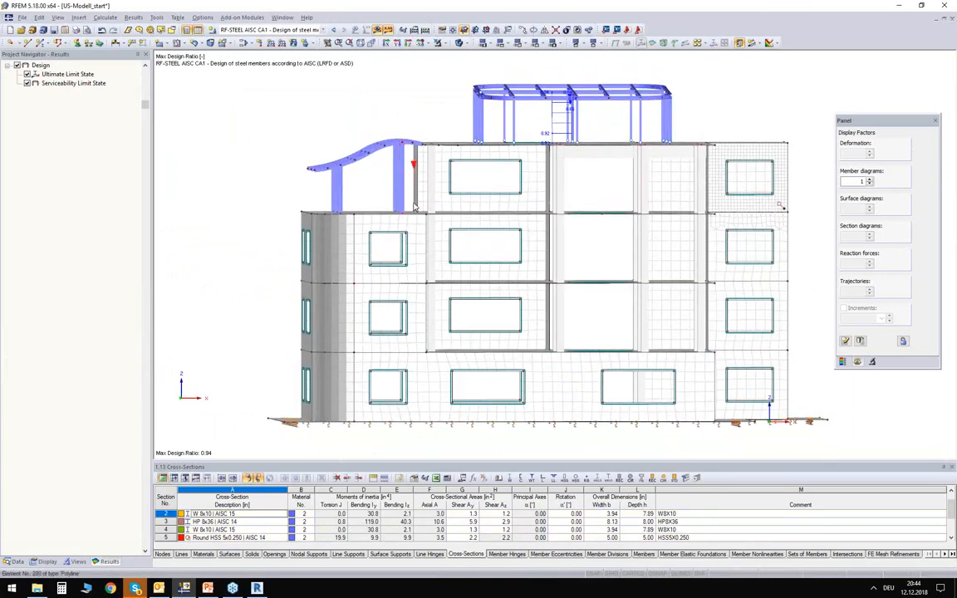
left_click(15, 562)
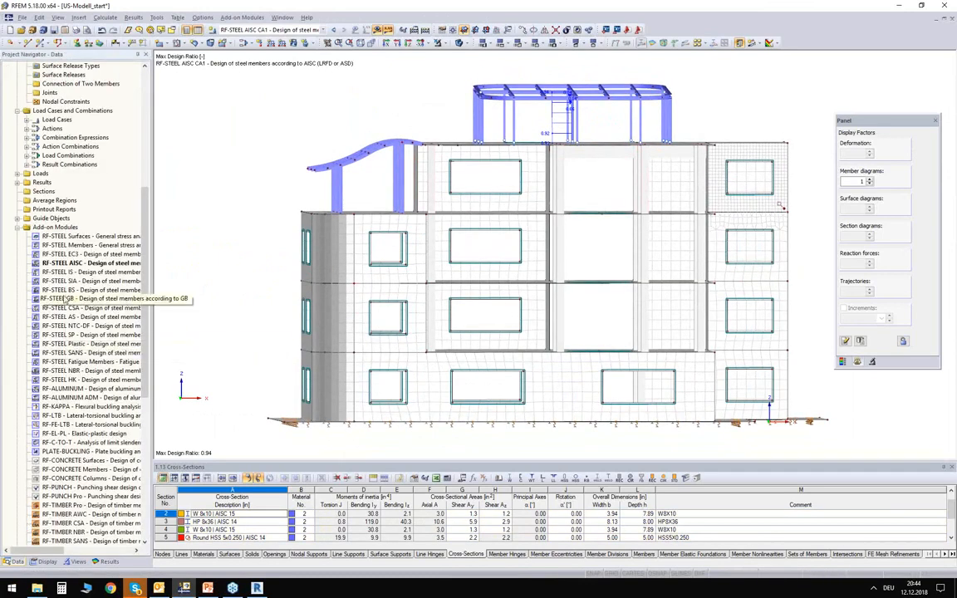
double_click(56, 470)
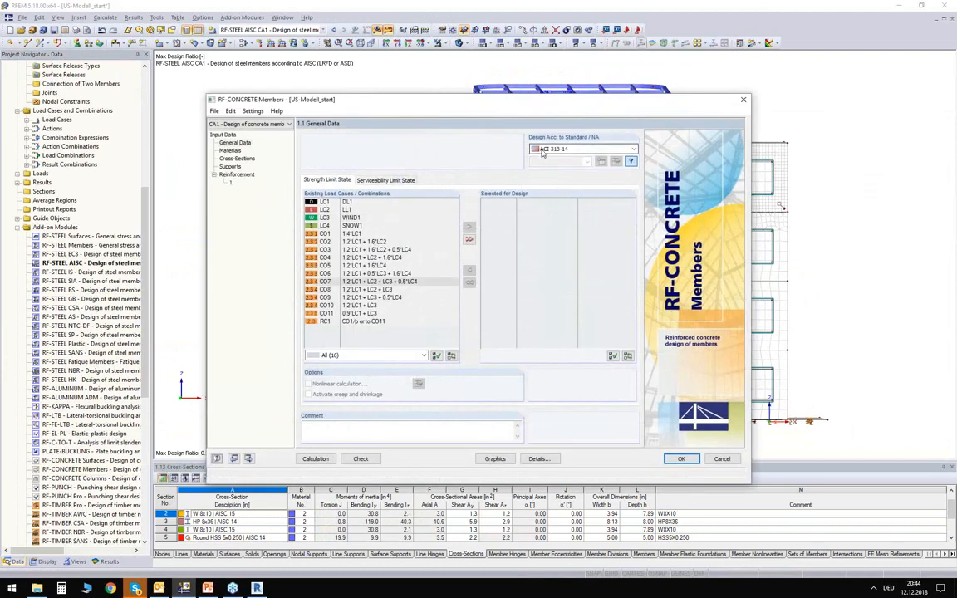
- Choose ACI 318-14 as the concrete design standard and select result combination RC1 for the strength limit state design
left_click(570, 151)
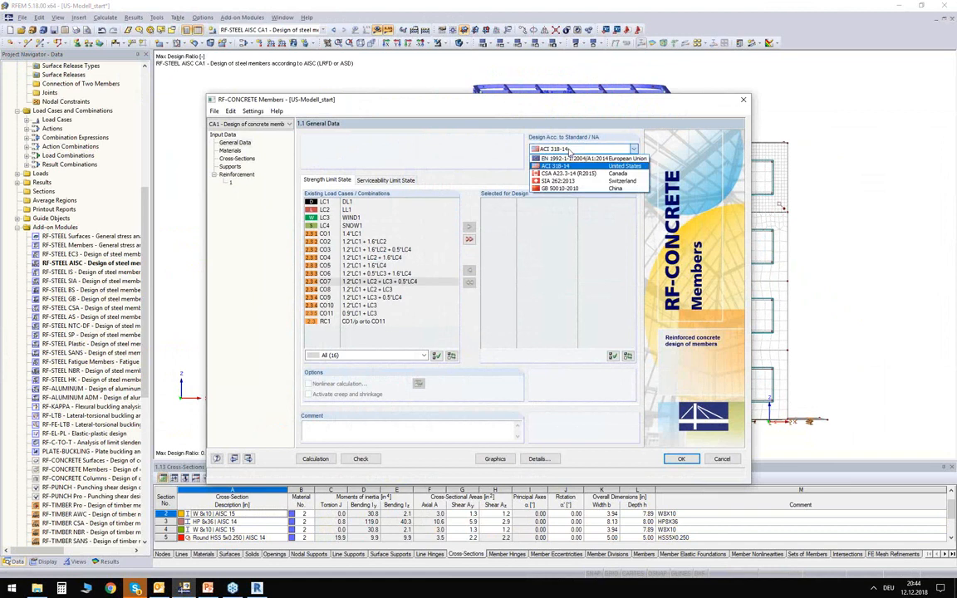
left_click(561, 165)
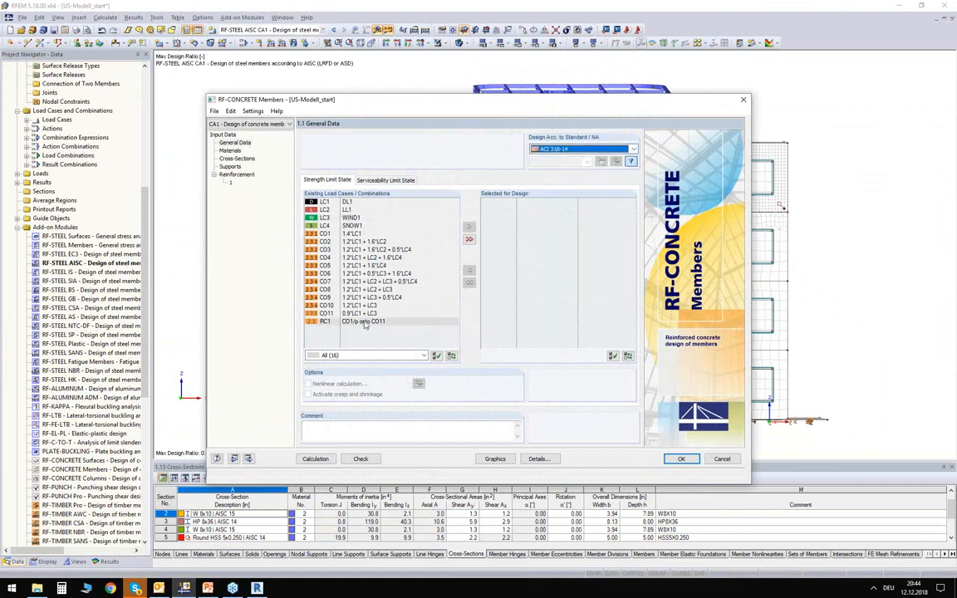
double_click(326, 321)
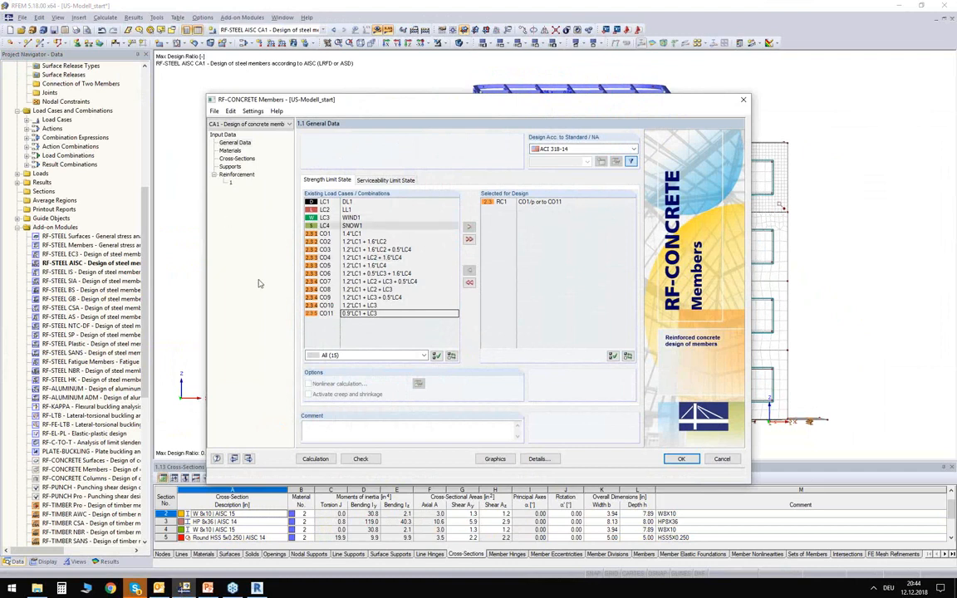
- Review the module's materials and cross-sections, and its longitudinal reinforcement, stirrup and reinforcement layout settings
left_click(230, 152)
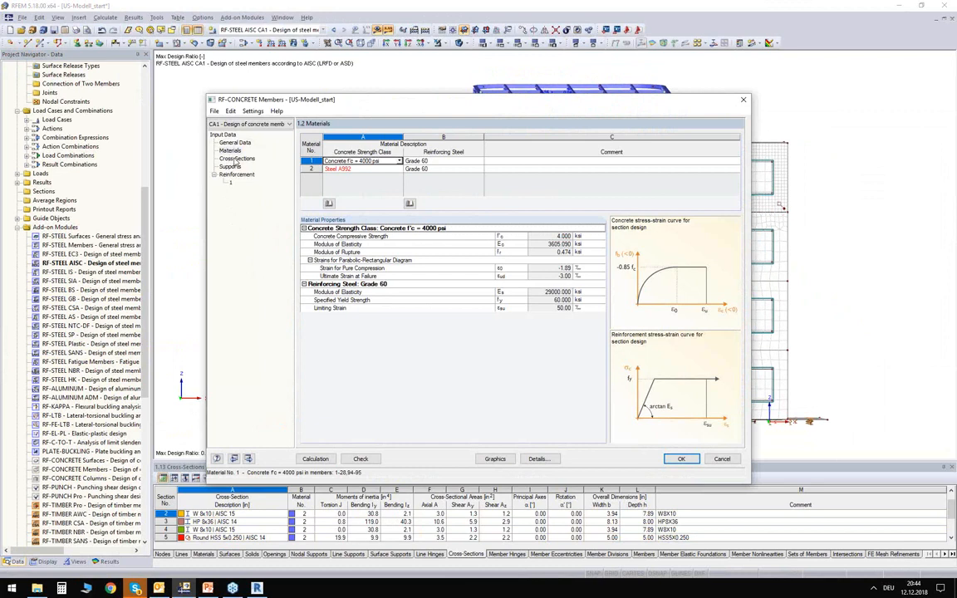
left_click(236, 159)
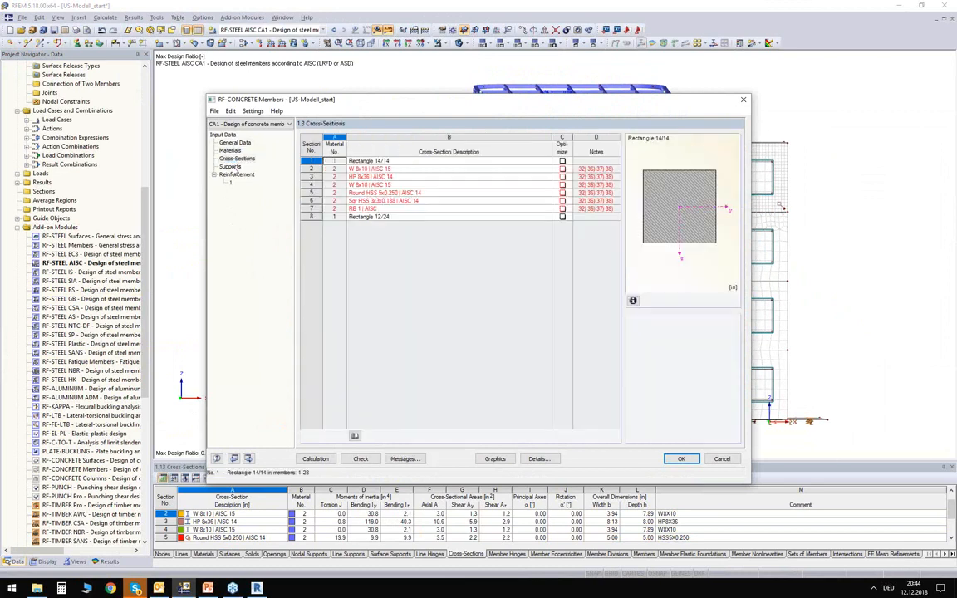
left_click(234, 176)
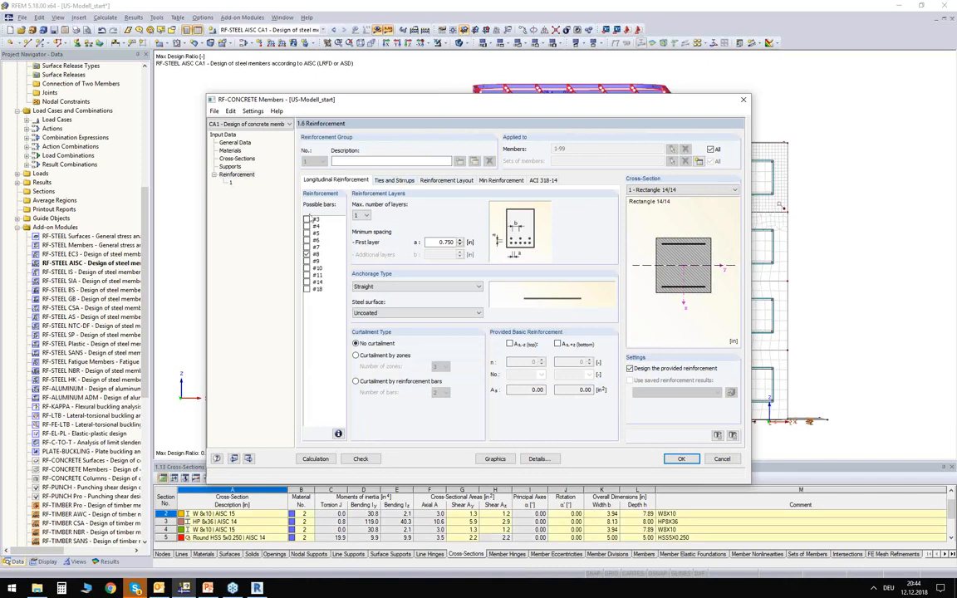
left_click(395, 181)
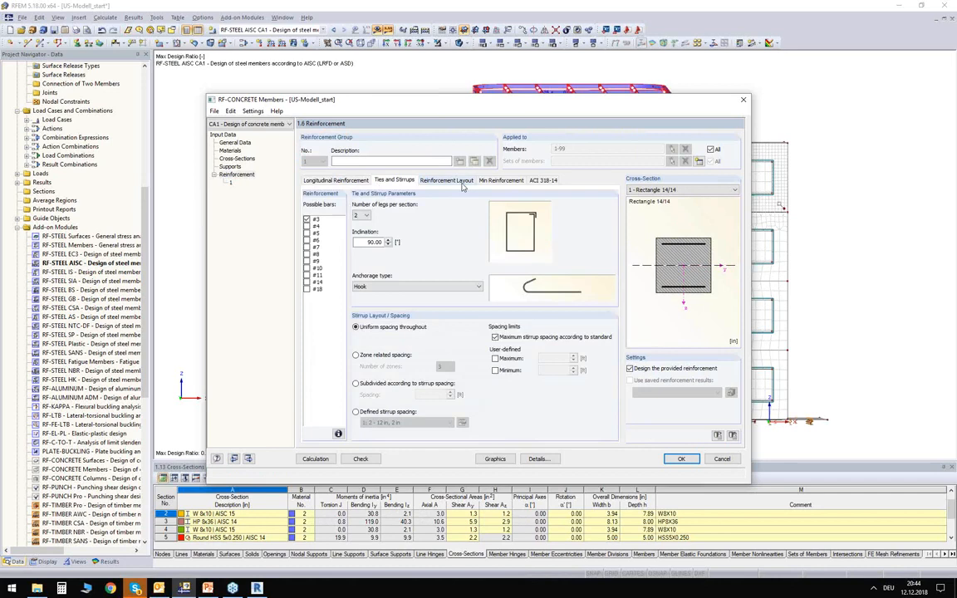
left_click(446, 180)
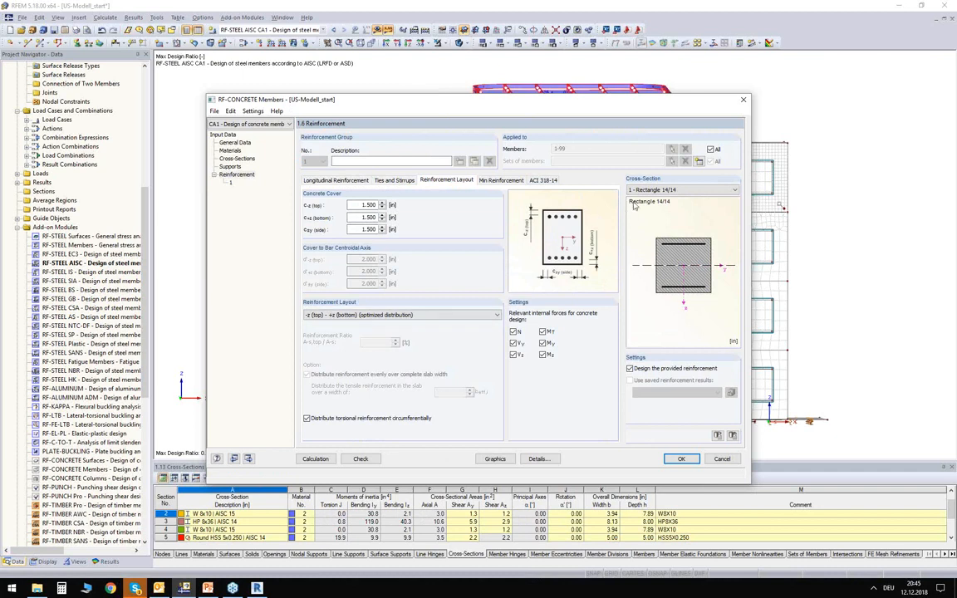
- Restrict the reinforcement group to the top-storey concrete columns and beams, members 21-28, 94 and 95, and run the calculation
left_click(712, 149)
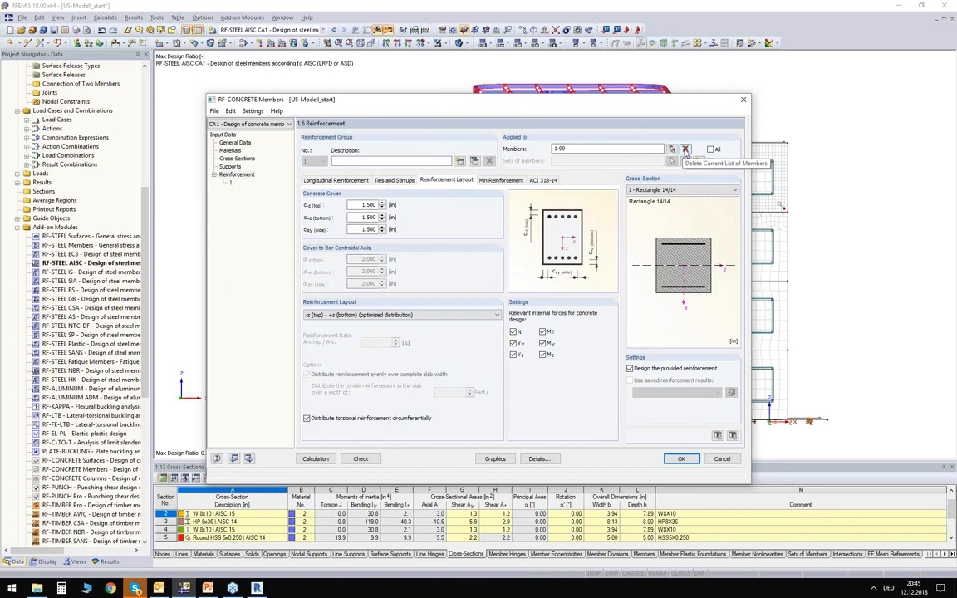
left_click(684, 149)
left_click(671, 149)
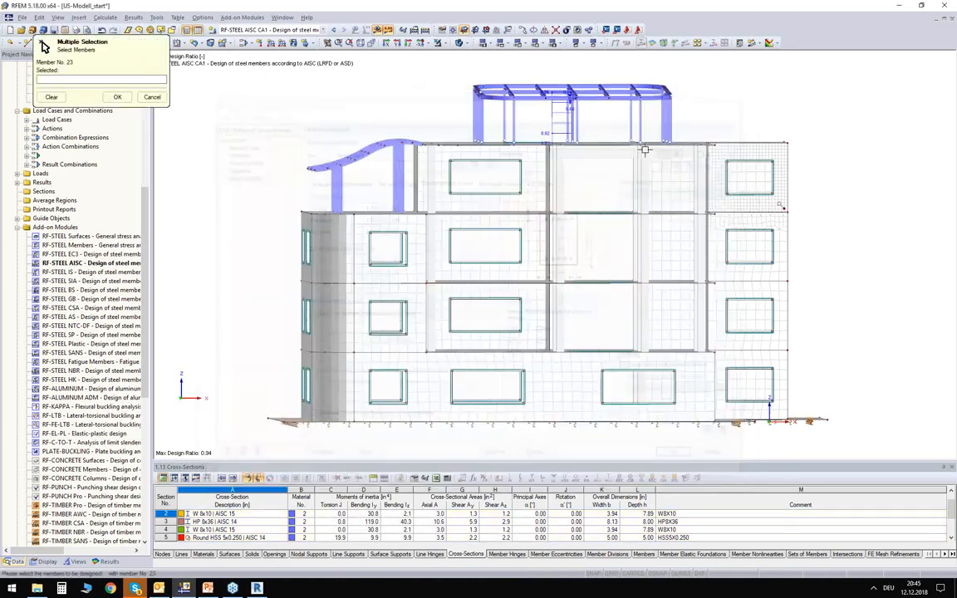
left_click_drag(820, 184, 426, 153)
mouse_move(529, 162)
middle_mouse_down("ctrl")
mouse_move(595, 201)
mouse_move(544, 162)
middle_mouse_up("ctrl")
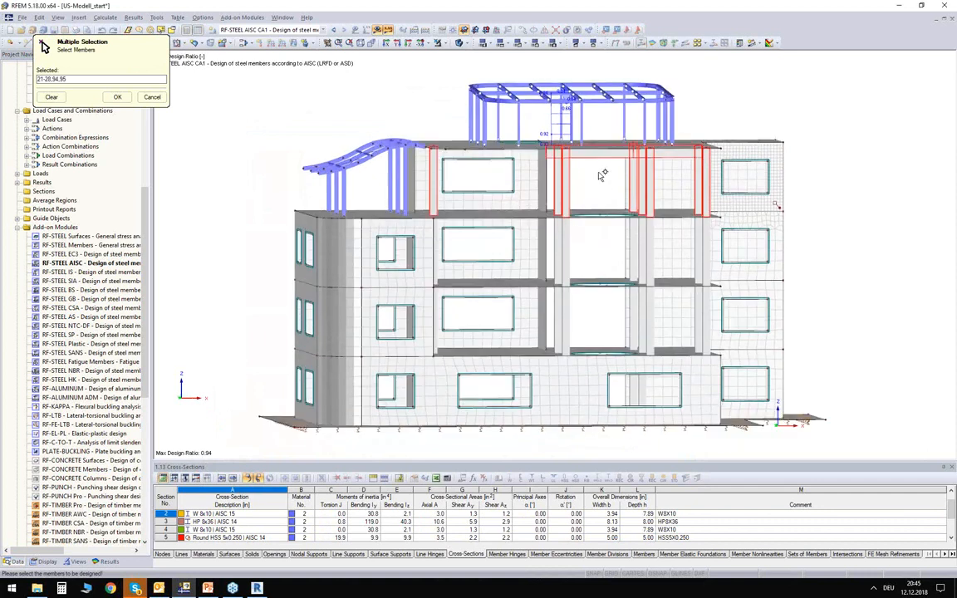
scroll(602, 175, "up", 2)
middle_click_drag(600, 175, 547, 187, "ctrl")
left_click(117, 97)
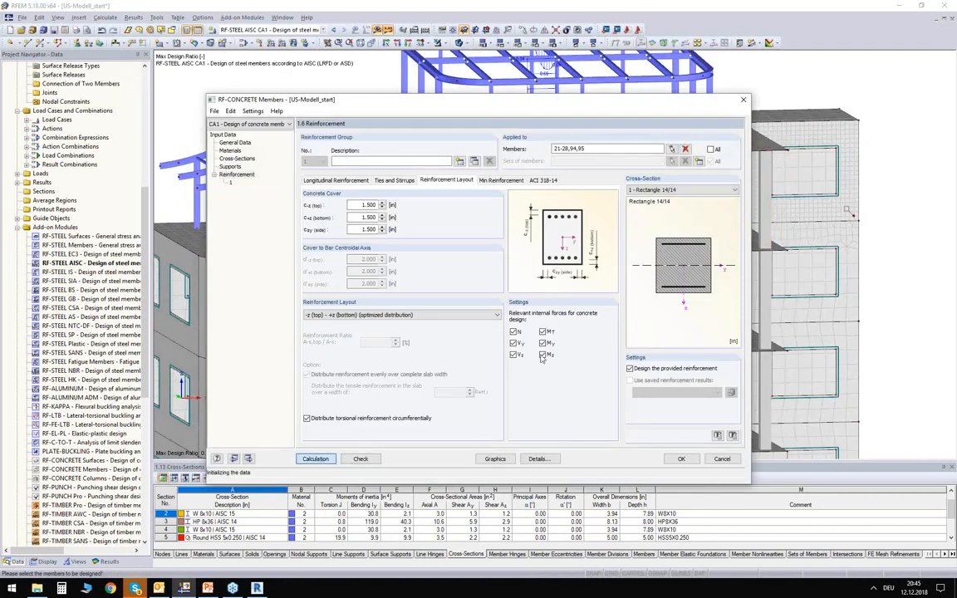
left_click(315, 459)
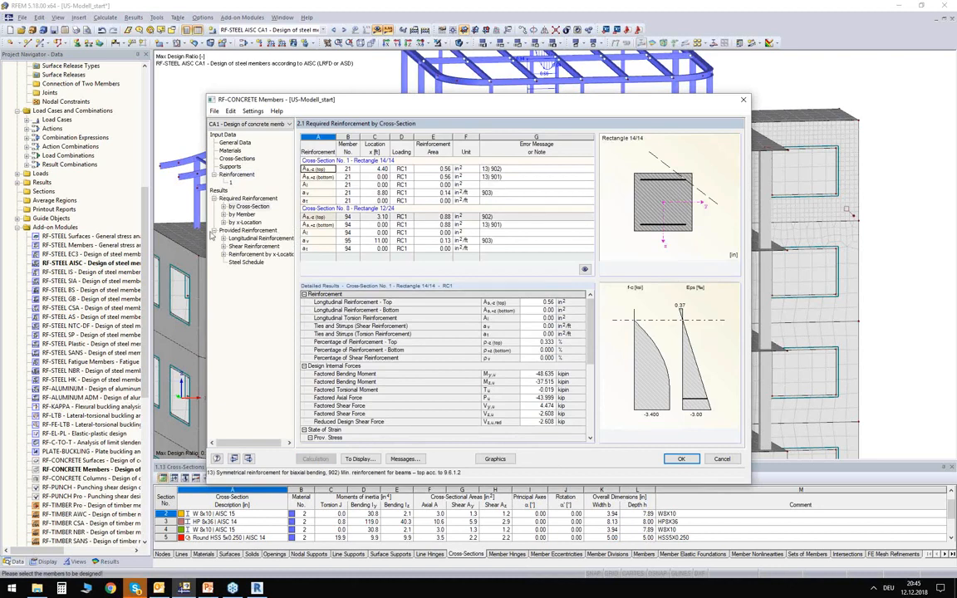
- Examine the required reinforcement by cross-section for the top, bottom and shear reinforcement of the Rectangle 14/14 columns
left_click(283, 207)
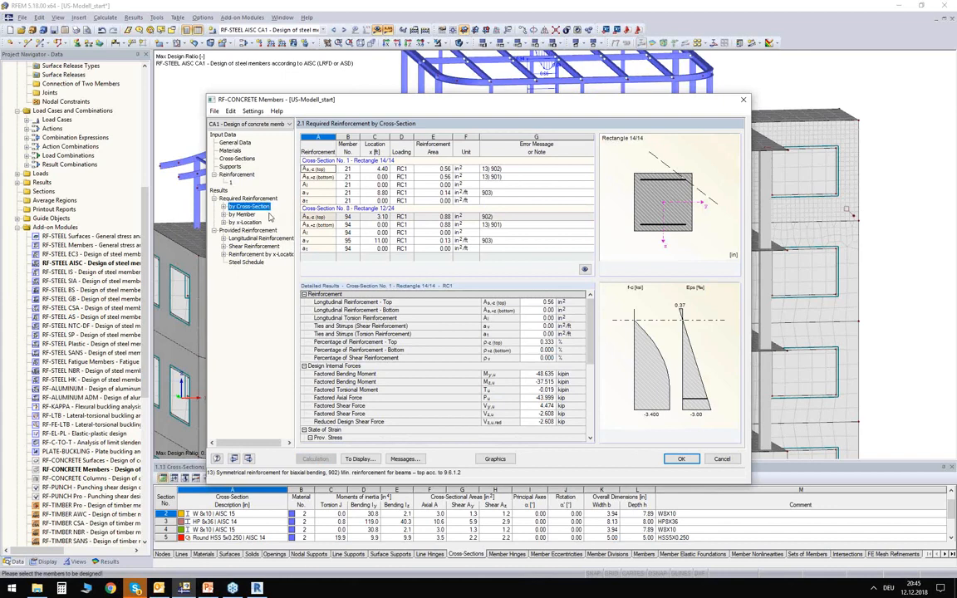
left_click_drag(436, 168, 430, 179)
left_click(430, 171)
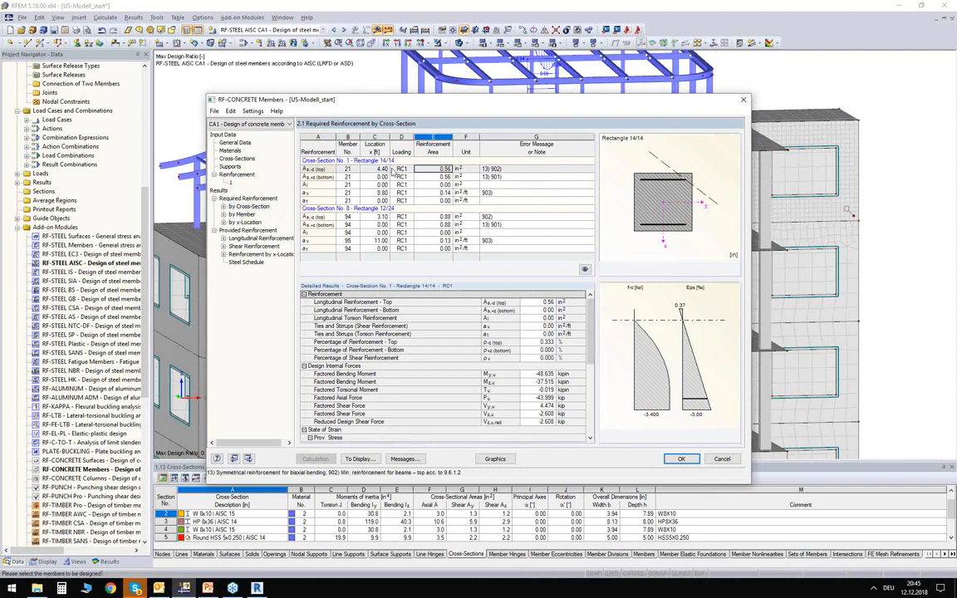
left_click(328, 170)
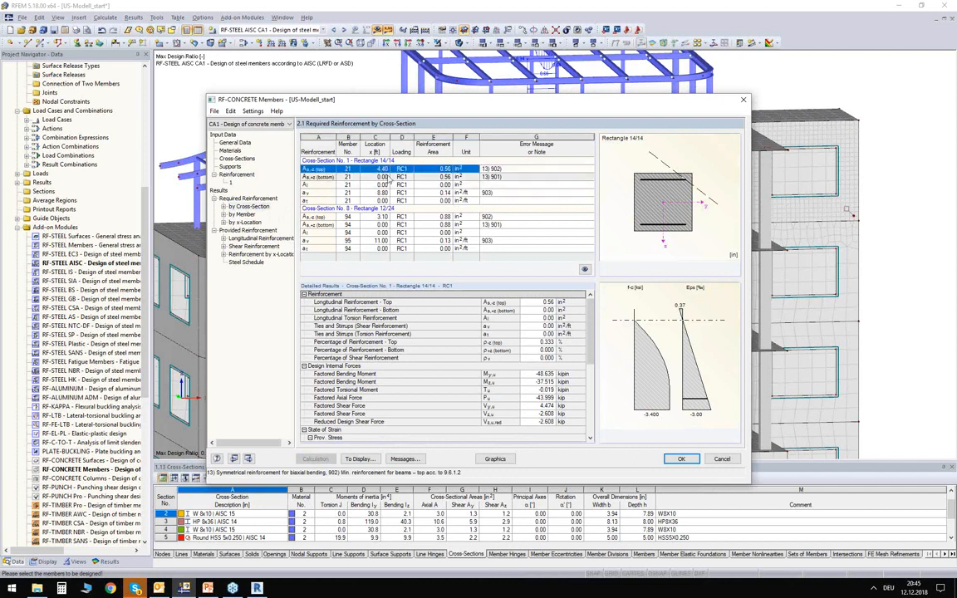
left_click(339, 178)
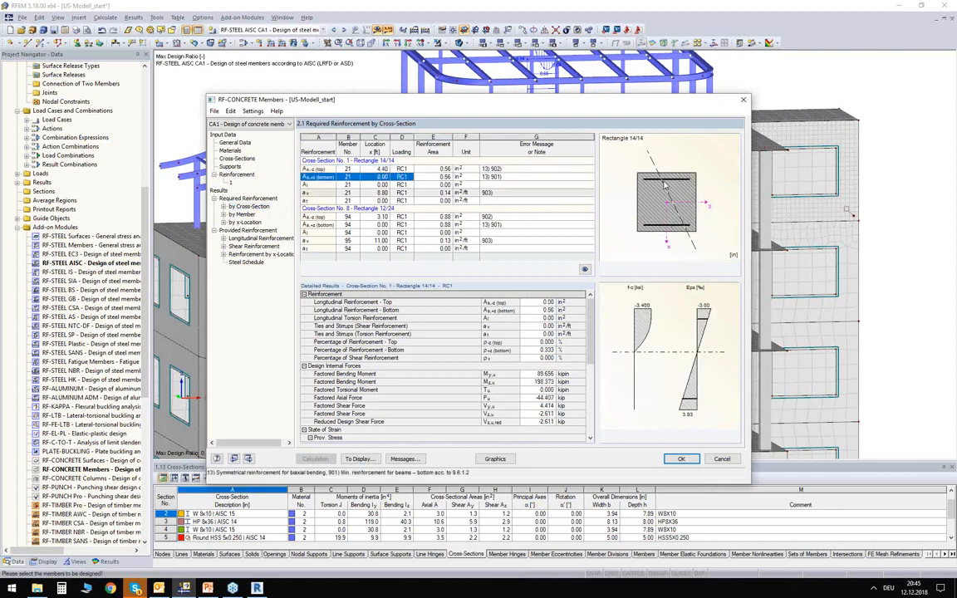
left_click(433, 191)
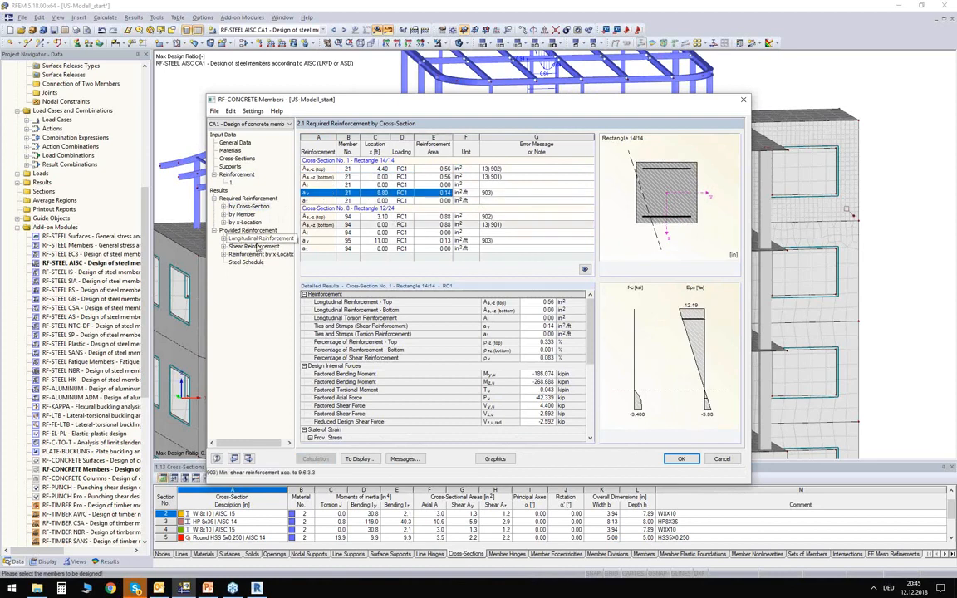
- Inspect the provided longitudinal reinforcement and its 3D preview for member 21, and close the module with the results accepted
left_click(249, 240)
middle_click_drag(371, 347, 530, 345, "ctrl")
scroll(504, 358, "up", 3)
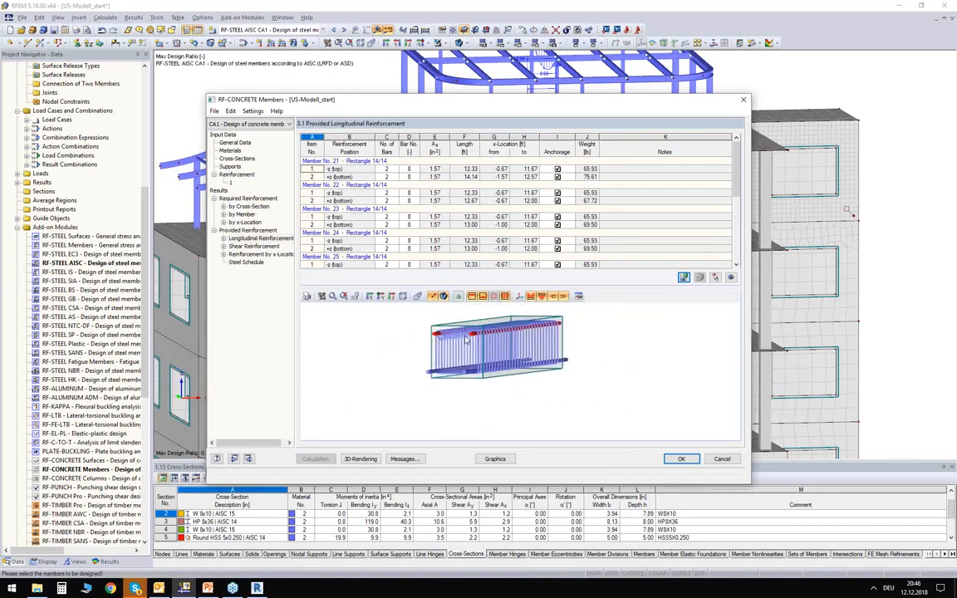
left_click(681, 459)
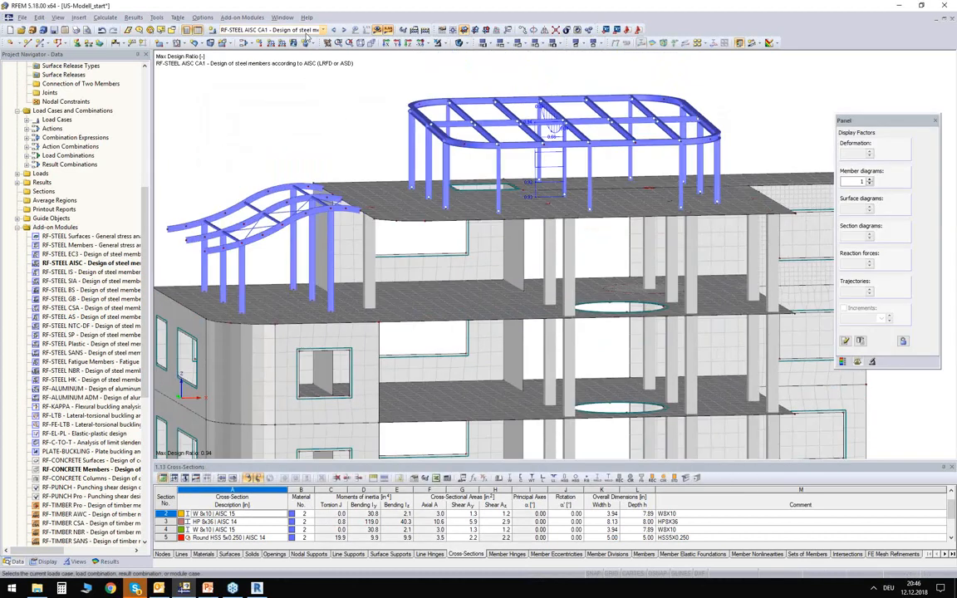
- Display the RF-CONCRETE Members CA1 results, hiding the required reinforcement diagrams and showing the 3D reinforcement rendering
left_click(323, 30)
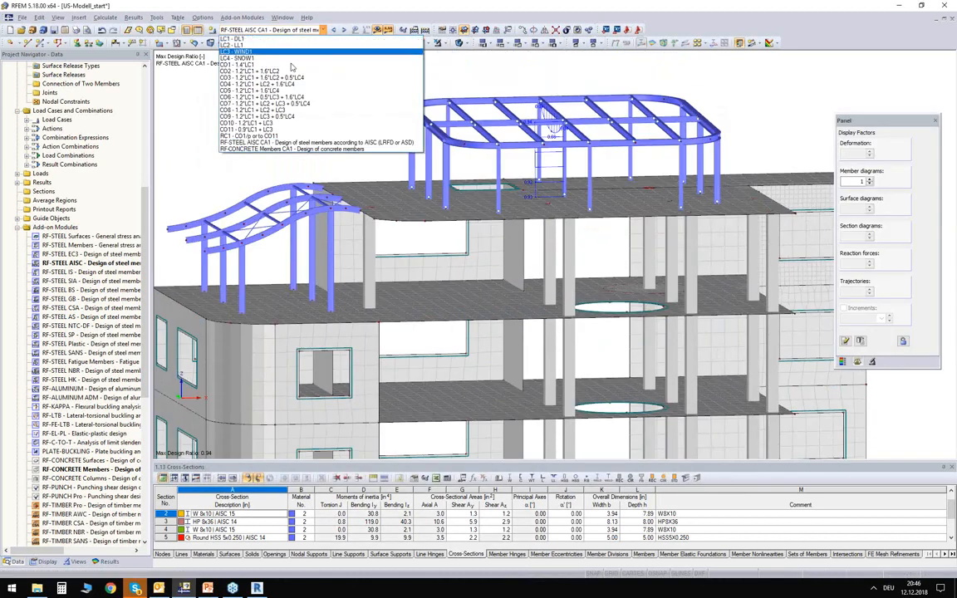
left_click(253, 149)
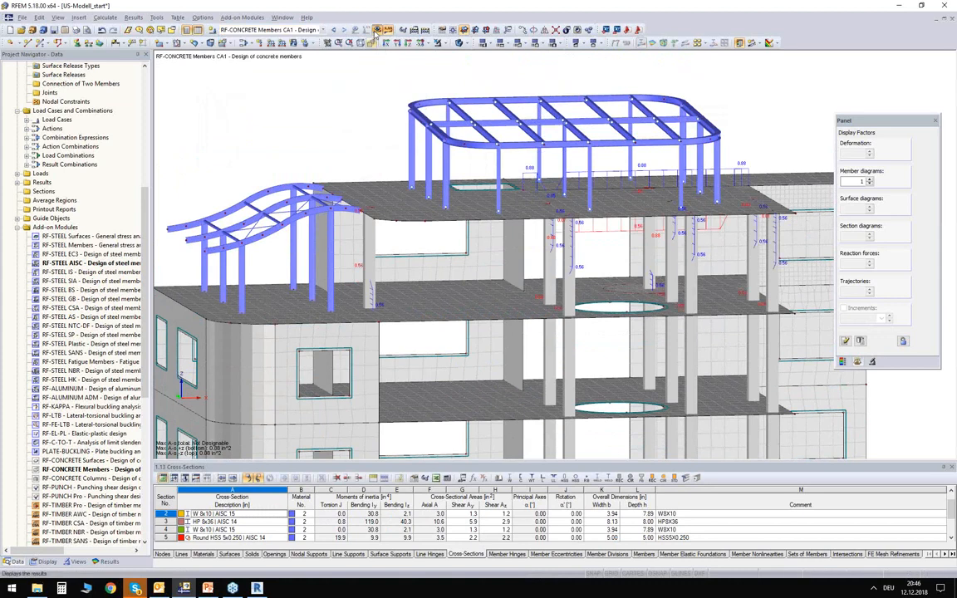
left_click(108, 562)
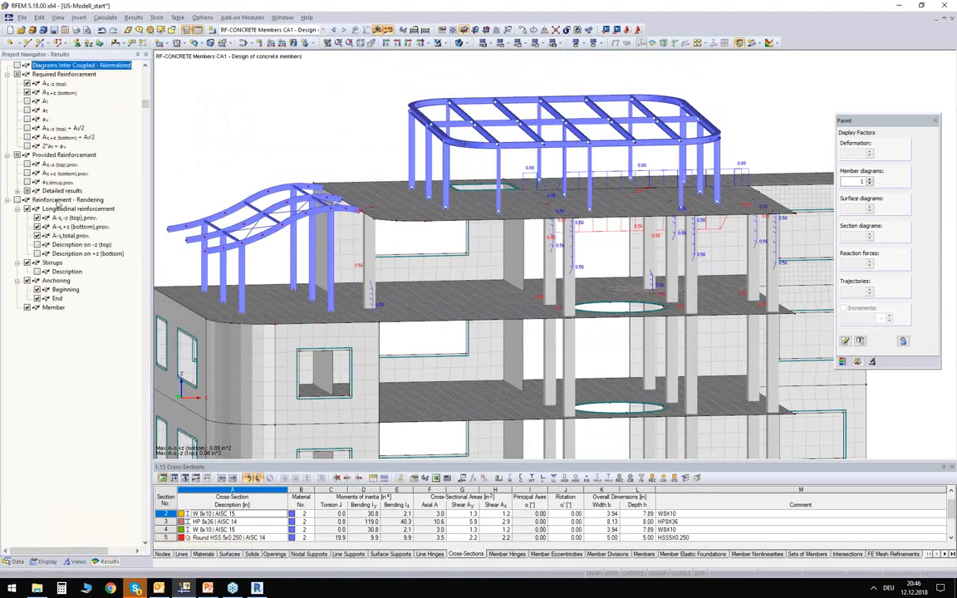
left_click(27, 84)
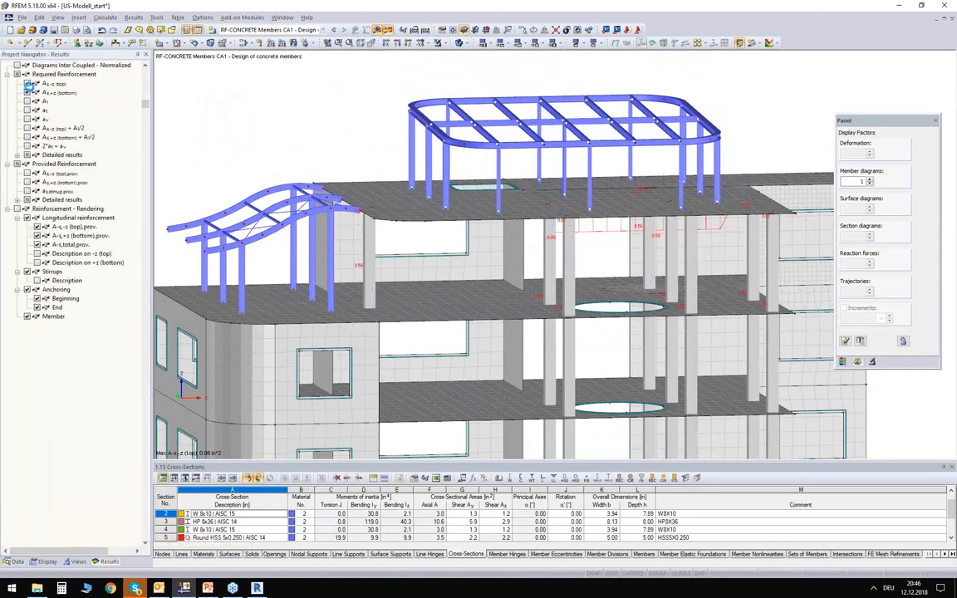
left_click(17, 190)
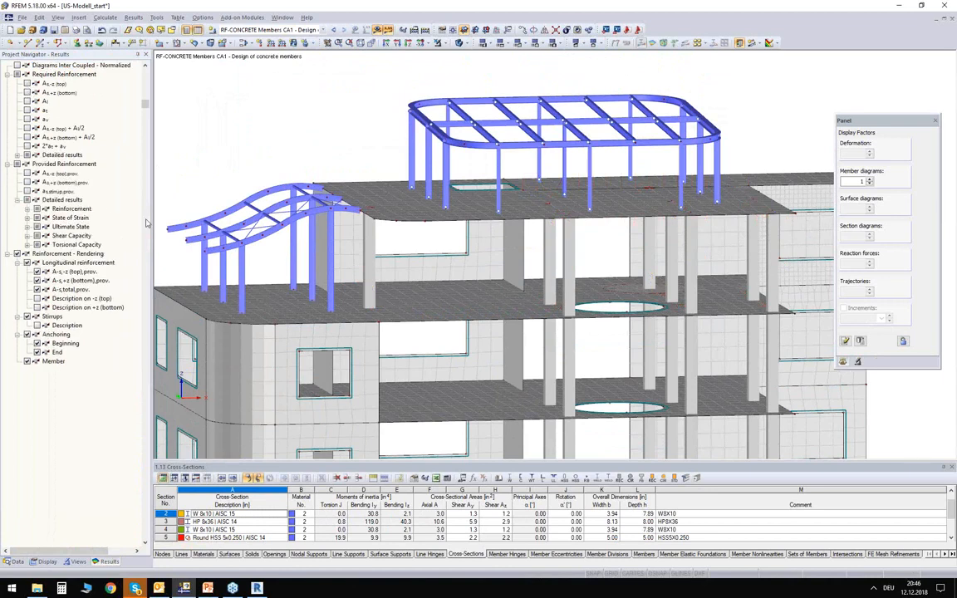
- Examine the rendered reinforcement cages of the top-storey columns and the beam beneath the top slab, and return to a wider building view
middle_click_drag(326, 171, 543, 155)
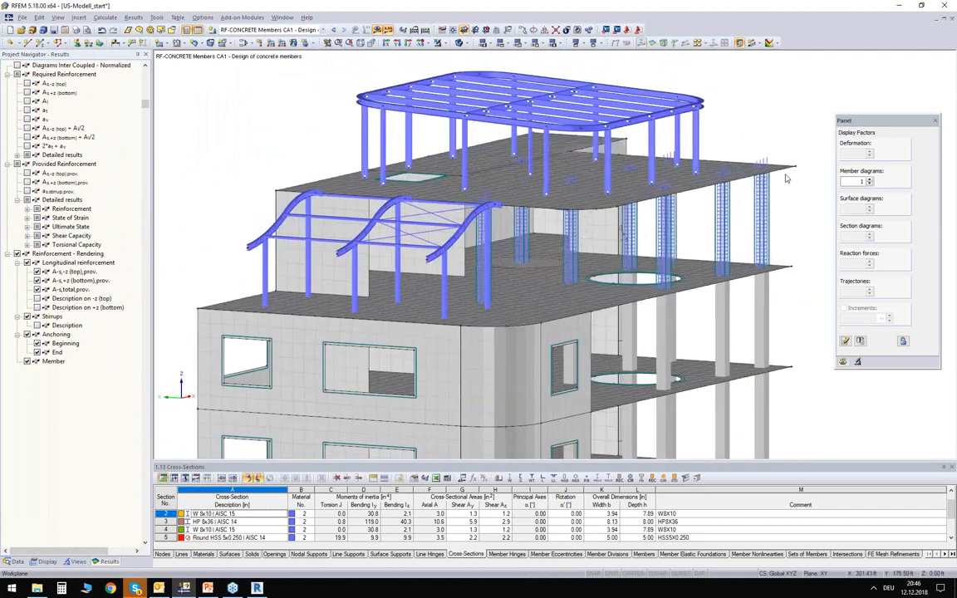
scroll(750, 200, "up", 5)
scroll(750, 200, "up", 5)
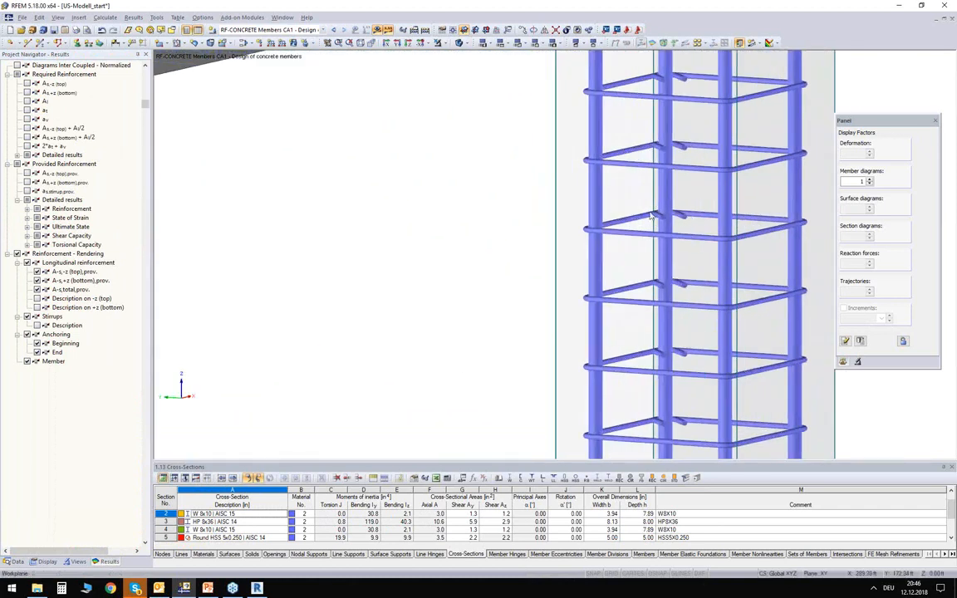
scroll(698, 181, "down", 5)
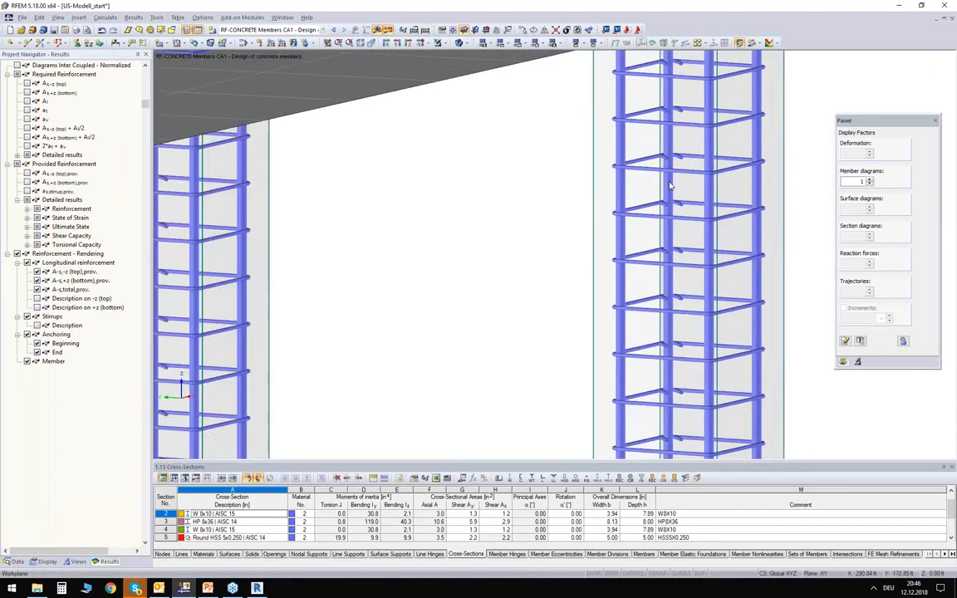
scroll(717, 163, "down", 6)
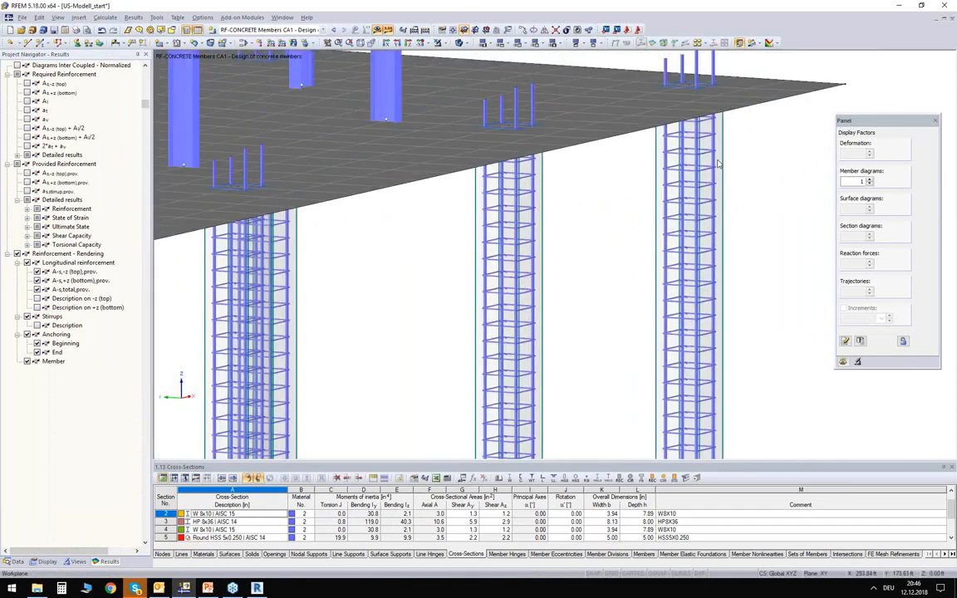
middle_click_drag(404, 261, 349, 208)
scroll(516, 162, "up", 3)
middle_click_drag(516, 162, 471, 263, "ctrl")
scroll(455, 260, "down", 6)
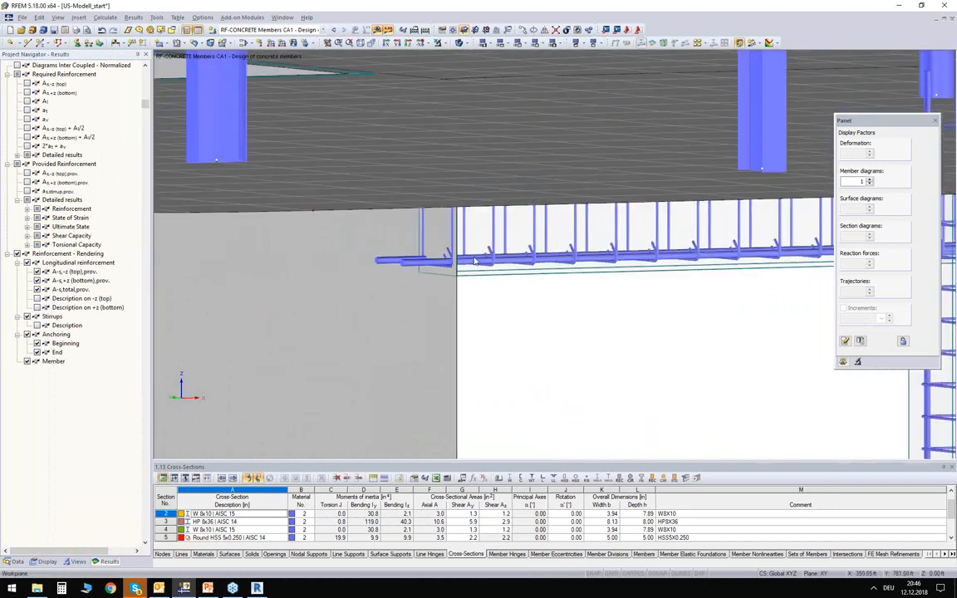
scroll(427, 291, "down", 8)
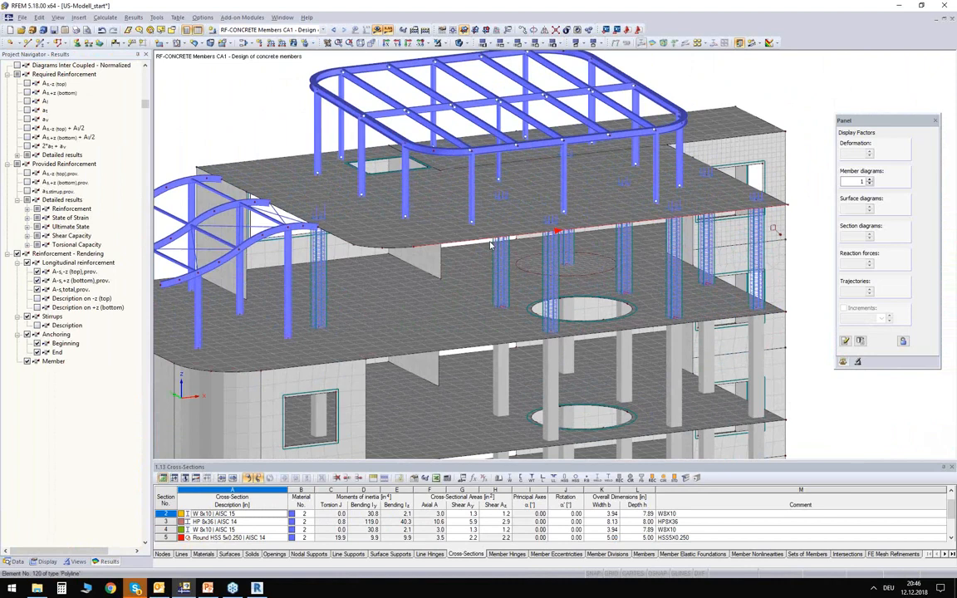
middle_click_drag(524, 296, 502, 274, "ctrl")
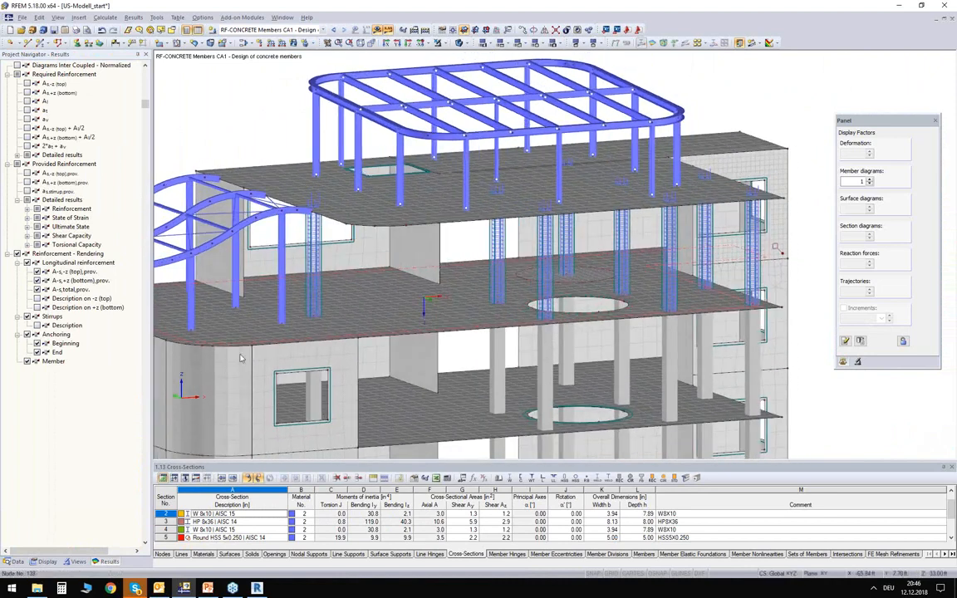
- Switch to Revit and start importing the RFEM model, without restricting the transfer to selected objects
middle_click_drag(469, 241, 447, 198)
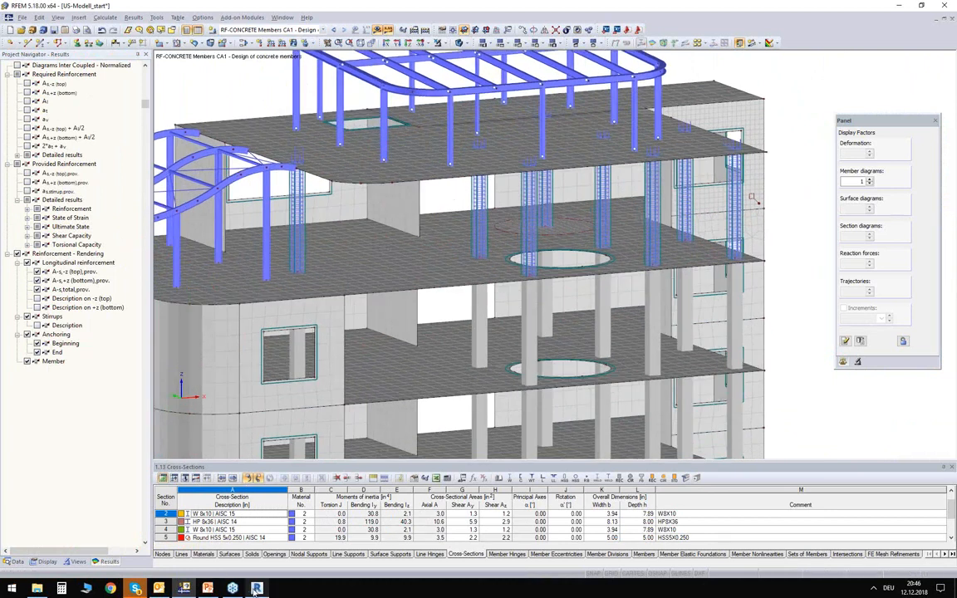
left_click(257, 588)
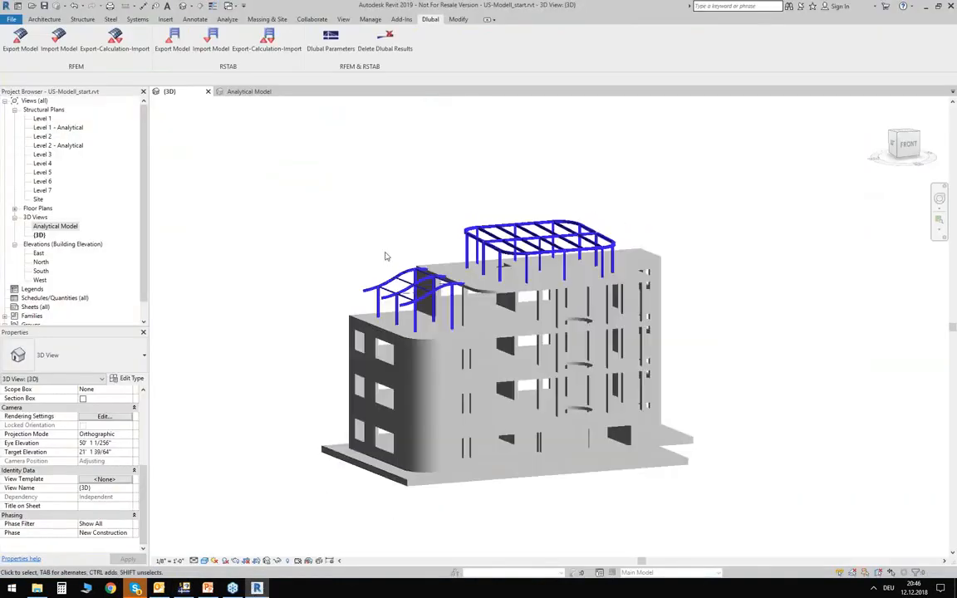
middle_click_drag(383, 219, 340, 282, "shift")
left_click(59, 40)
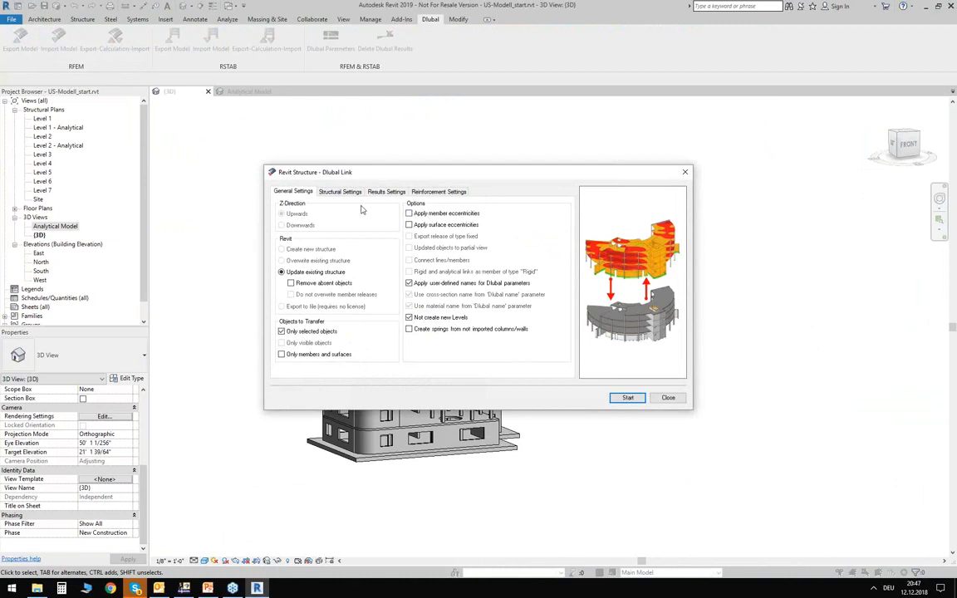
left_click(292, 333)
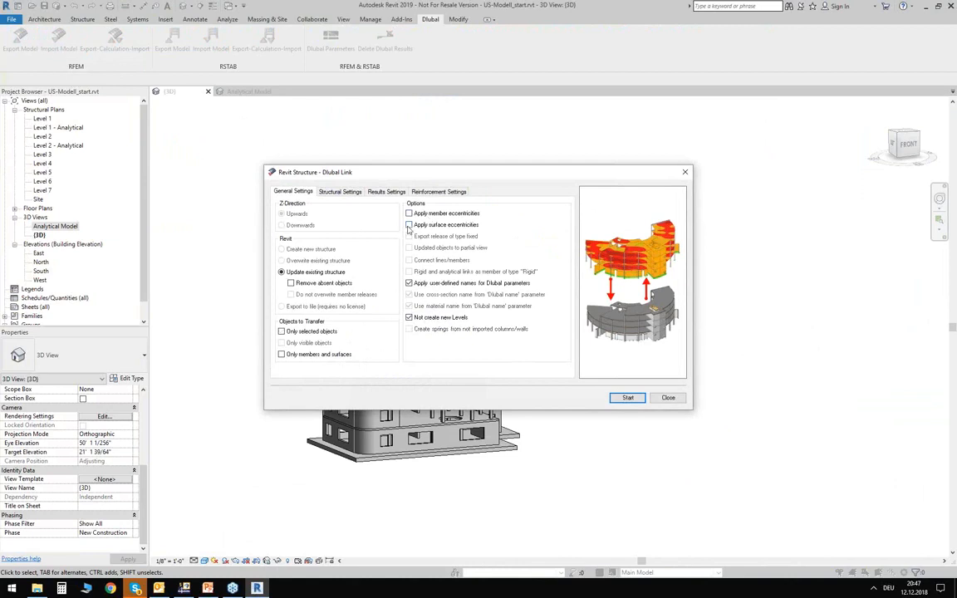
- Enable the import of member reinforcements into views, with longitudinal reinforcement and stirrups, run the RFEM model update, and close the ignored-objects report
left_click(337, 194)
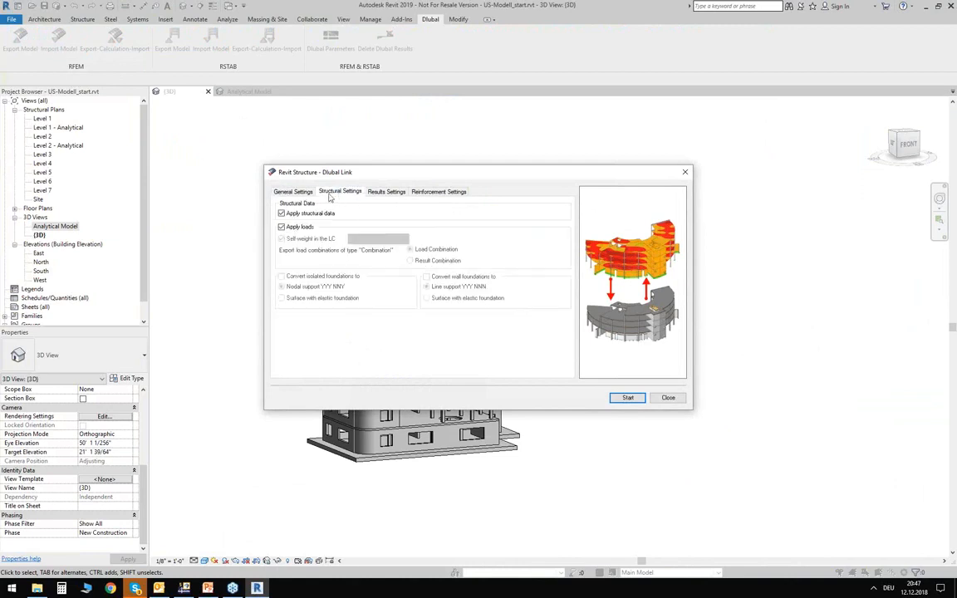
left_click(388, 193)
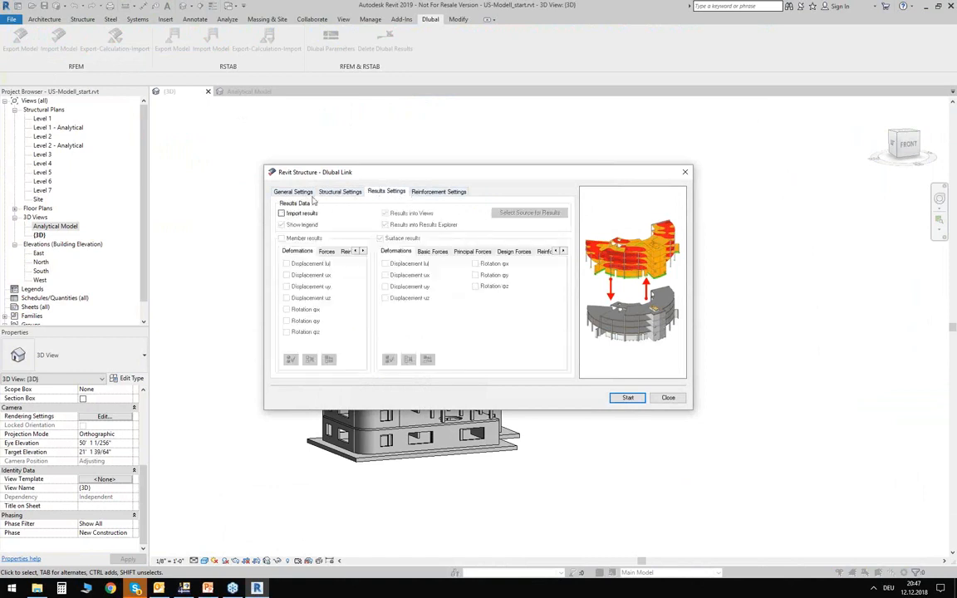
left_click(440, 193)
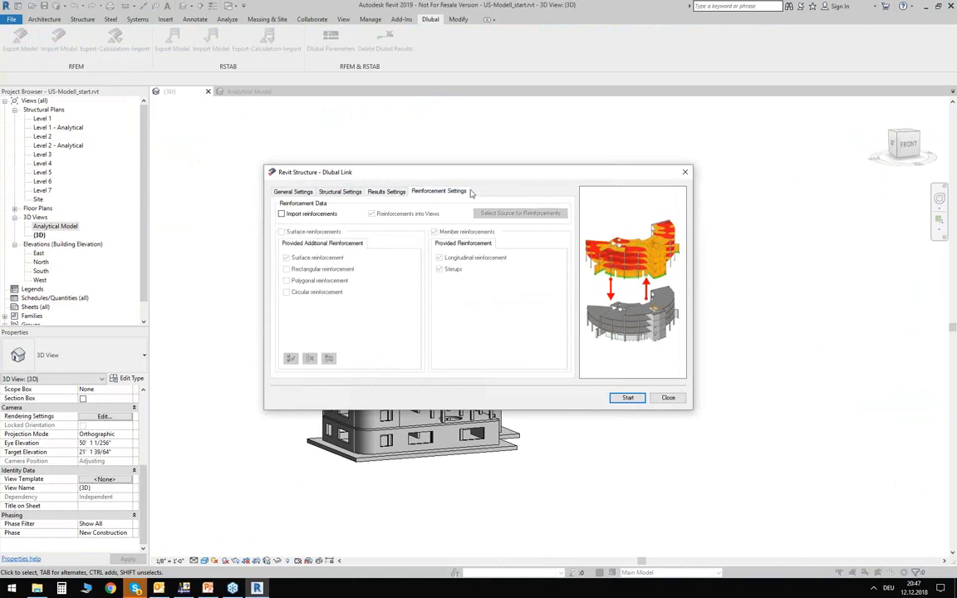
left_click(282, 215)
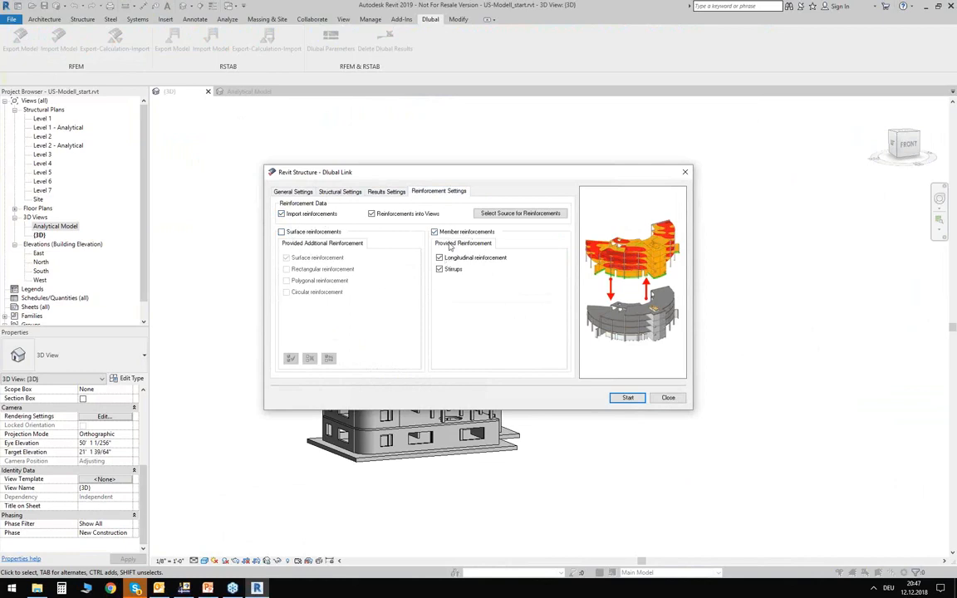
left_click(628, 398)
left_click_drag(474, 209, 449, 222)
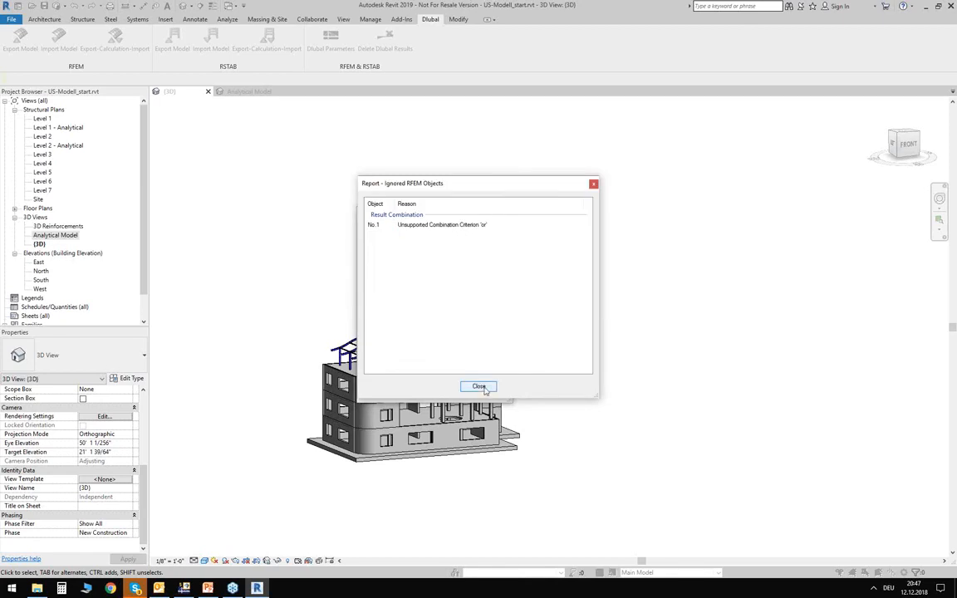
left_click(480, 387)
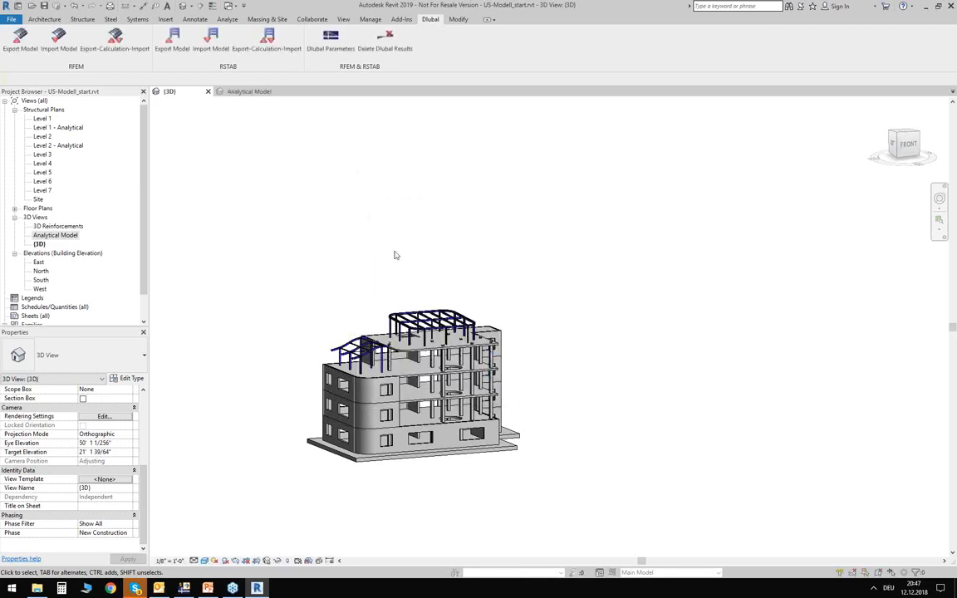
- Open the 3D Reinforcements view and examine the stirrups and longitudinal bars at the head of a top-storey column
left_click(33, 217)
double_click(58, 227)
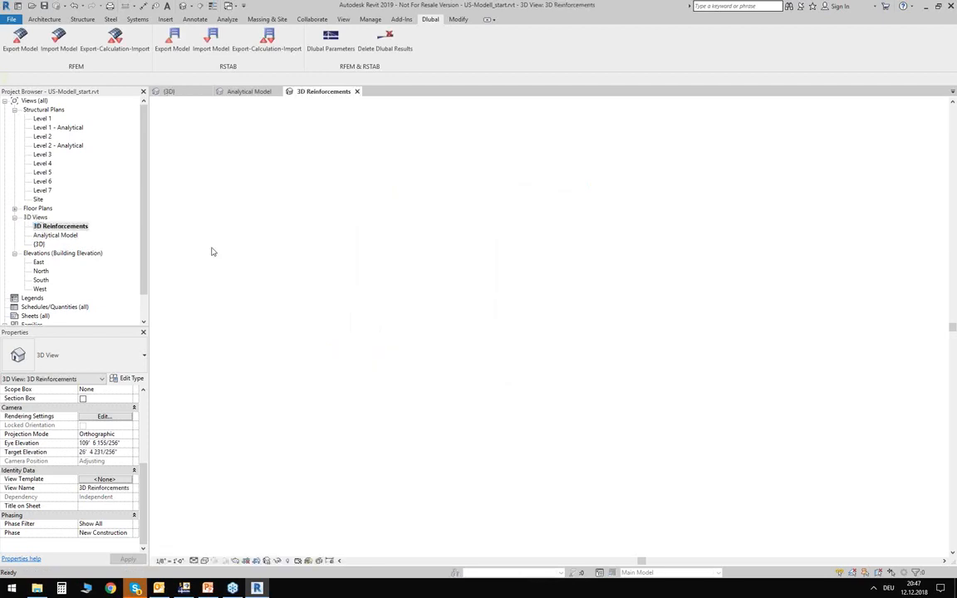
middle_click_drag(375, 414, 609, 419, "shift")
scroll(609, 419, "up", 2)
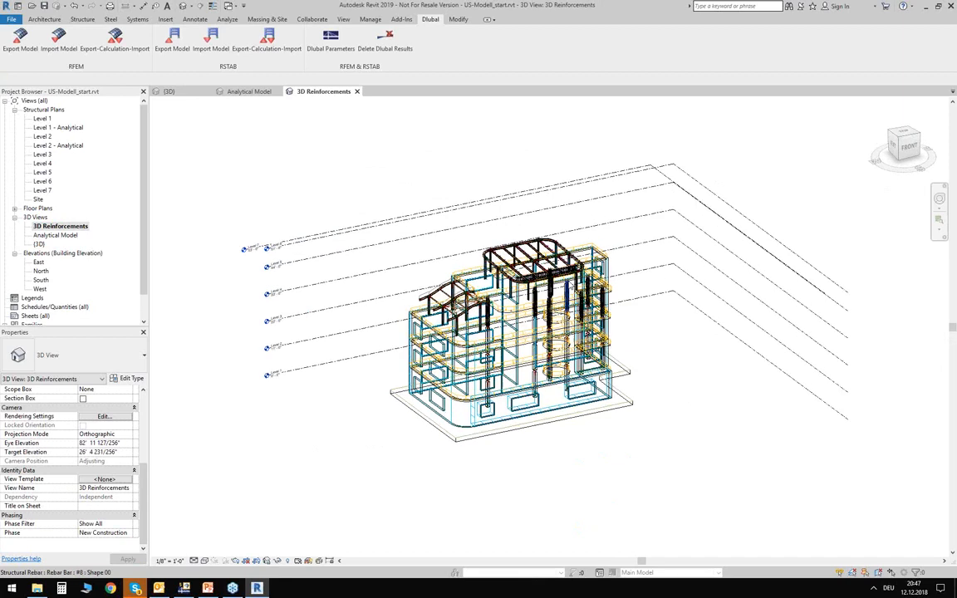
scroll(577, 291, "up", 10)
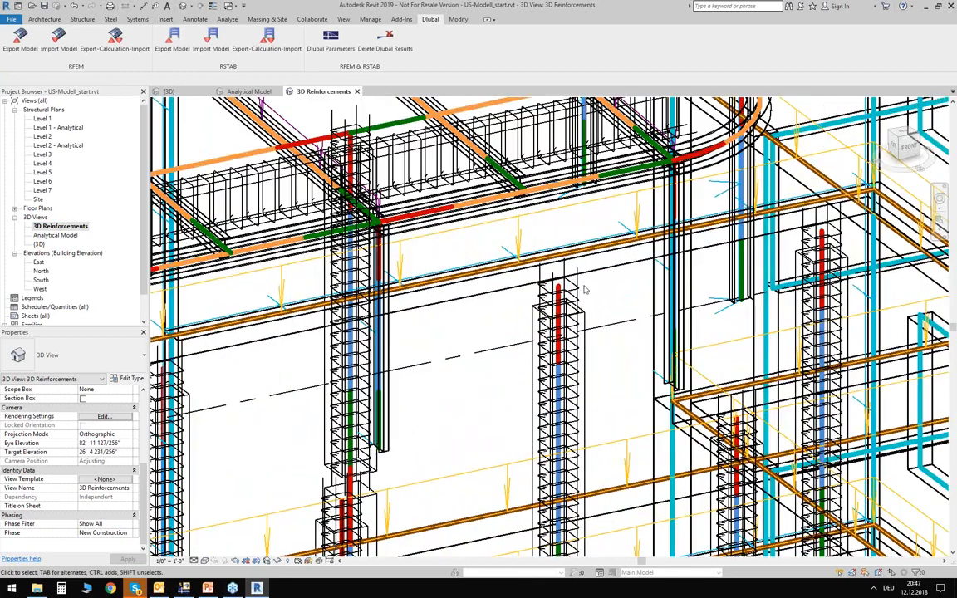
scroll(576, 291, "up", 3)
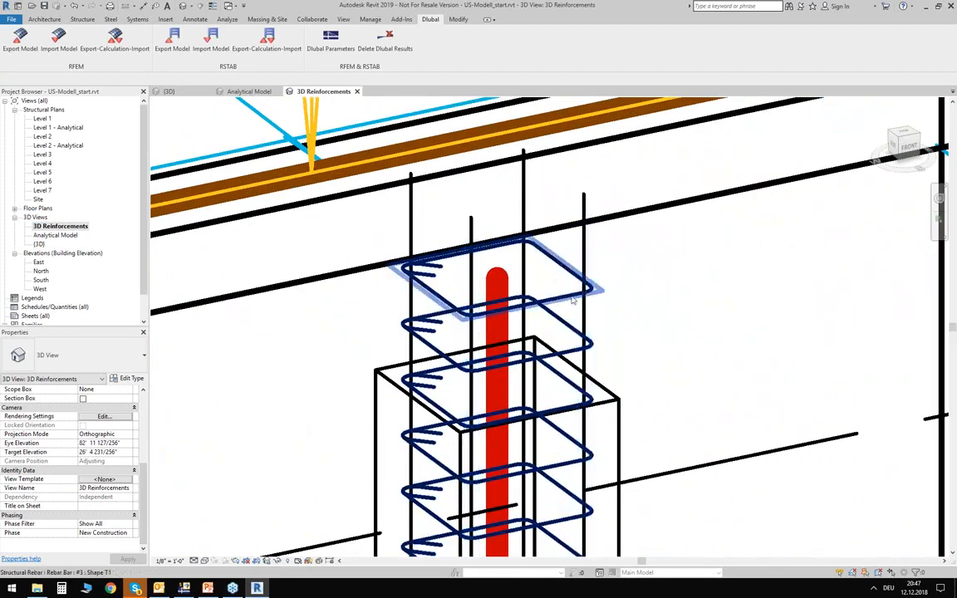
scroll(603, 273, "down", 10)
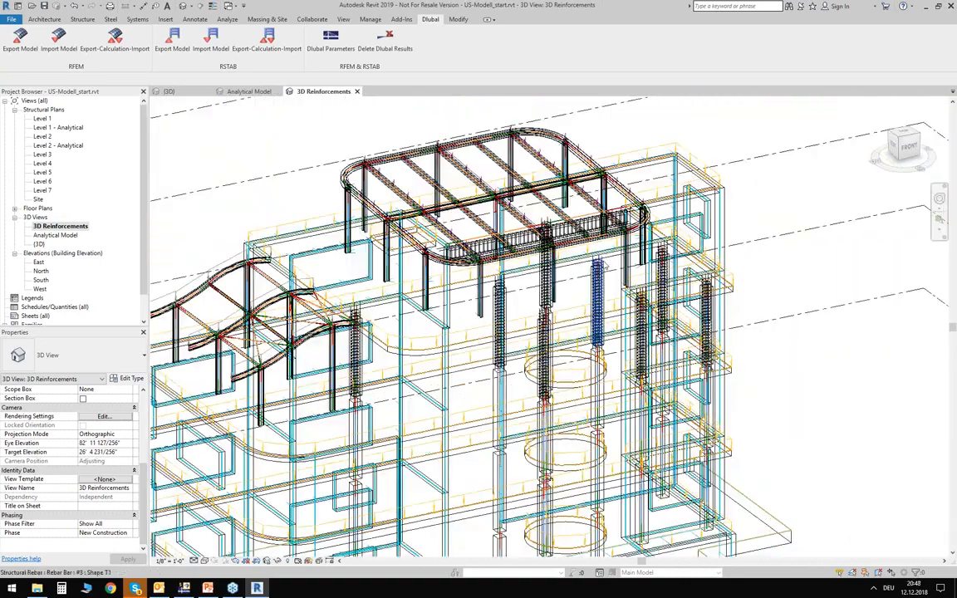
scroll(604, 265, "down", 3)
- Select the structural rebar in the building's upper part and set it to display unobscured and as solid in the 3D Reinforcements view
middle_click_drag(731, 363, 548, 248, "shift")
left_click_drag(309, 135, 804, 380)
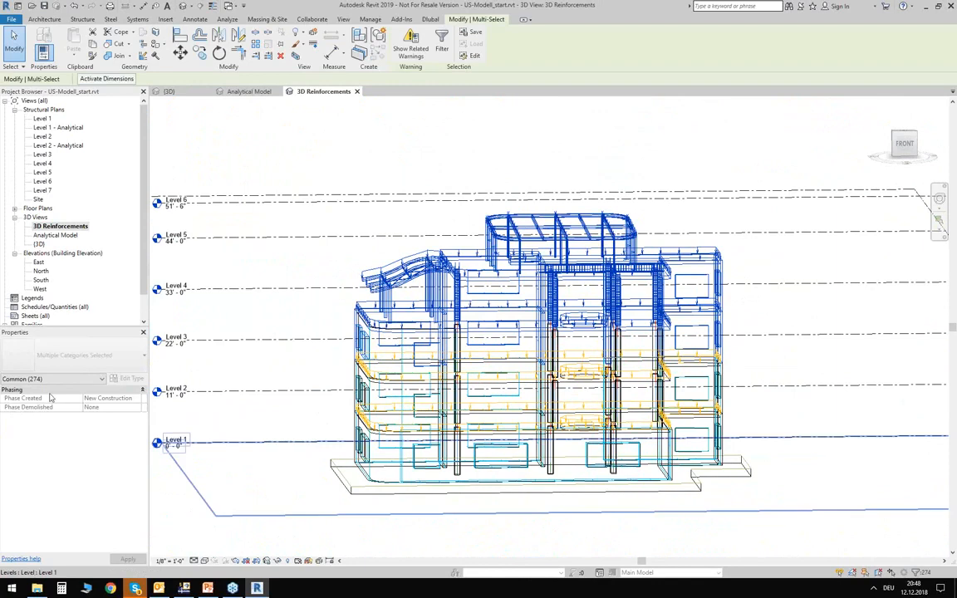
left_click(50, 379)
left_click(32, 486)
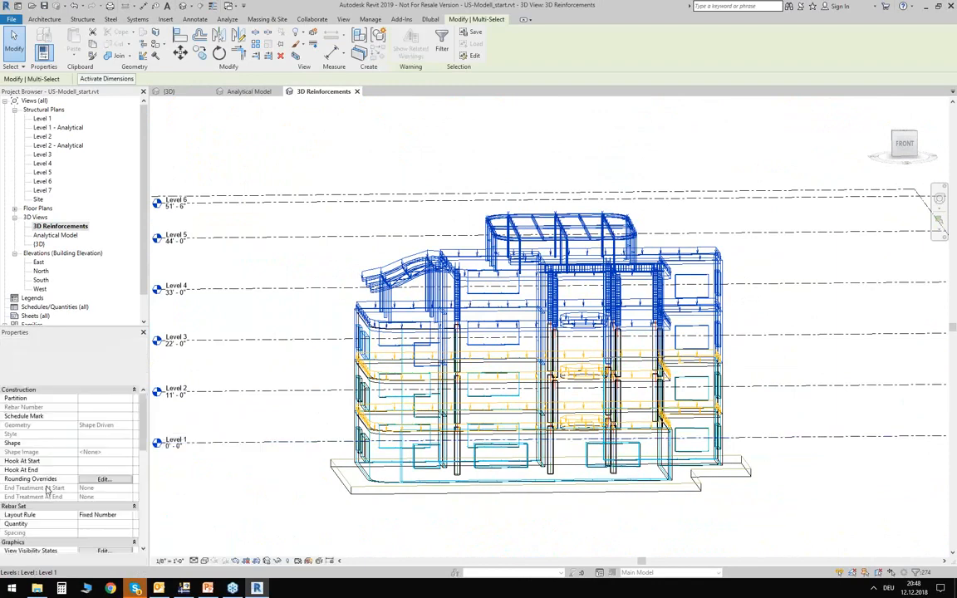
scroll(123, 488, "down", 3)
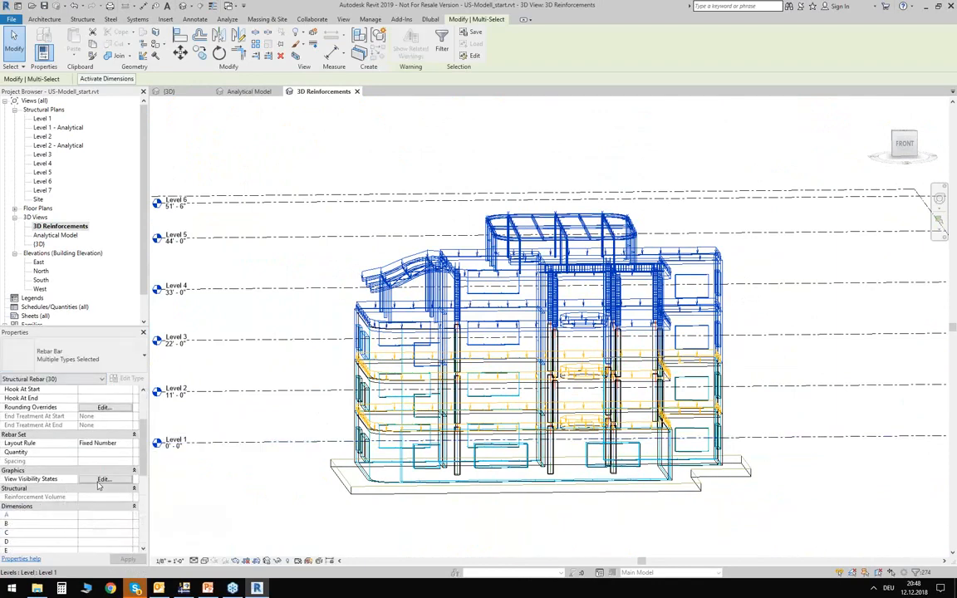
left_click(103, 479)
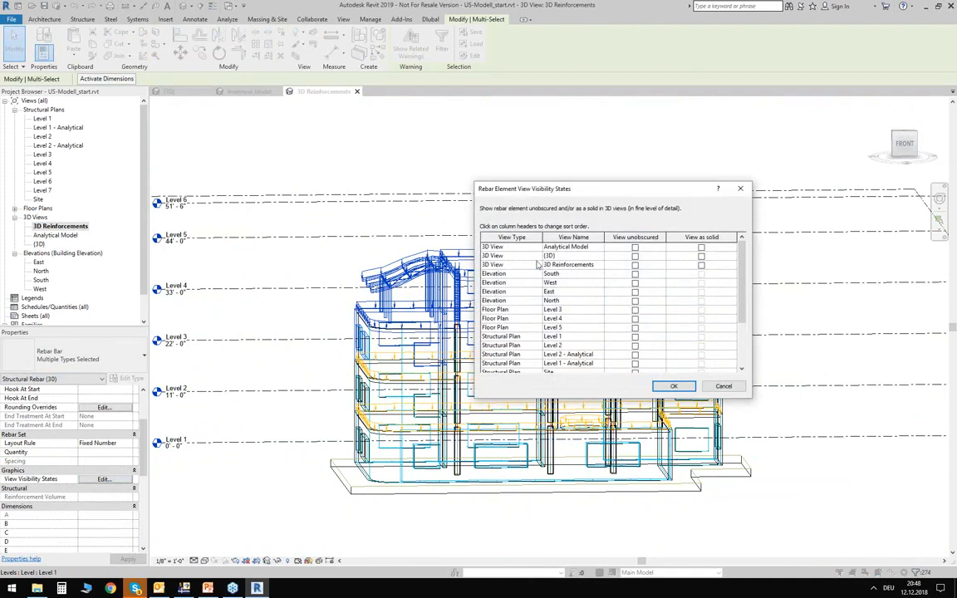
left_click(637, 265)
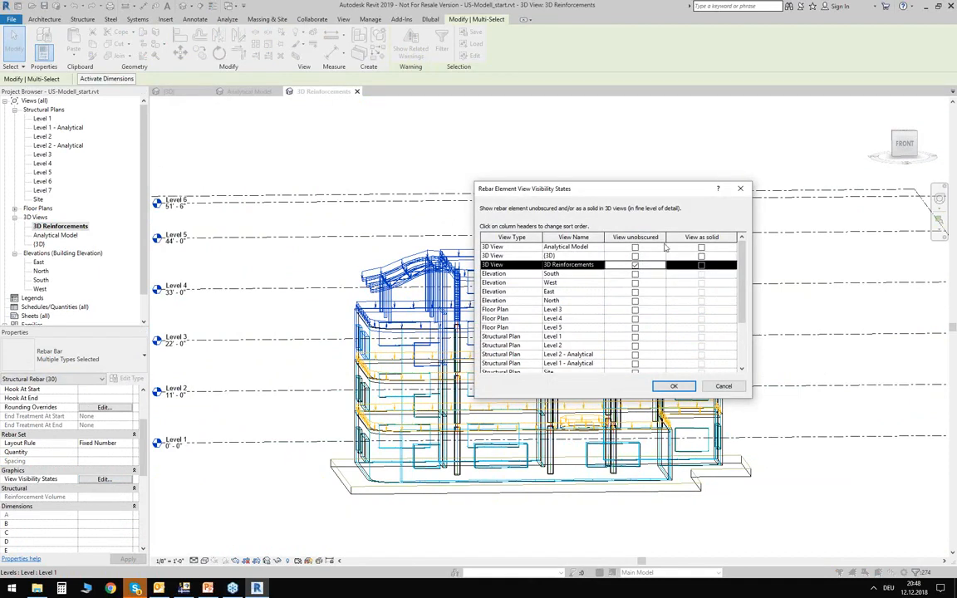
left_click(701, 265)
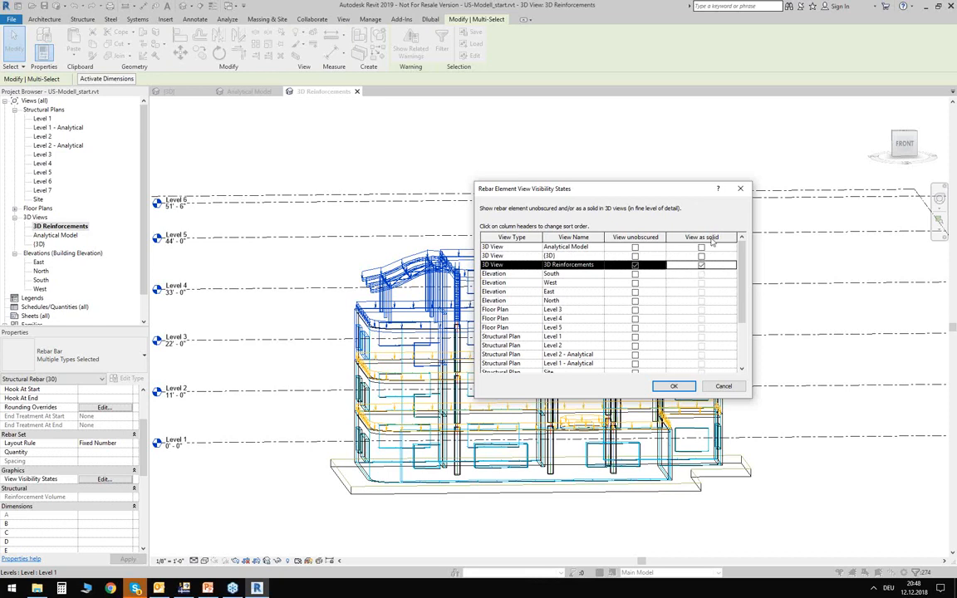
left_click(656, 388)
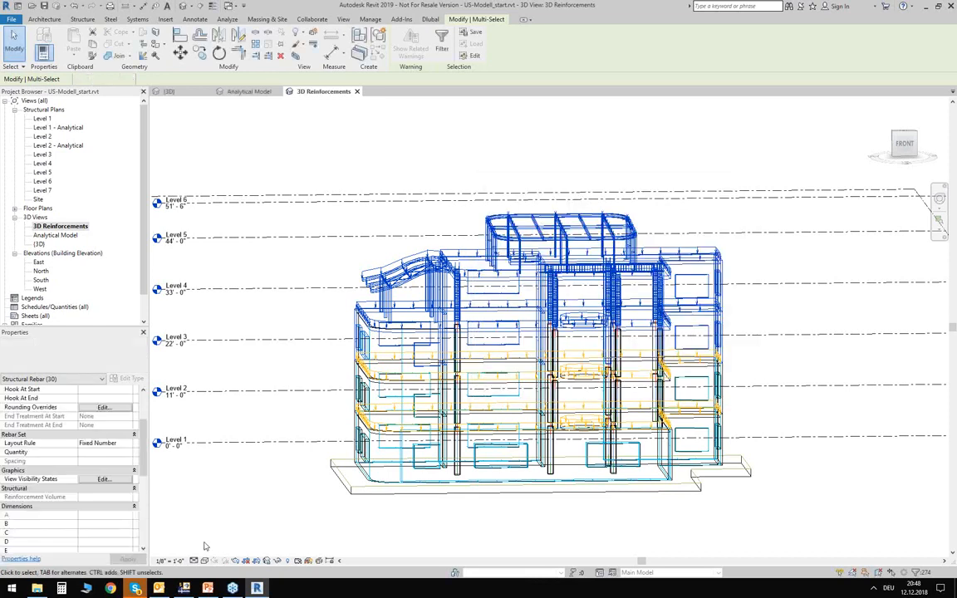
- Set the 3D Reinforcements view to fine detail with a shaded visual style, and clear the rebar selection
left_click(205, 561)
left_click(207, 550)
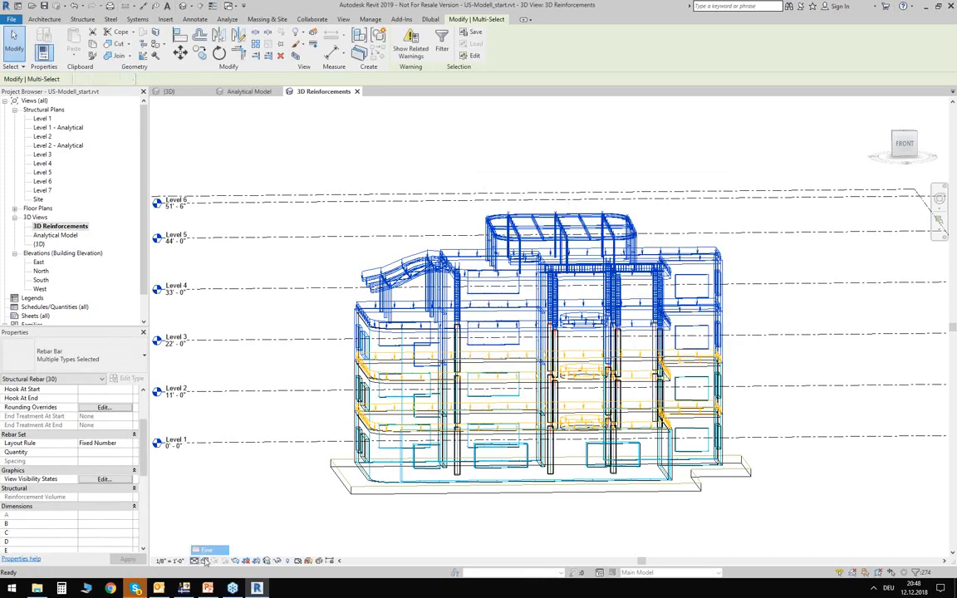
key("Escape")
left_click(204, 561)
left_click(211, 475)
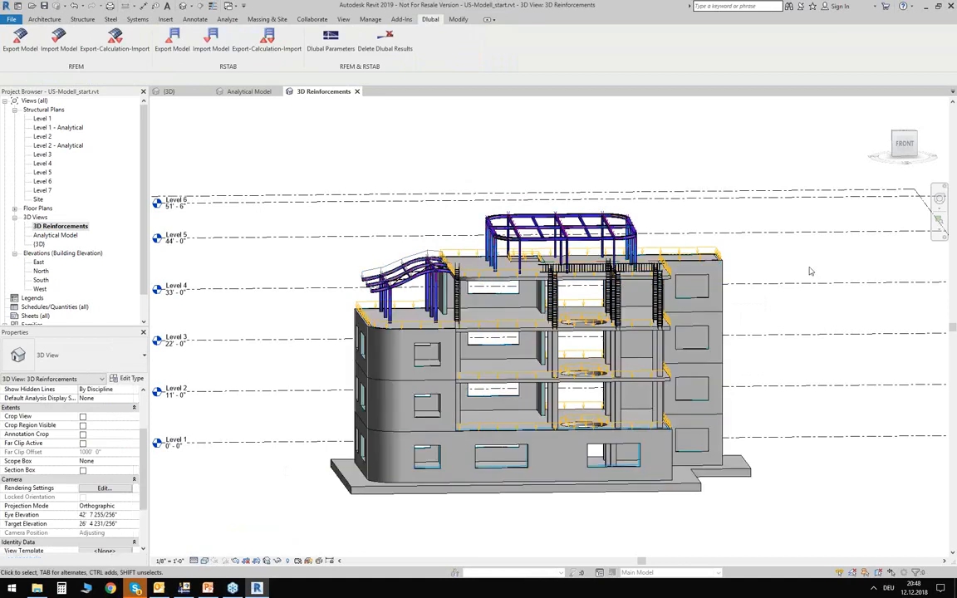
- Examine the solid reinforcement cages of the top-storey columns and the beam beneath the top slab
middle_click_drag(811, 271, 678, 265, "shift")
scroll(563, 266, "up", 6)
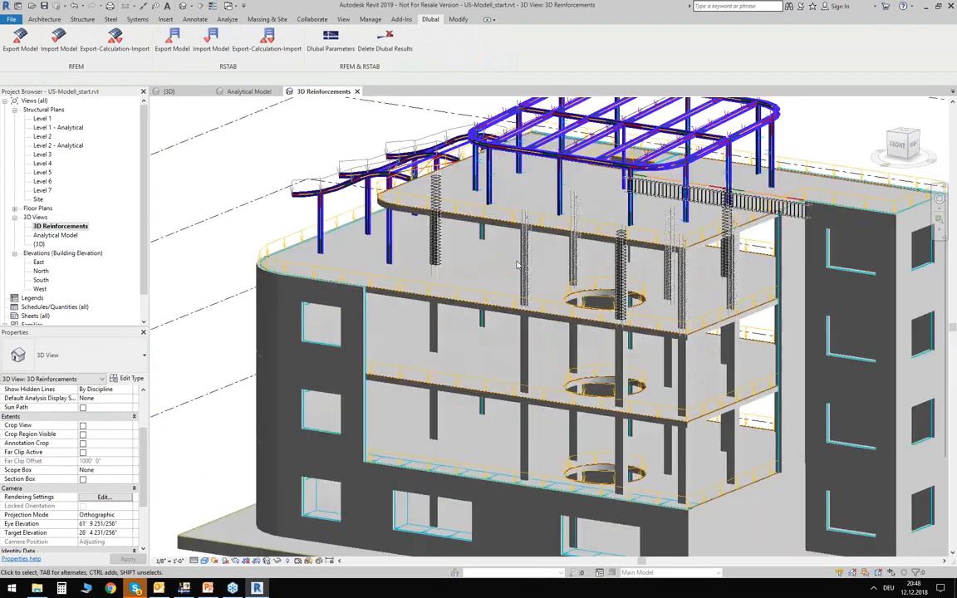
scroll(536, 264, "up", 10)
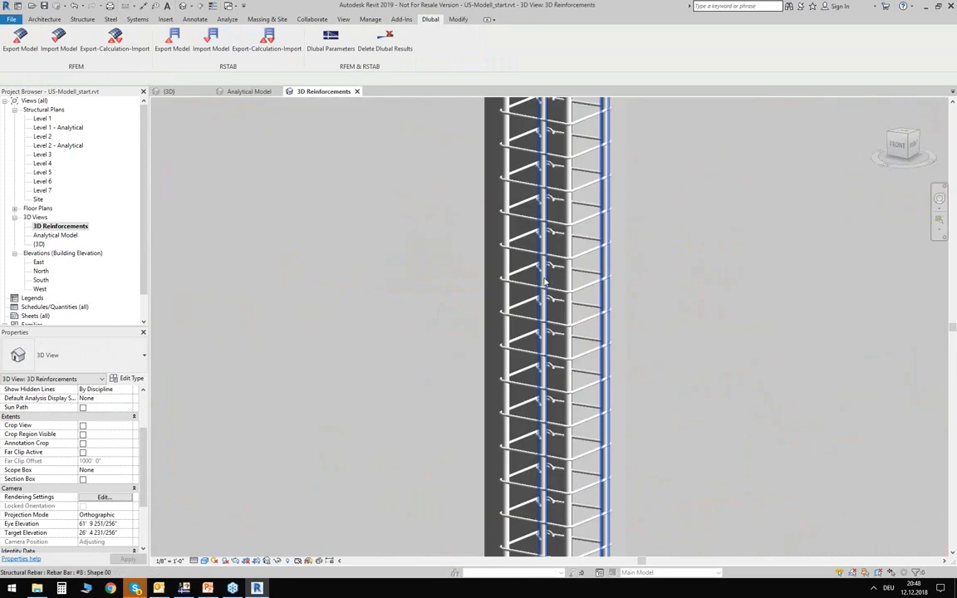
scroll(553, 249, "up", 2)
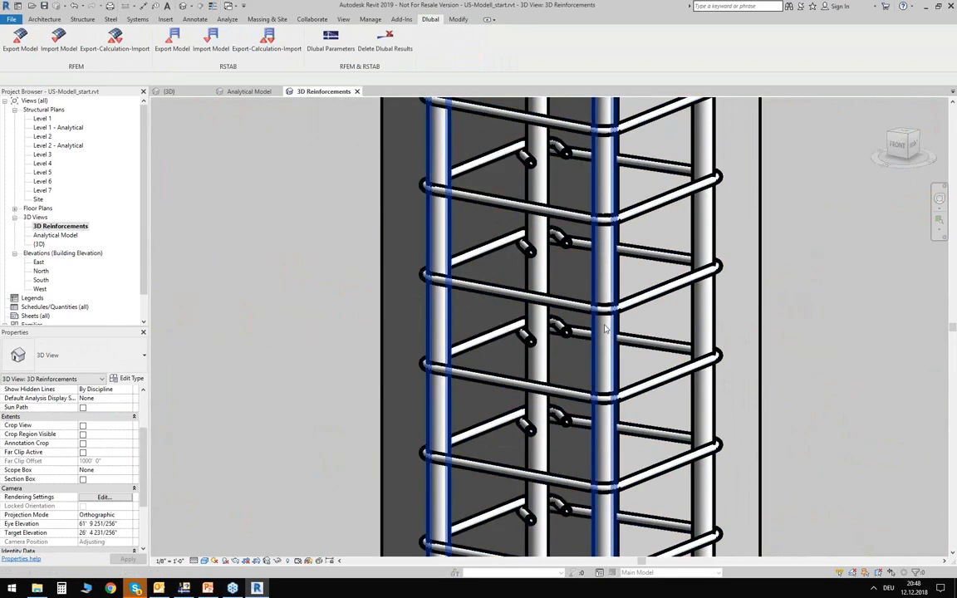
scroll(515, 242, "down", 6)
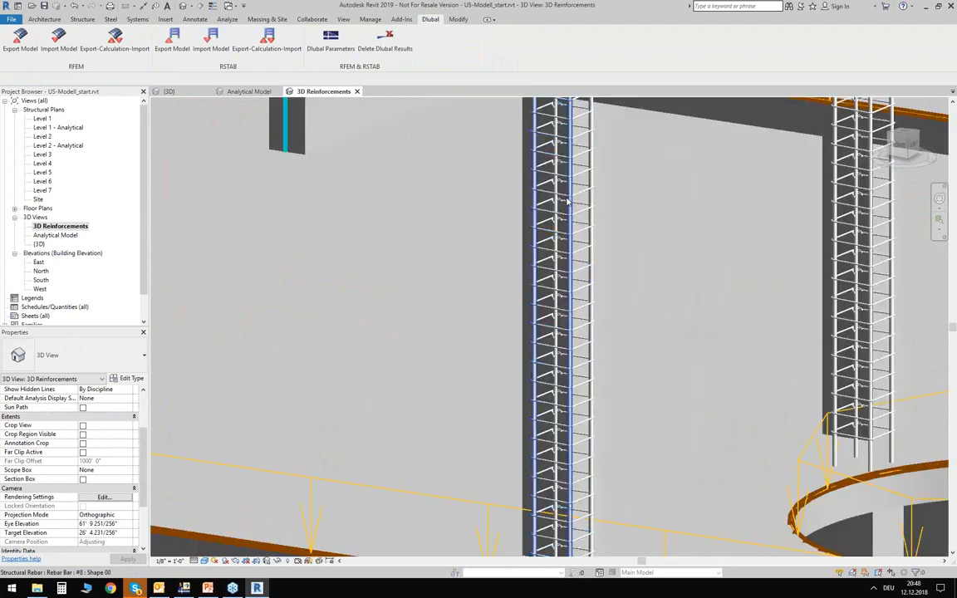
scroll(665, 282, "down", 6)
middle_click_drag(665, 284, 749, 198, "shift")
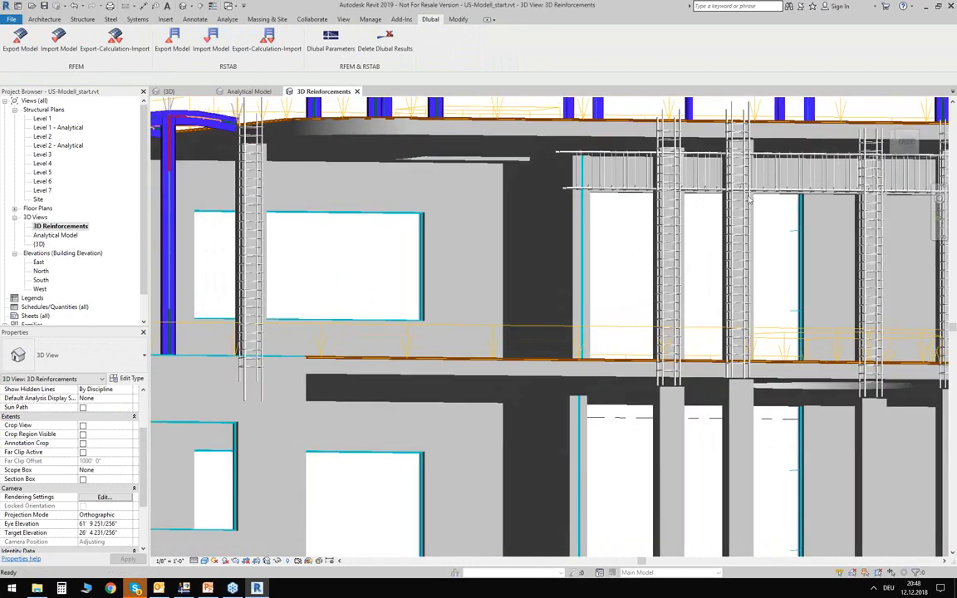
scroll(541, 148, "up", 6)
scroll(490, 281, "down", 2)
scroll(532, 333, "down", 3)
middle_click_drag(558, 342, 443, 357, "shift")
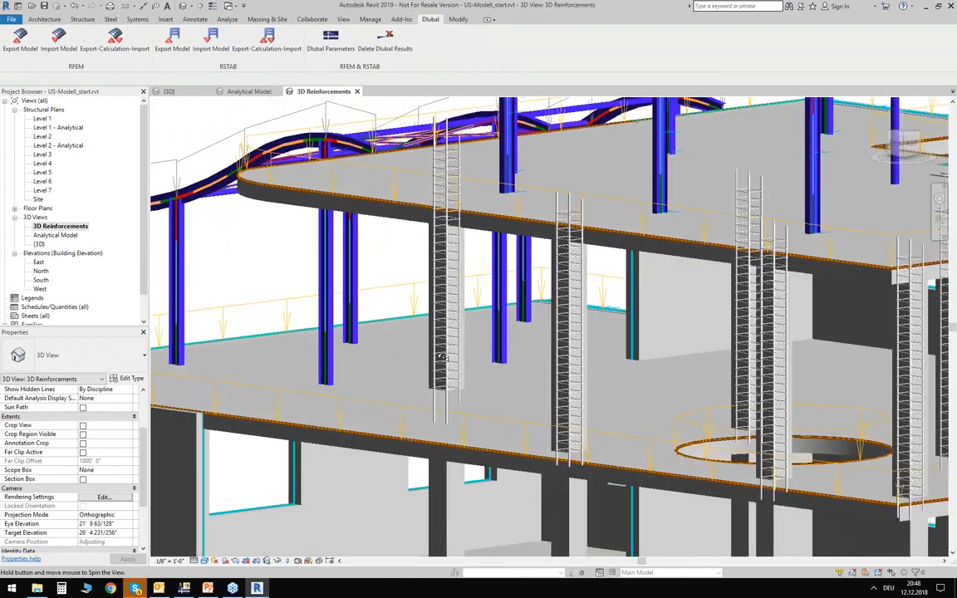
- Select the stirrup set of a top-storey column and examine its shape, hooks, layout rule and quantity, returning to a full building view
scroll(565, 359, "up", 5)
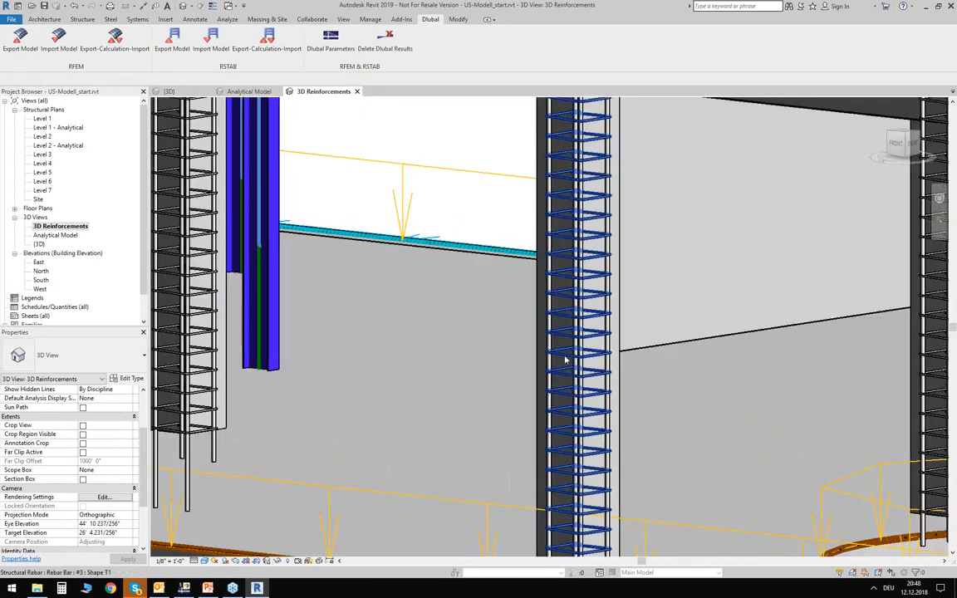
left_click(565, 359)
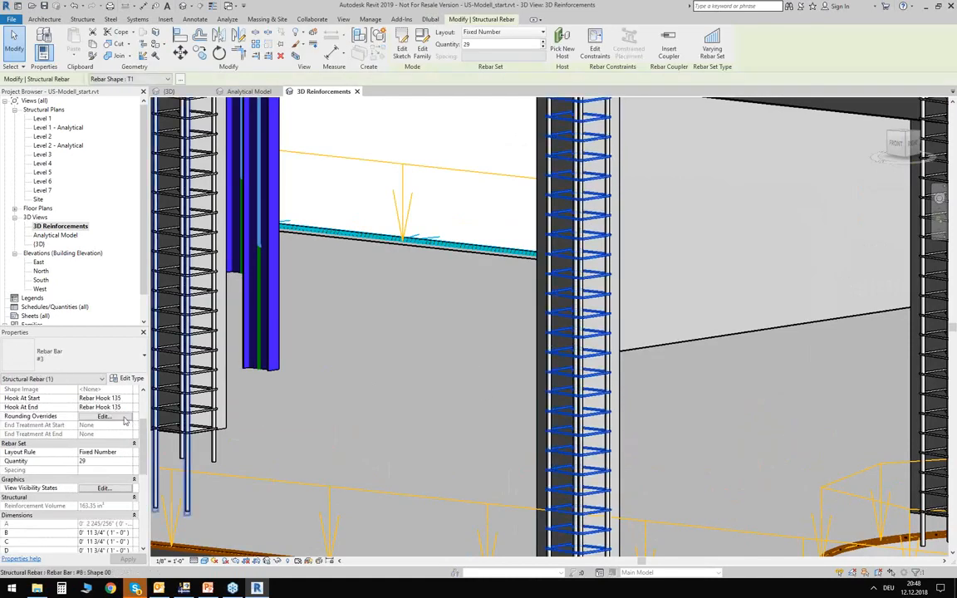
scroll(114, 453, "up", 3)
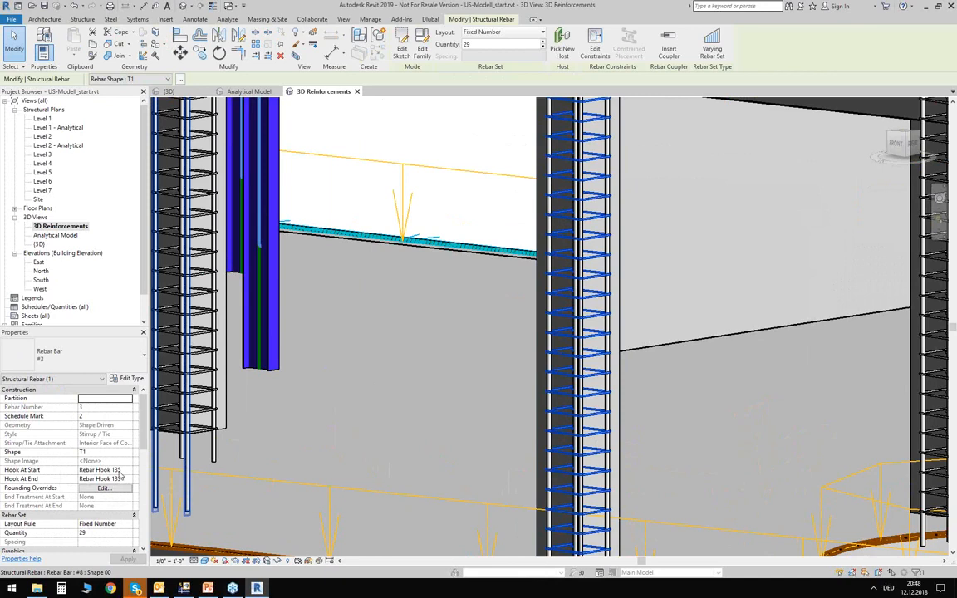
scroll(117, 472, "down", 2)
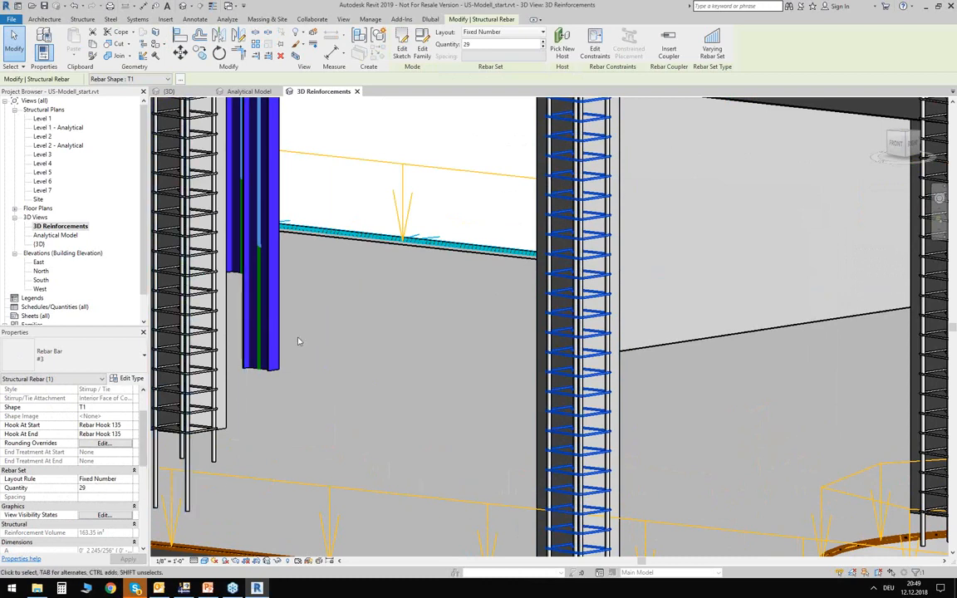
scroll(462, 301, "down", 8)
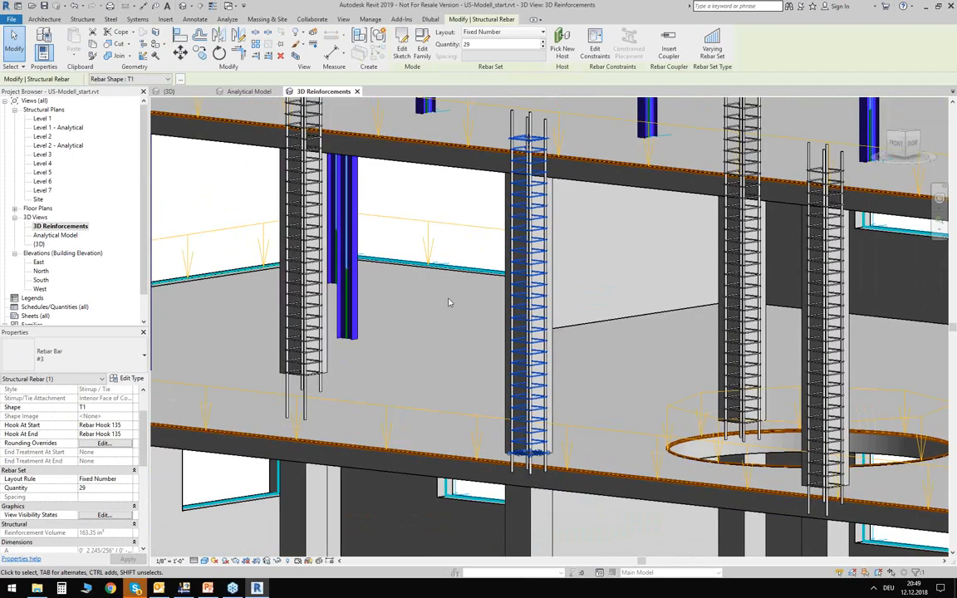
scroll(447, 304, "down", 6)
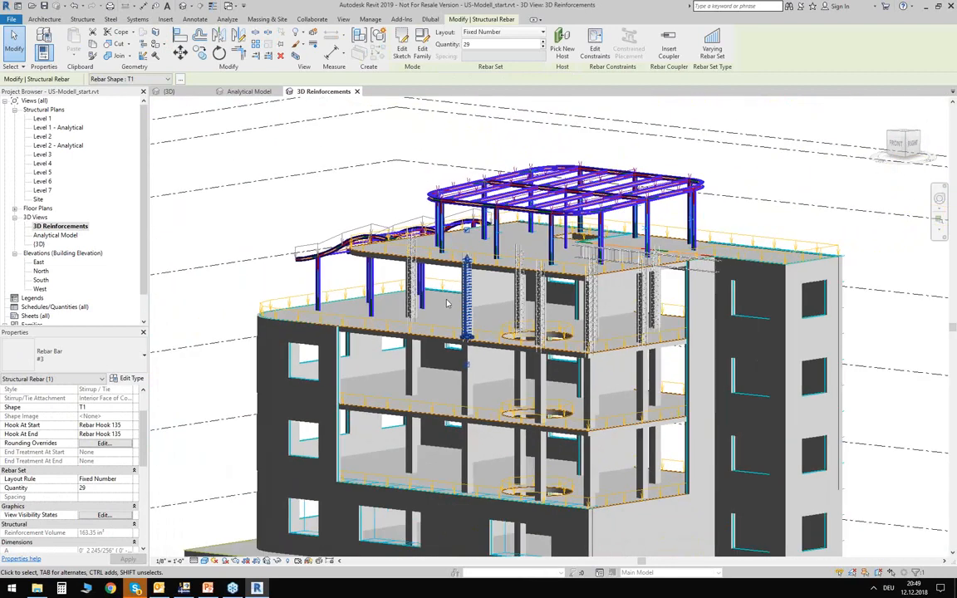
- Clear the stirrup selection and examine the building with its levels, roof steel and top-storey reinforcement from the front
middle_click_drag(237, 229, 758, 261, "shift")
left_click(722, 282)
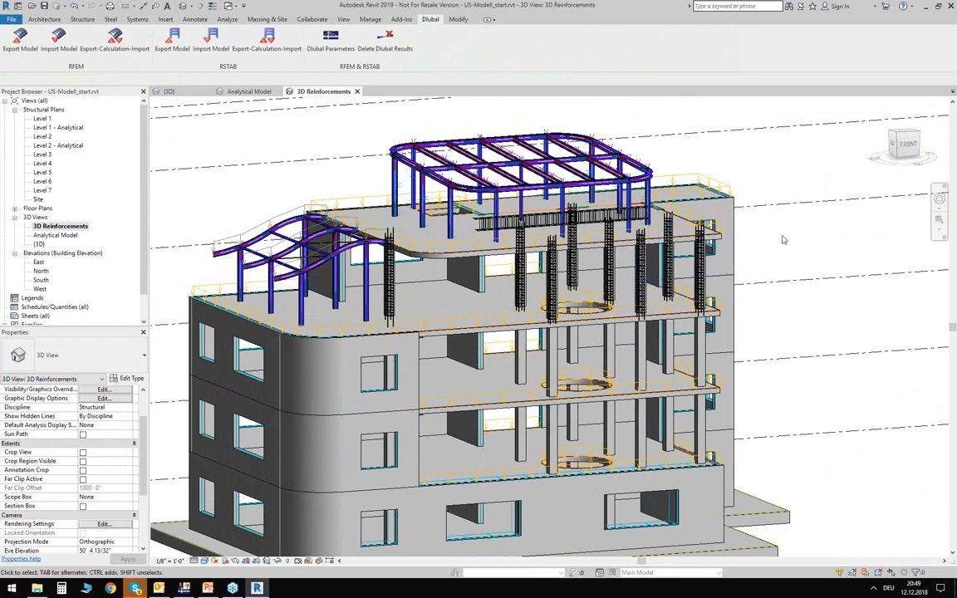
middle_click_drag(779, 244, 791, 234)
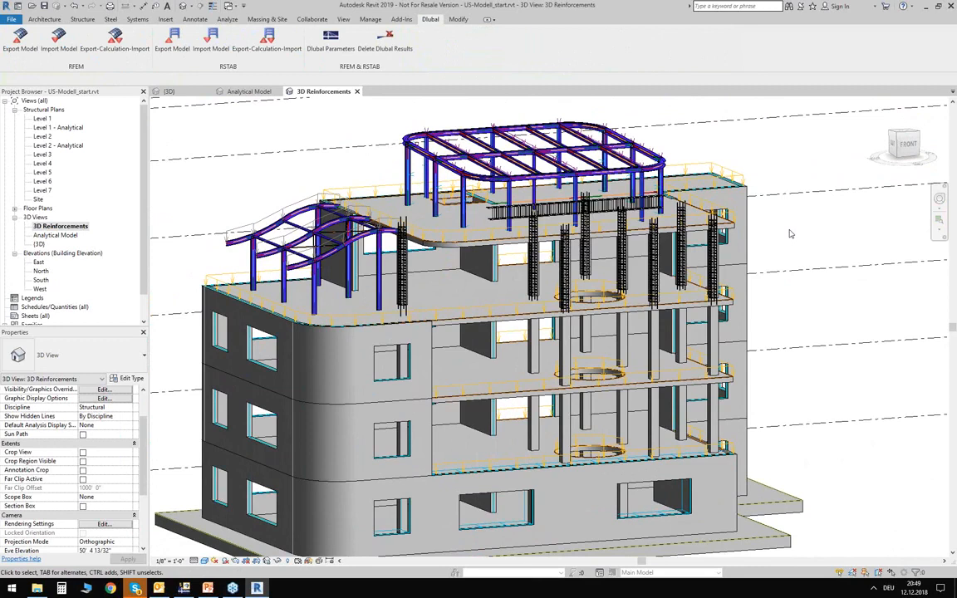
scroll(778, 223, "down", 3)
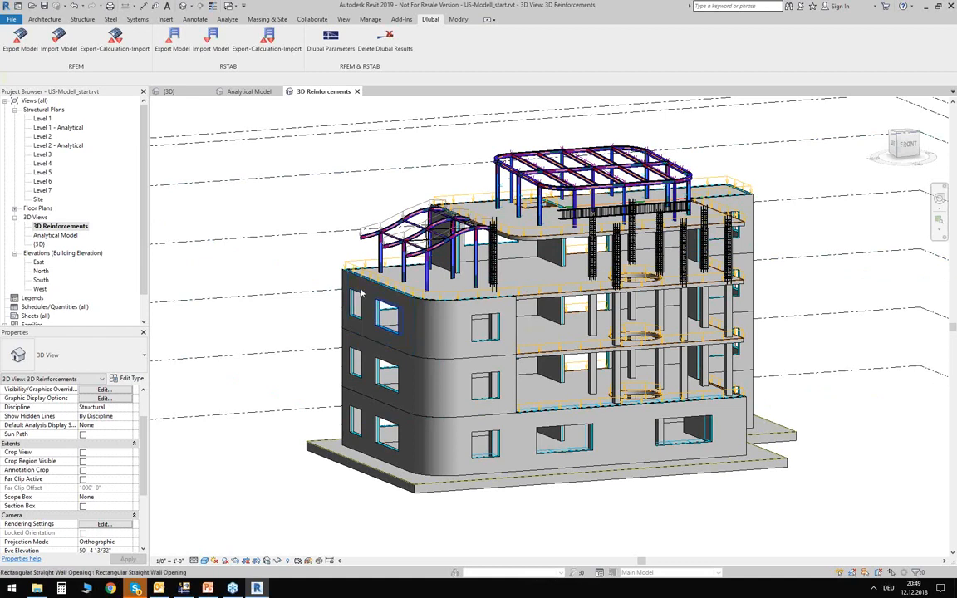
scroll(368, 184, "down", 1)
middle_click_drag(368, 187, 752, 271, "shift")
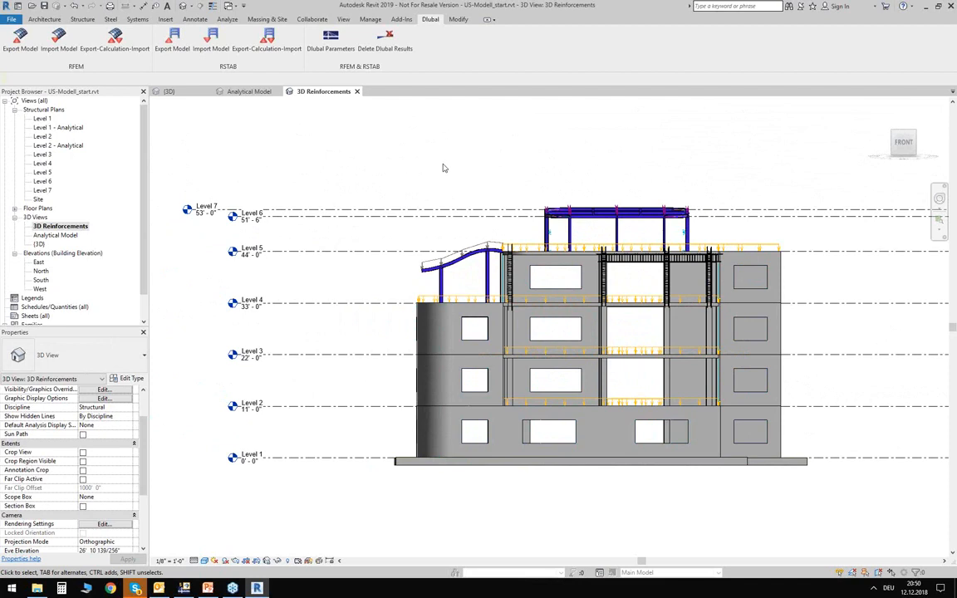
middle_click_drag(570, 192, 480, 175)
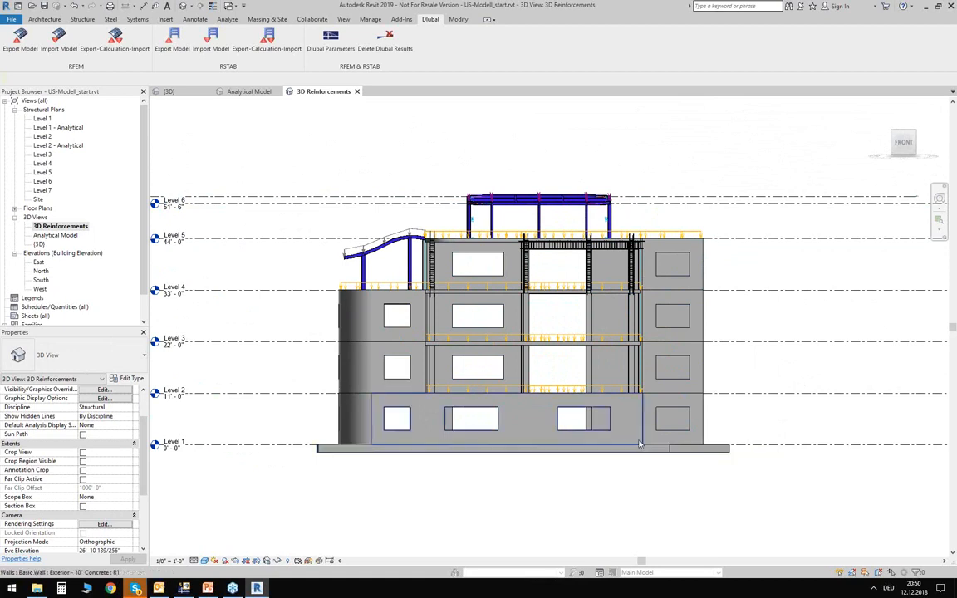
scroll(494, 171, "up", 3)
scroll(495, 171, "up", 2)
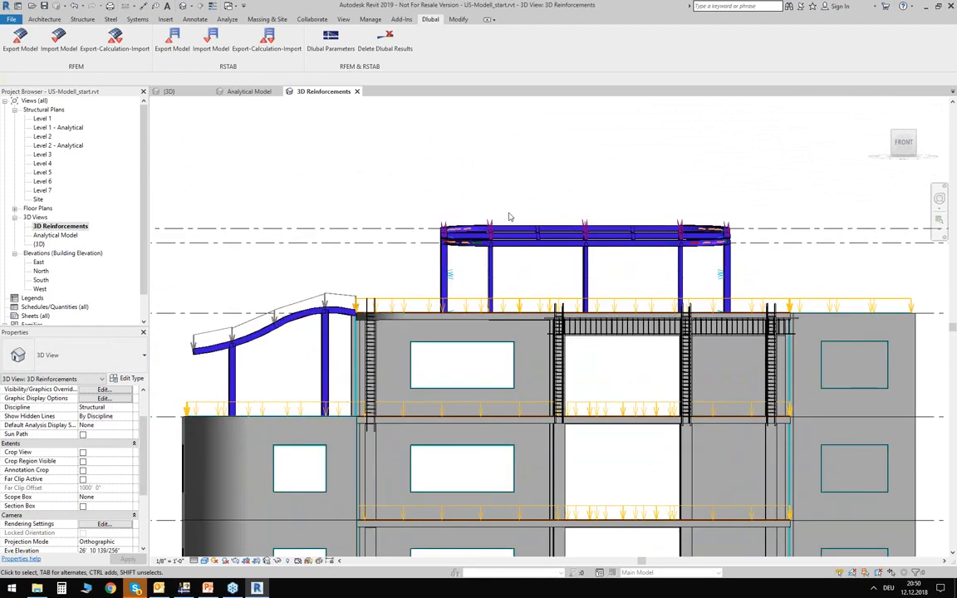
- Switch to RFEM and open the model Pavilion.rf5 from the Webinar US folder
left_click_drag(757, 274, 794, 266)
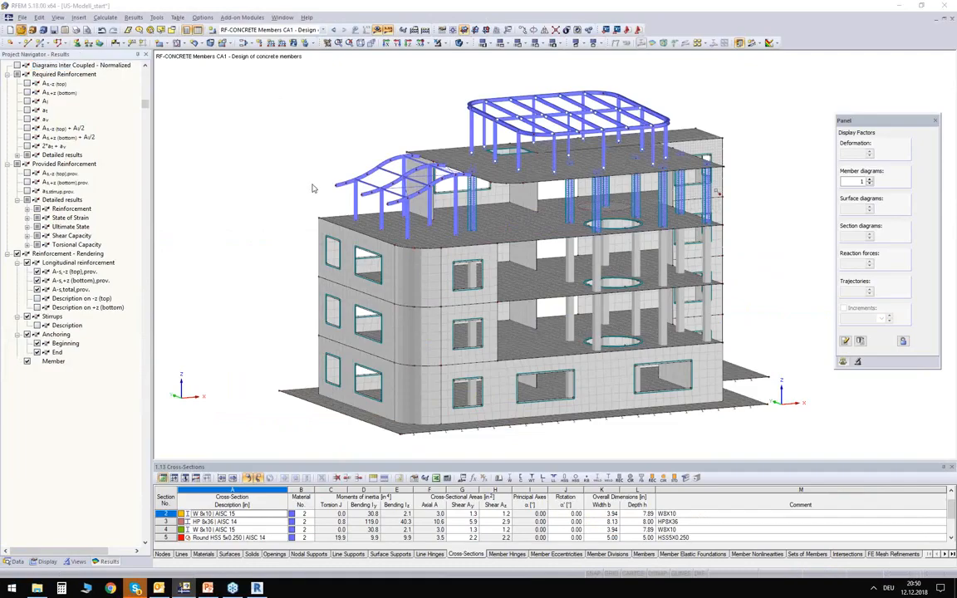
key("ctrl+o")
left_click(354, 191)
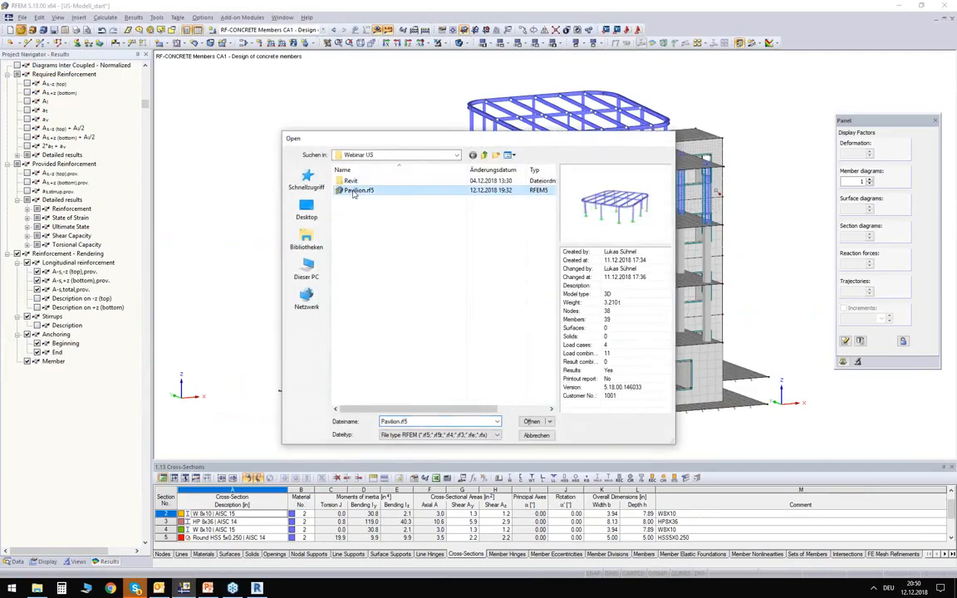
double_click(354, 191)
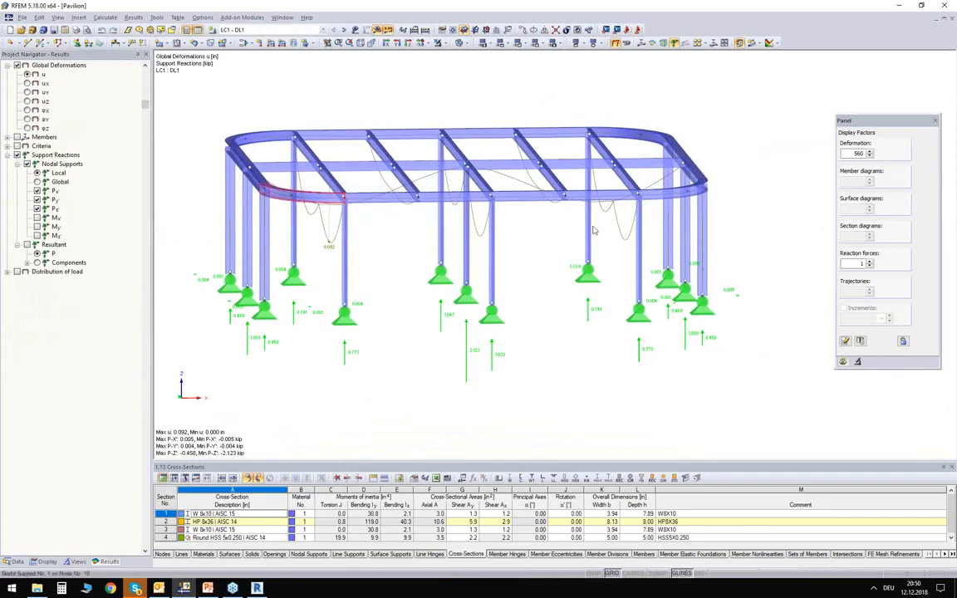
- Switch to Revit and select the top storey's walls, slab, columns and area loads in the Analytical Model view
left_click(256, 589)
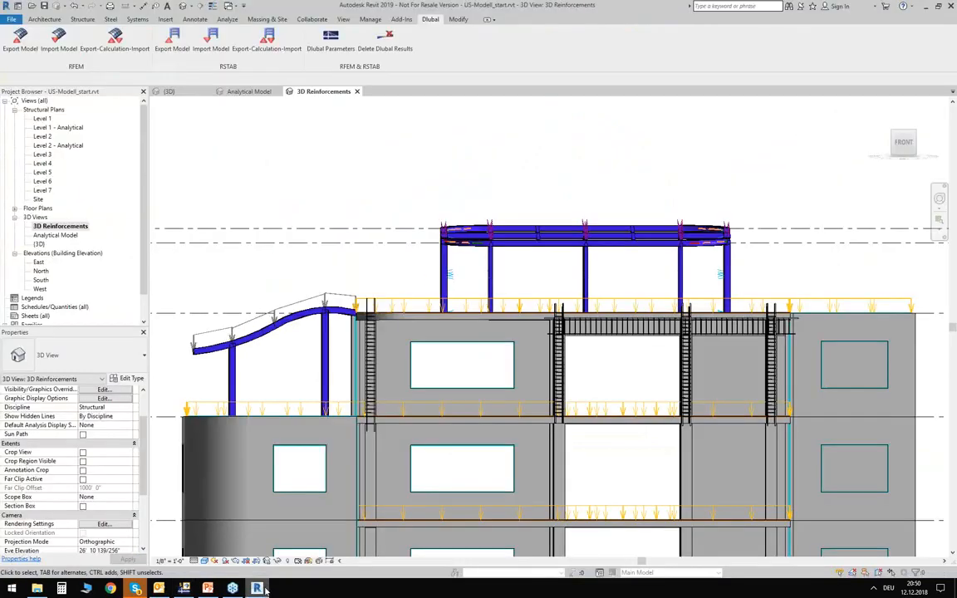
middle_click_drag(414, 206, 403, 137)
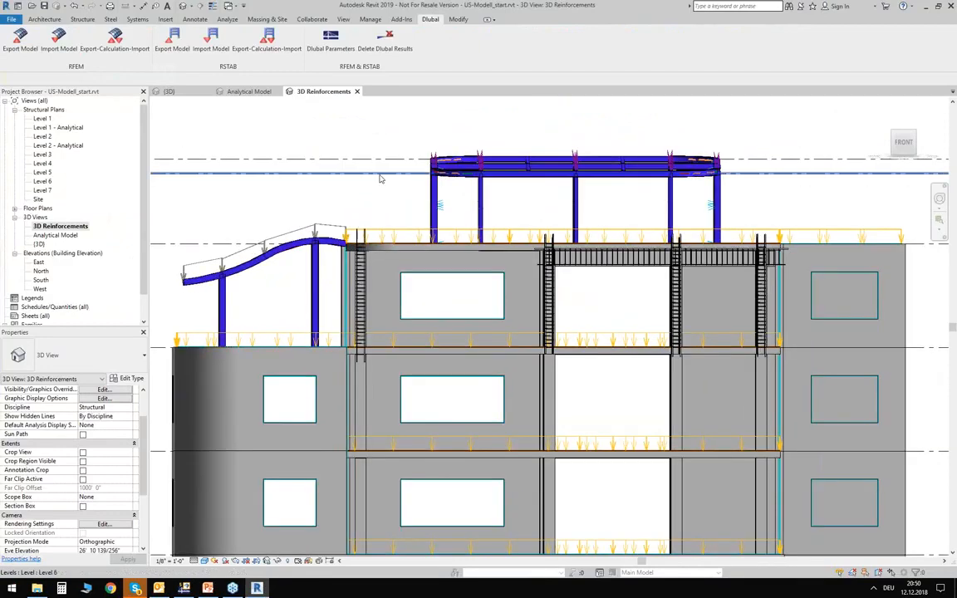
left_click(252, 93)
middle_click_drag(731, 306, 684, 248, "shift")
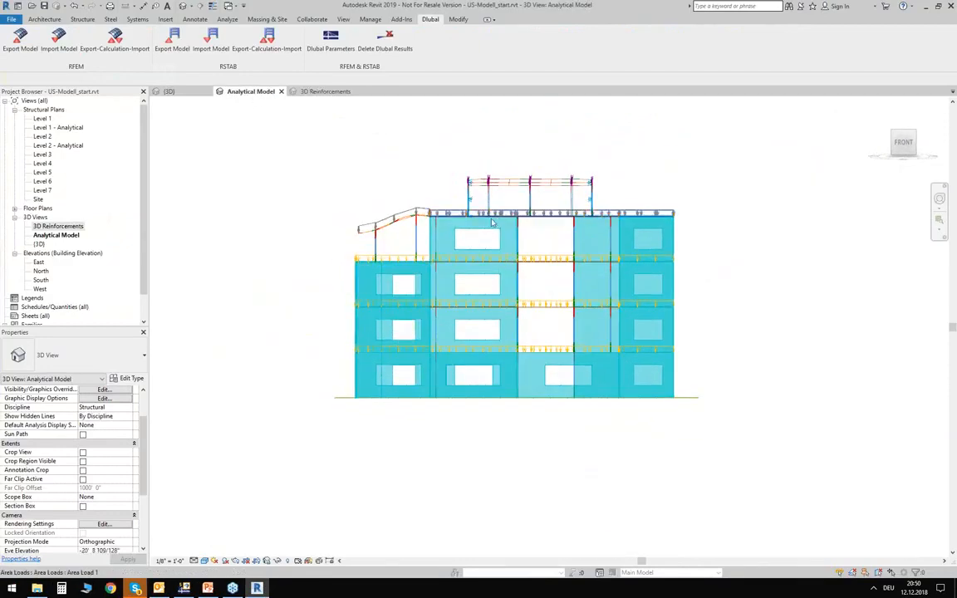
scroll(489, 223, "up", 3)
scroll(489, 222, "up", 2)
left_click_drag(355, 190, 889, 317)
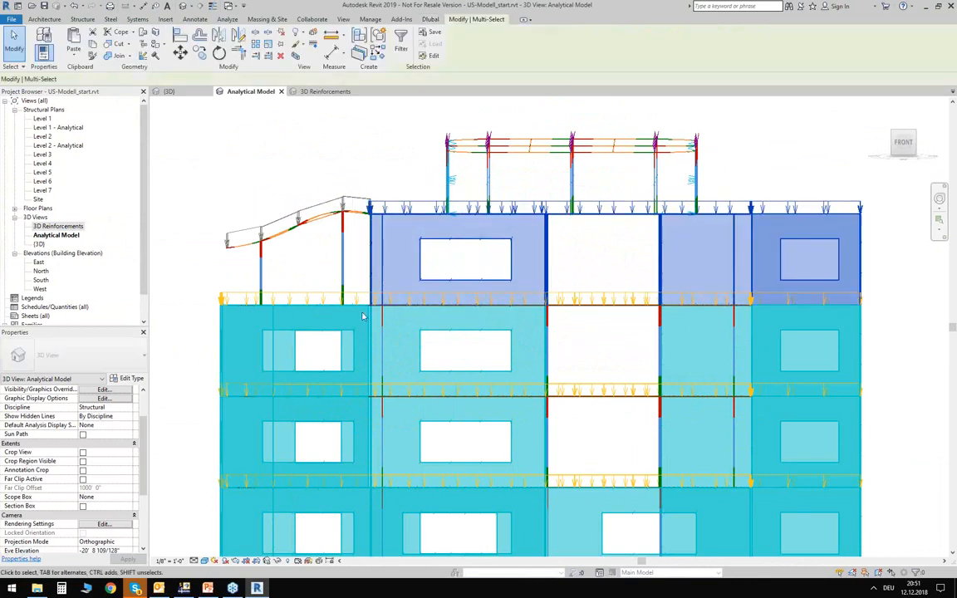
middle_click_drag(236, 179, 320, 230, "shift")
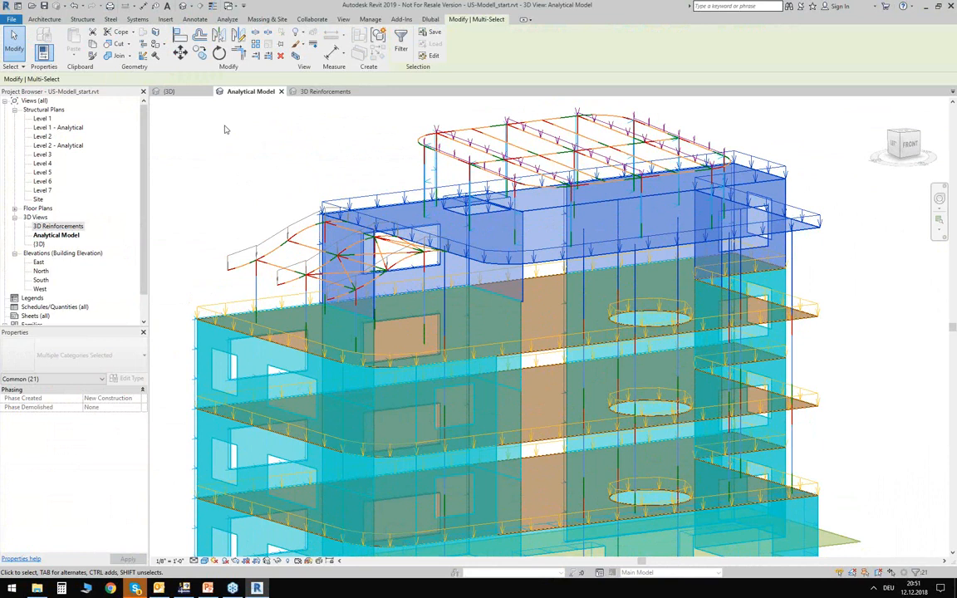
- Export only the selected objects to RFEM as a new structure, including loads and self-weight in DL1
left_click(429, 19)
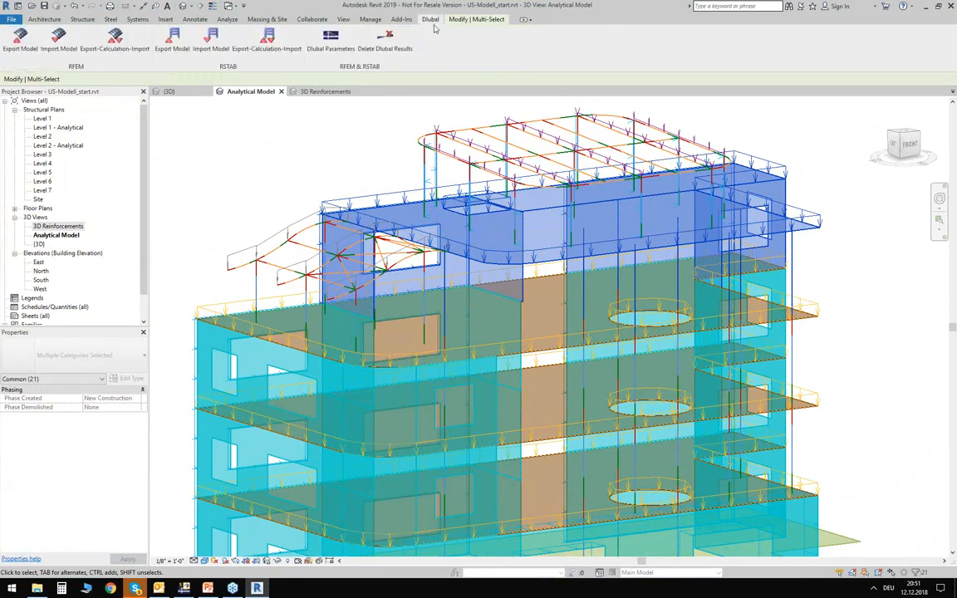
left_click(20, 42)
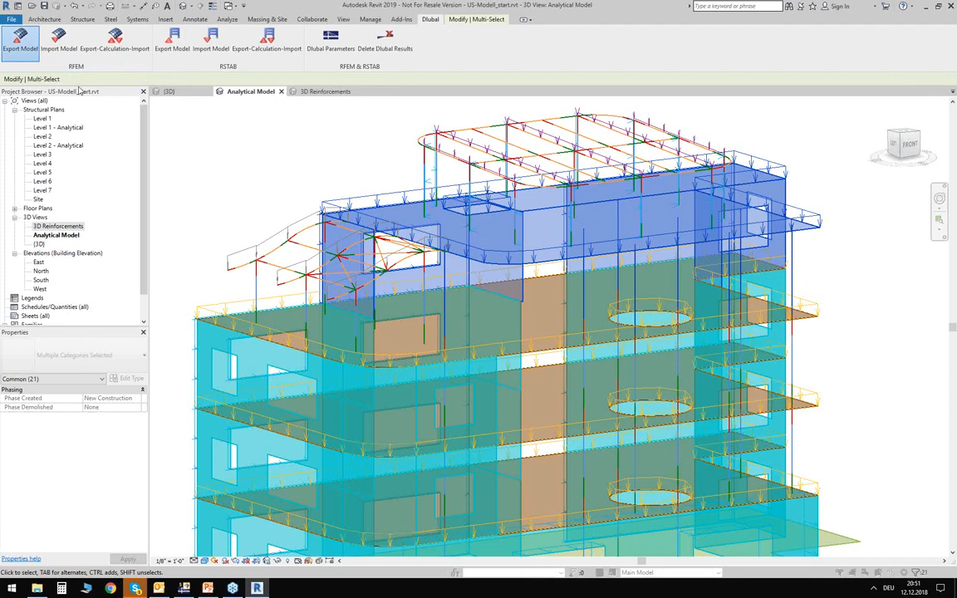
left_click(282, 249)
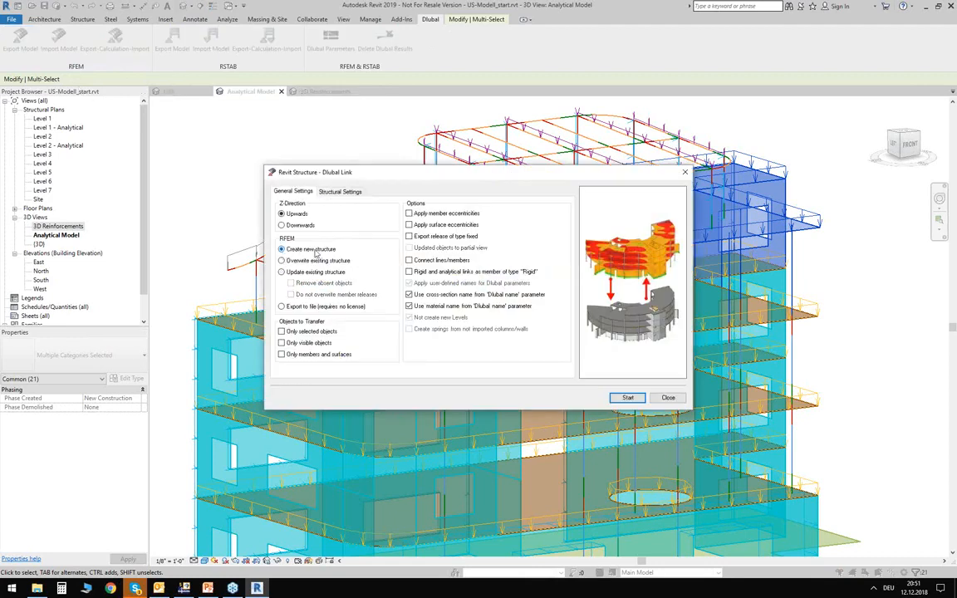
left_click(283, 332)
left_click(351, 191)
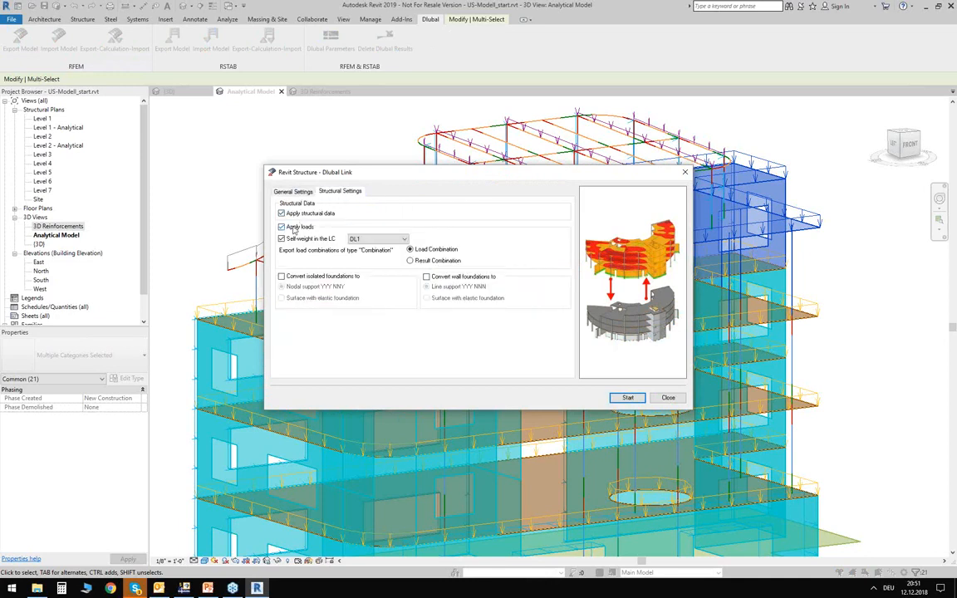
left_click(628, 397)
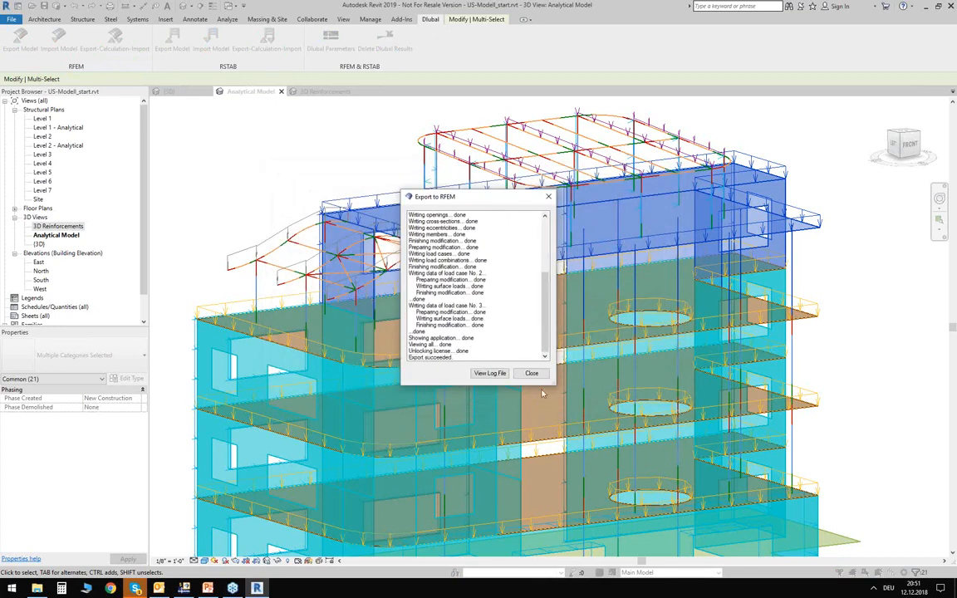
left_click(532, 373)
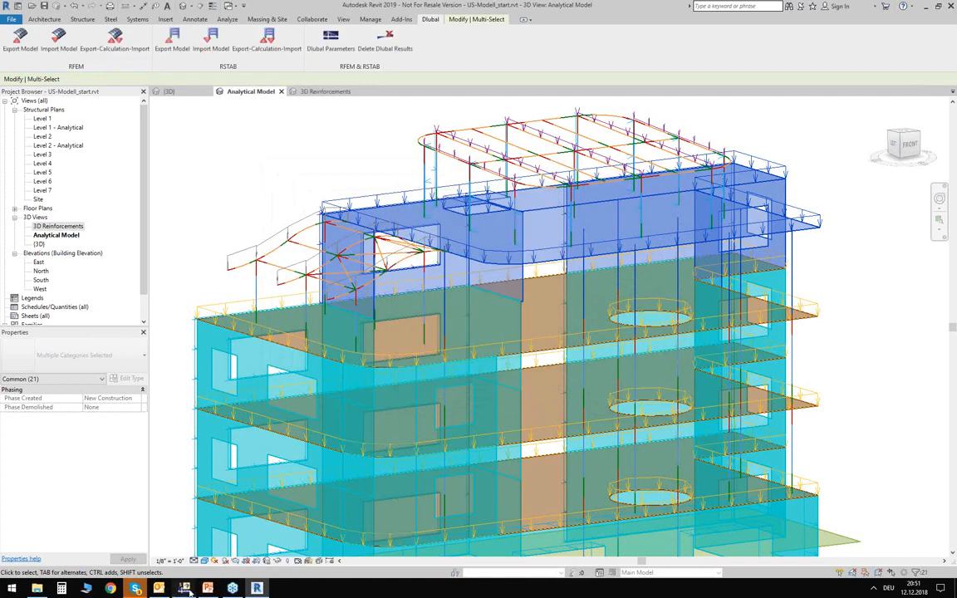
- Switch to RFEM and assign hinged nodal supports to the bases of the exported top-storey columns
left_click(186, 589)
middle_click_drag(300, 358, 472, 332)
scroll(319, 217, "down", 1)
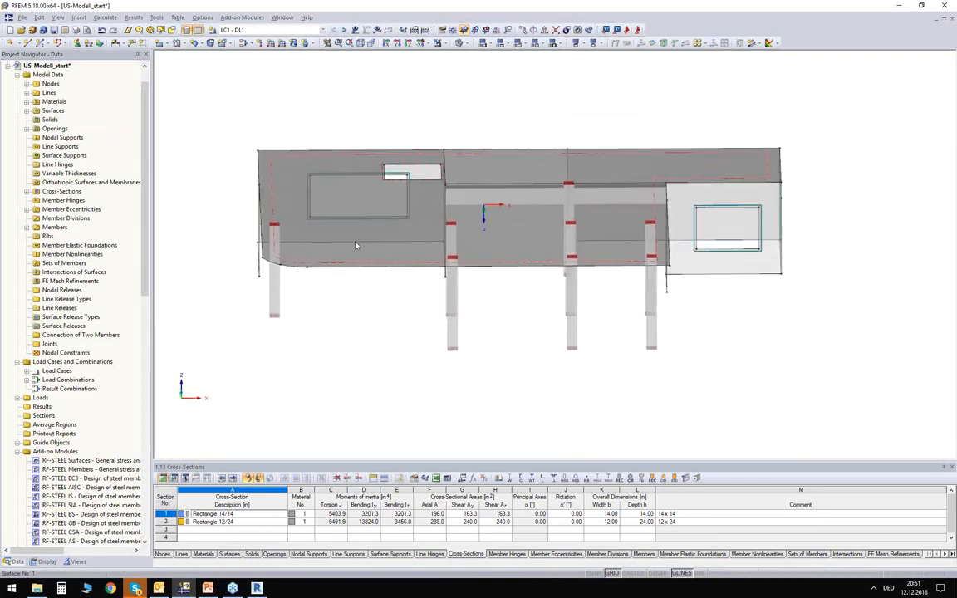
left_click(76, 43)
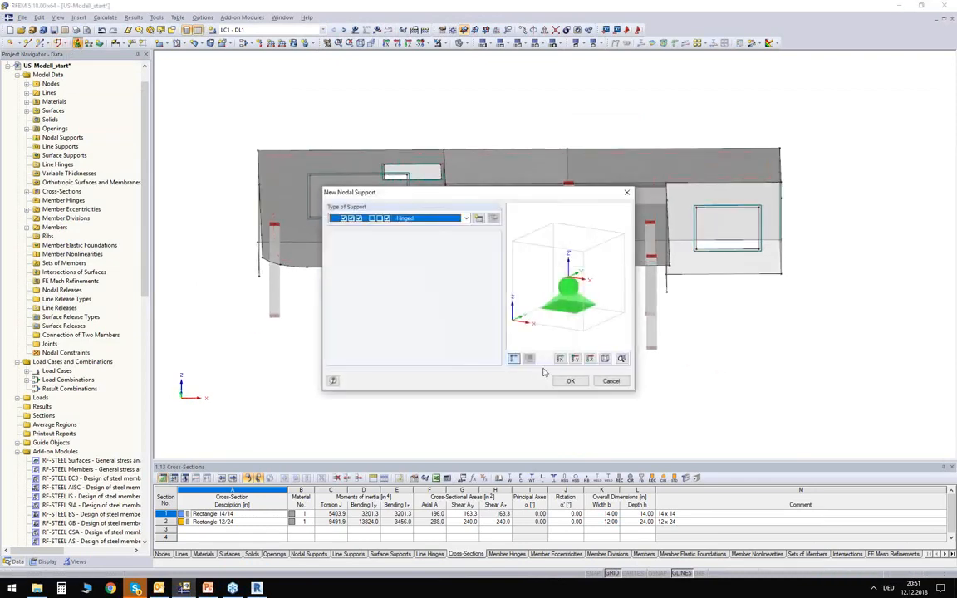
left_click(514, 345)
left_click_drag(216, 264, 614, 372)
middle_click_drag(630, 378, 608, 323, "ctrl")
key("Escape")
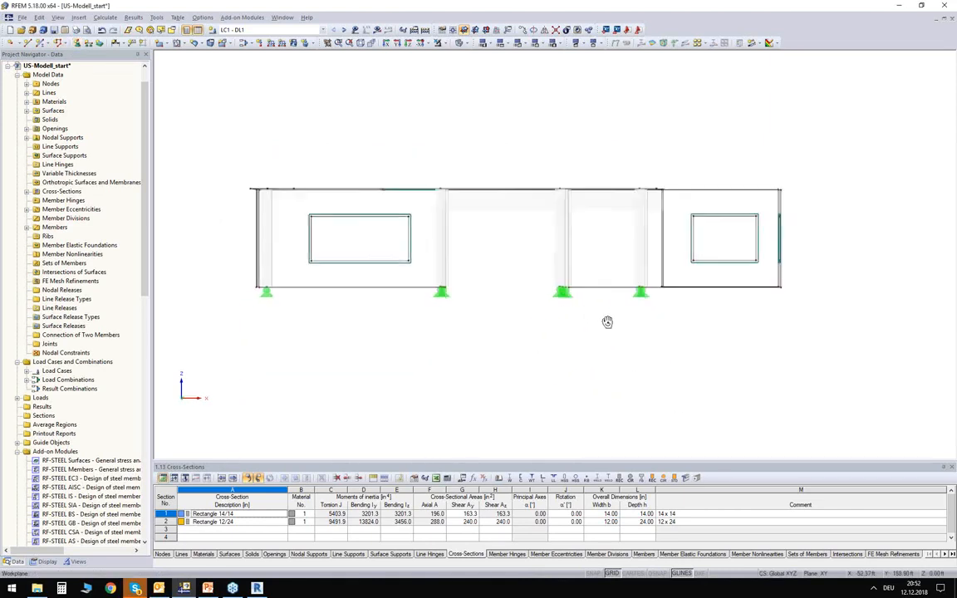
- Assign line supports along the base lines of the top-storey walls
left_click(90, 44)
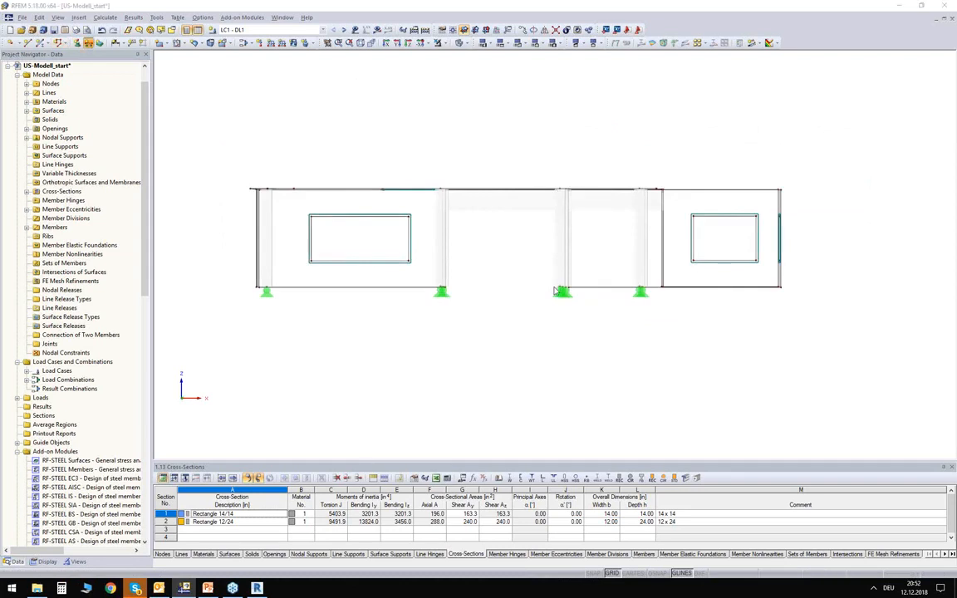
left_click(570, 381)
left_click_drag(224, 277, 782, 326)
middle_click_drag(782, 326, 368, 299, "ctrl")
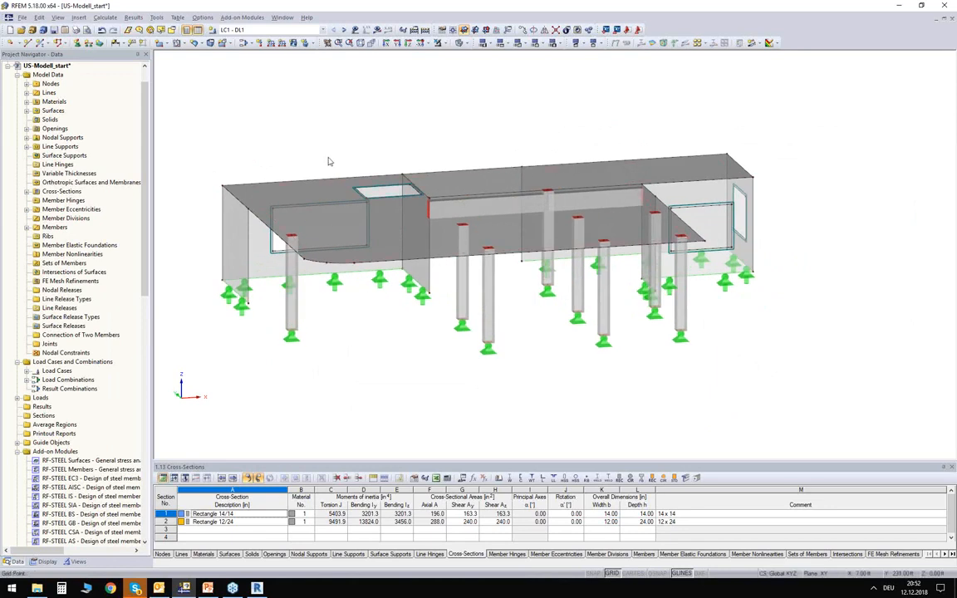
- Show the loads and examine load cases LL1 and WIND1, returning to DL1
left_click(241, 30)
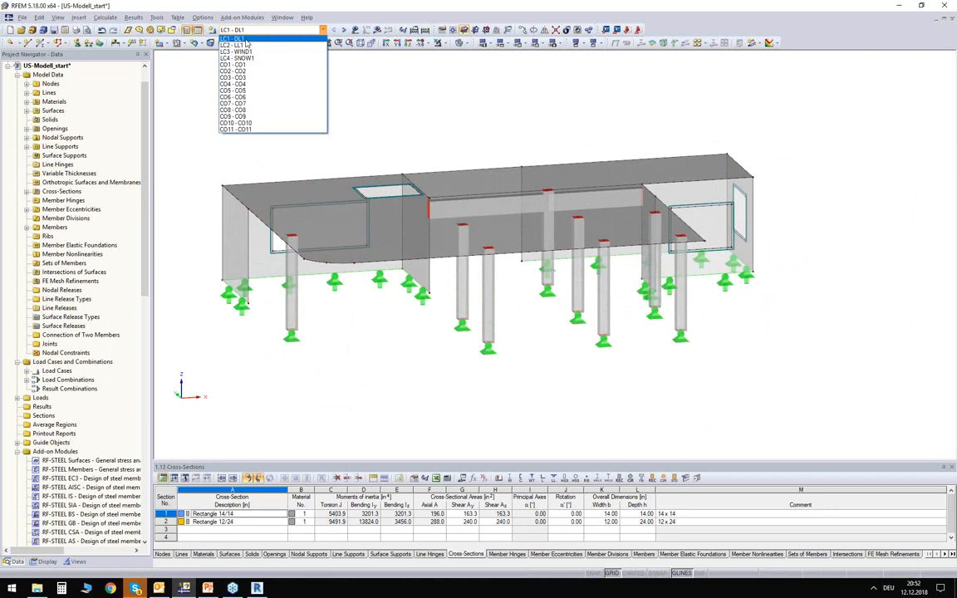
left_click(245, 39)
left_click(344, 31)
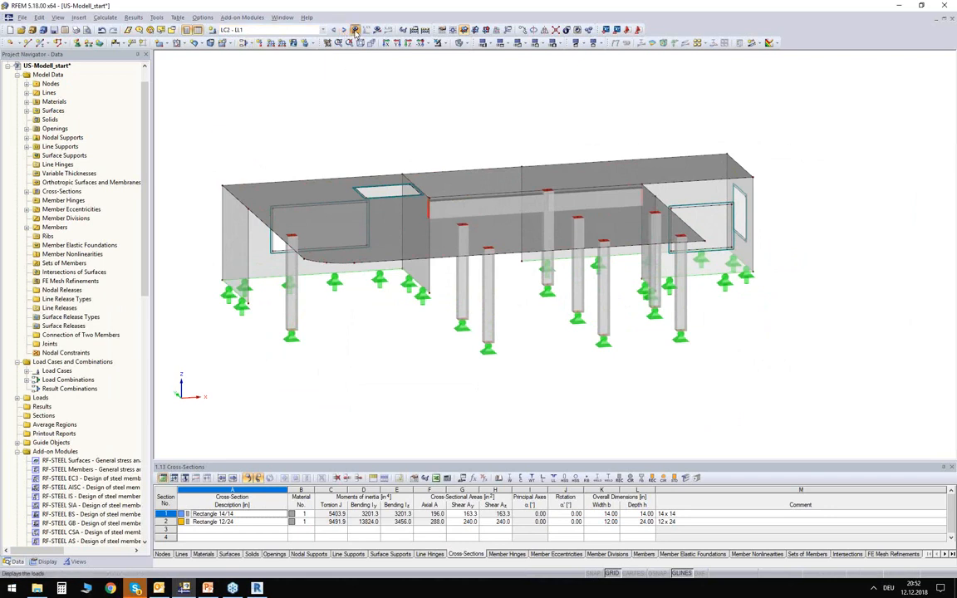
left_click(357, 32)
middle_click_drag(316, 131, 362, 150, "ctrl")
left_click(344, 31)
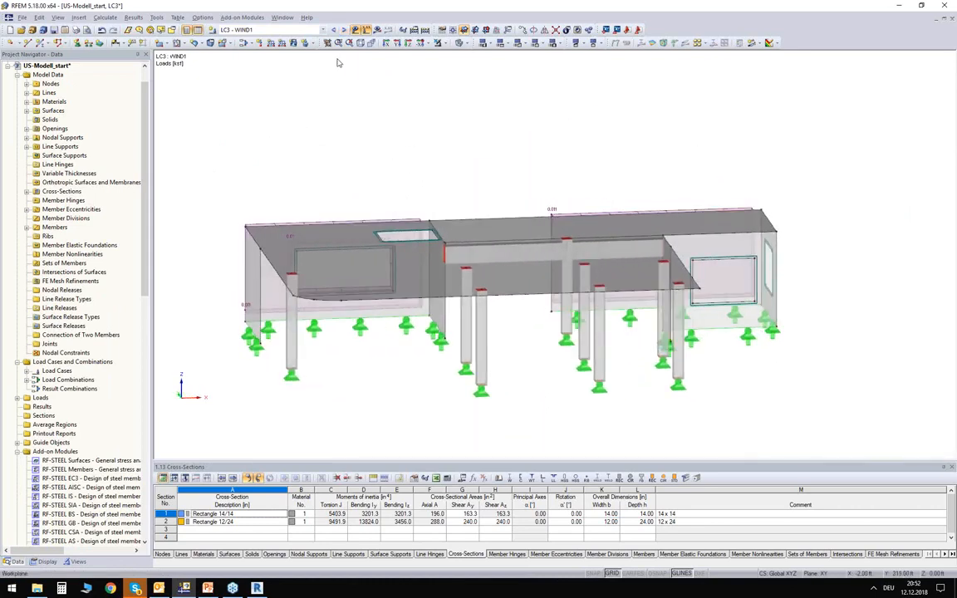
left_click(246, 30)
left_click(241, 39)
- Start importing support reactions as load into the top-storey model with load case DL1 active
middle_click_drag(506, 180, 455, 126, "ctrl")
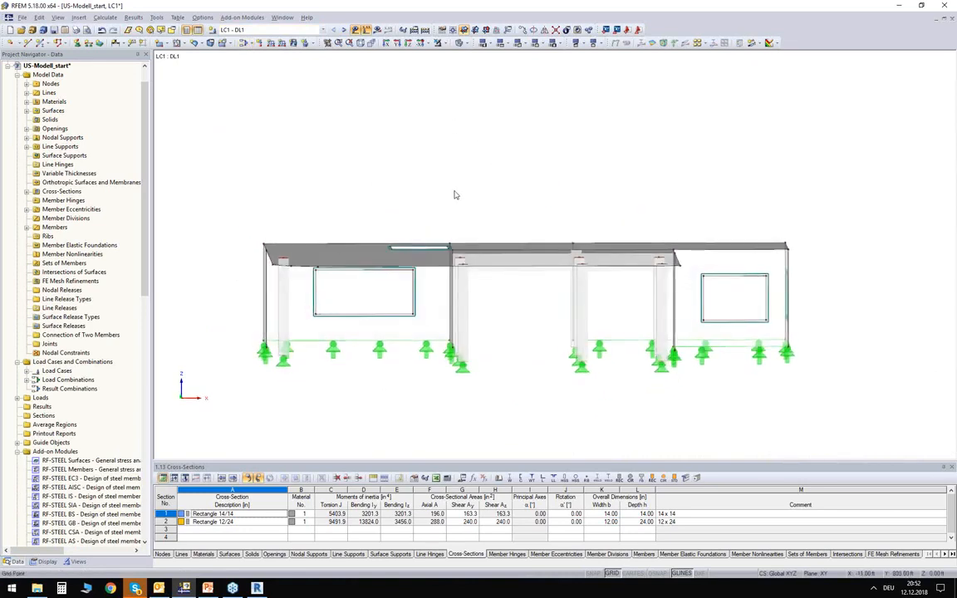
middle_click_drag(430, 176, 438, 188, "ctrl")
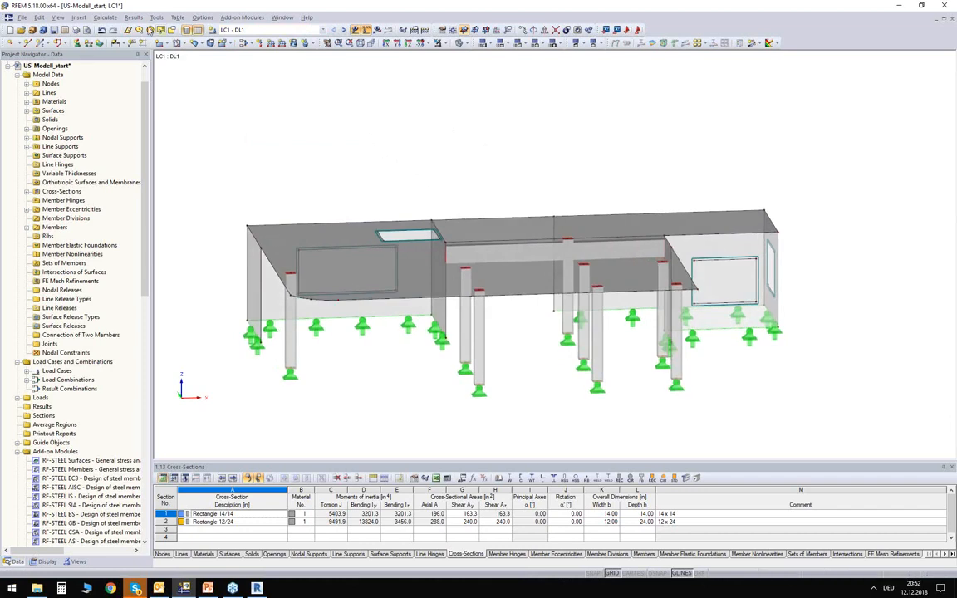
left_click(156, 18)
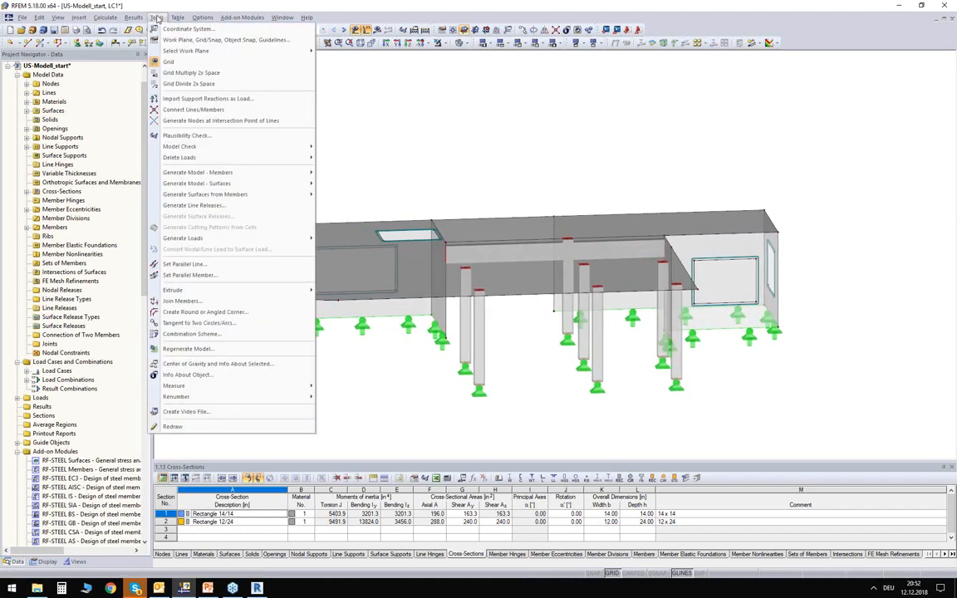
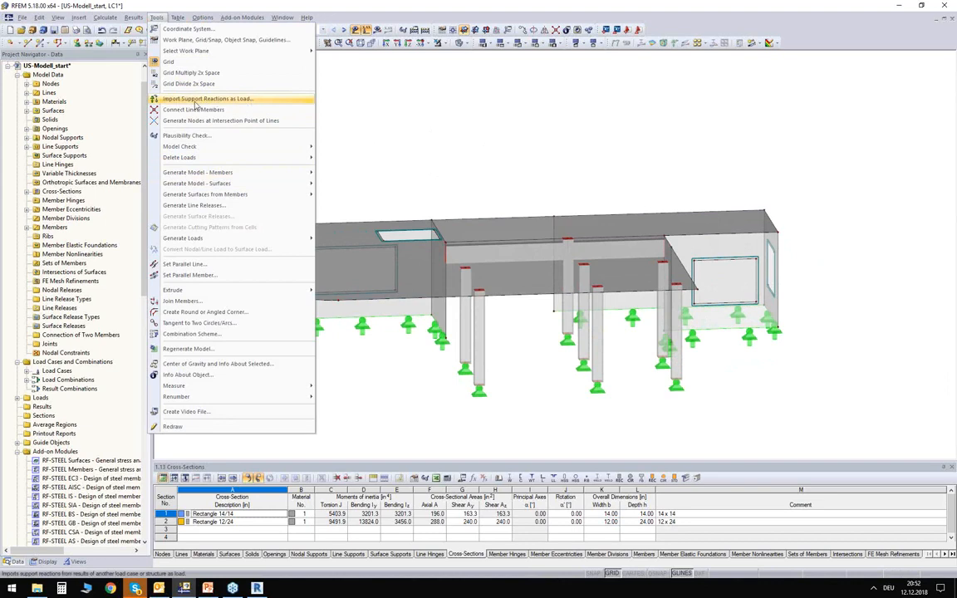
- Set up the support reaction import from the Pavilion.rf5 model using its load case LC1 - DL1
left_click(196, 99)
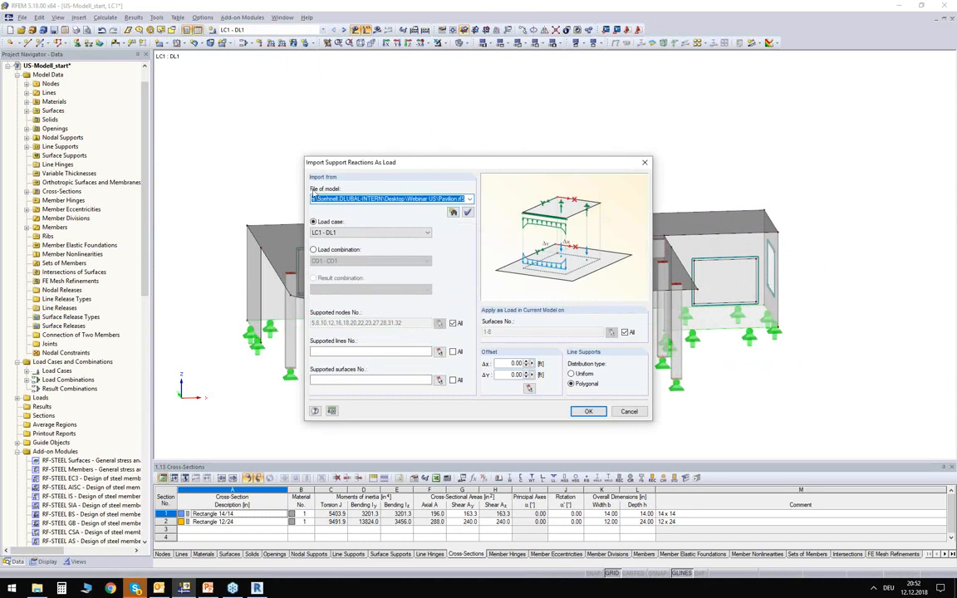
left_click(453, 212)
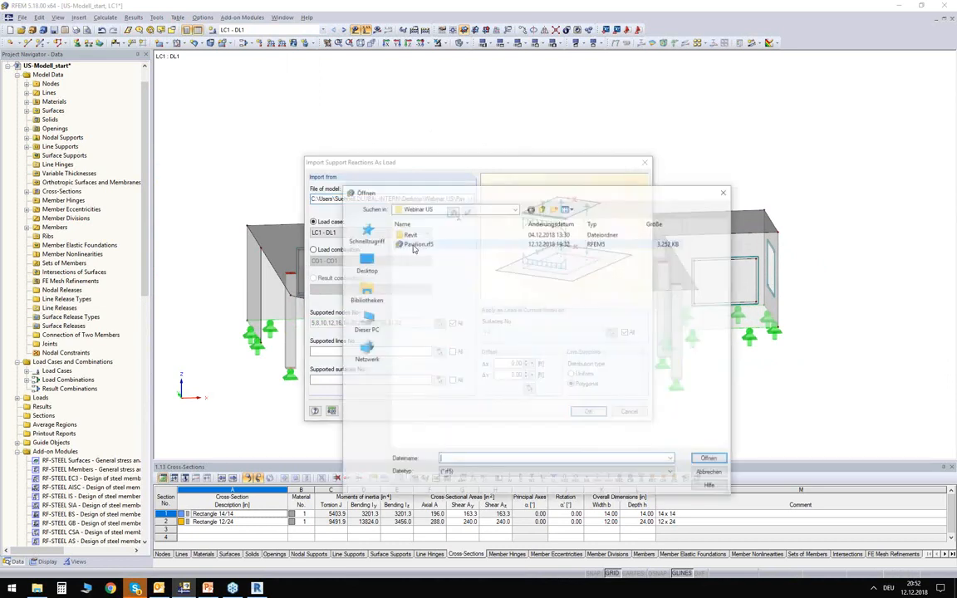
double_click(405, 242)
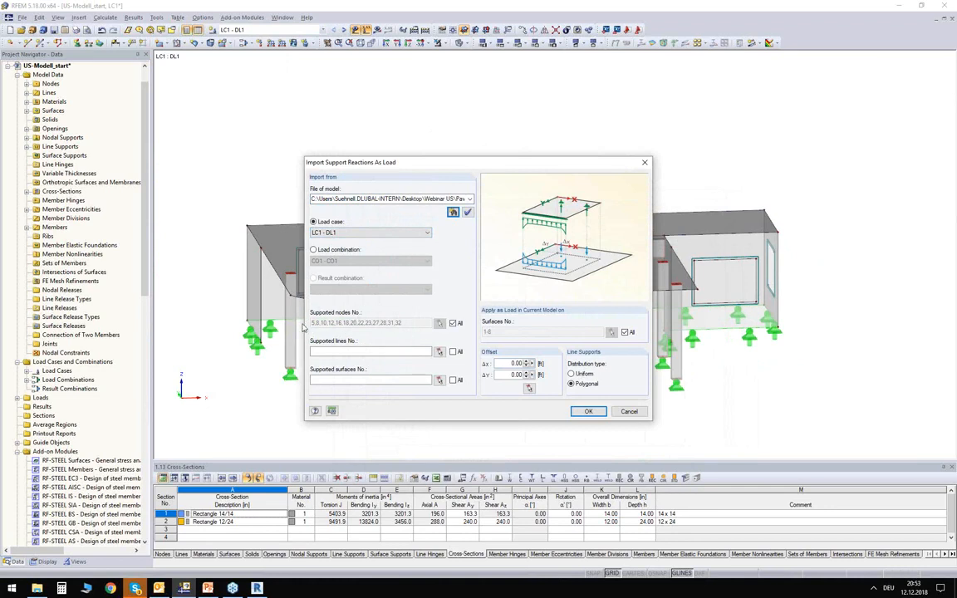
left_click(343, 233)
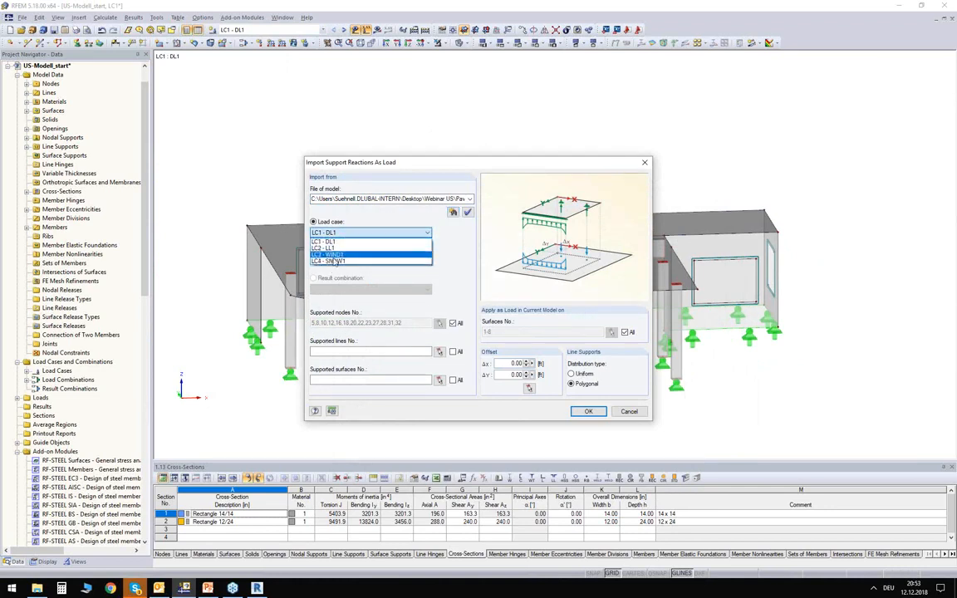
left_click(328, 241)
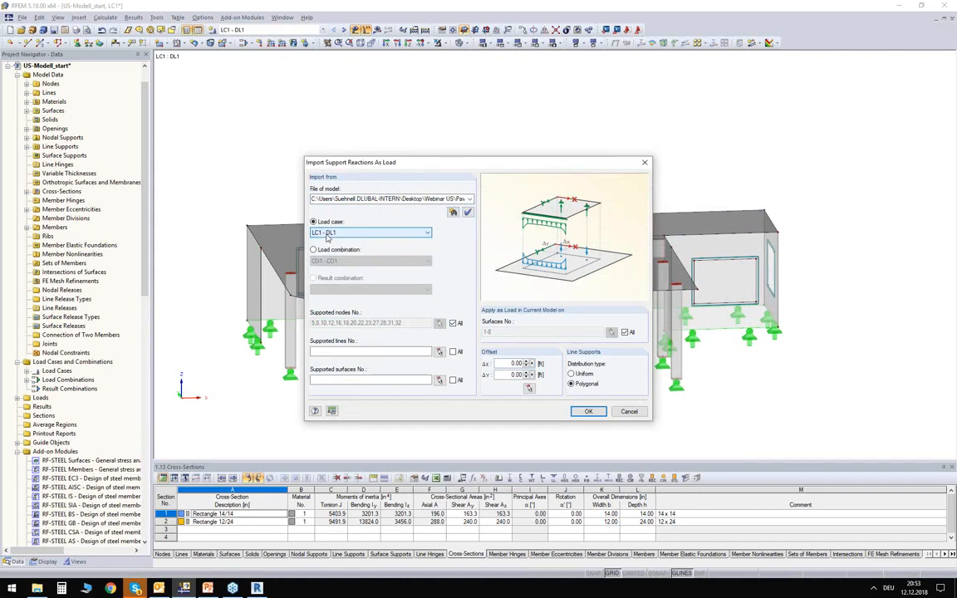
- Restrict the target of the imported reactions to roof slab surface 1 and carry out the import
left_click(625, 332)
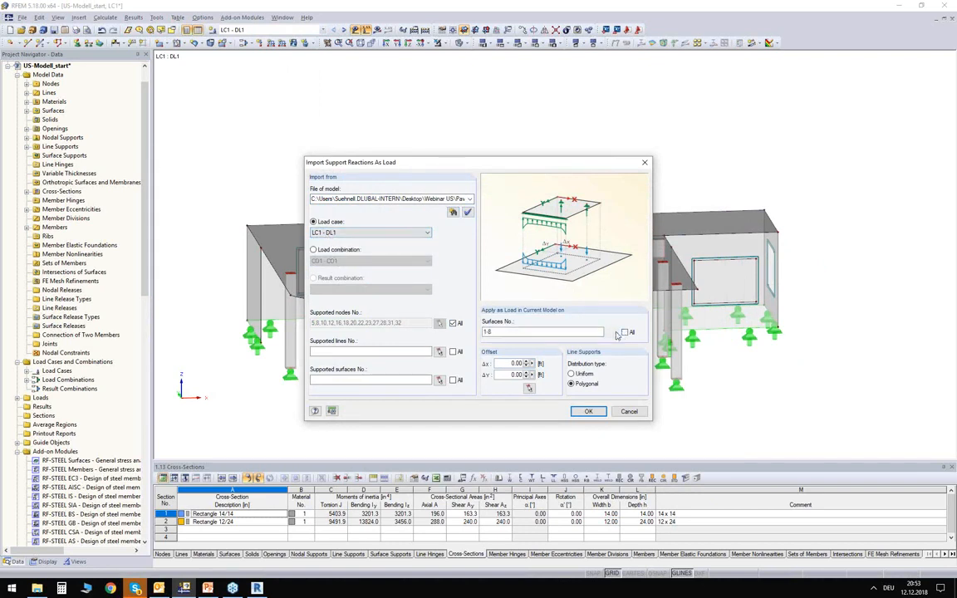
left_click(612, 332)
left_click(59, 96)
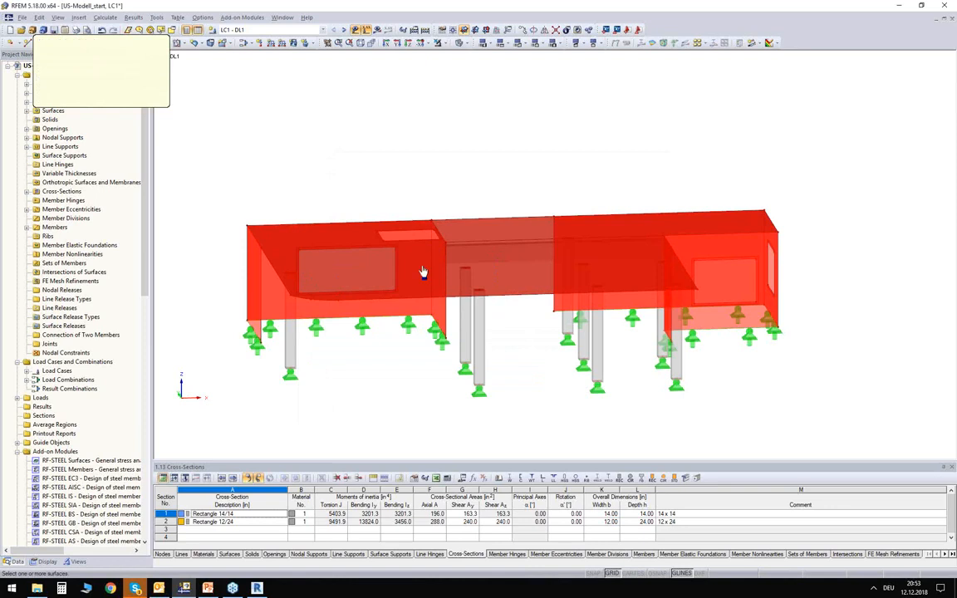
left_click(508, 286)
left_click(124, 97)
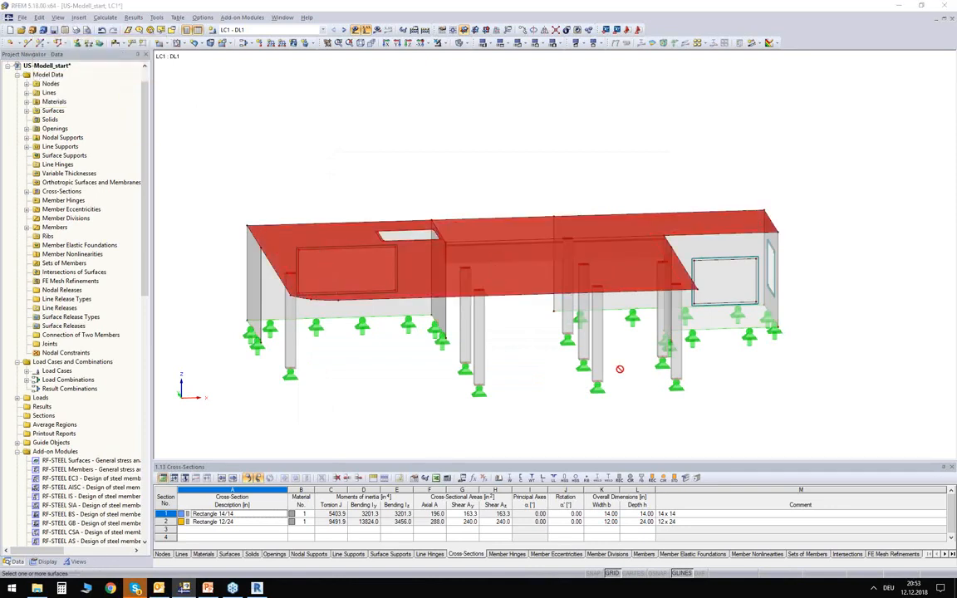
left_click(592, 413)
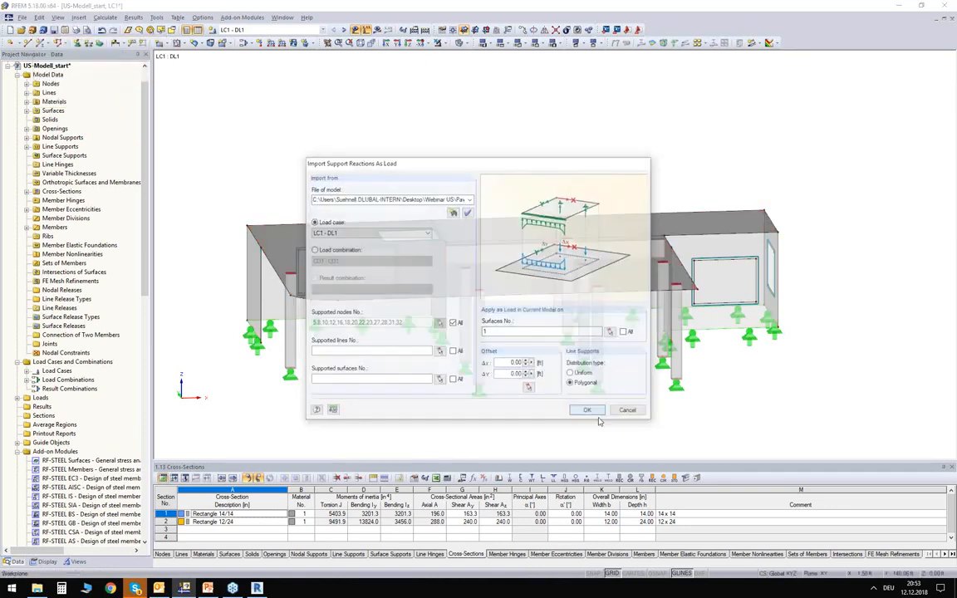
- Examine the imported concentrated loads on the top-storey roof slab from several angles
middle_click_drag(541, 383, 515, 316, "ctrl")
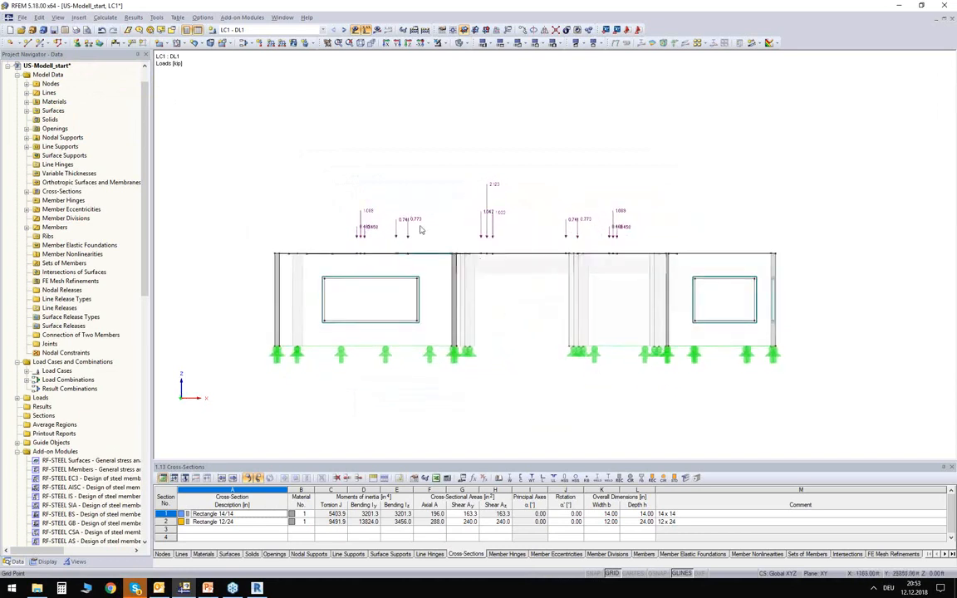
scroll(431, 228, "up", 5)
middle_click_drag(434, 231, 566, 331, "ctrl")
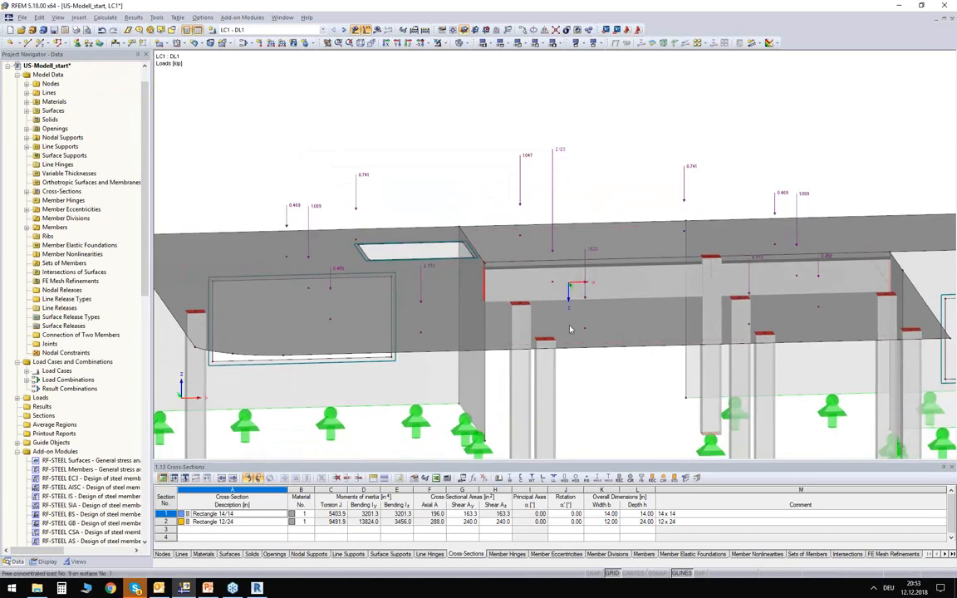
middle_click_drag(449, 203, 446, 239, "ctrl")
scroll(445, 239, "down", 2)
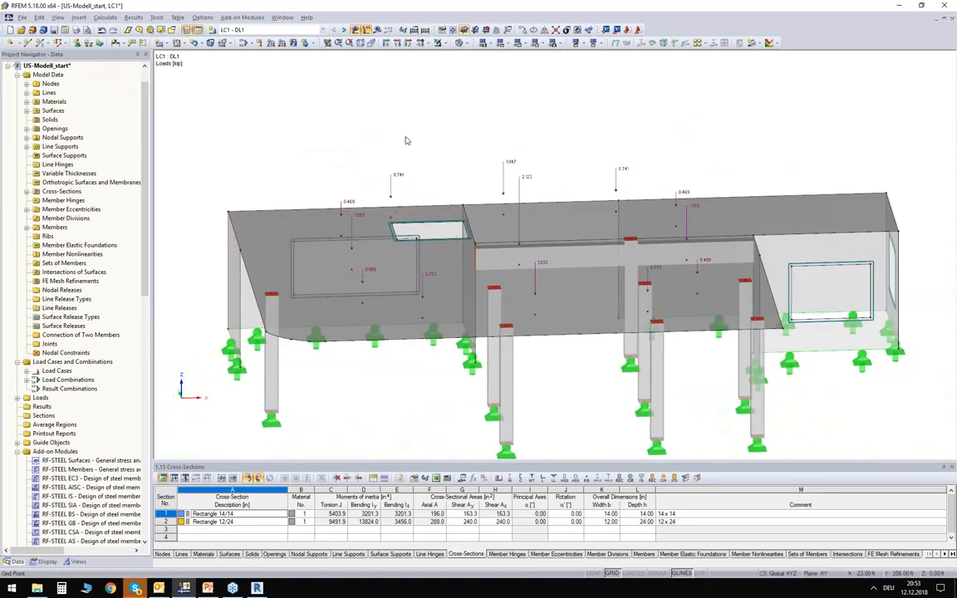
scroll(511, 179, "up", 3)
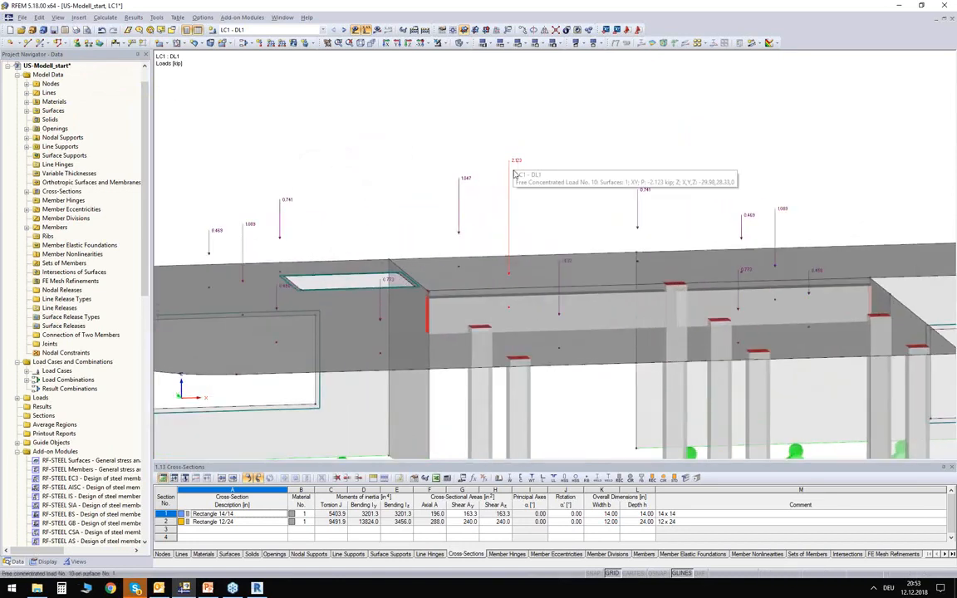
middle_click_drag(430, 156, 426, 165, "ctrl")
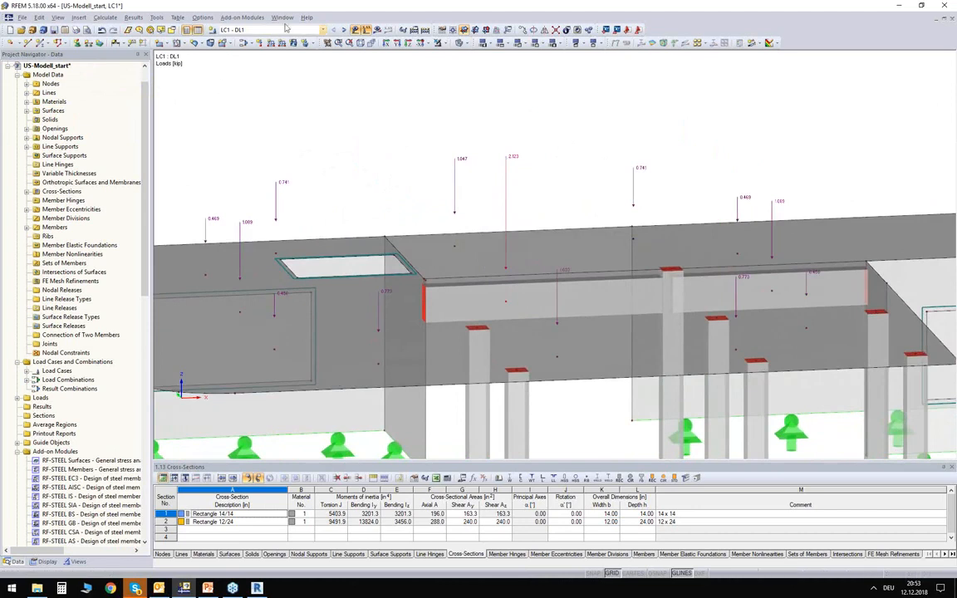
- Compare the imported loads with the support reactions in the Pavilion model and return to the exported top-storey model
left_click(282, 17)
left_click(258, 143)
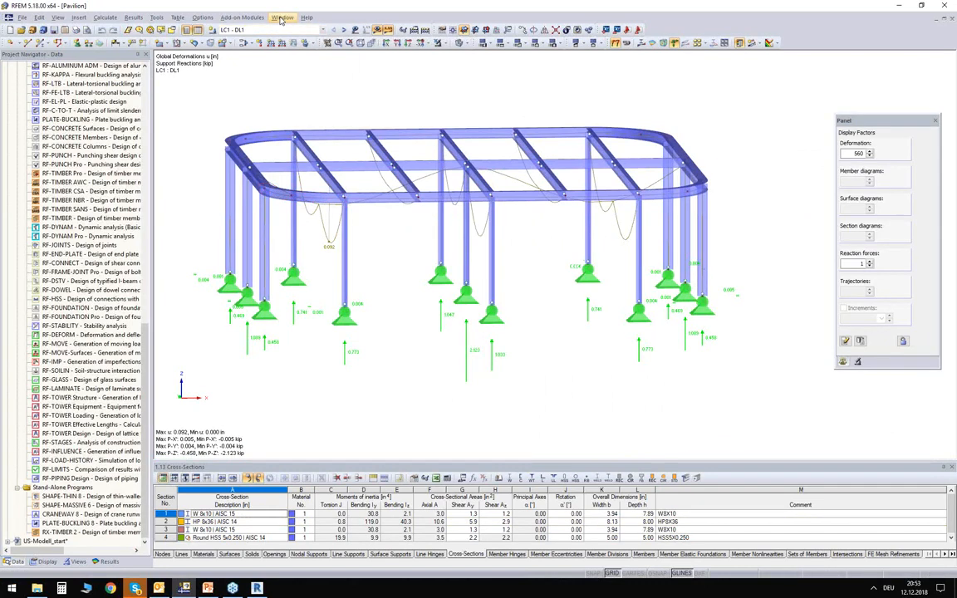
left_click(281, 17)
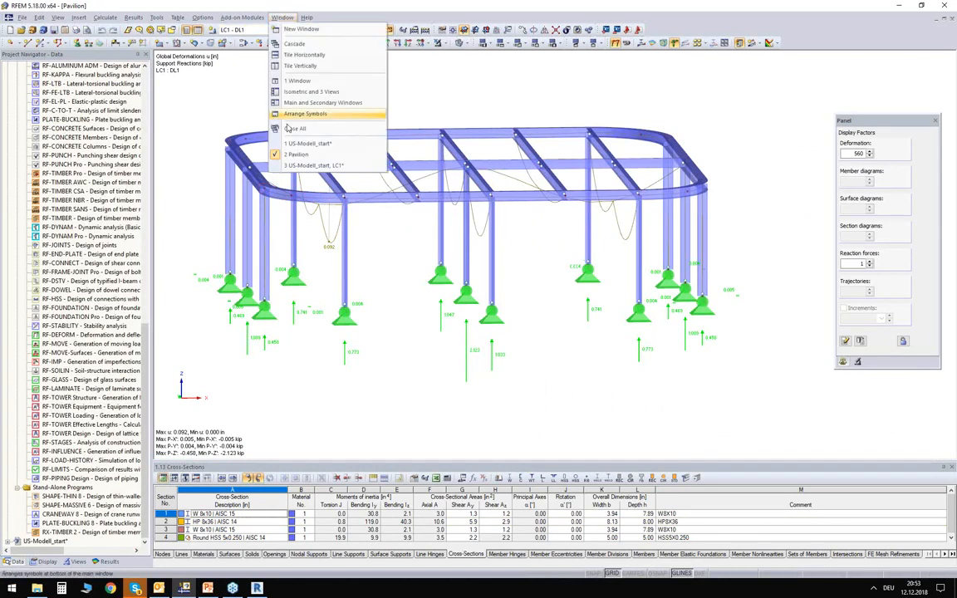
left_click(286, 167)
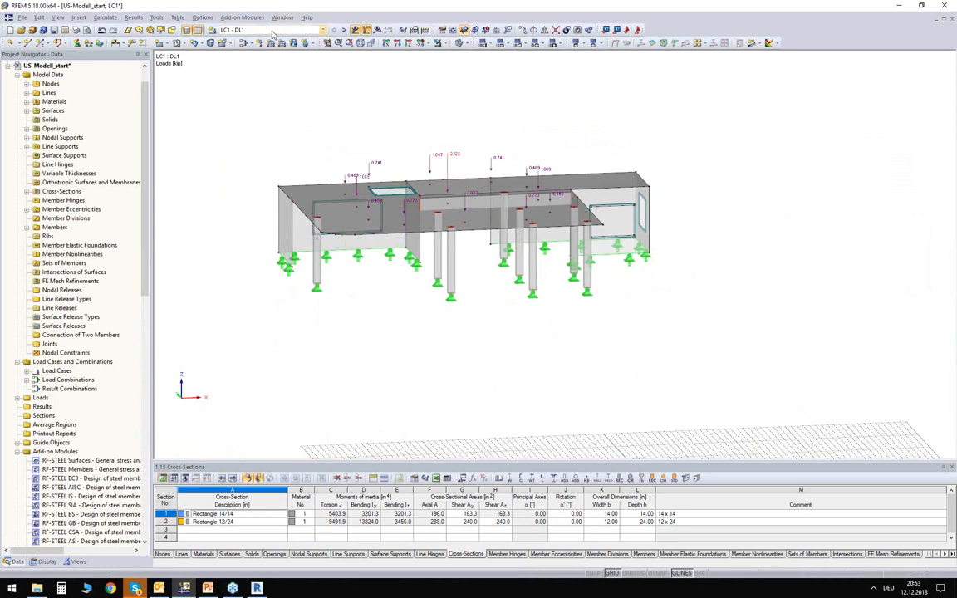
- Examine the loads of load combination CO3 on the top storey and hide the load display
left_click(246, 30)
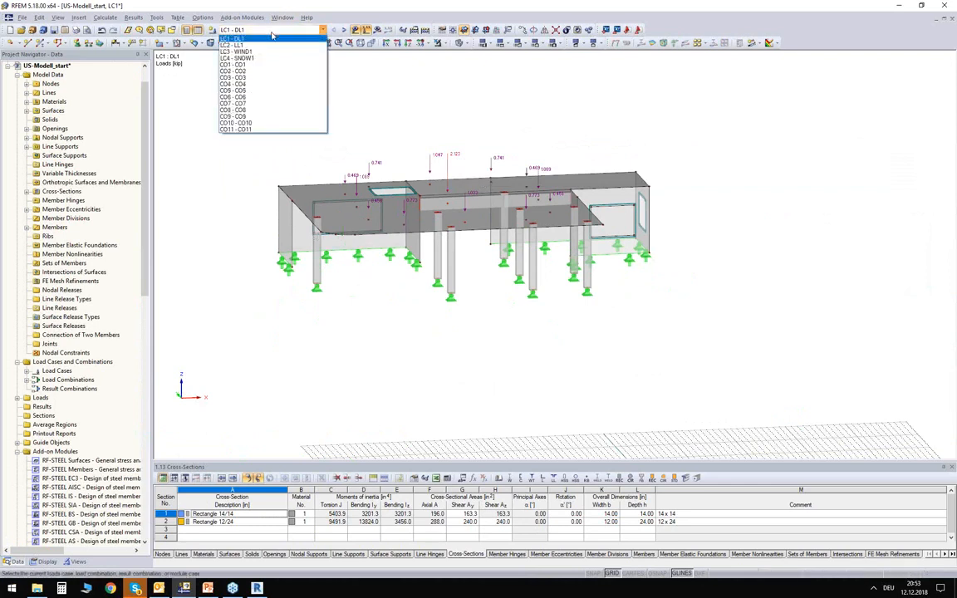
left_click(248, 80)
mouse_move(431, 128)
middle_mouse_down("ctrl")
mouse_move(429, 84)
mouse_move(429, 108)
middle_mouse_up("ctrl")
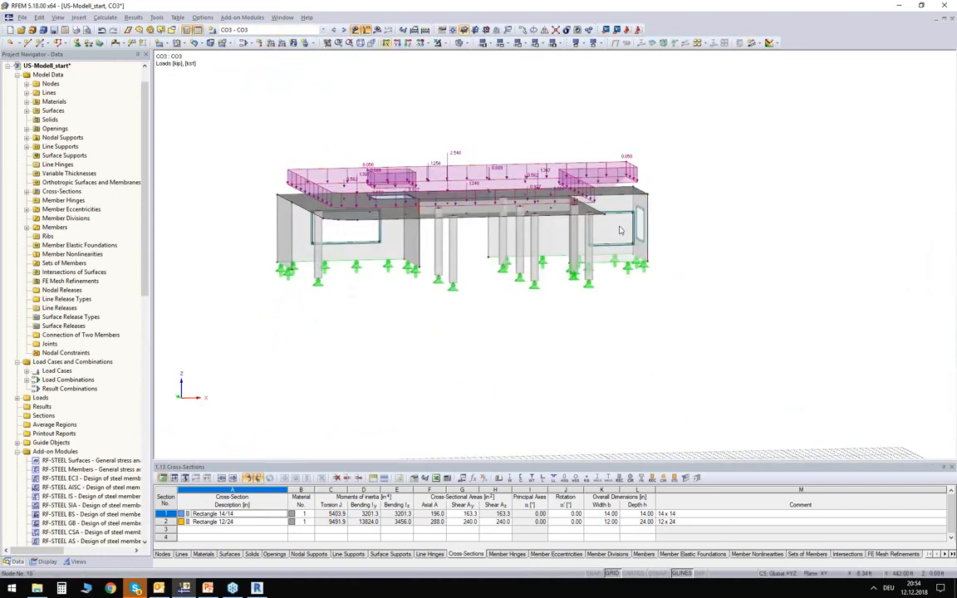
middle_click_drag(357, 114, 359, 146, "ctrl")
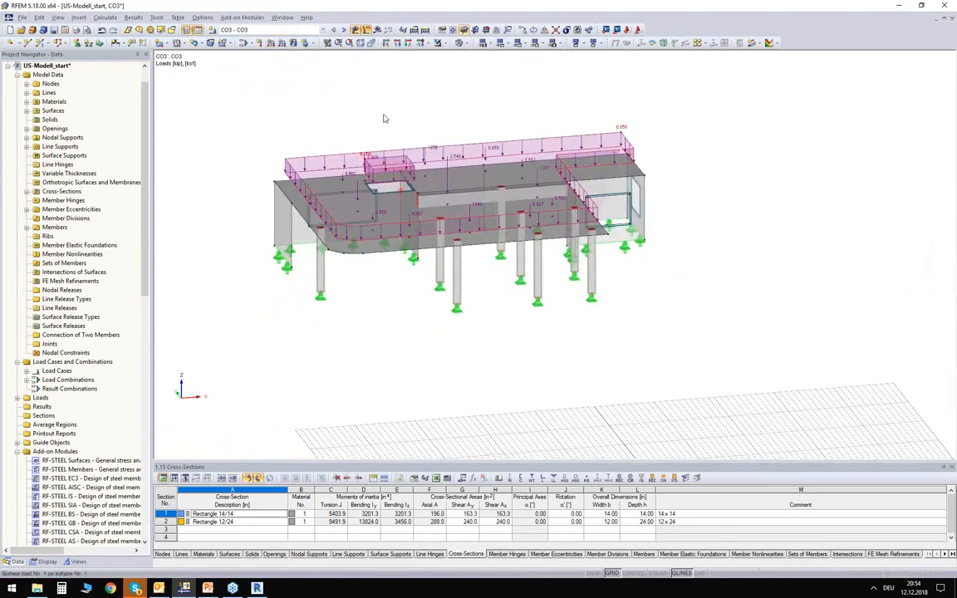
left_click(356, 31)
- Open the RF-CONCRETE Surfaces module and select load combination CO3 for the strength limit state design
scroll(50, 383, "down", 15)
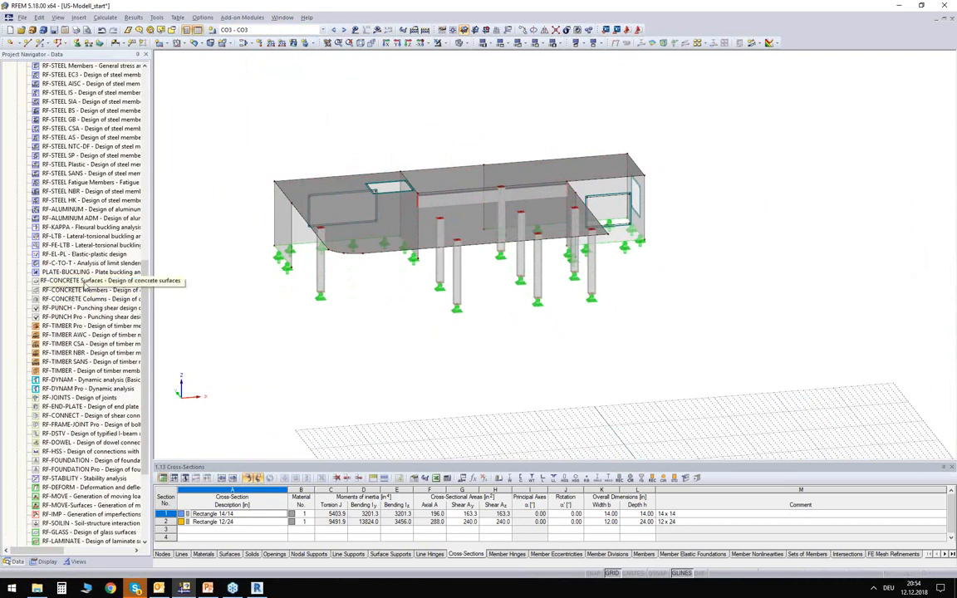
double_click(113, 281)
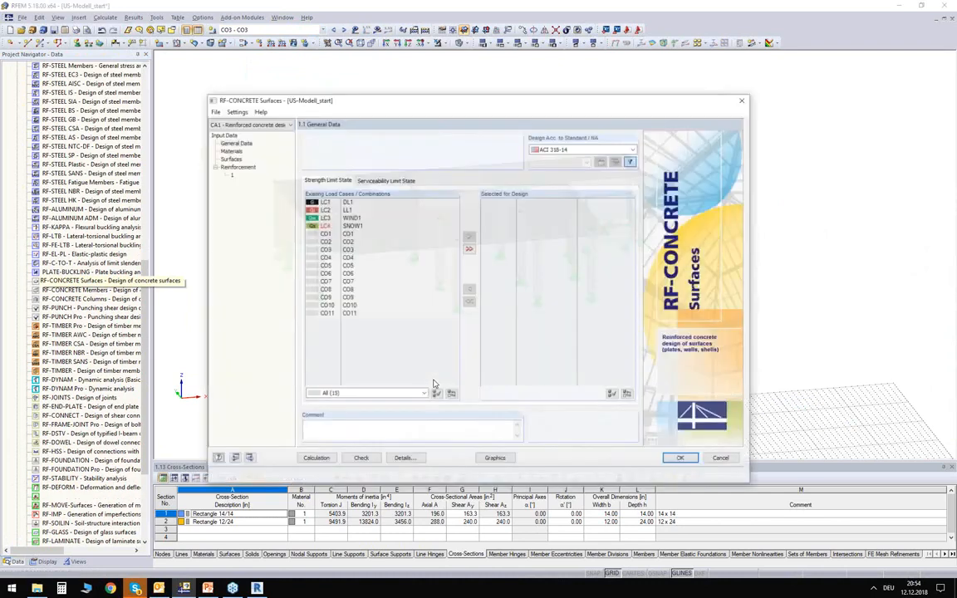
double_click(352, 251)
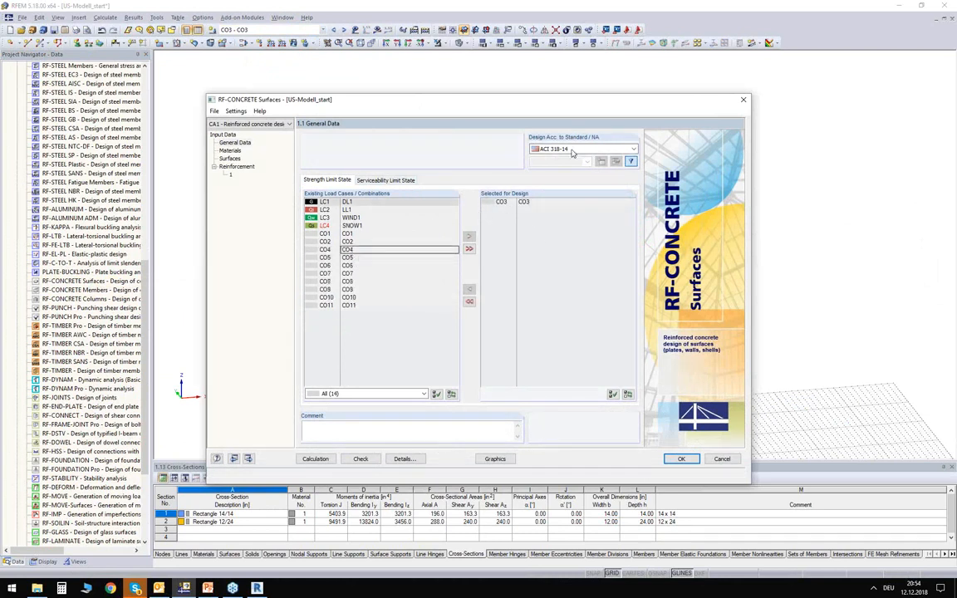
- Assign the reinforcement group to roof slab surface 1 only instead of all surfaces
left_click(234, 167)
left_click(711, 160)
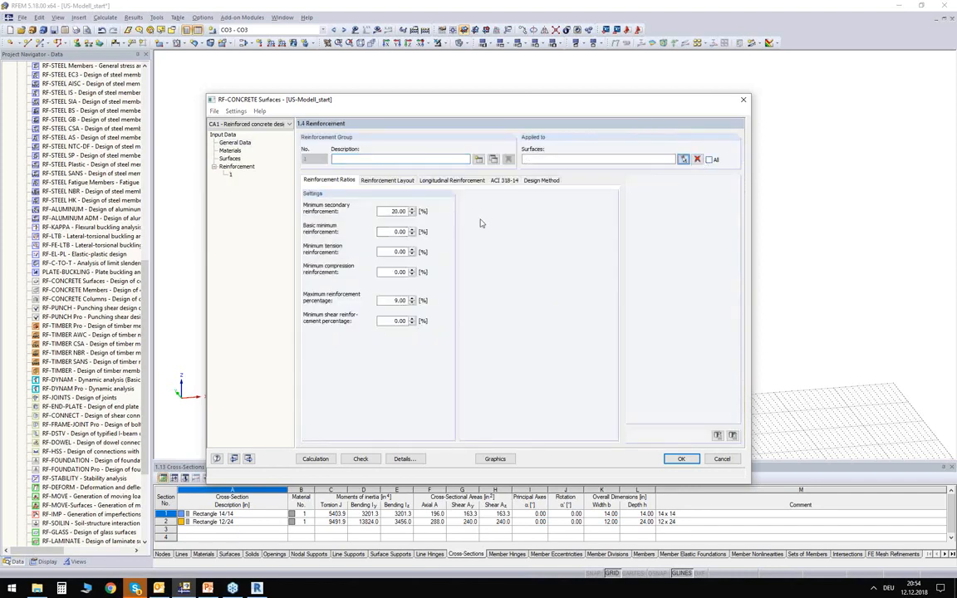
left_click(683, 158)
left_click(328, 219)
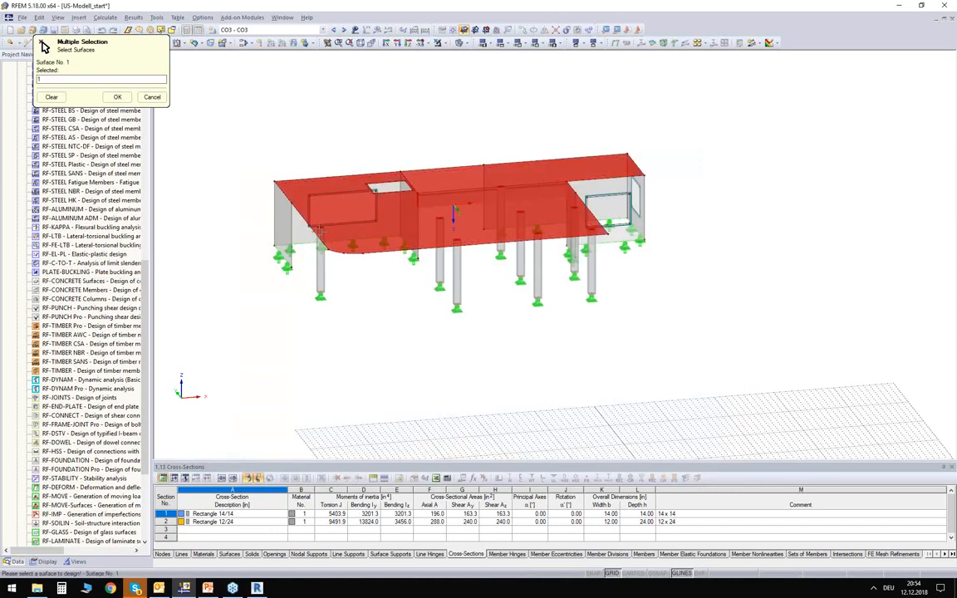
left_click(116, 99)
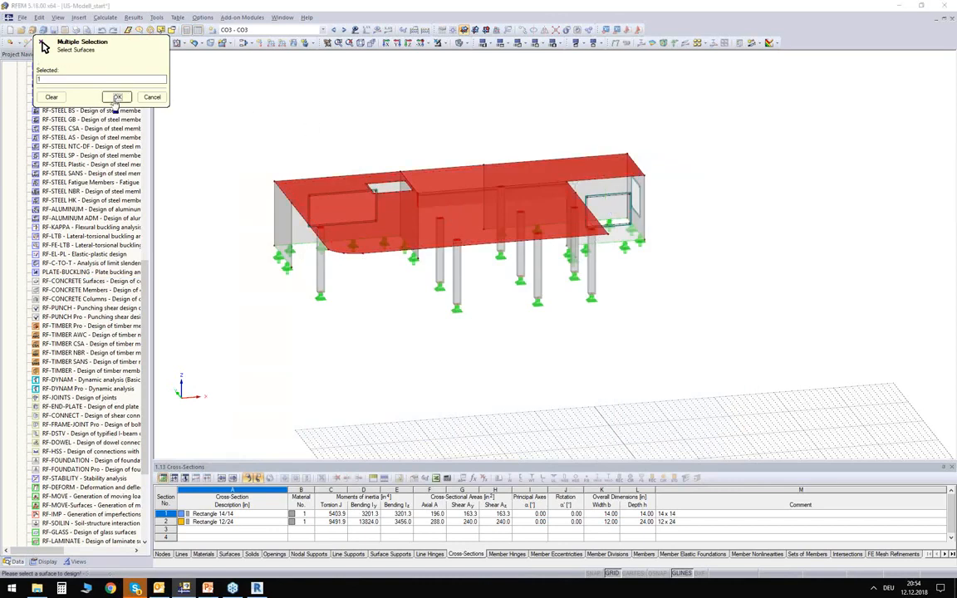
- Calculate the concrete design, review the required reinforcement values and display the results graphically on the roof slab
left_click(315, 459)
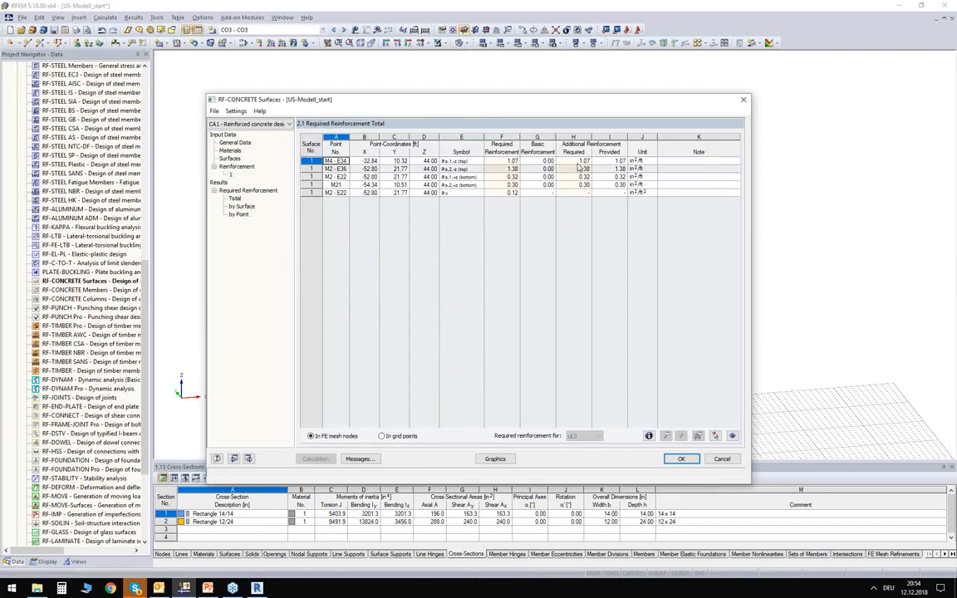
left_click_drag(501, 160, 502, 197)
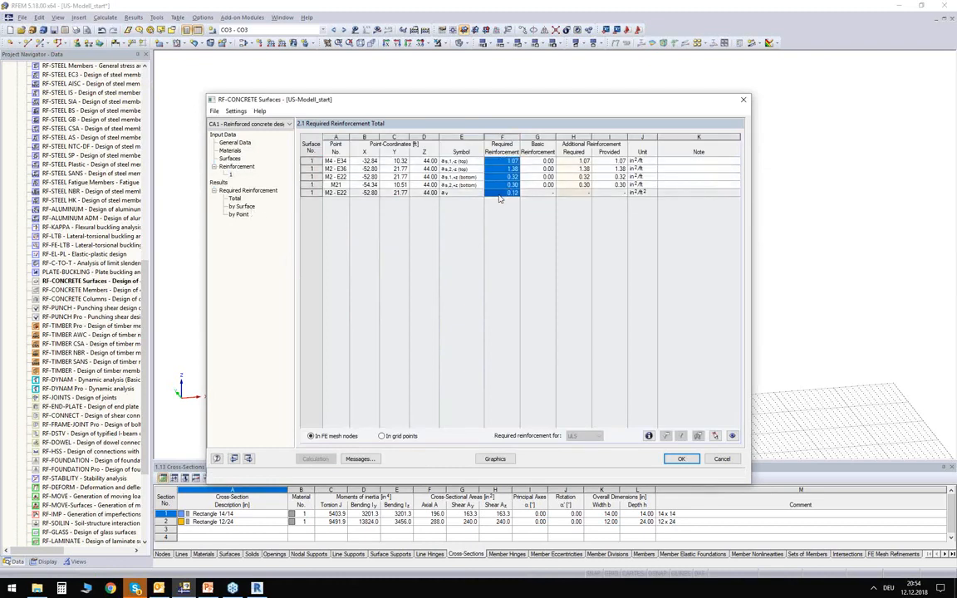
left_click(509, 460)
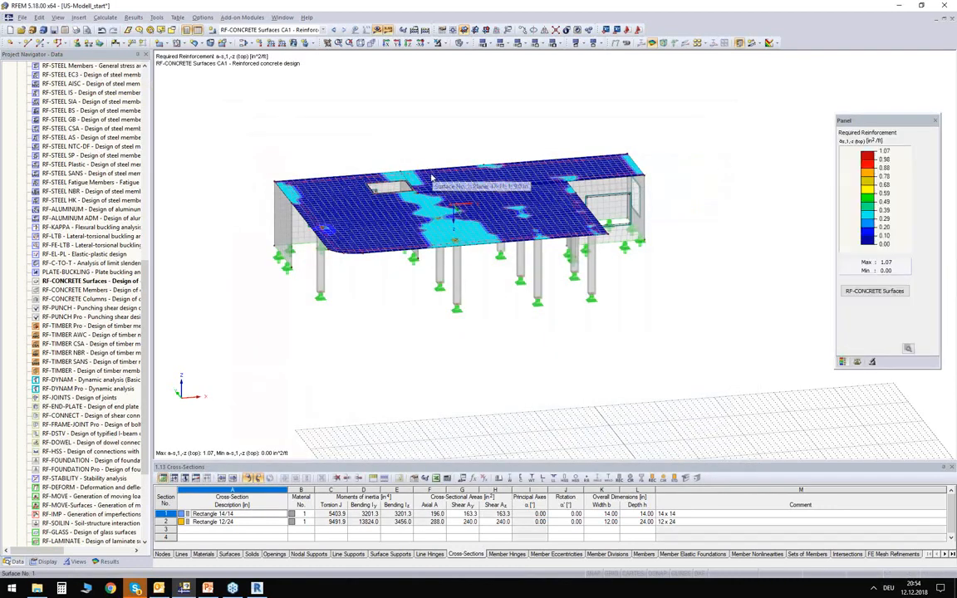
scroll(435, 176, "up", 4)
scroll(435, 176, "up", 2)
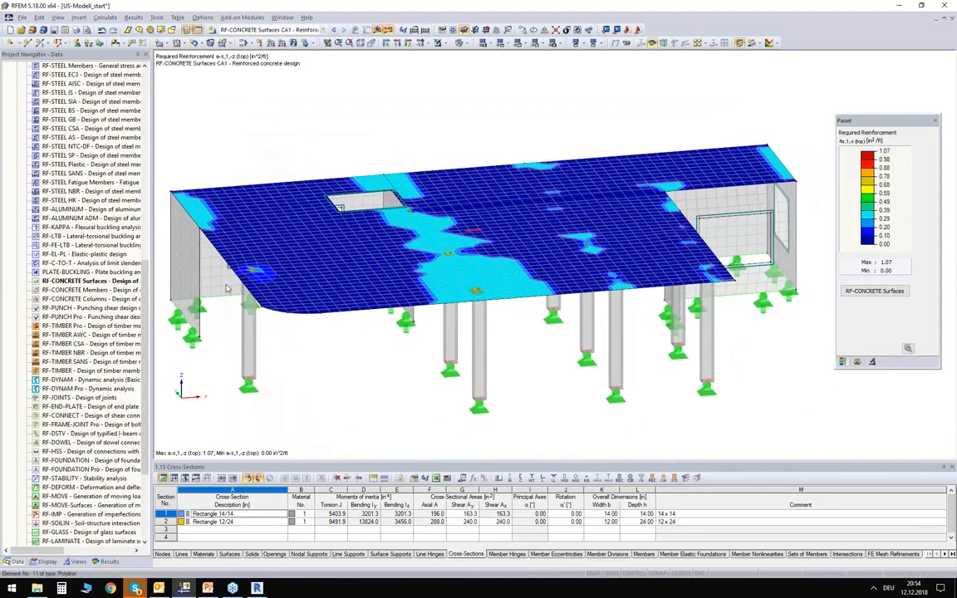
- Display the bottom required reinforcement a-s,1,+z on the roof slab and examine its distribution from several angles
left_click(108, 561)
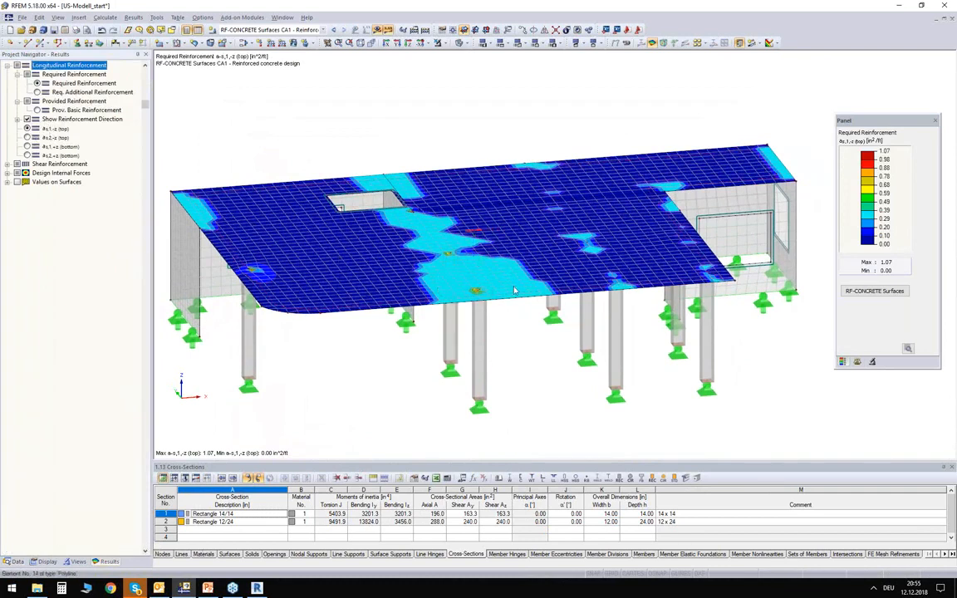
left_click(28, 146)
middle_click_drag(302, 324, 287, 257, "ctrl")
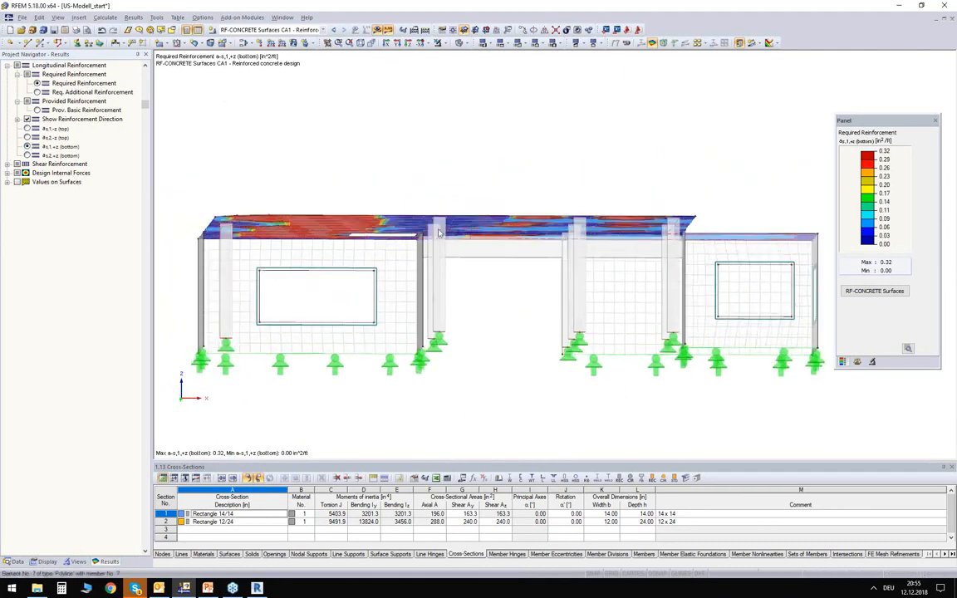
middle_click_drag(356, 152, 401, 261, "ctrl")
scroll(401, 260, "down", 1)
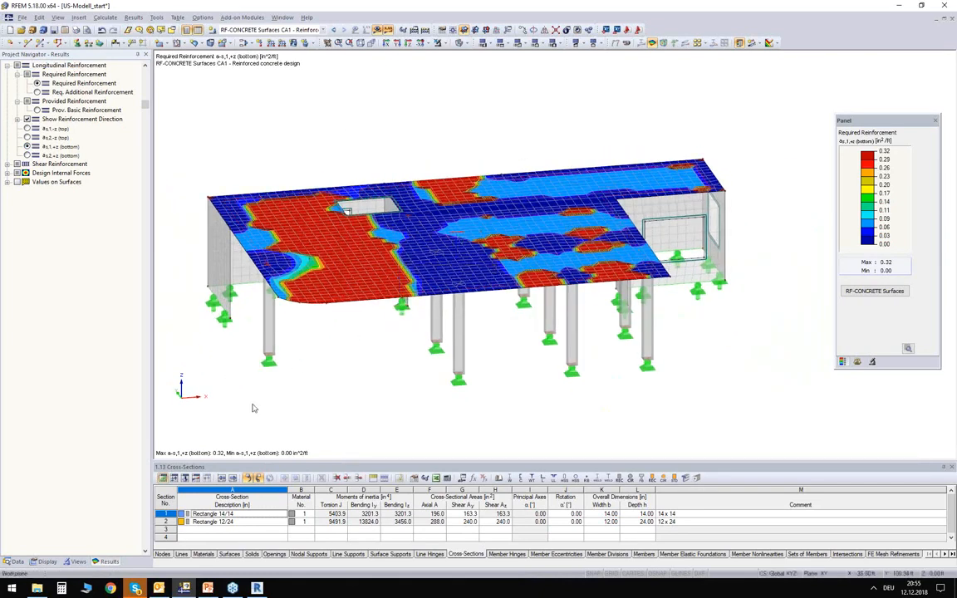
middle_click_drag(321, 388, 299, 344, "ctrl")
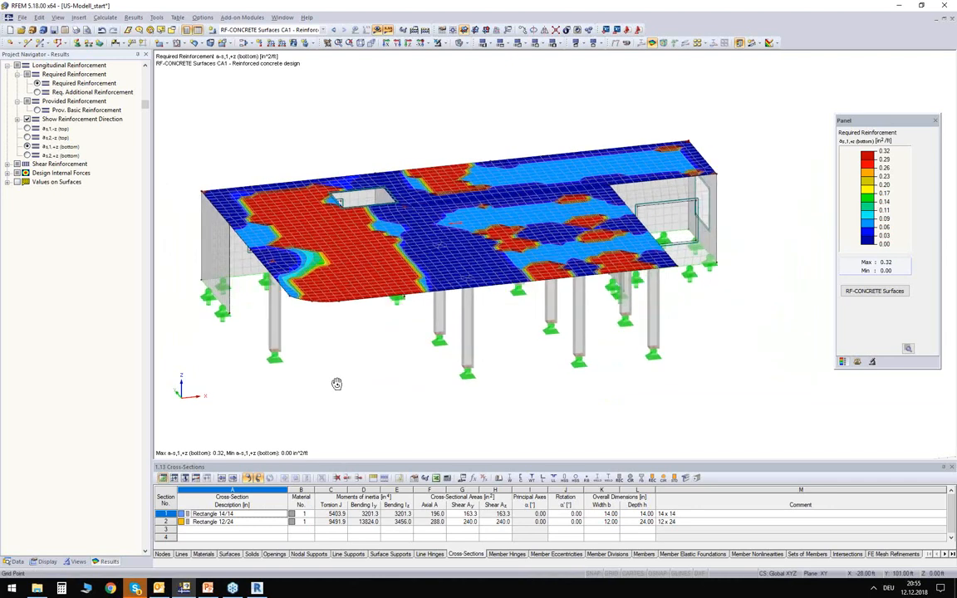
- Switch to Revit and open the RFEM model import, turning off the restriction to selected objects and the member eccentricities
left_click(256, 589)
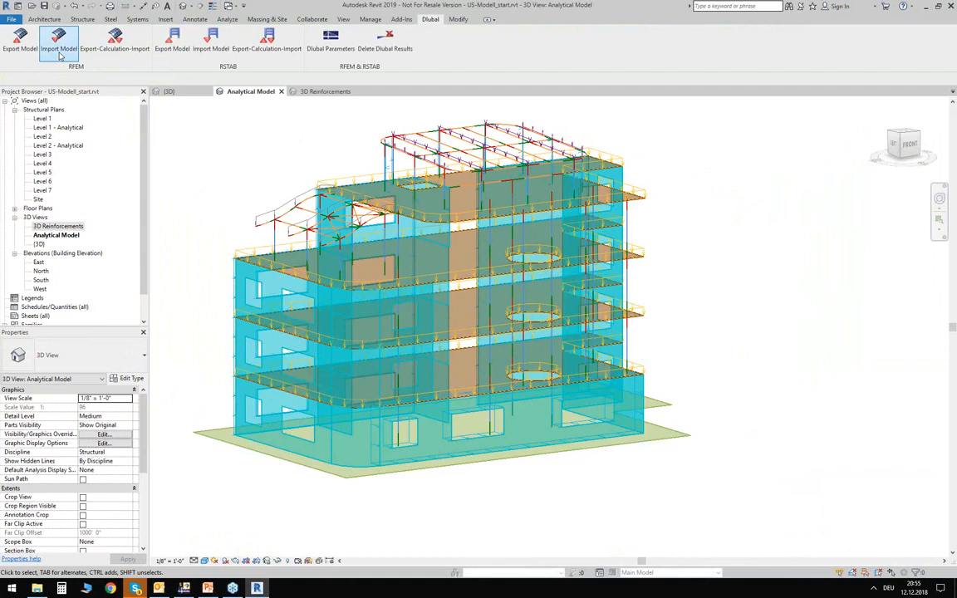
left_click(59, 50)
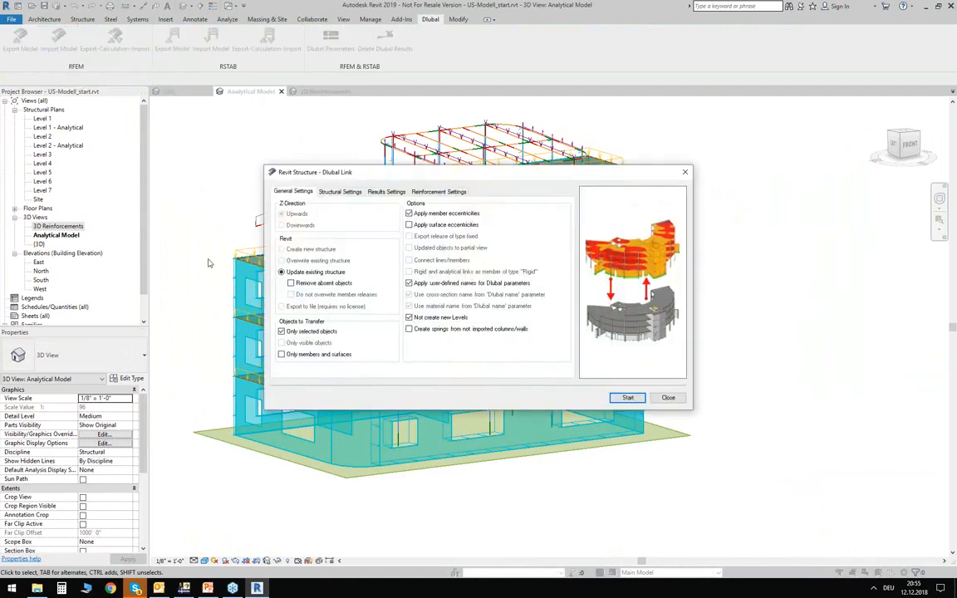
left_click(305, 332)
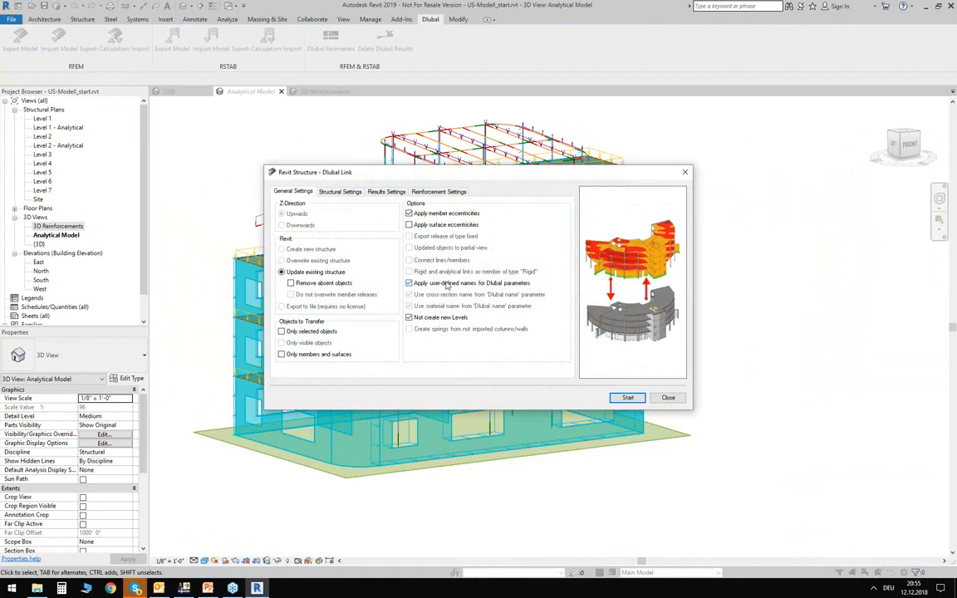
- Review the structural and results settings of the import and turn off the import of reinforcements
left_click(340, 194)
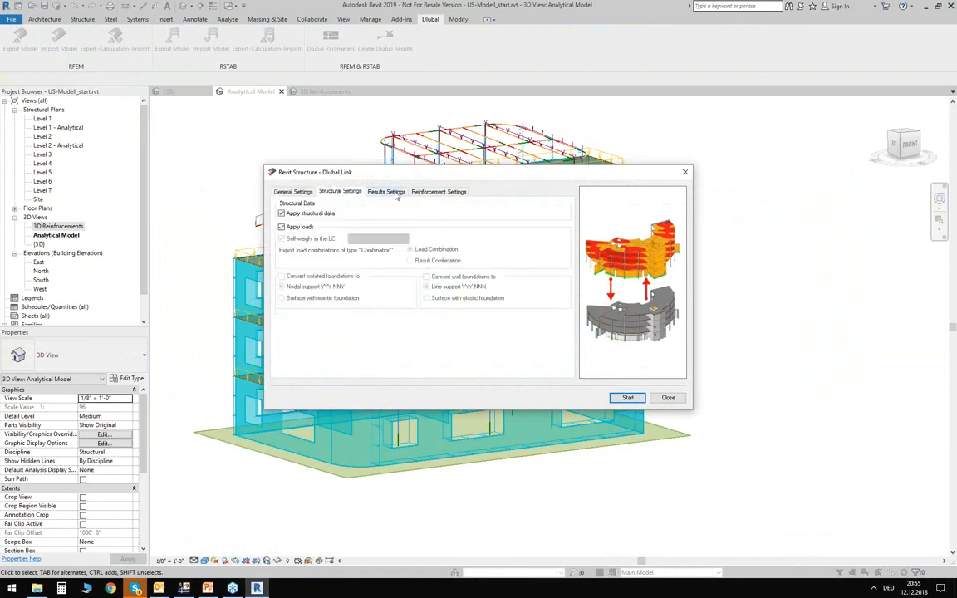
left_click(388, 192)
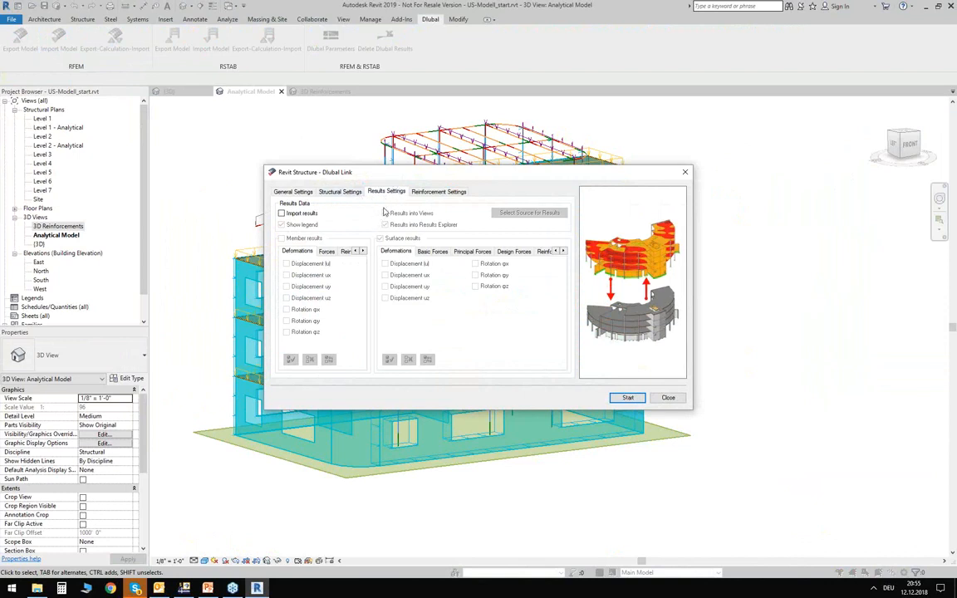
left_click(441, 192)
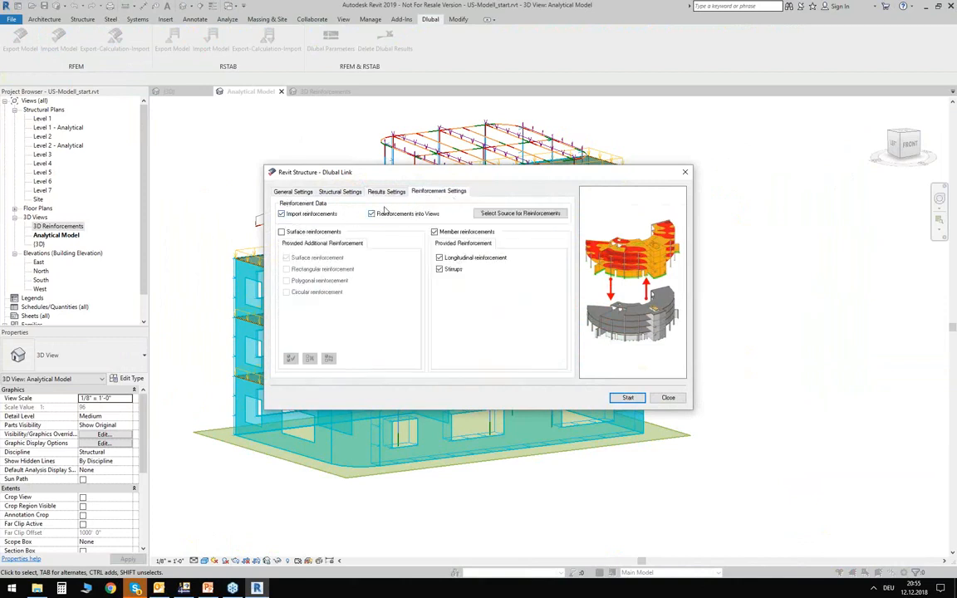
left_click(326, 214)
- Enable result import with required surface reinforcement and choose RF-CONCRETE Surfaces CA1 as the results source
left_click(386, 192)
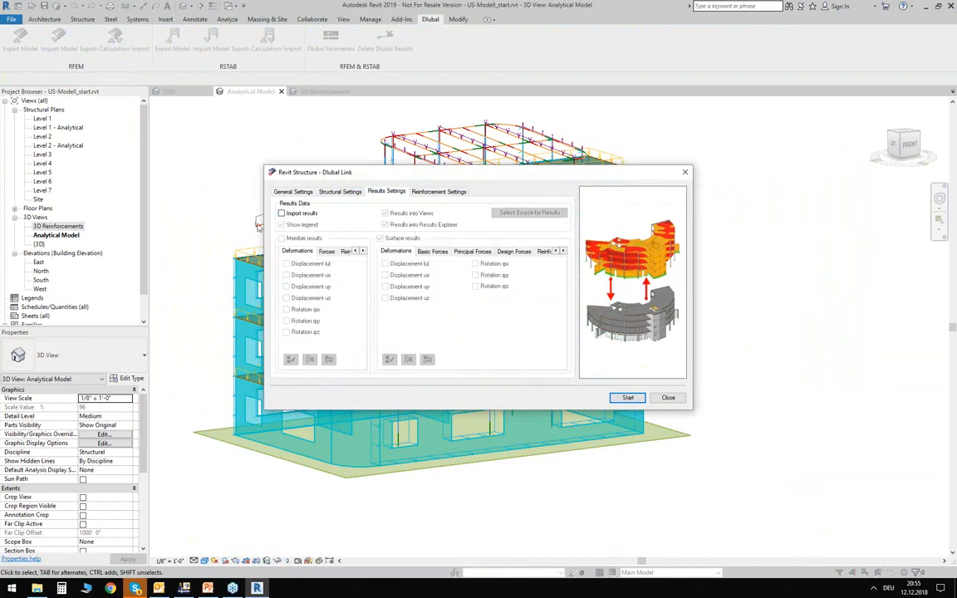
left_click(281, 214)
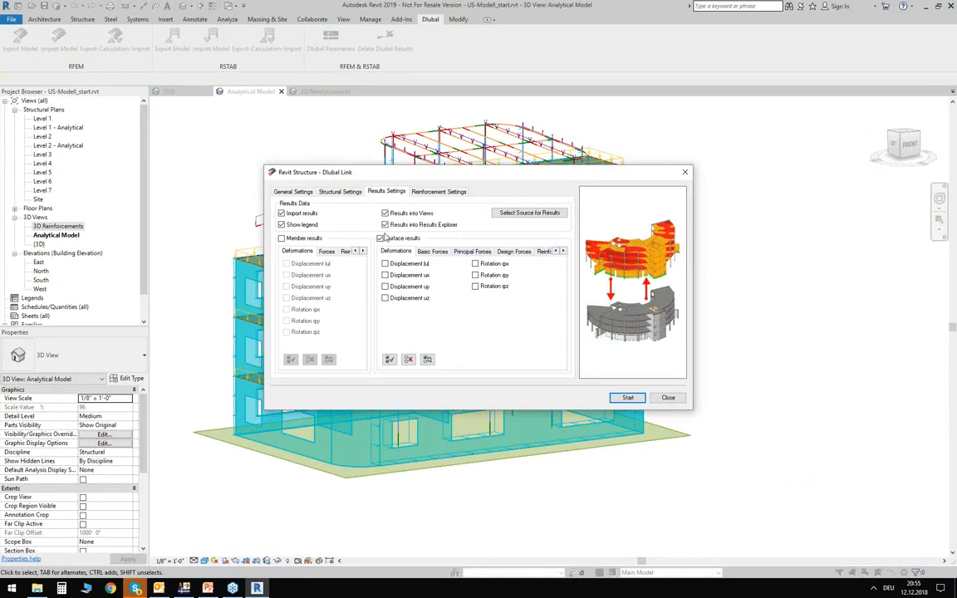
left_click(545, 251)
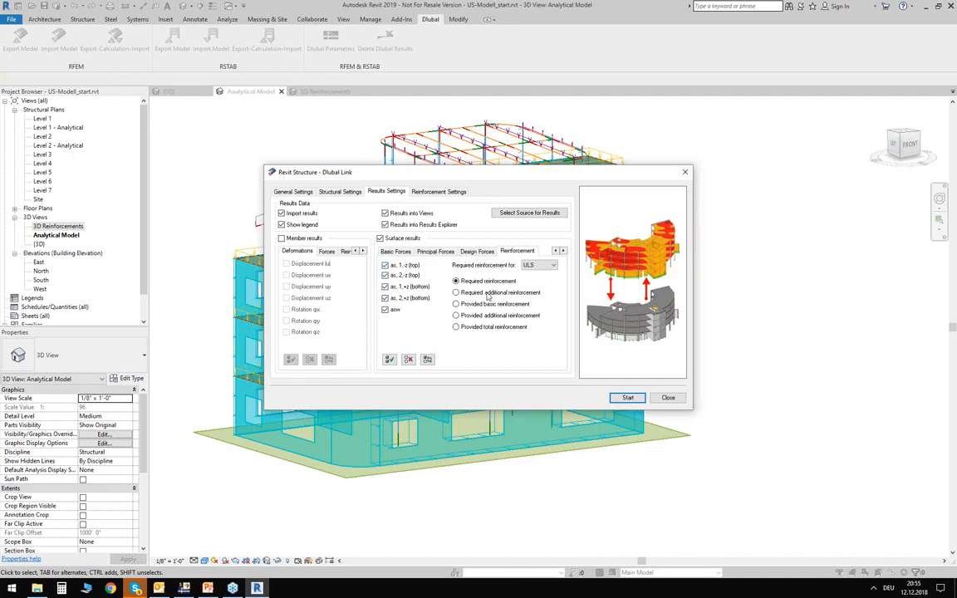
left_click(543, 217)
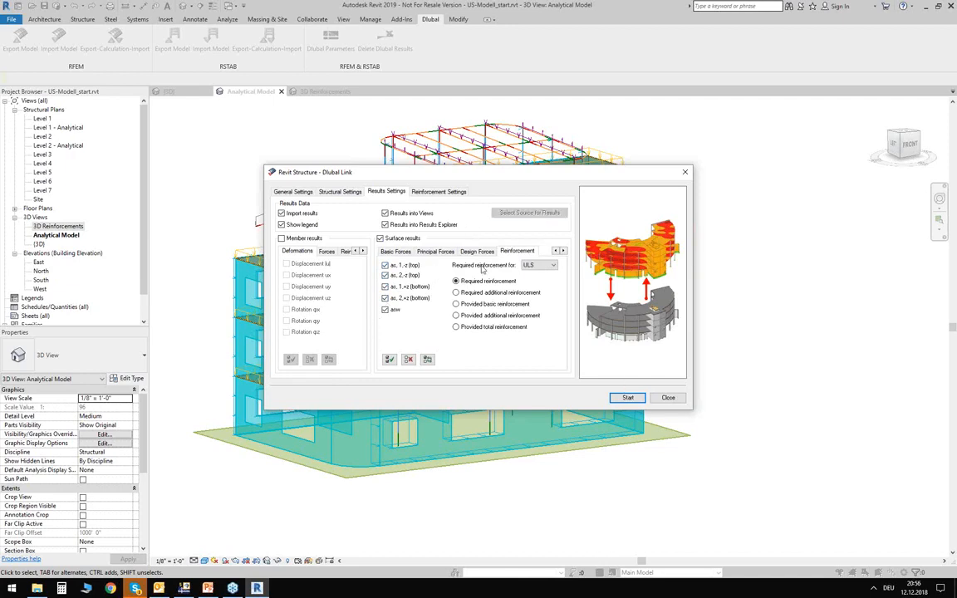
double_click(62, 76)
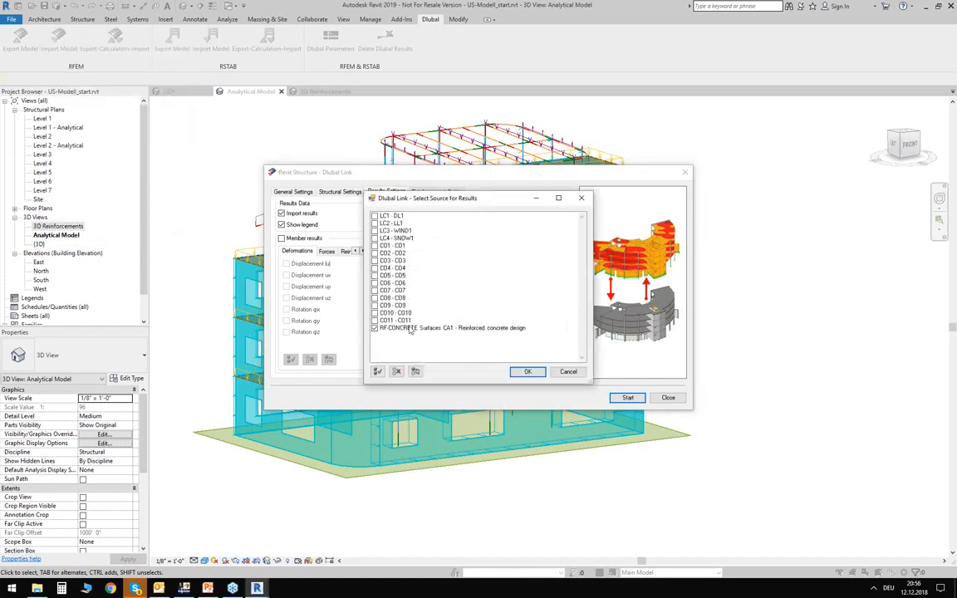
left_click(527, 373)
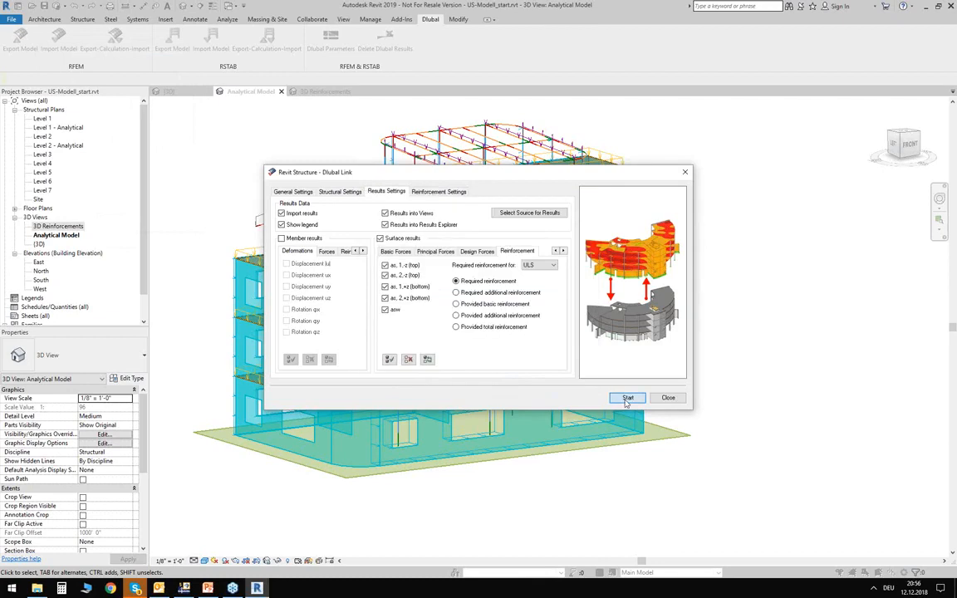
- Run the import from RFEM into the Revit model and close the import log
left_click(628, 398)
left_click(438, 228)
left_click(480, 374)
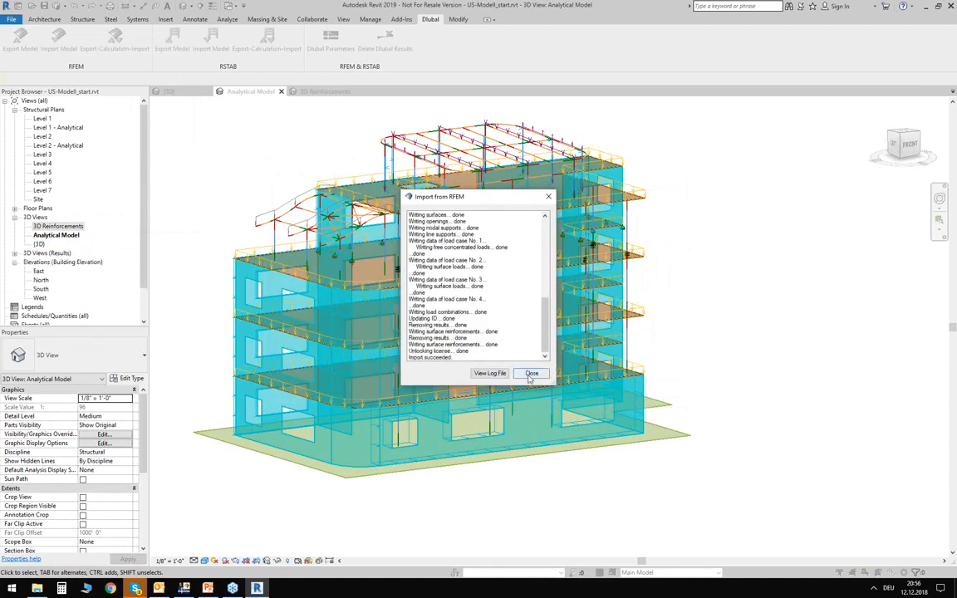
left_click(531, 374)
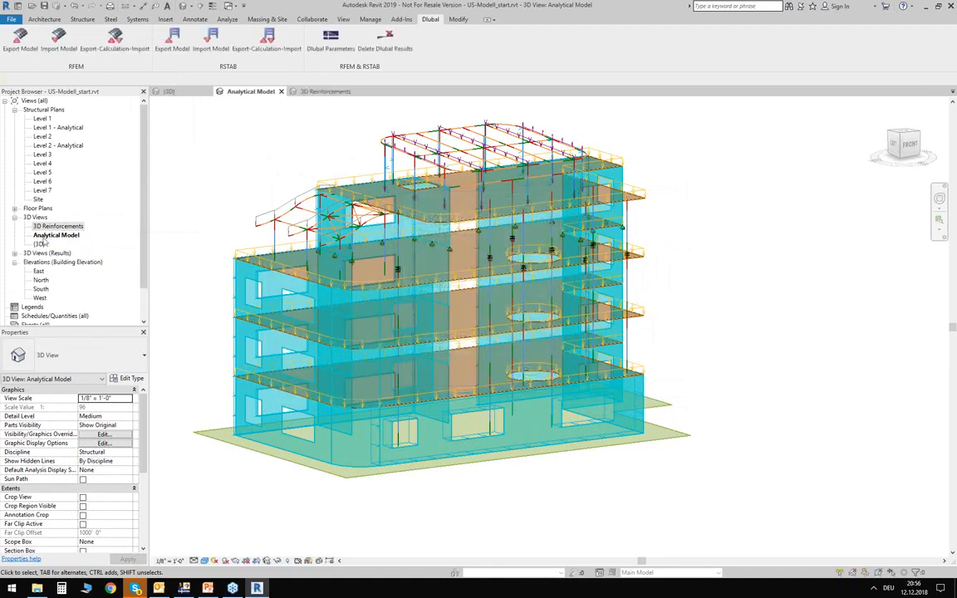
- Open the imported 3D results view of RF-CONCRETE Surfaces CA1 and look at the roof slab results
left_click(30, 254)
left_click(13, 254)
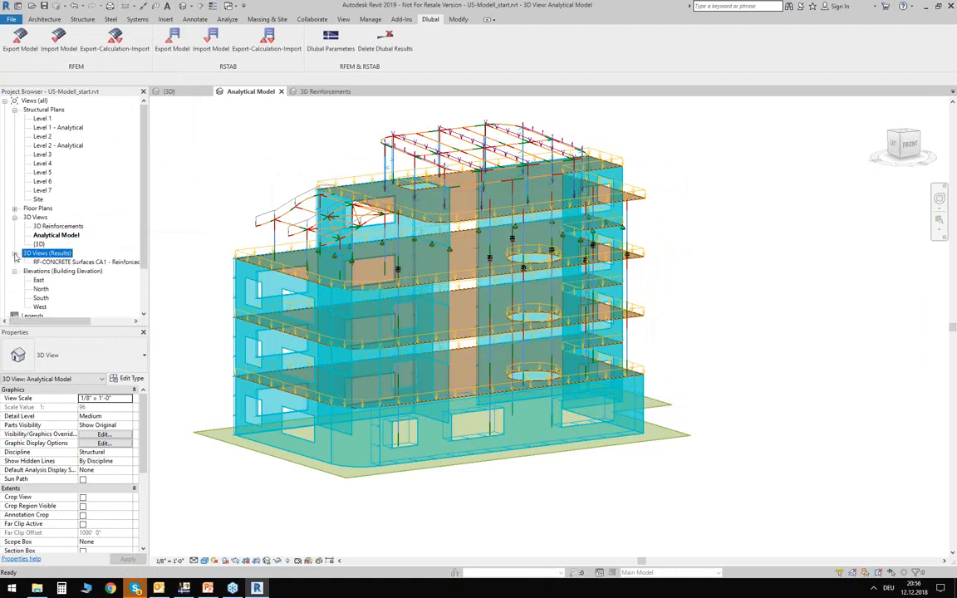
double_click(83, 262)
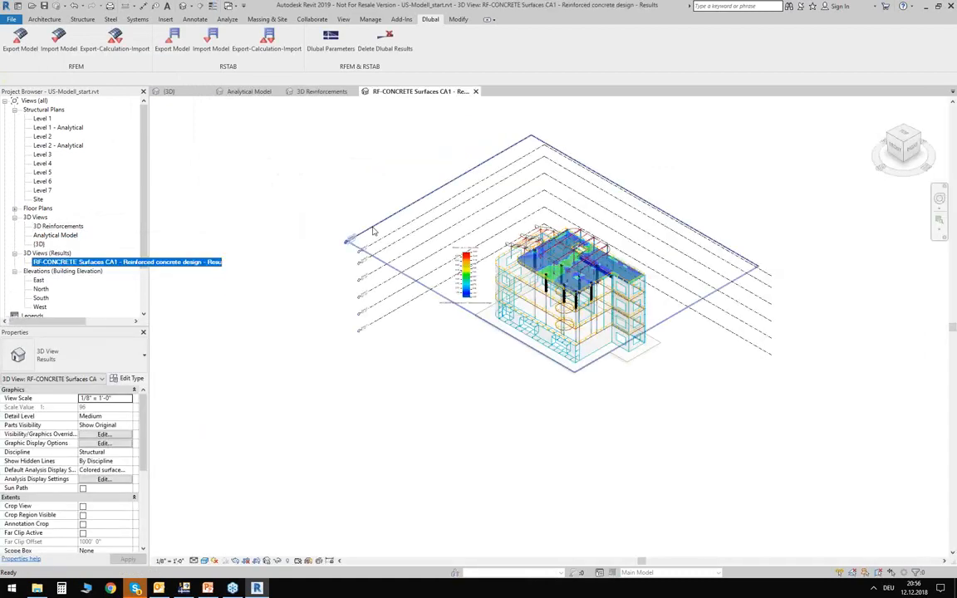
middle_click_drag(454, 385, 529, 304, "shift")
scroll(636, 266, "up", 2)
scroll(629, 266, "up", 3)
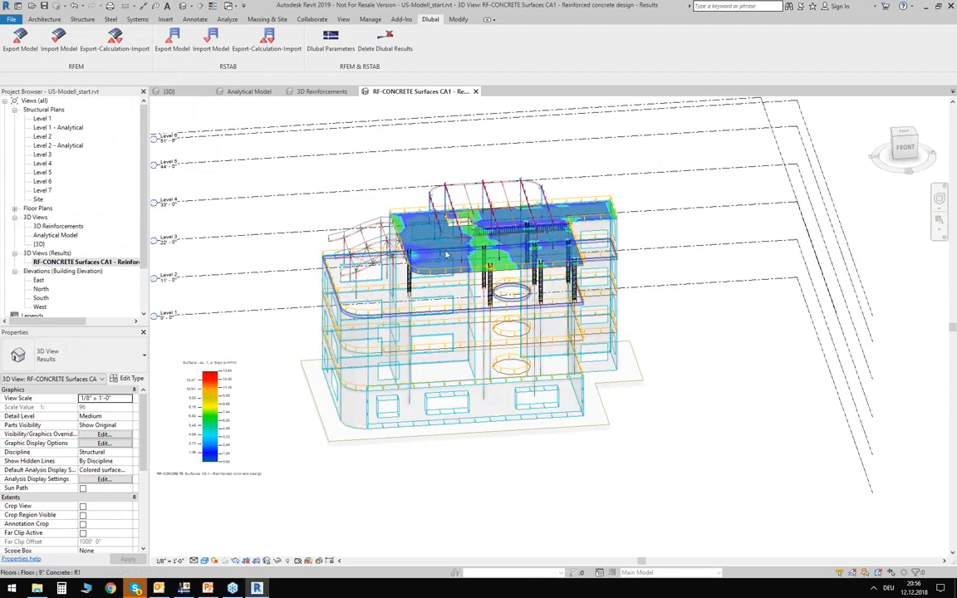
- Move the results legend up beside the roof and examine the top reinforcement as,1,-z on the roof slab
left_click_drag(186, 407, 779, 188)
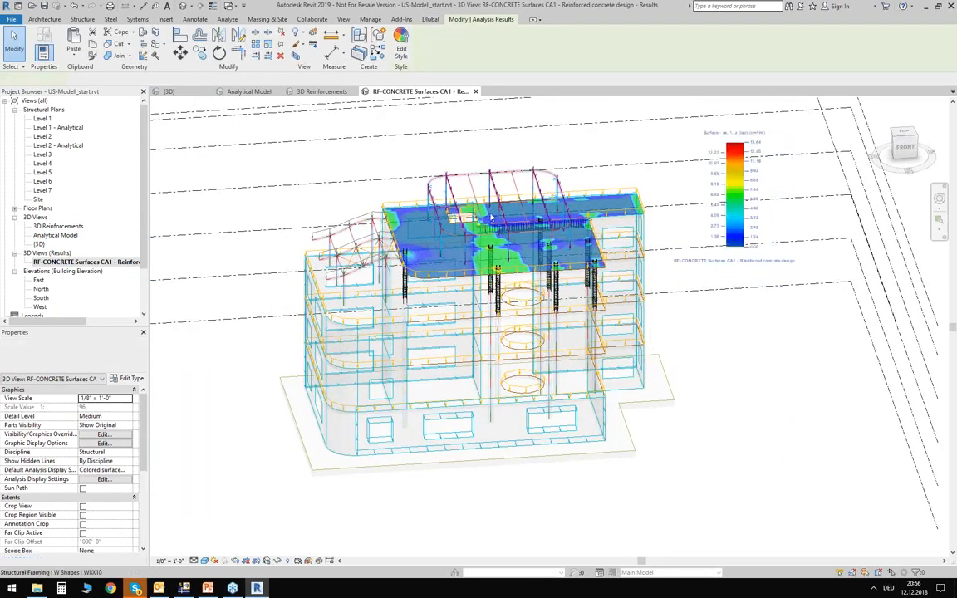
scroll(574, 237, "up", 4)
scroll(574, 237, "down", 4)
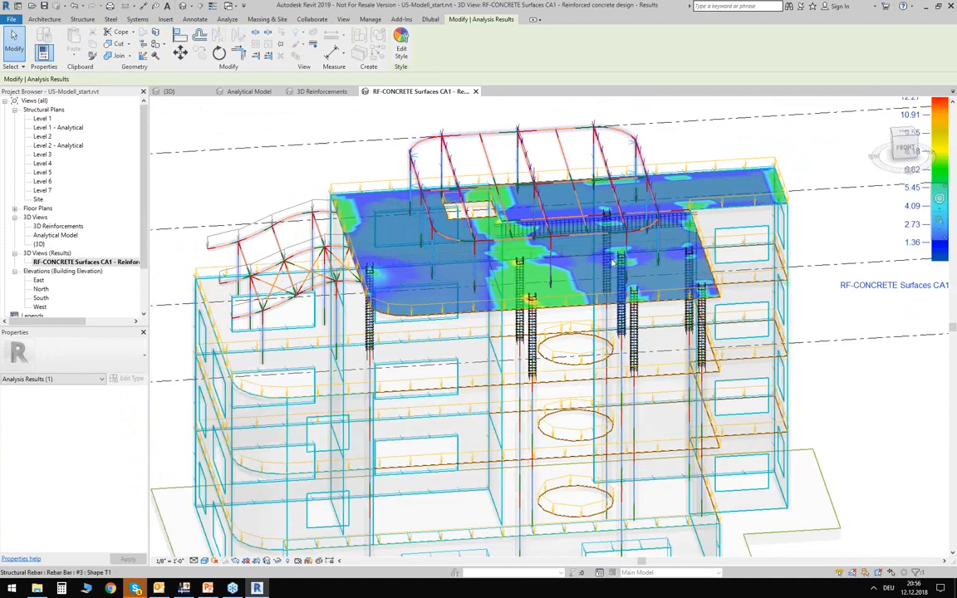
middle_click_drag(573, 237, 601, 267, "shift")
middle_click_drag(754, 247, 702, 231)
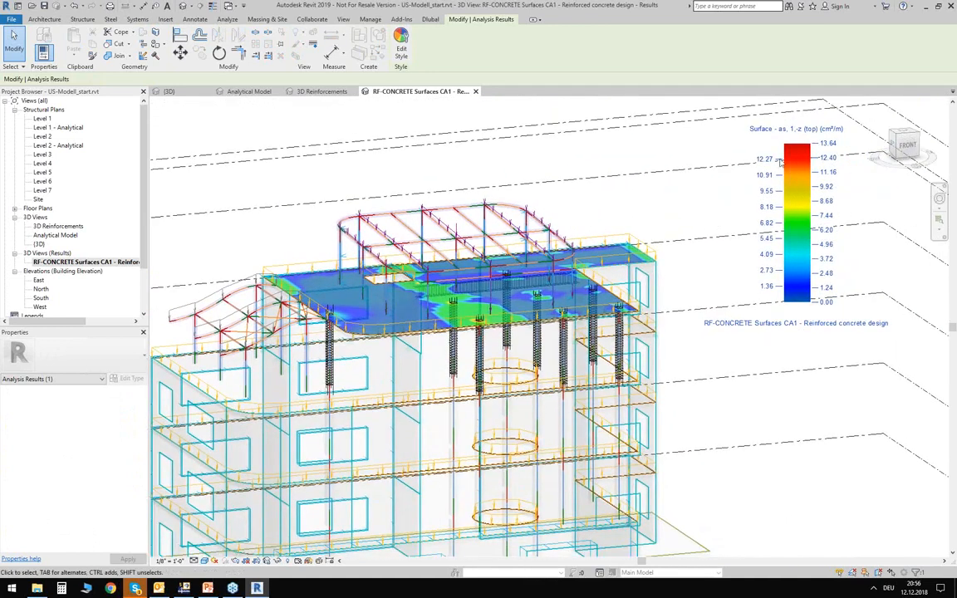
left_click(780, 162)
scroll(694, 220, "up", 3)
key("Escape")
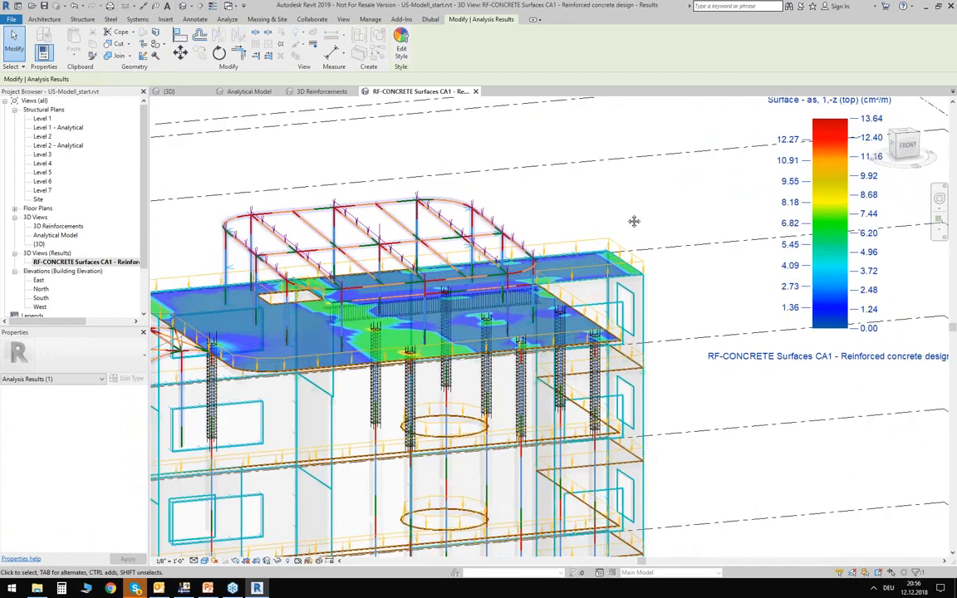
scroll(648, 235, "up", 2)
middle_click_drag(653, 242, 447, 354, "shift")
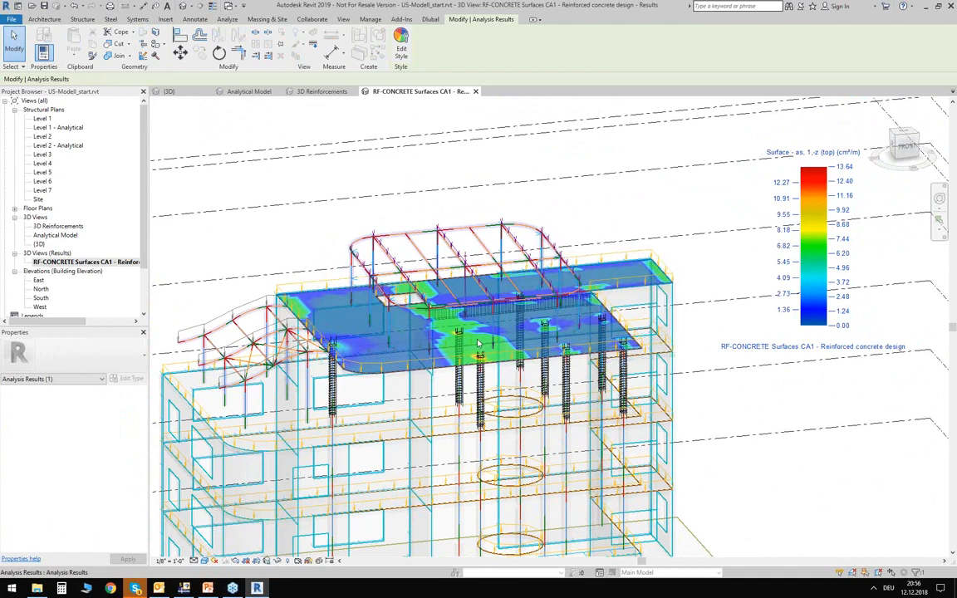
- Use the Results Explorer to display required reinforcement Area AXX Bottom in the style Colored surfaces - Dlubal
left_click(227, 19)
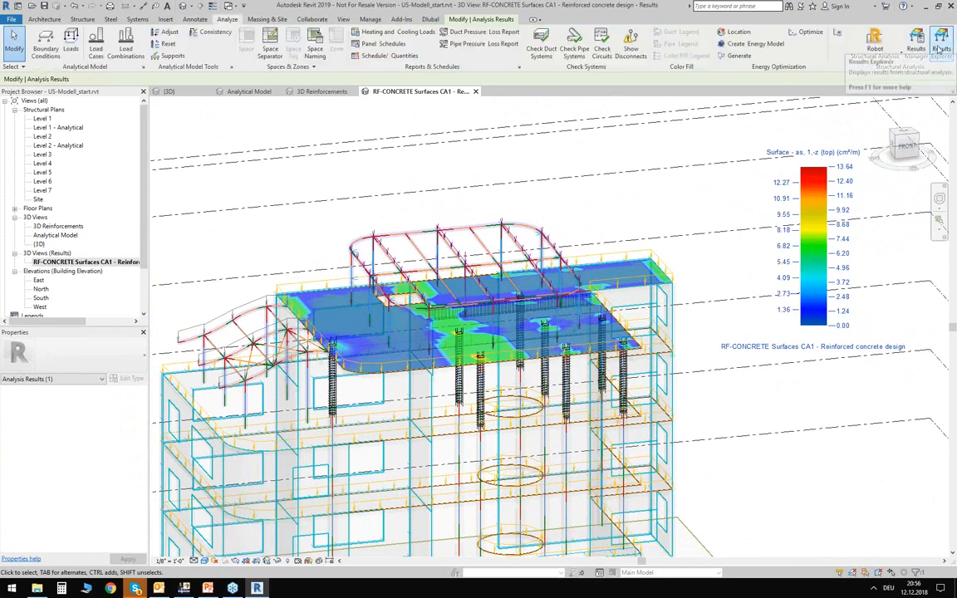
left_click(940, 50)
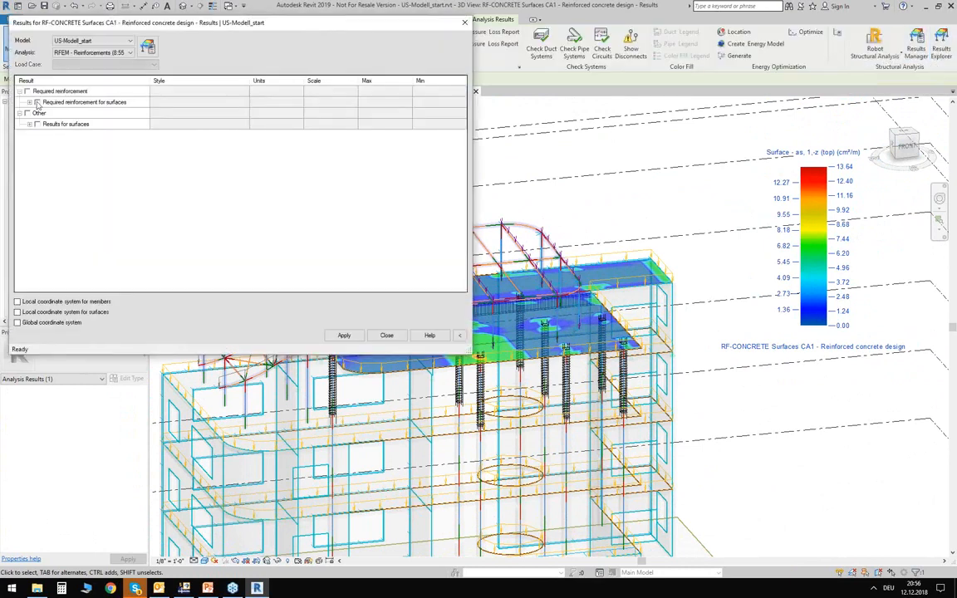
left_click(29, 103)
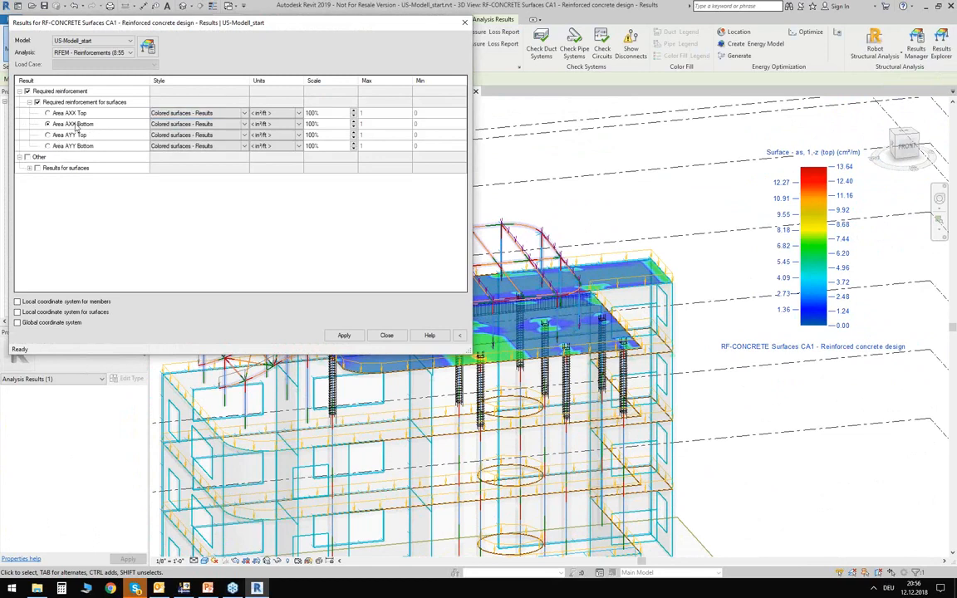
left_click(243, 124)
left_click(183, 139)
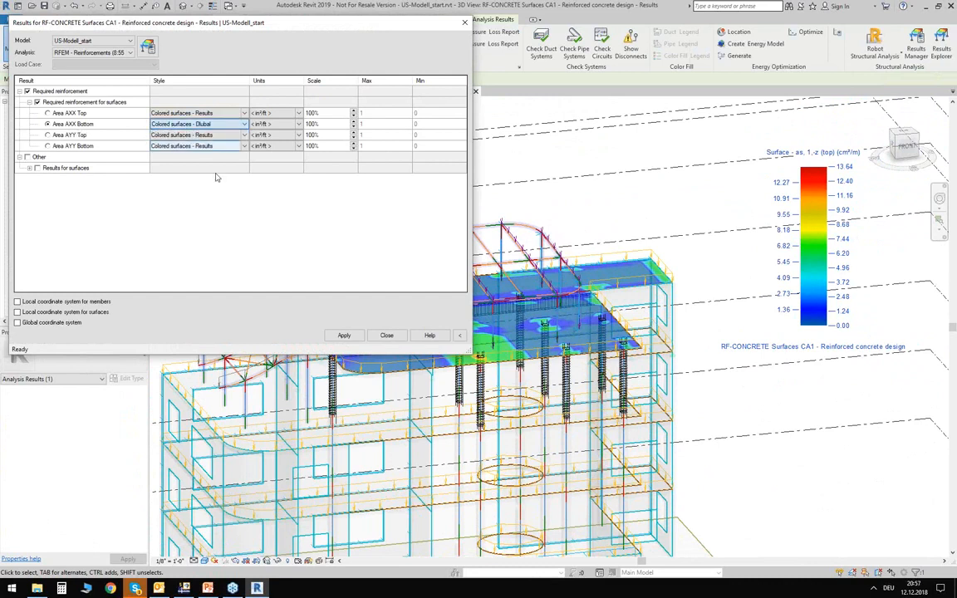
left_click(344, 335)
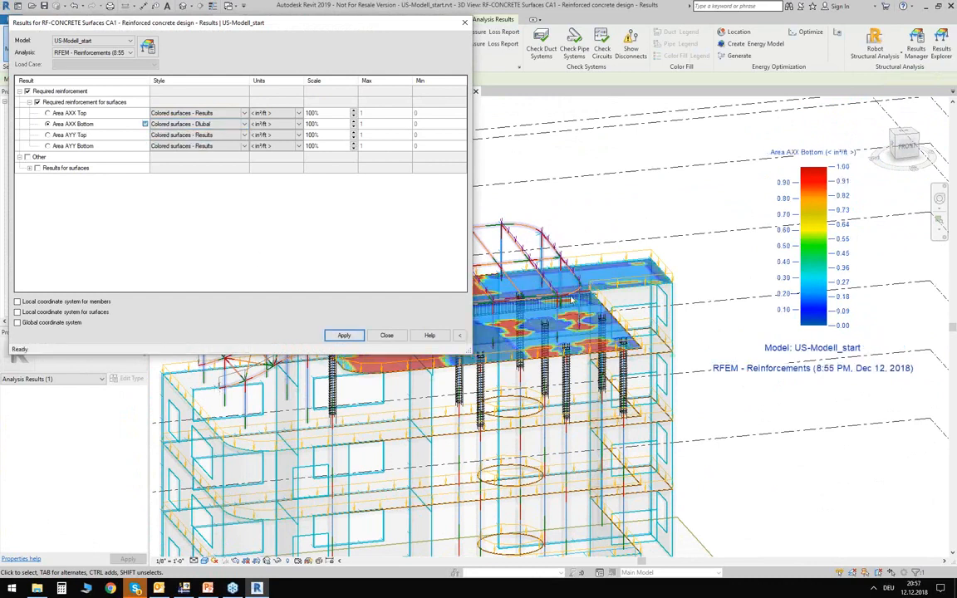
- Examine the AXX bottom reinforcement distribution on the roof slab and the column rebar cages, closing the results settings
left_click_drag(374, 22, 526, 442)
scroll(403, 380, "up", 2)
scroll(404, 380, "up", 3)
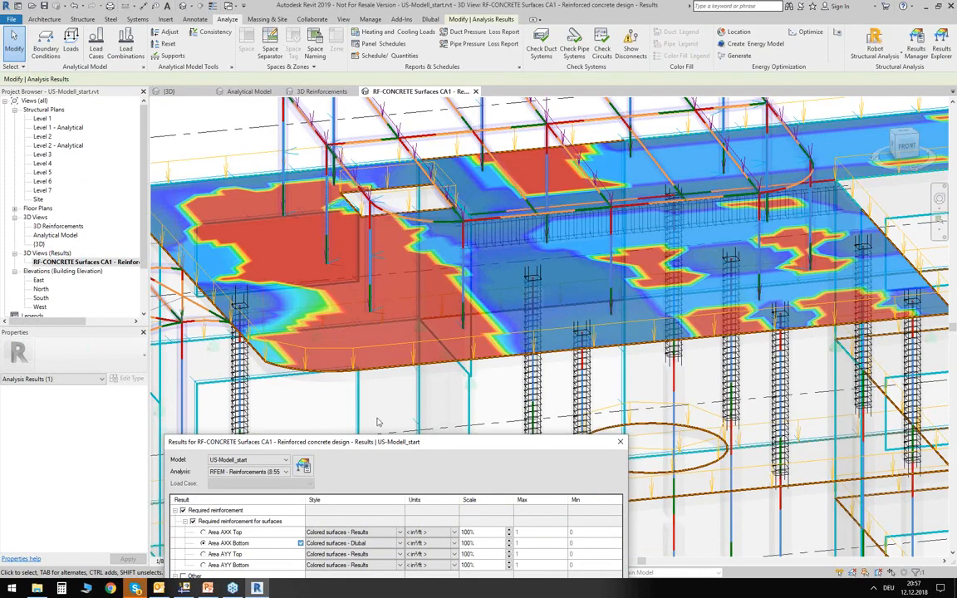
left_click_drag(368, 443, 418, 189)
left_click(590, 501)
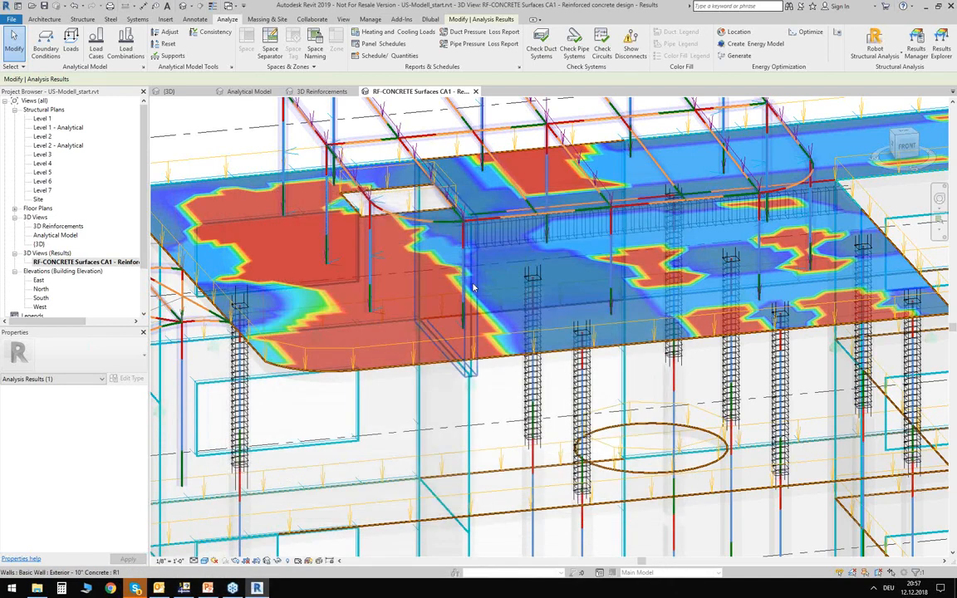
scroll(524, 349, "up", 5)
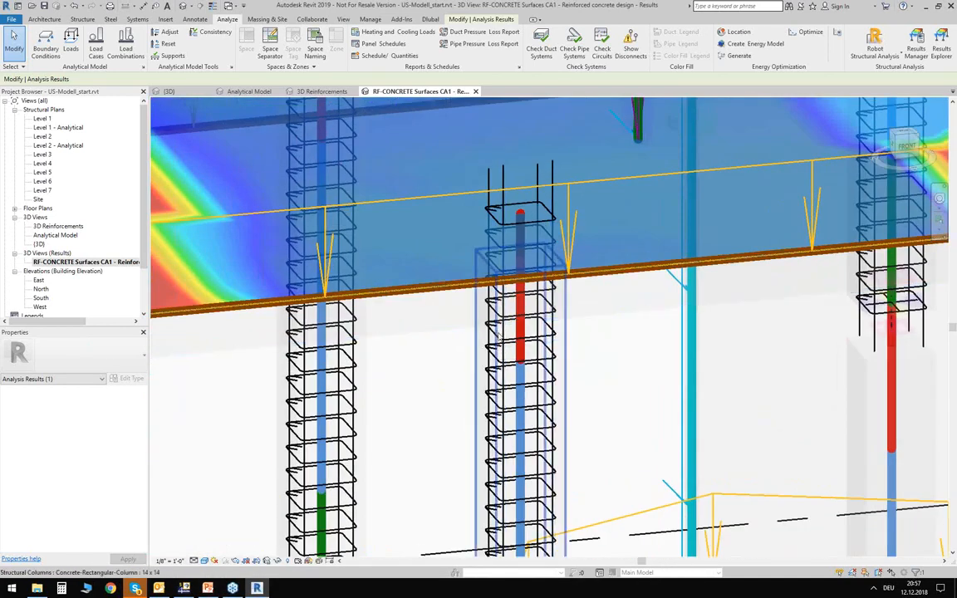
scroll(499, 334, "down", 6)
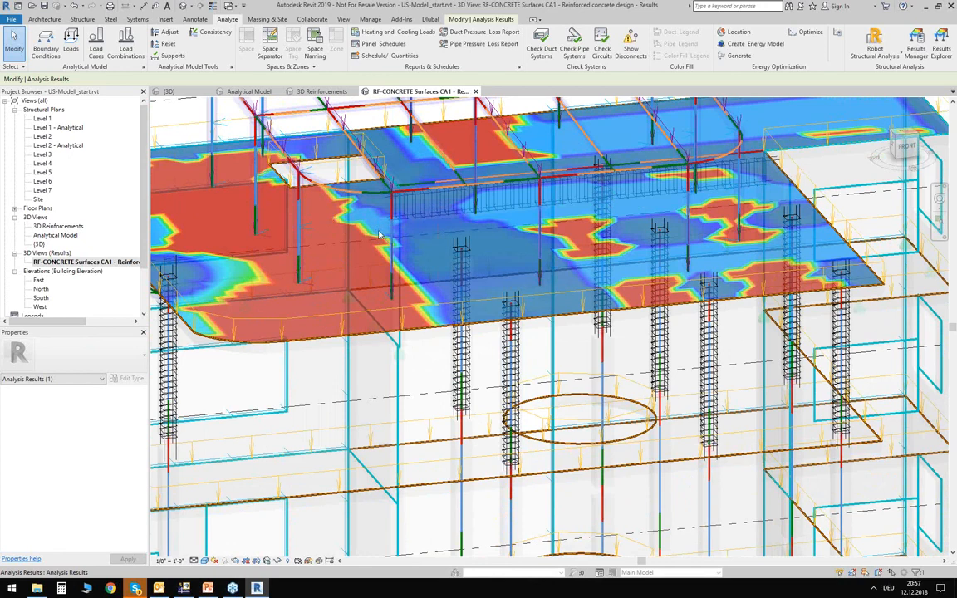
scroll(380, 235, "down", 8)
middle_click_drag(309, 206, 313, 206)
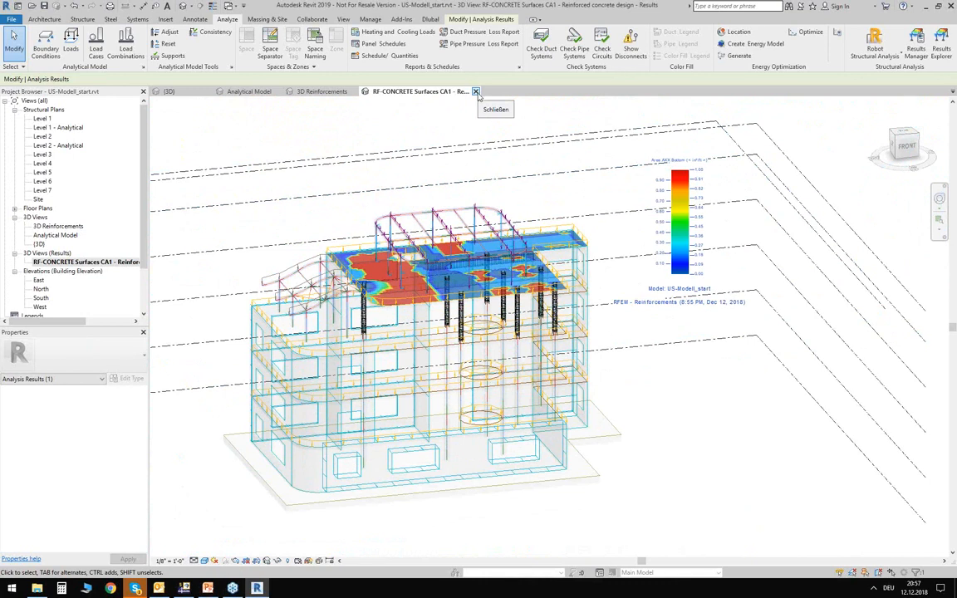
- Close all open views of the US-Modell_start project and close it without saving the changes
left_click(476, 91)
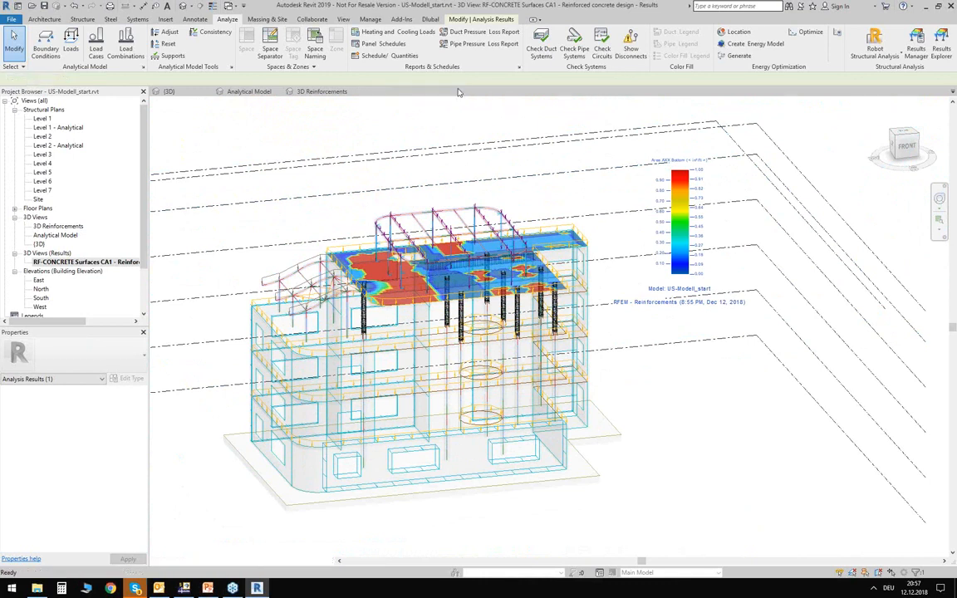
left_click(358, 93)
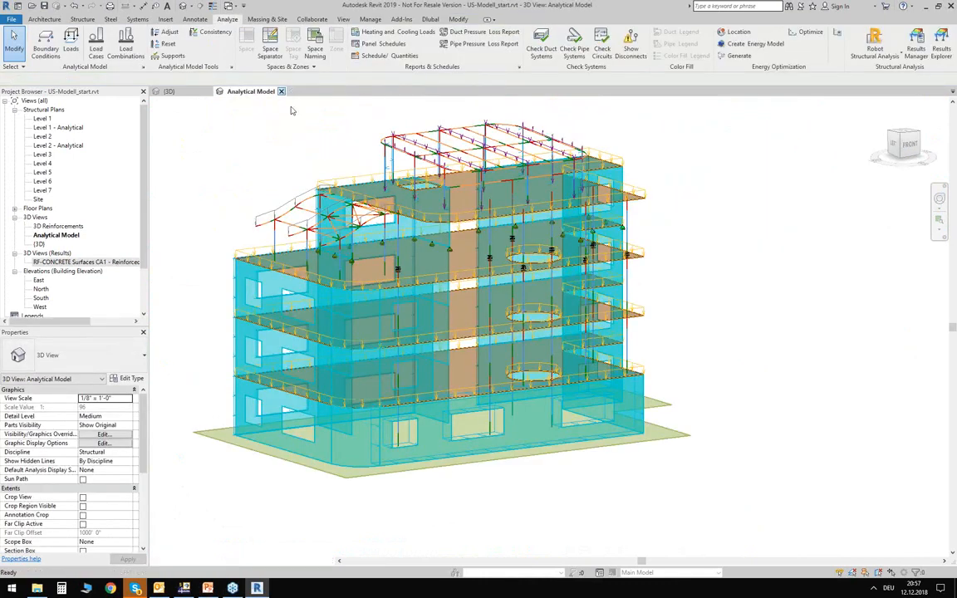
left_click(281, 91)
left_click(208, 91)
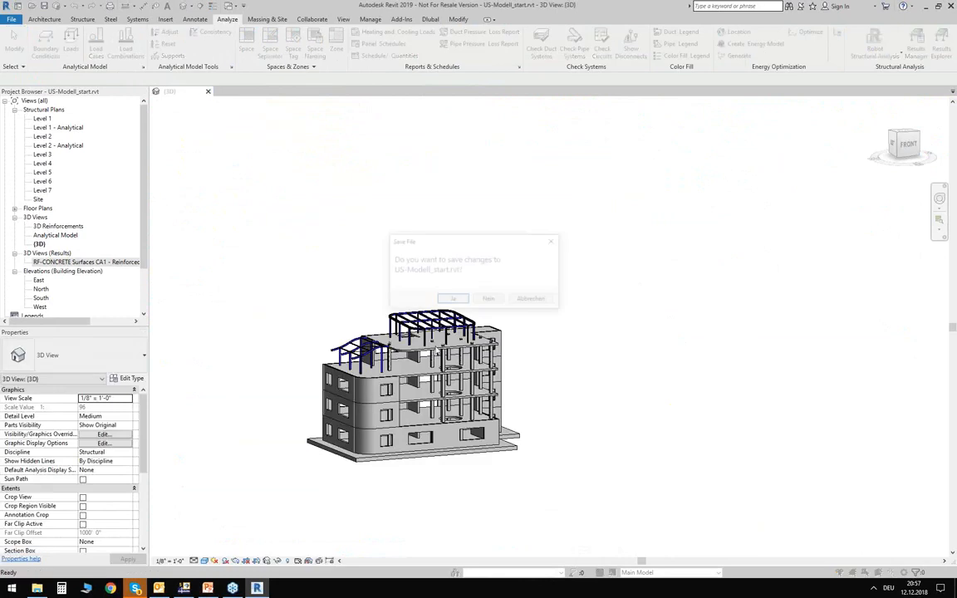
left_click(497, 299)
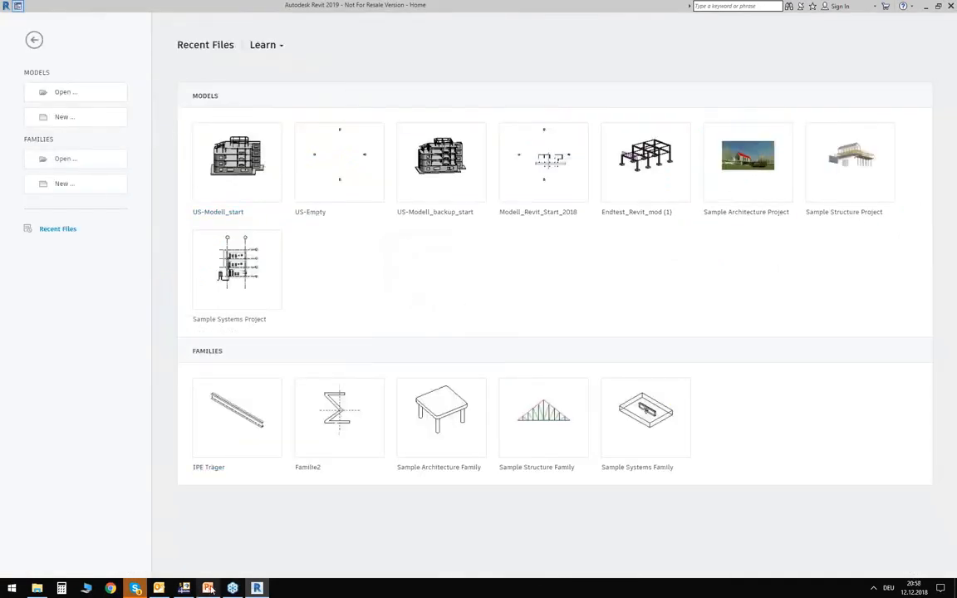
- Switch to RFEM and close the partial model of the top-storey slab, walls and columns
left_click(185, 588)
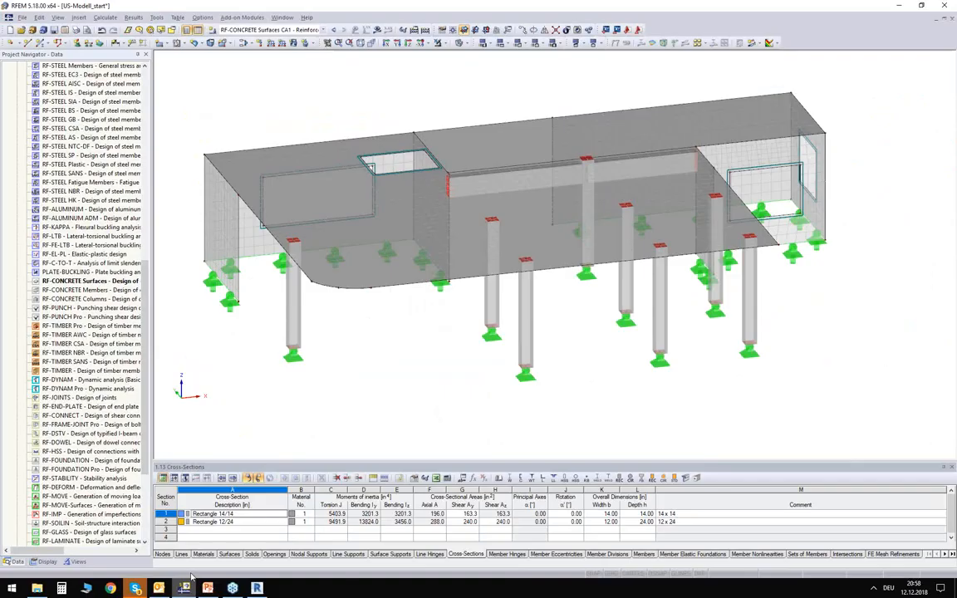
left_click(953, 18)
left_click(477, 305)
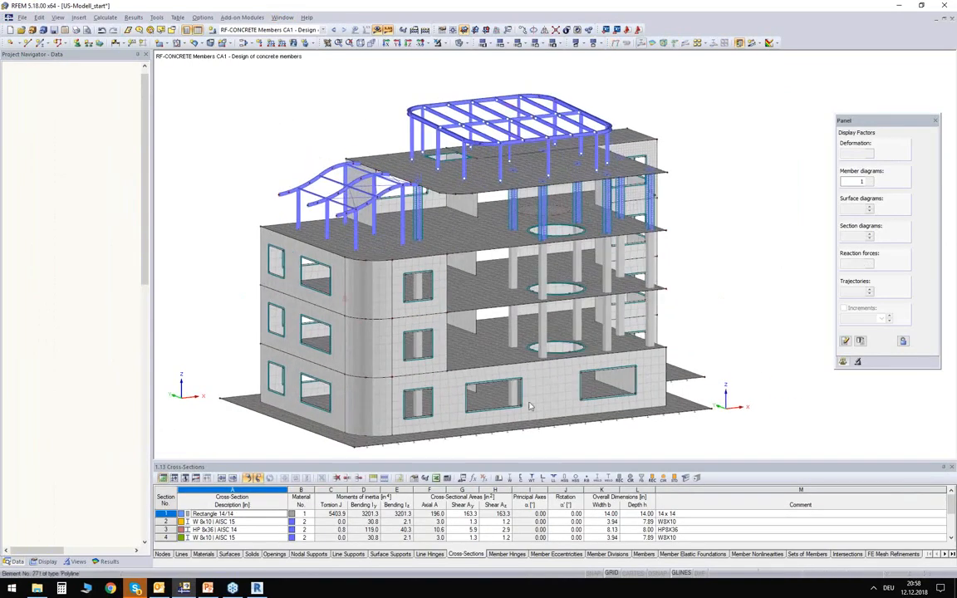
- Examine the full building model in RFEM, including its list of load cases and design cases and the steel roof structures
left_click(279, 31)
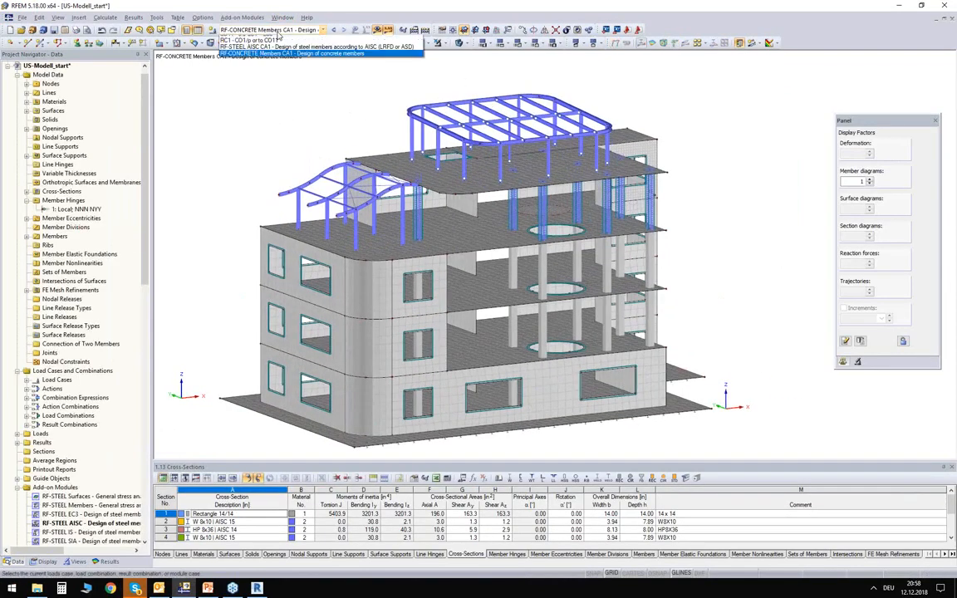
left_click(278, 34)
left_click(282, 18)
left_click(282, 18)
left_click(282, 18)
left_click(226, 141)
middle_click_drag(232, 145, 228, 154, "ctrl")
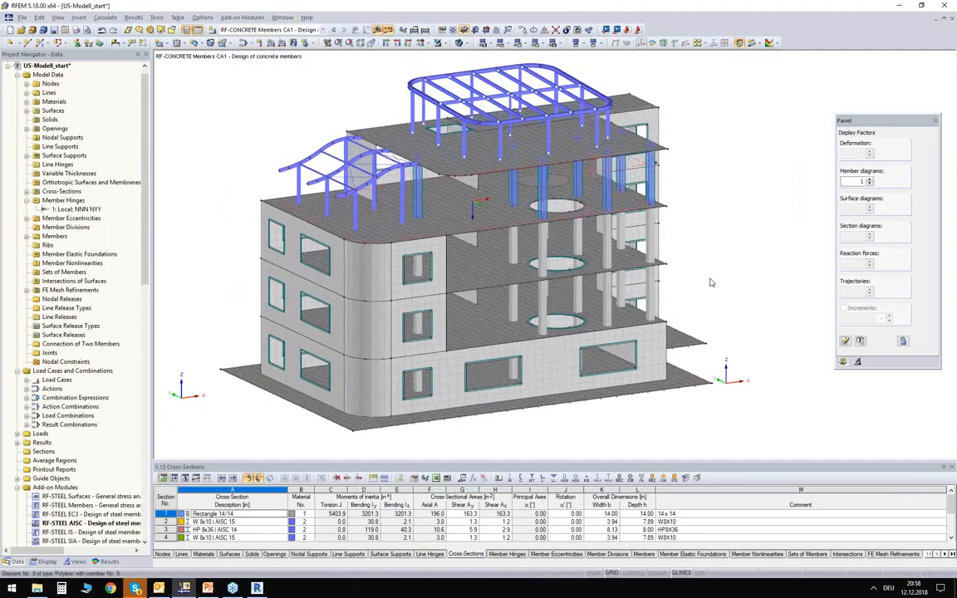
middle_click_drag(711, 283, 685, 261, "ctrl")
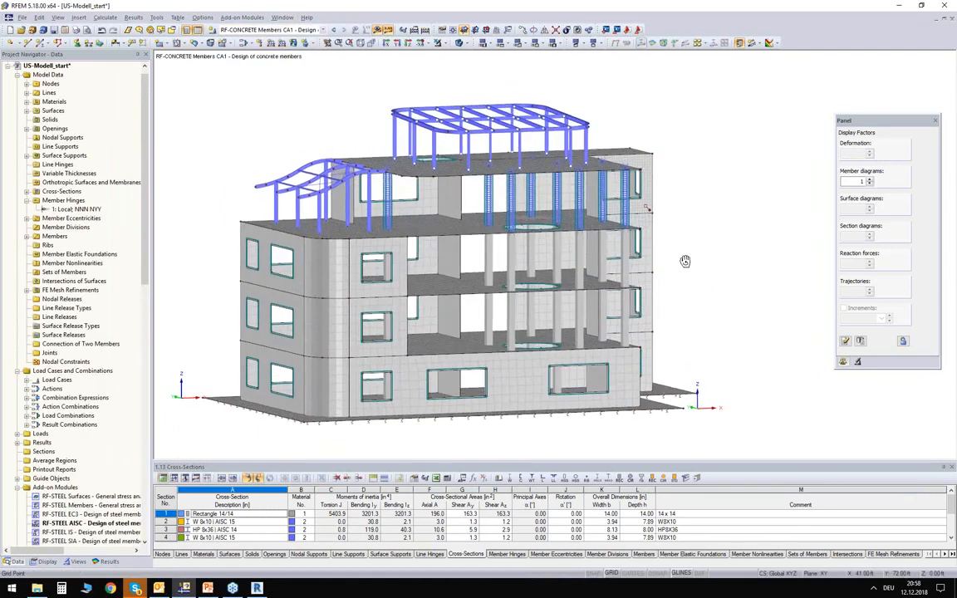
left_click_drag(178, 81, 544, 336)
left_click_drag(700, 404, 187, 243)
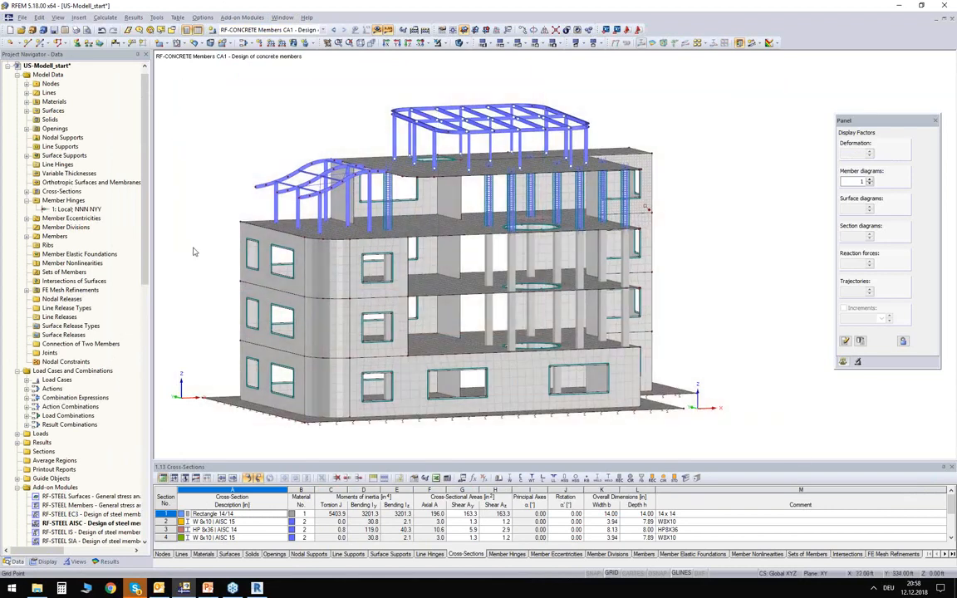
middle_click_drag(193, 255, 194, 274, "ctrl")
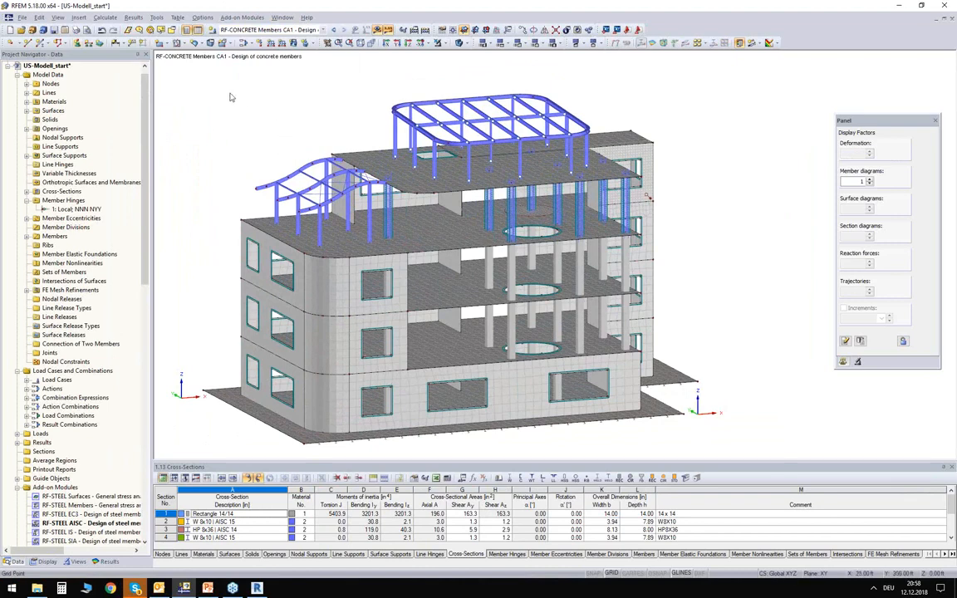
left_click_drag(168, 70, 241, 133)
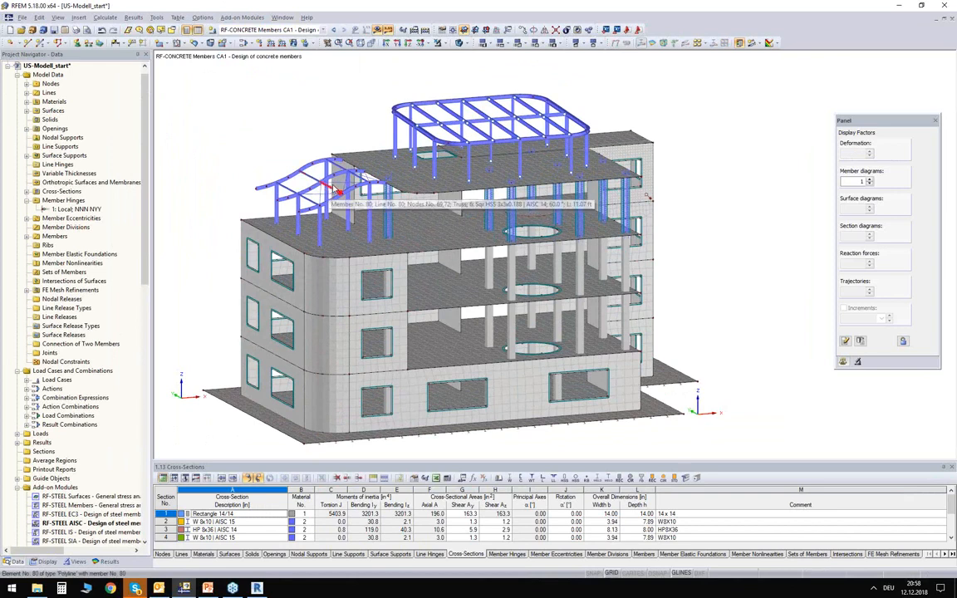
- Switch to Revit and create a new project from the Structural Analysis template listed directly below Structural Analysis-Default
left_click(256, 589)
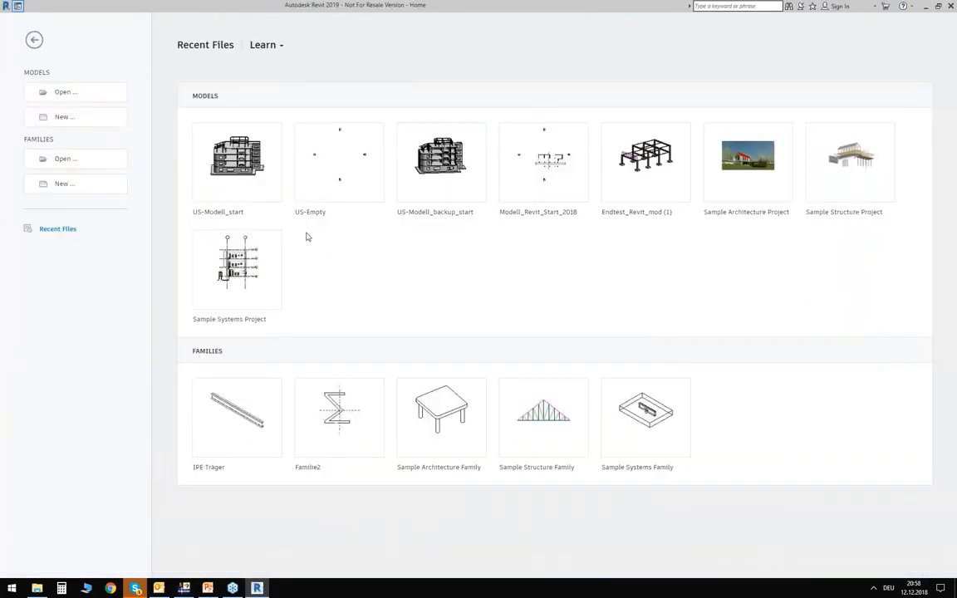
left_click(75, 118)
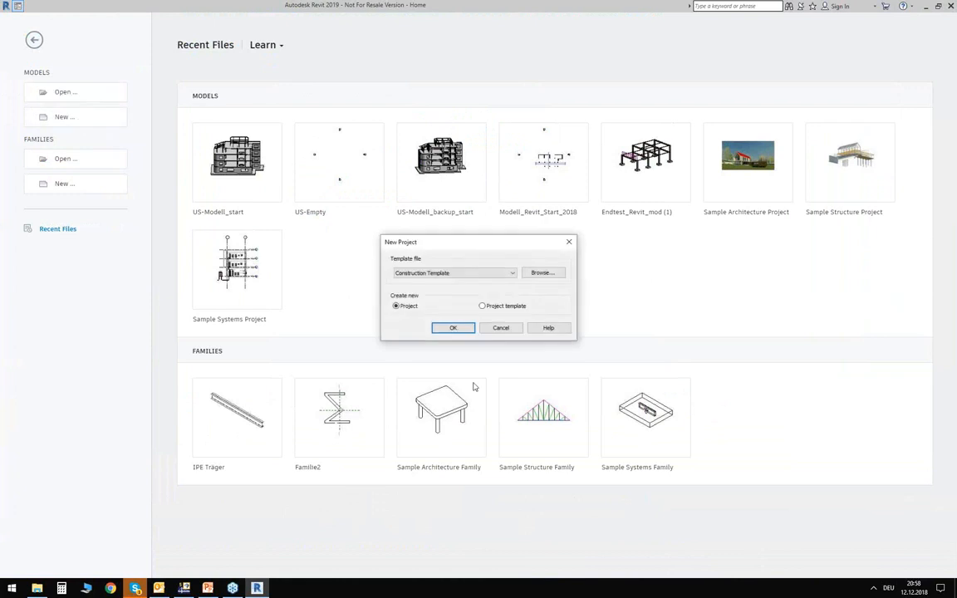
left_click(416, 273)
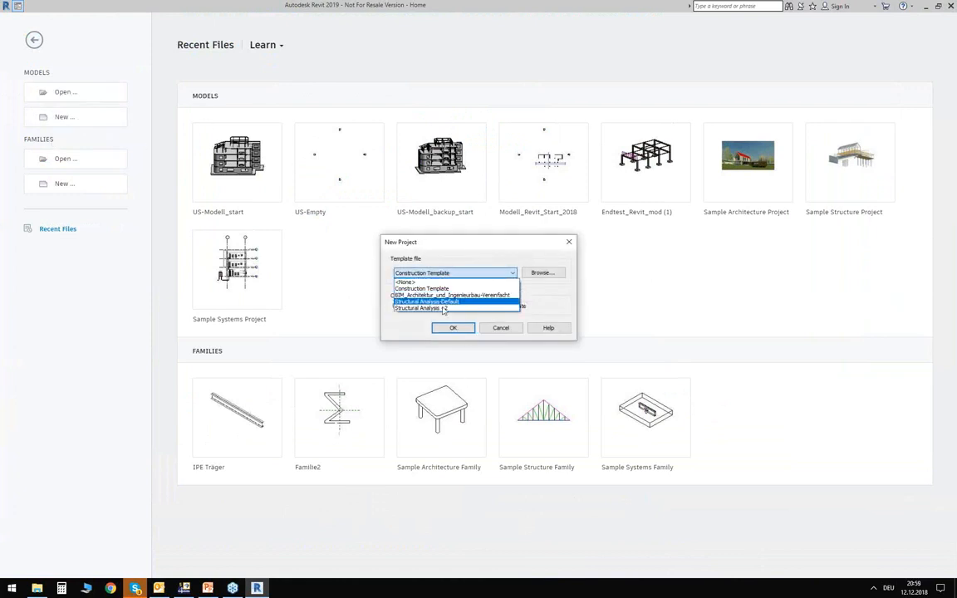
left_click(445, 307)
left_click(453, 328)
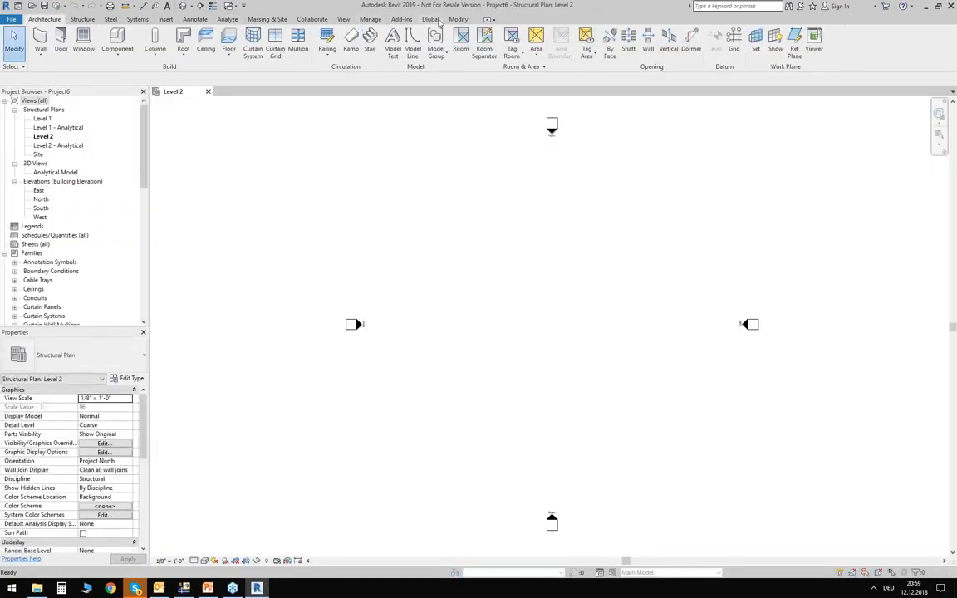
- Start importing the RFEM model with structural data applied, leaving out loads and results and keeping Update existing structure
left_click(436, 21)
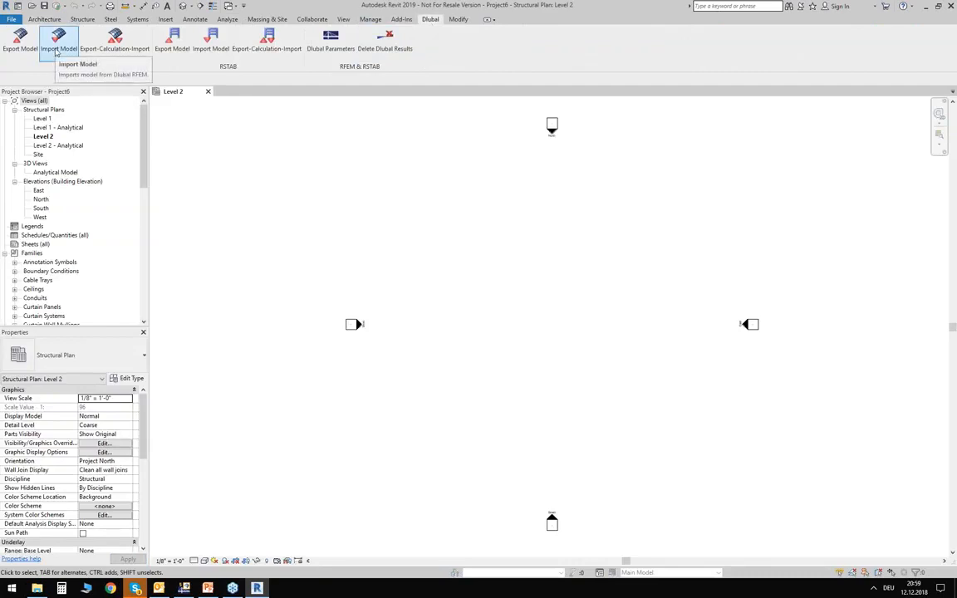
left_click(56, 51)
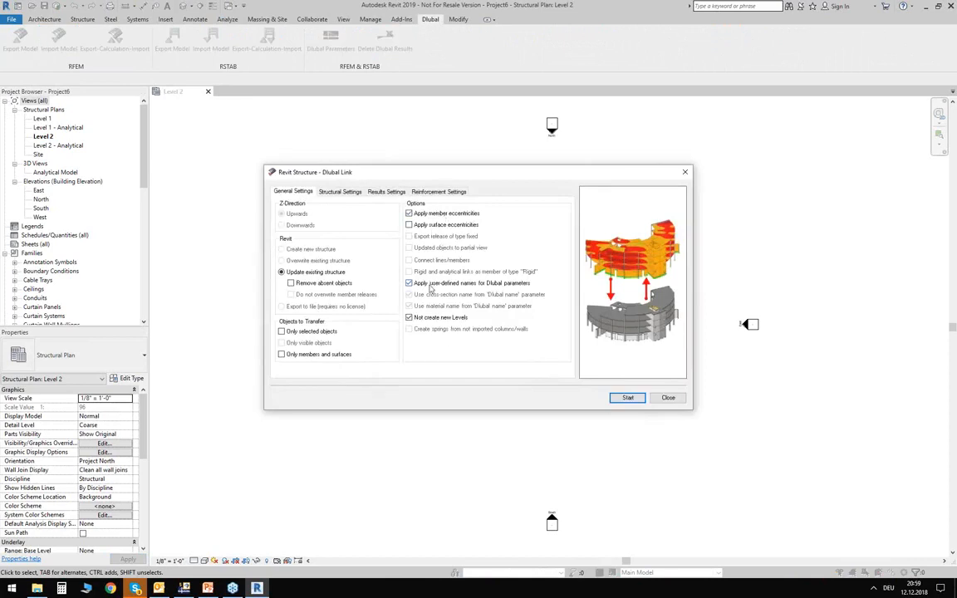
left_click(324, 191)
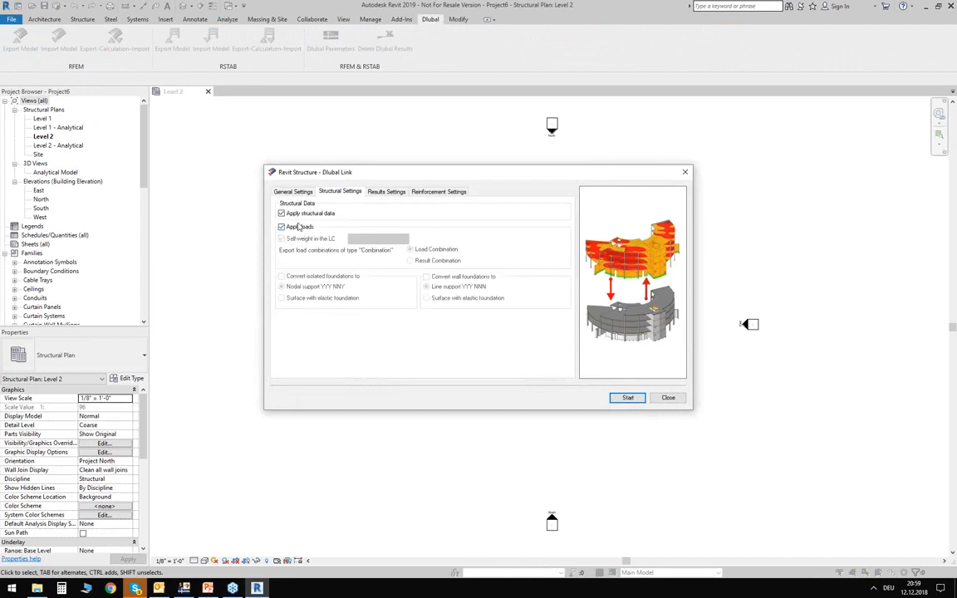
left_click(284, 229)
left_click(370, 192)
left_click(282, 214)
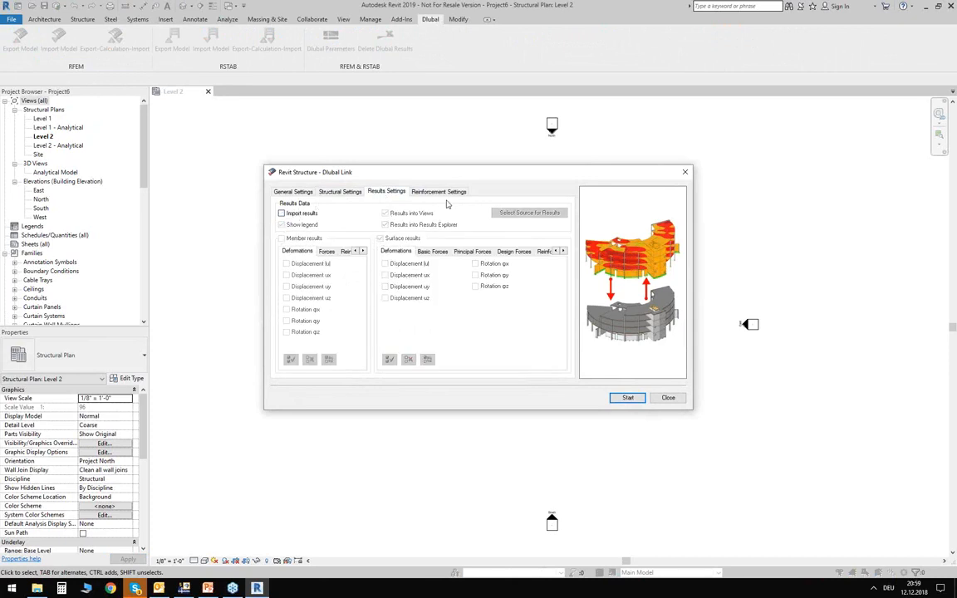
left_click(439, 191)
left_click(291, 192)
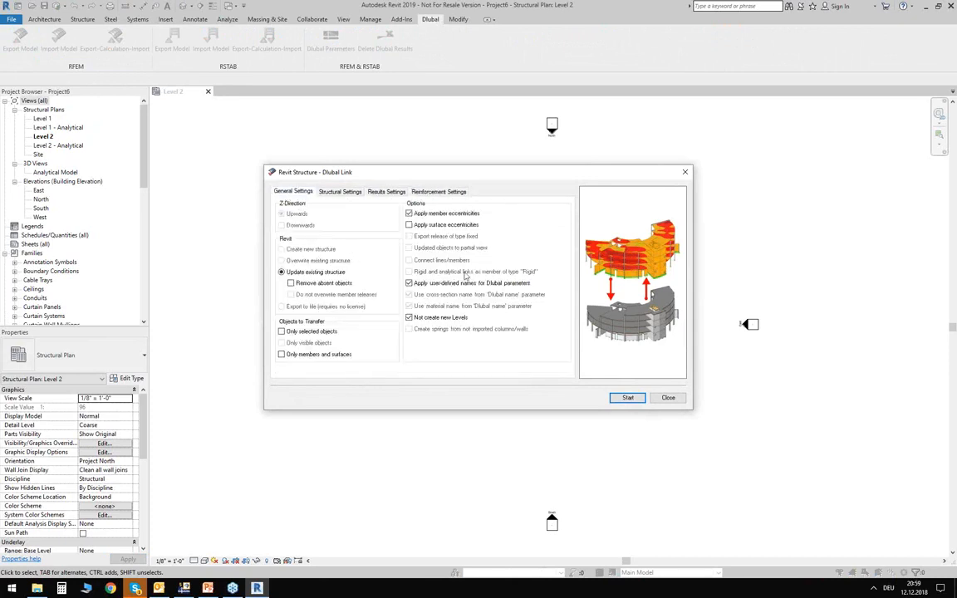
left_click(628, 397)
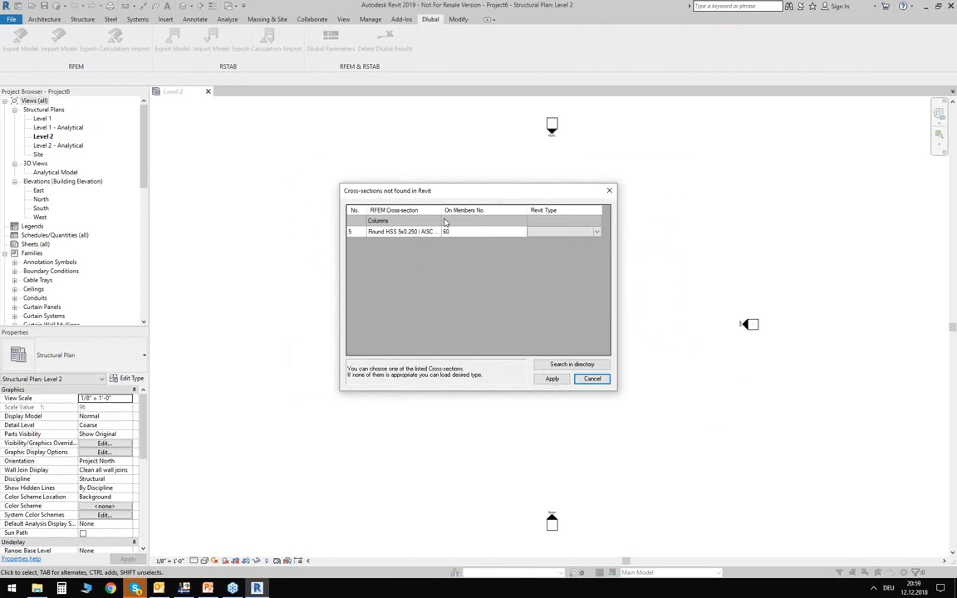
- Widen the RFEM Cross-section column to show the full section name and reposition the dialog of cross-sections not found
left_click_drag(440, 218, 450, 210)
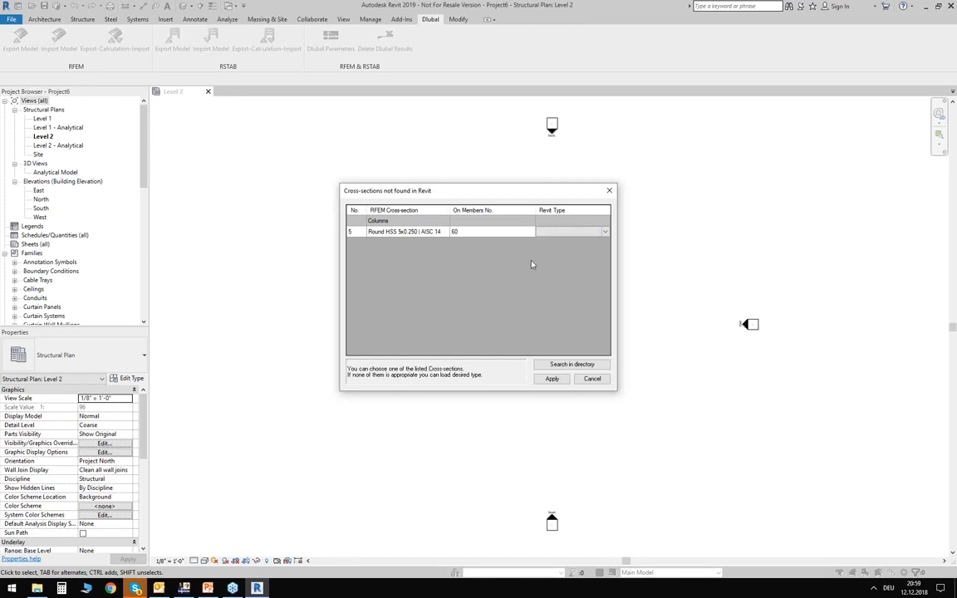
left_click(208, 588)
mouse_move(541, 190)
left_mouse_down()
mouse_move(525, 228)
mouse_move(528, 190)
left_mouse_up()
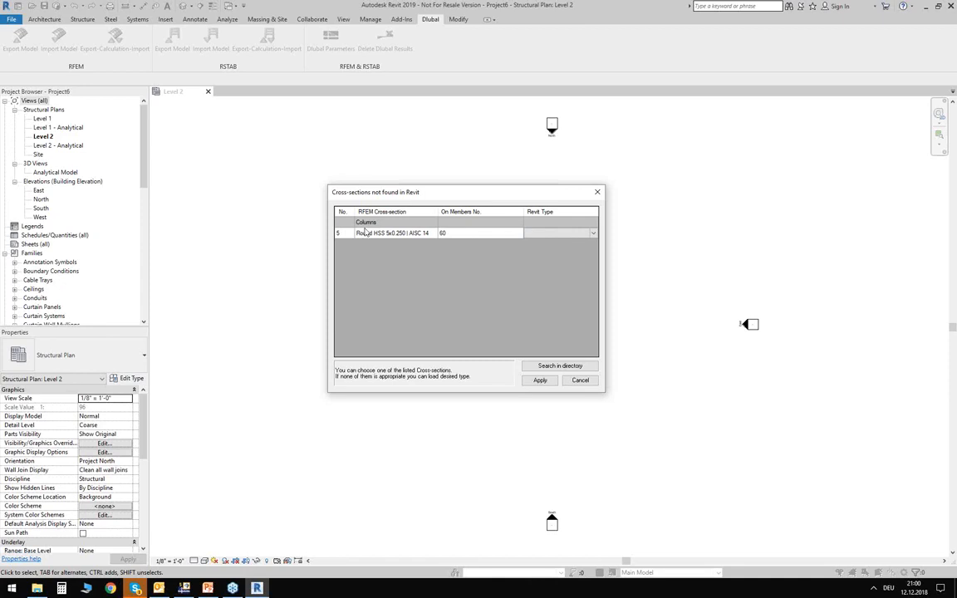
- For the Round HSS 5x0.250 column, load the family HSS-Round Hollow Structural Section-Column.rfa from the US Imperial steel structural columns library
left_click(546, 232)
left_click(544, 233)
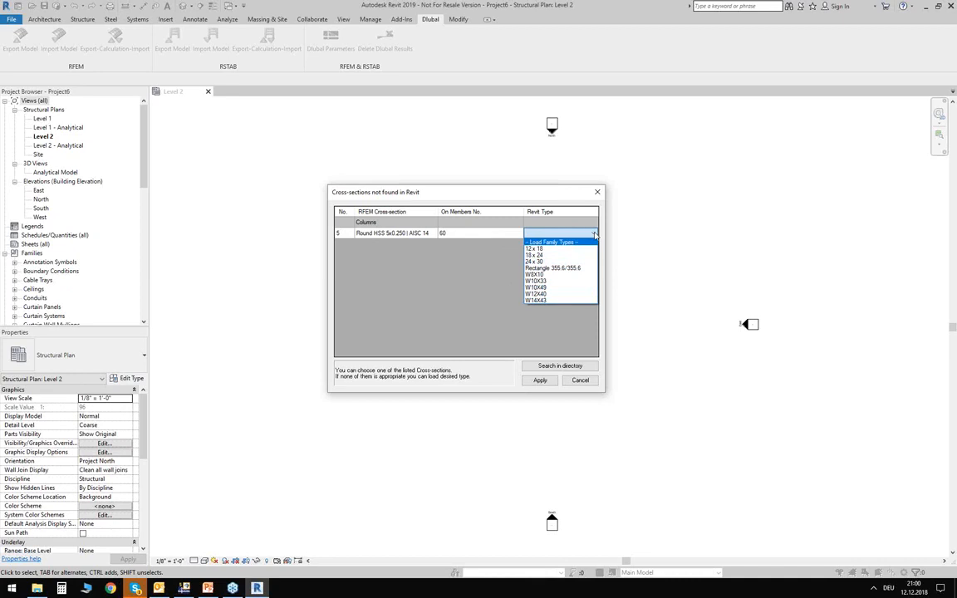
left_click(539, 242)
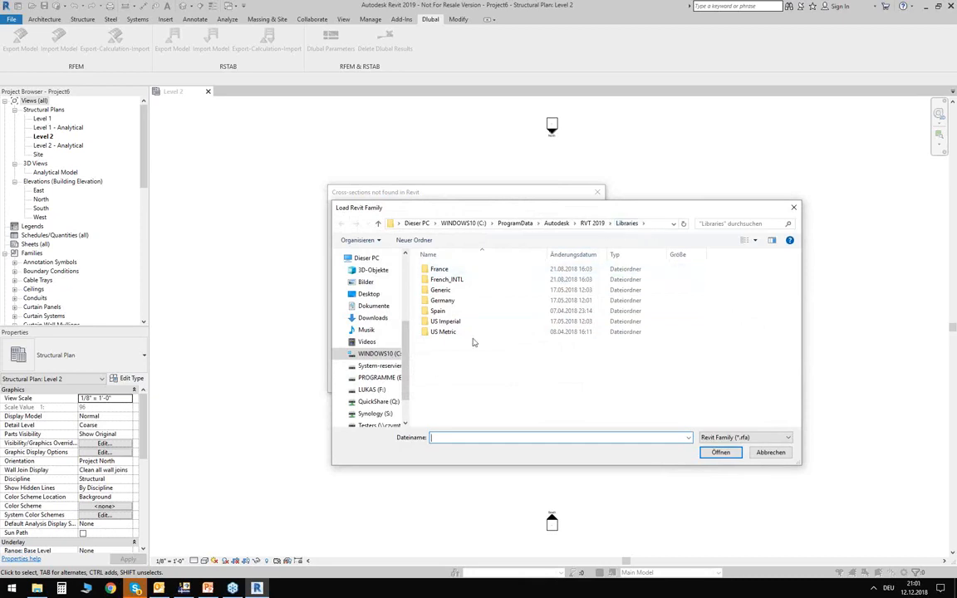
left_click(446, 322)
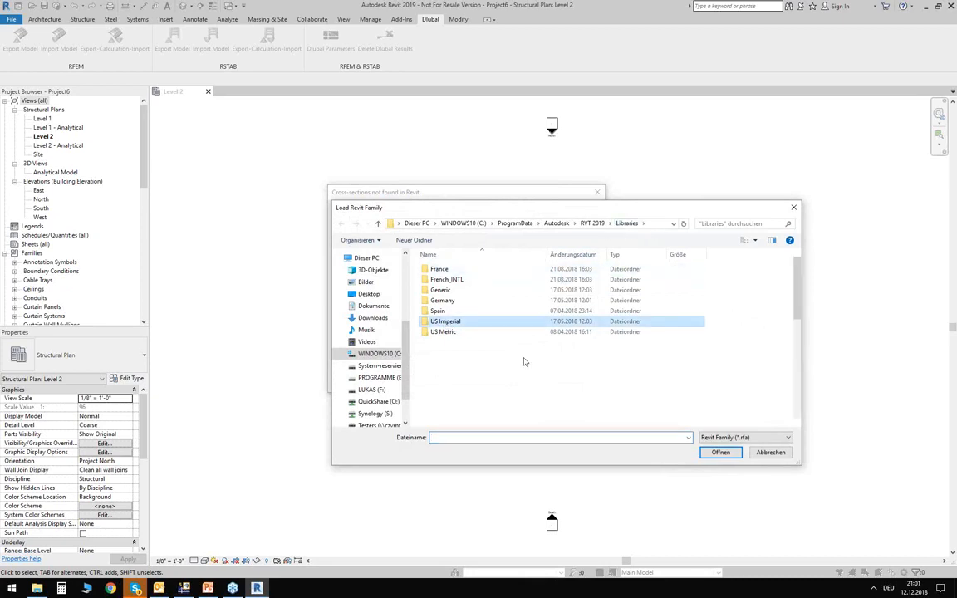
double_click(472, 325)
scroll(496, 363, "down", 6)
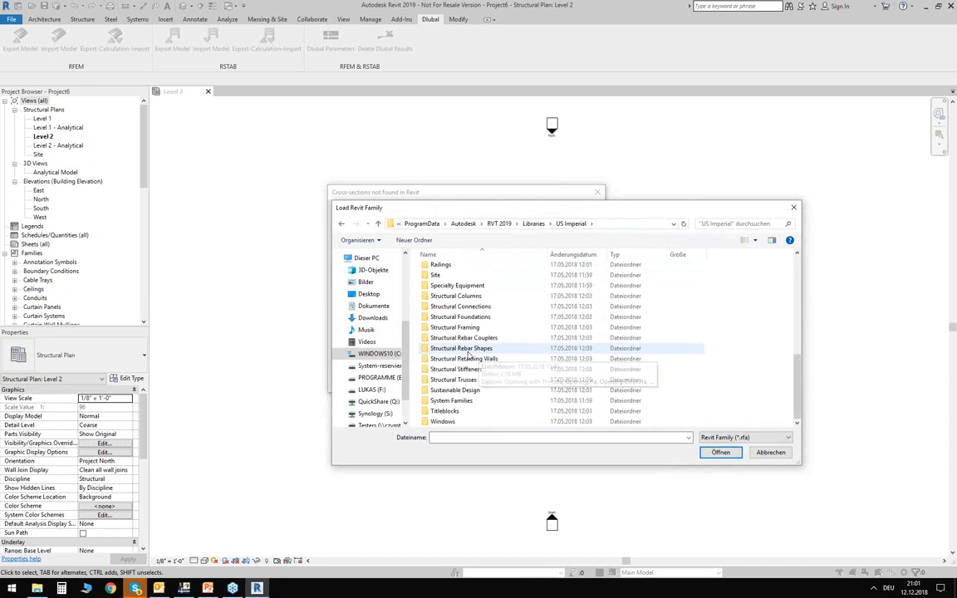
double_click(456, 297)
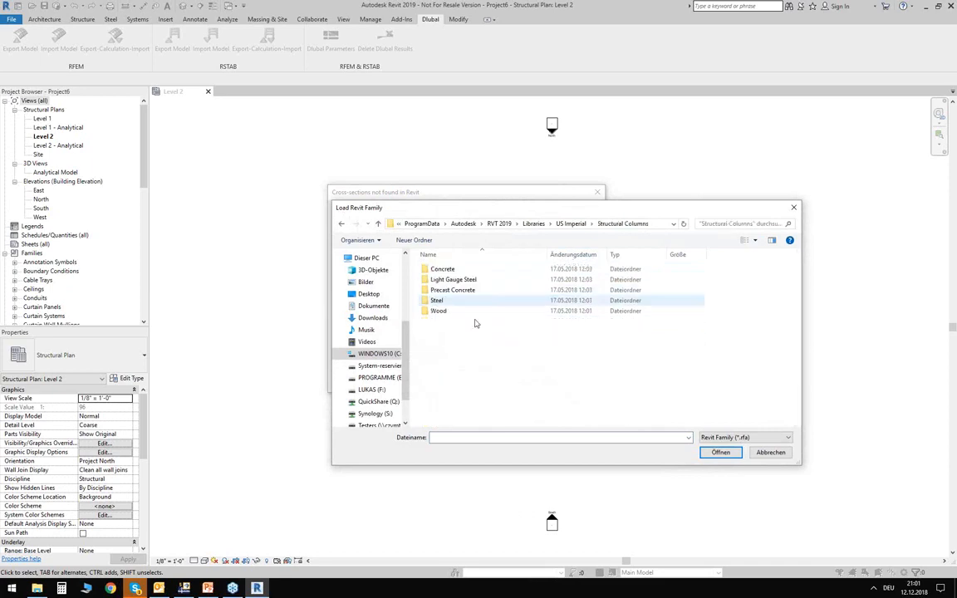
double_click(438, 300)
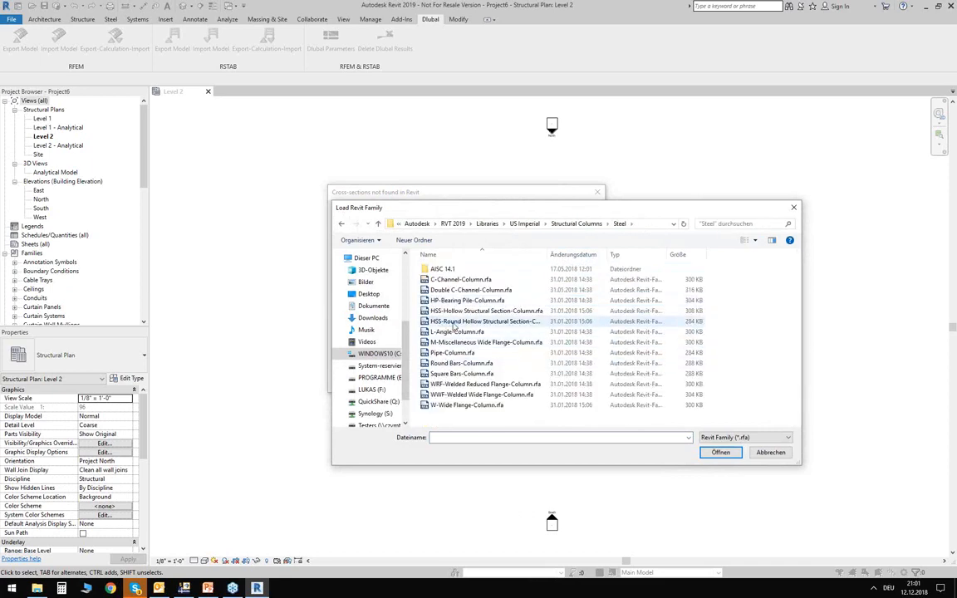
left_click(456, 322)
double_click(450, 327)
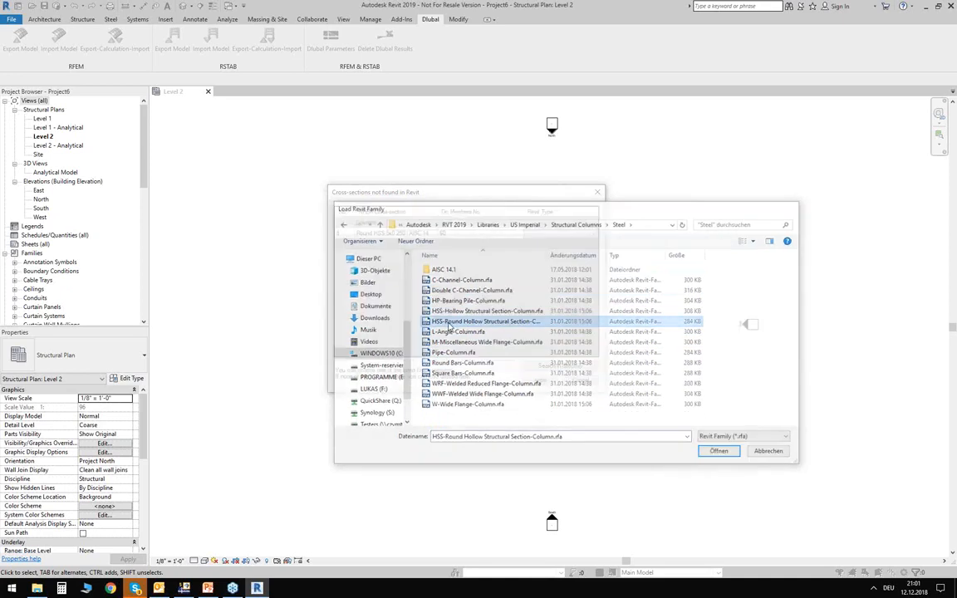
- Load the HSS5X0.250 type for the missing round column and complete the RFEM import with it
left_click_drag(421, 177, 389, 239)
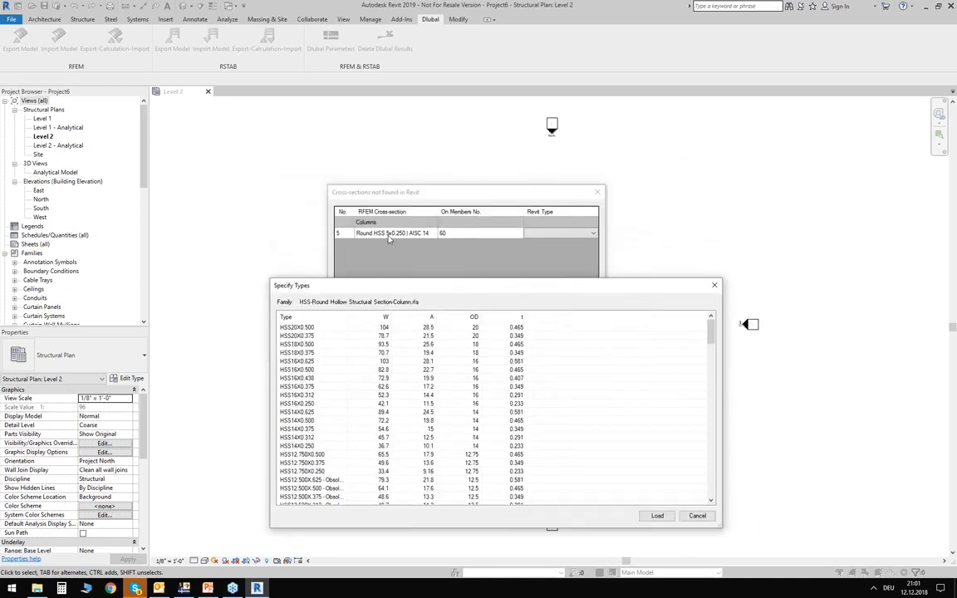
scroll(409, 390, "down", 20)
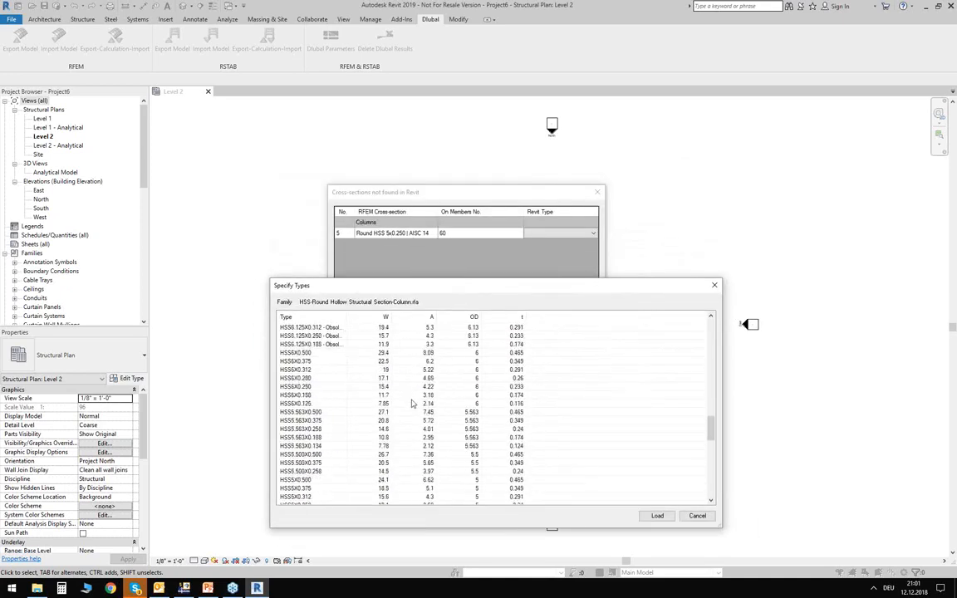
scroll(398, 406, "down", 10)
scroll(372, 408, "up", 11)
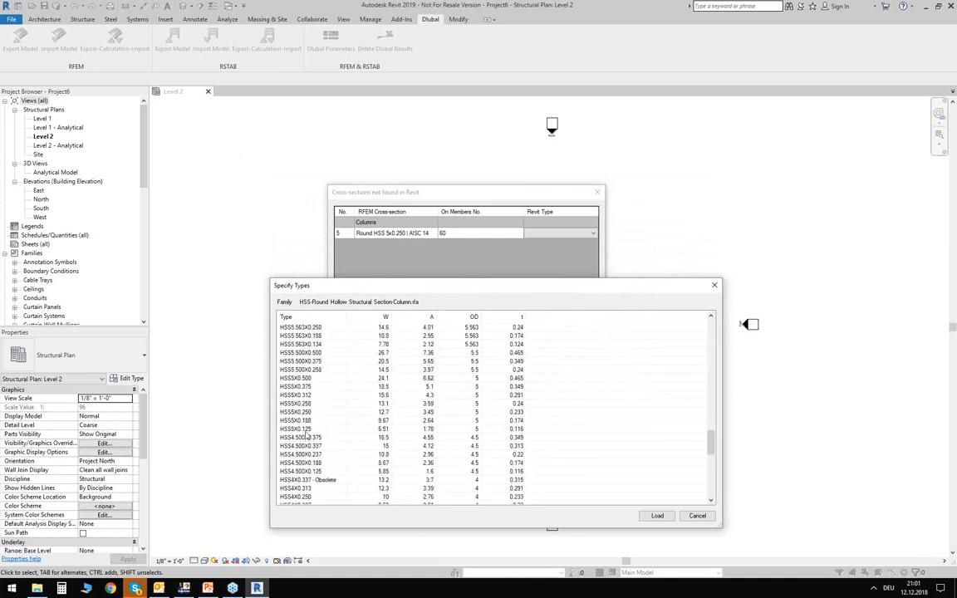
left_click(319, 413)
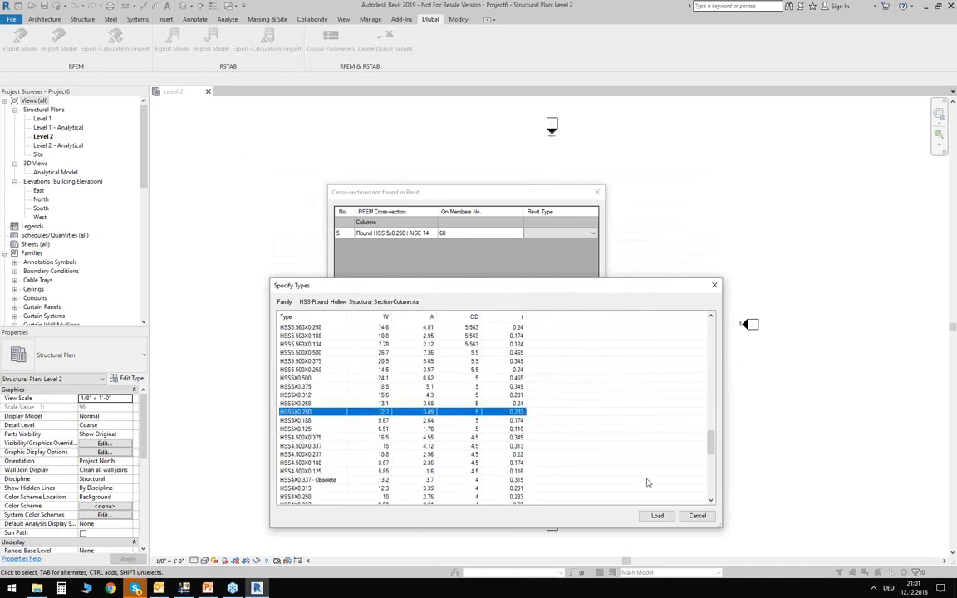
left_click(657, 516)
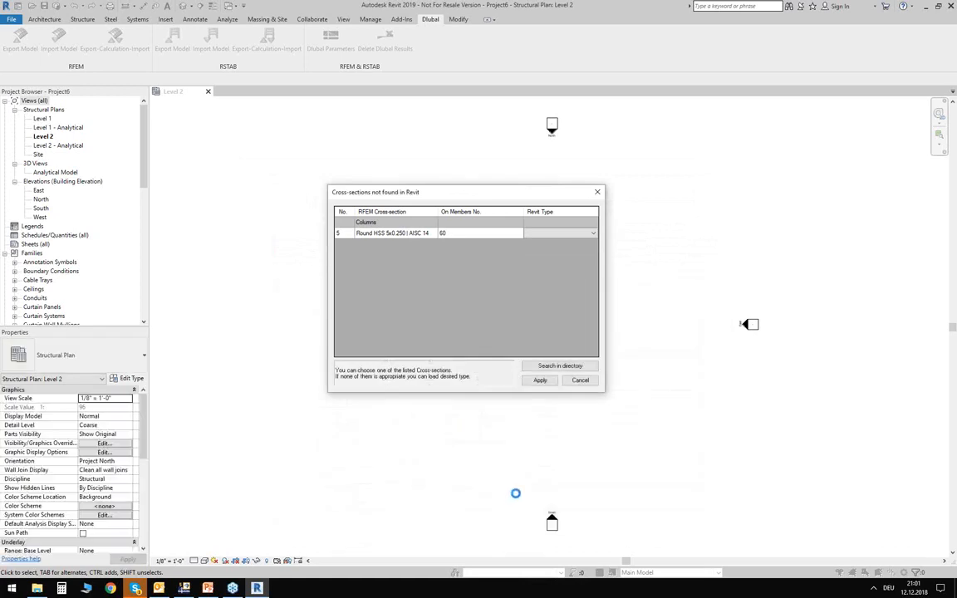
left_click(541, 381)
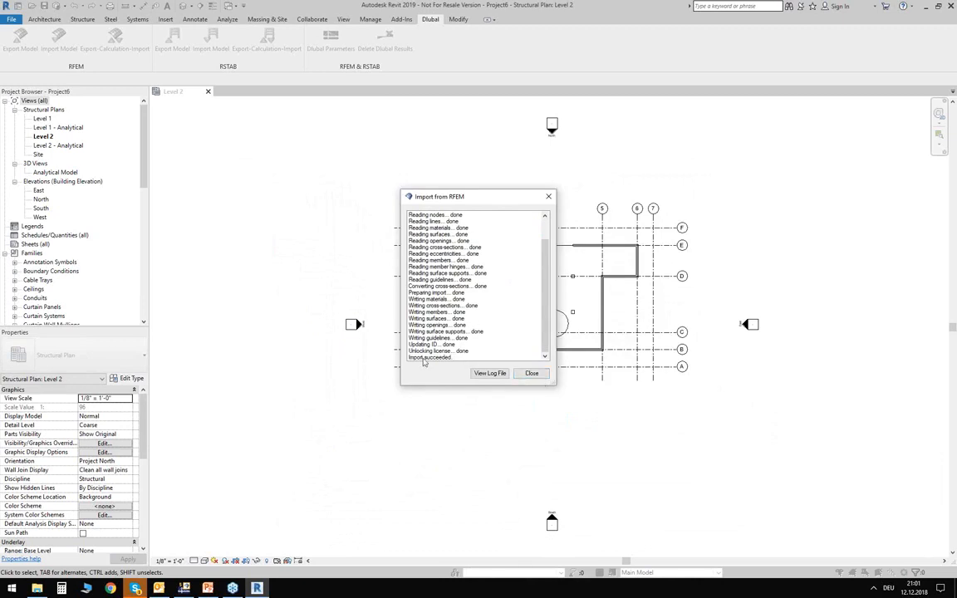
left_click(532, 373)
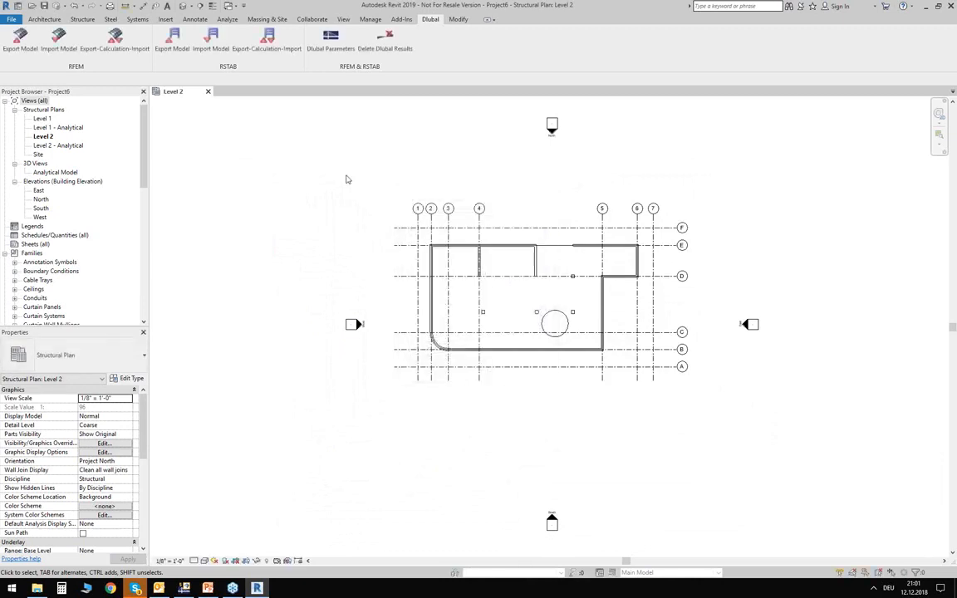
- Open the default 3D view of the imported building and display it in the shaded visual style
left_click(184, 6)
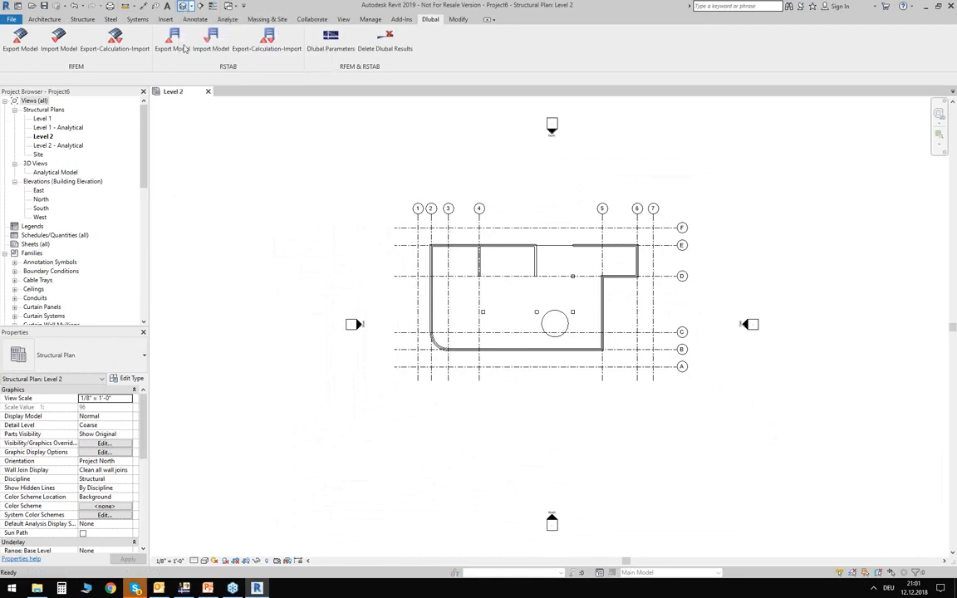
left_click(205, 560)
left_click(222, 522)
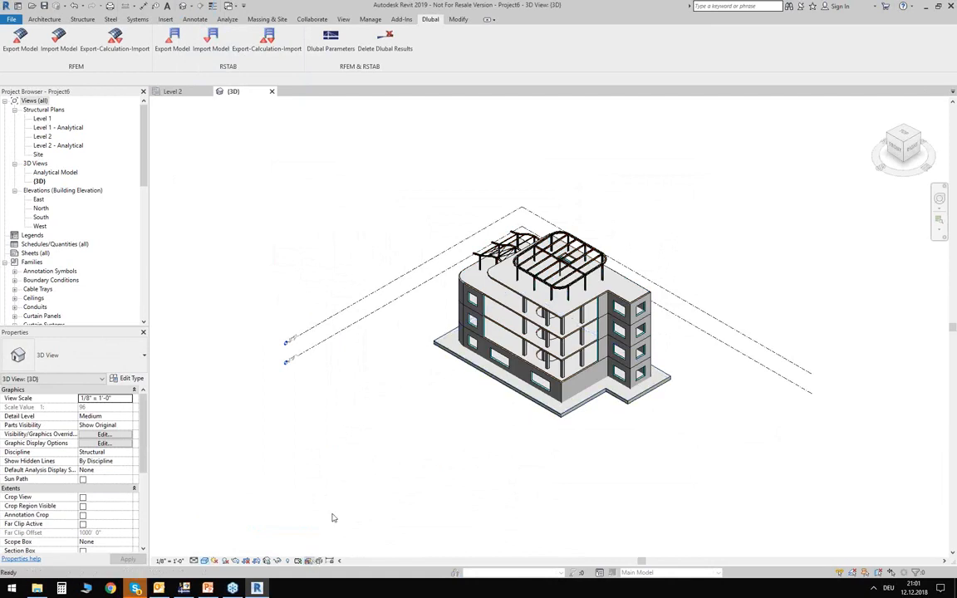
- Examine the imported building's walls, slabs, columns and steel roof structure from several sides
middle_click_drag(326, 433, 453, 378, "shift")
scroll(471, 390, "up", 6)
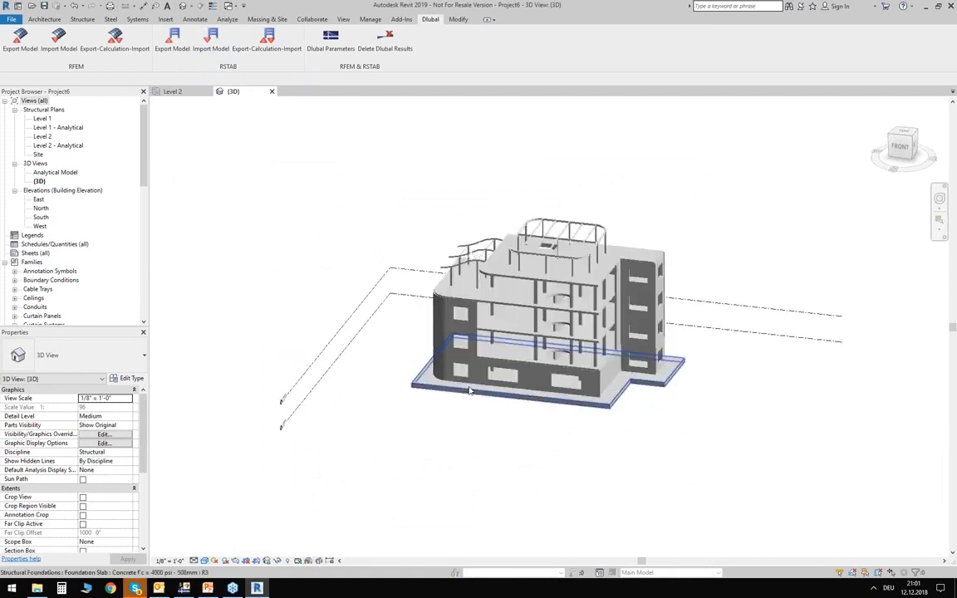
middle_click_drag(609, 457, 340, 422)
middle_click_drag(834, 283, 754, 239, "shift")
middle_click_drag(346, 248, 391, 356, "shift")
middle_click_drag(352, 410, 341, 366, "shift")
middle_click_drag(274, 333, 337, 389, "shift")
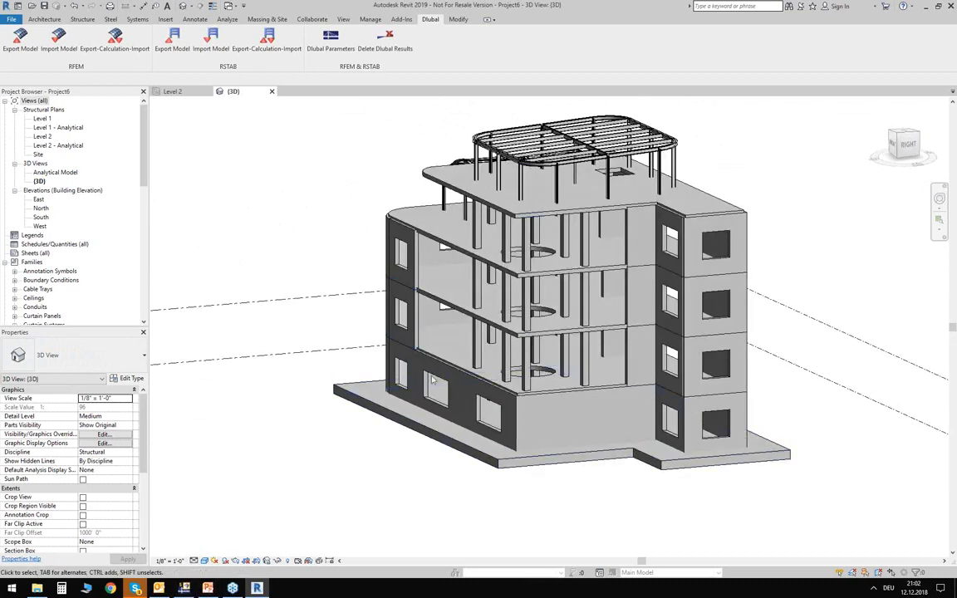
- Inspect the building in the Analytical Model view, and return to the default 3D view of the physical model
double_click(50, 172)
mouse_move(378, 293)
middle_mouse_down("shift")
mouse_move(427, 230)
mouse_move(269, 259)
middle_mouse_up("shift")
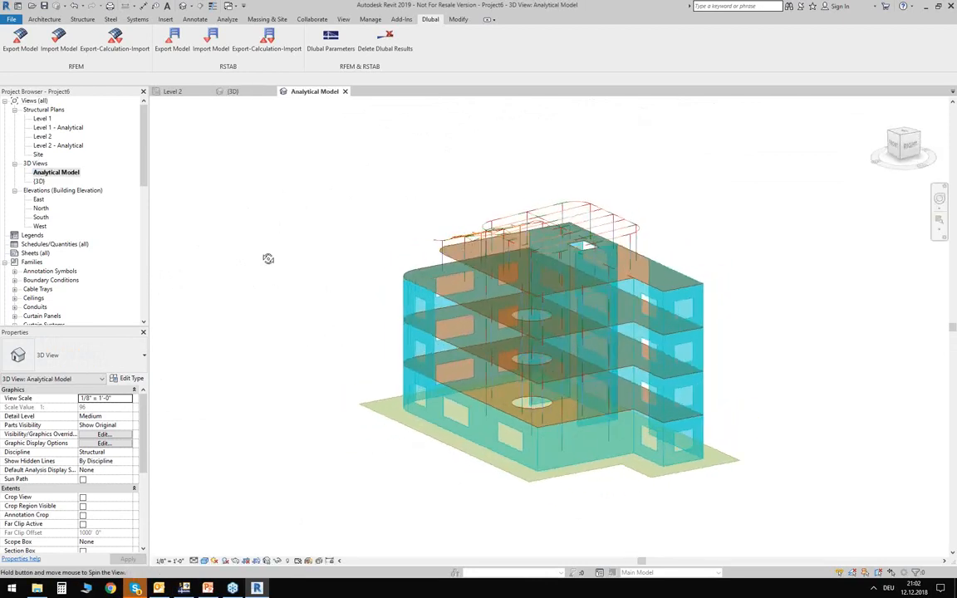
left_click(233, 92)
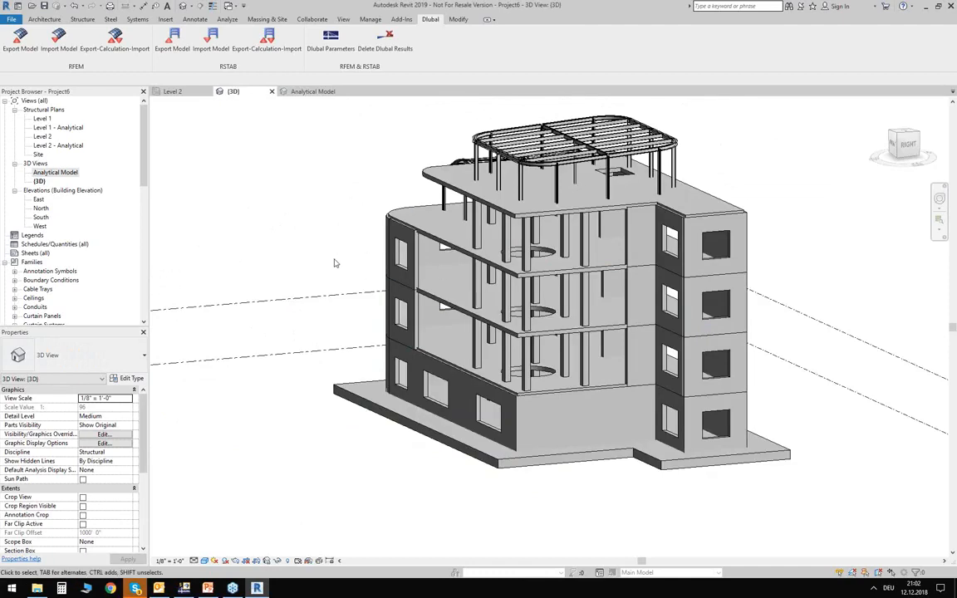
middle_click_drag(337, 261, 359, 327, "shift")
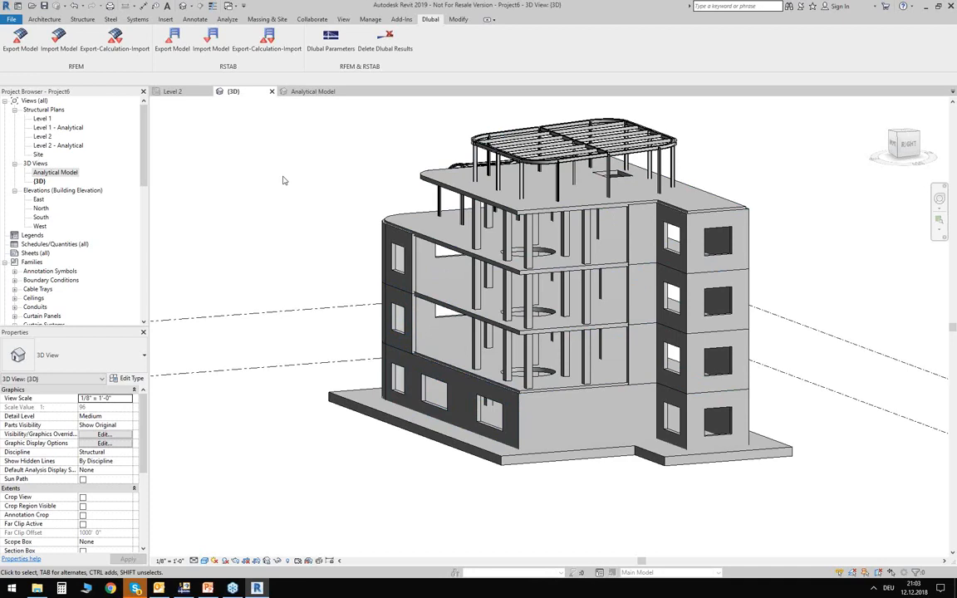
- Switch from Revit to the other open full-screen window
key("alt+Tab")
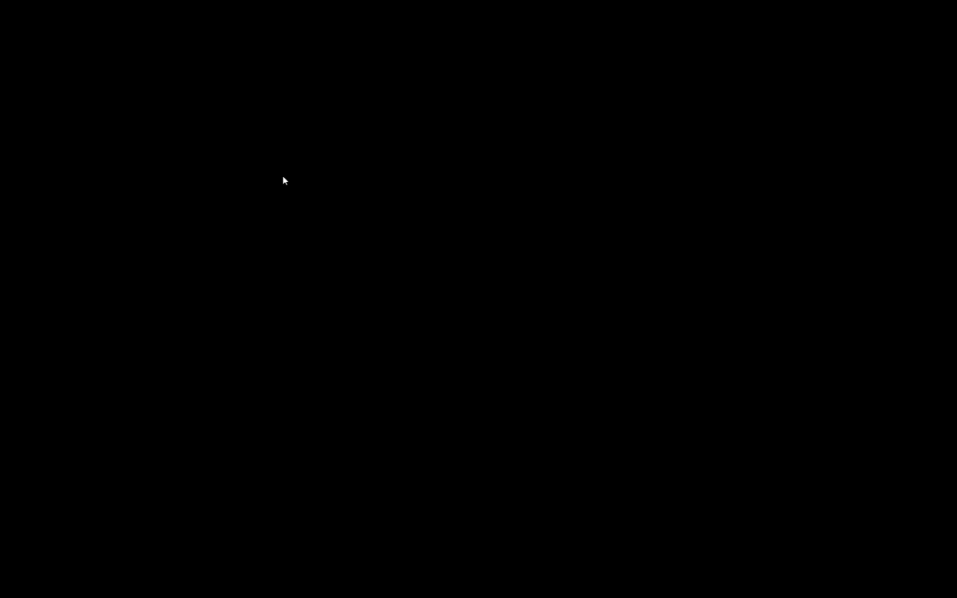